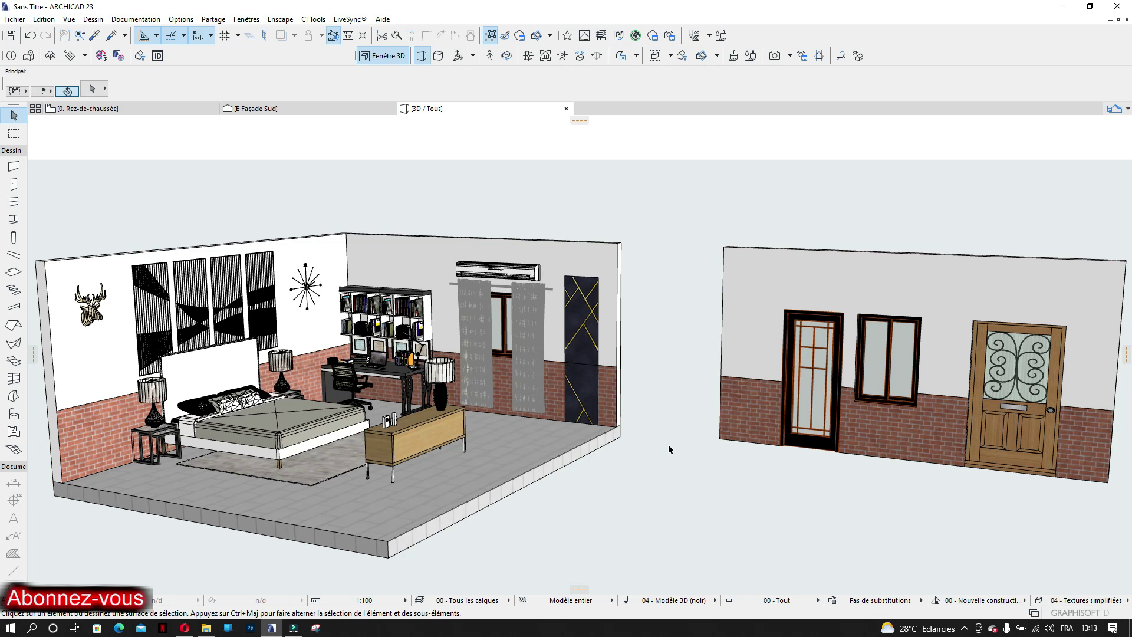
Switch from the 3D view to the Rez-de-chaussée floor plan
{"action": "left_click_drag", "start_coordinate": [852, 348], "coordinate": [818, 340]}
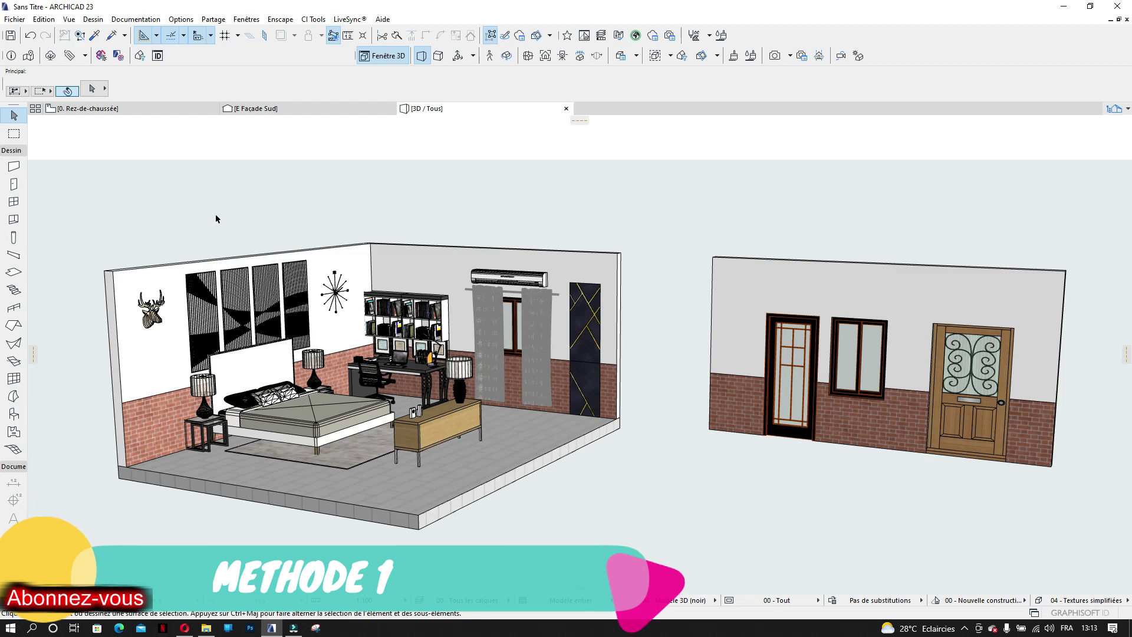
{"action": "left_click", "coordinate": [136, 110]}
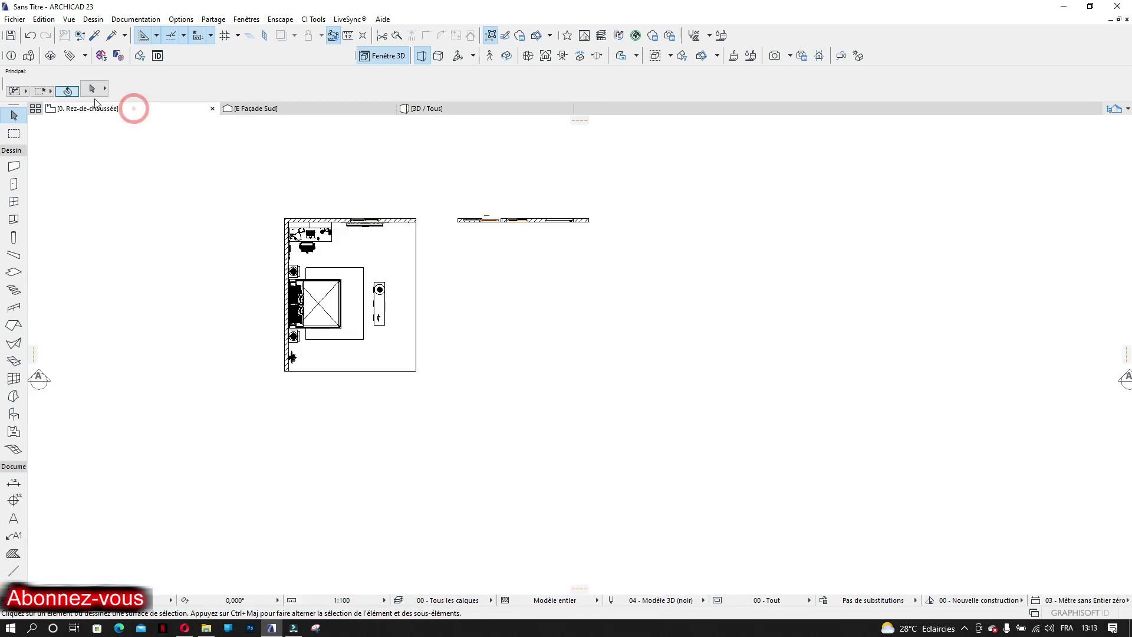
{"action": "scroll", "coordinate": [419, 313], "scroll_direction": "up", "scroll_amount": 1}
{"action": "scroll", "coordinate": [459, 314], "scroll_direction": "down", "scroll_amount": 4}
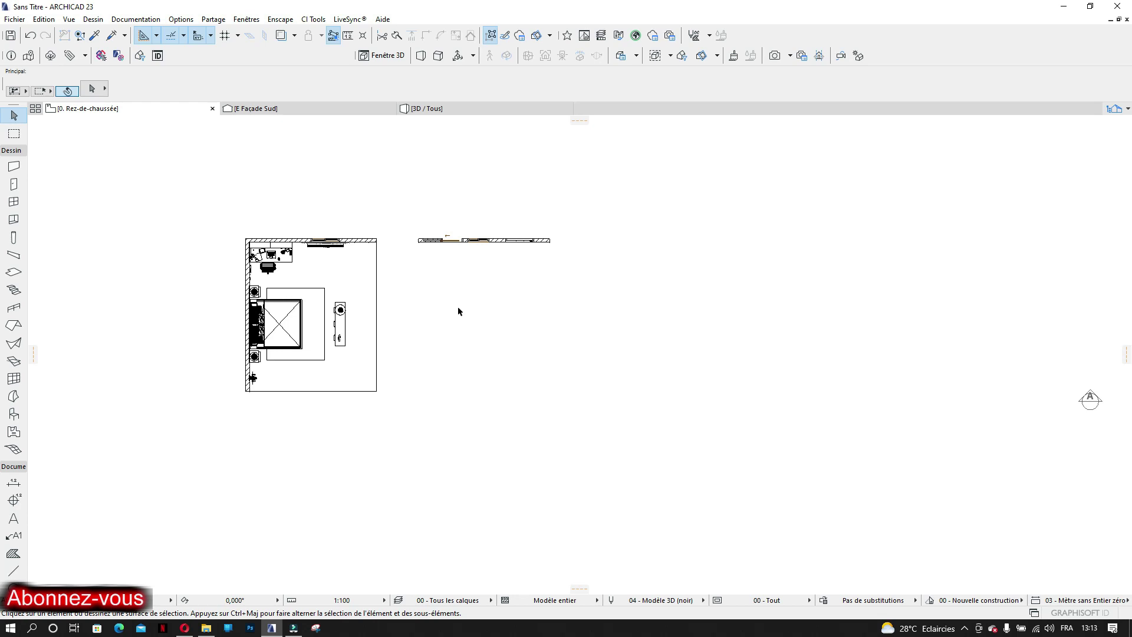
{"action": "scroll", "coordinate": [453, 294], "scroll_direction": "up", "scroll_amount": 3}
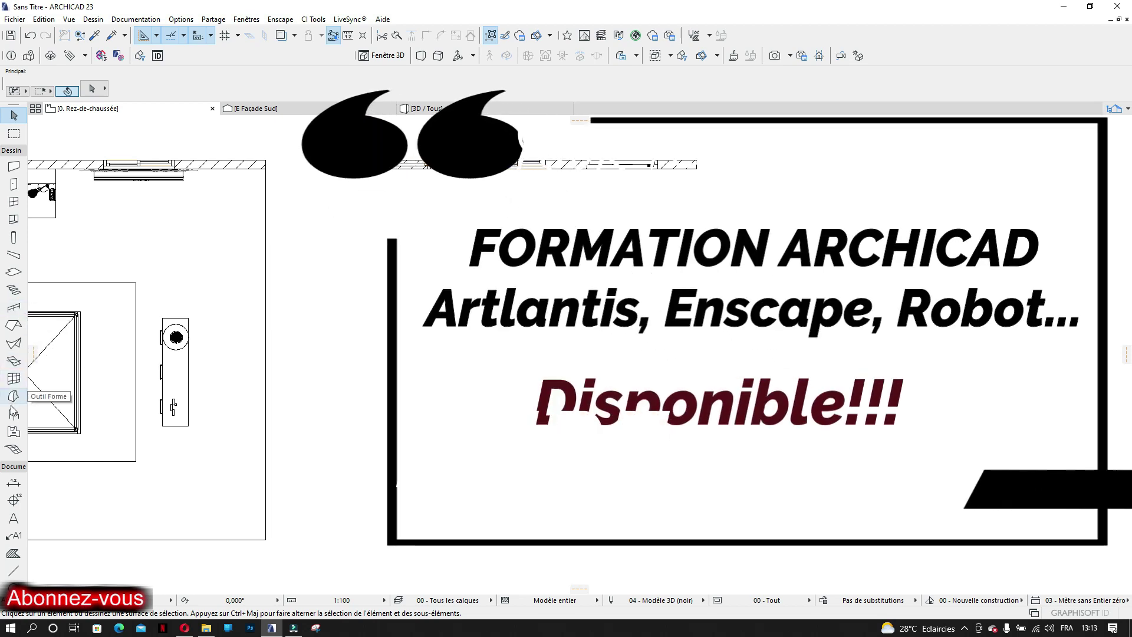
{"action": "scroll", "coordinate": [664, 337], "scroll_direction": "down", "scroll_amount": 1}
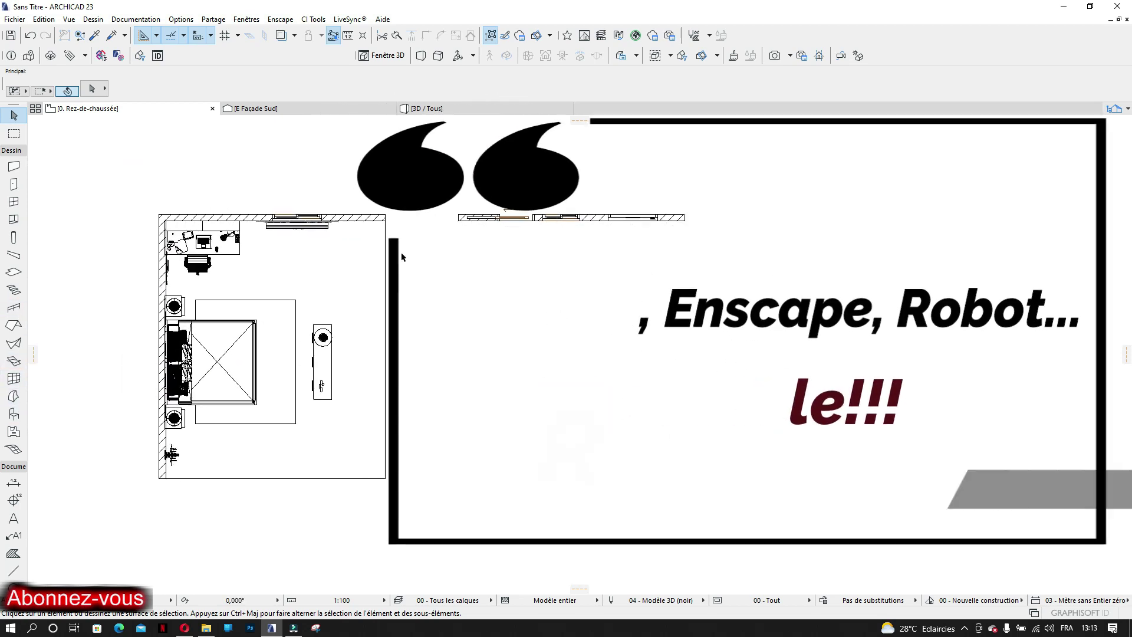
Draw a single straight horizontal wall about 546 long, just below the detached wall, using the straight geometry option
{"action": "left_click", "coordinate": [11, 167]}
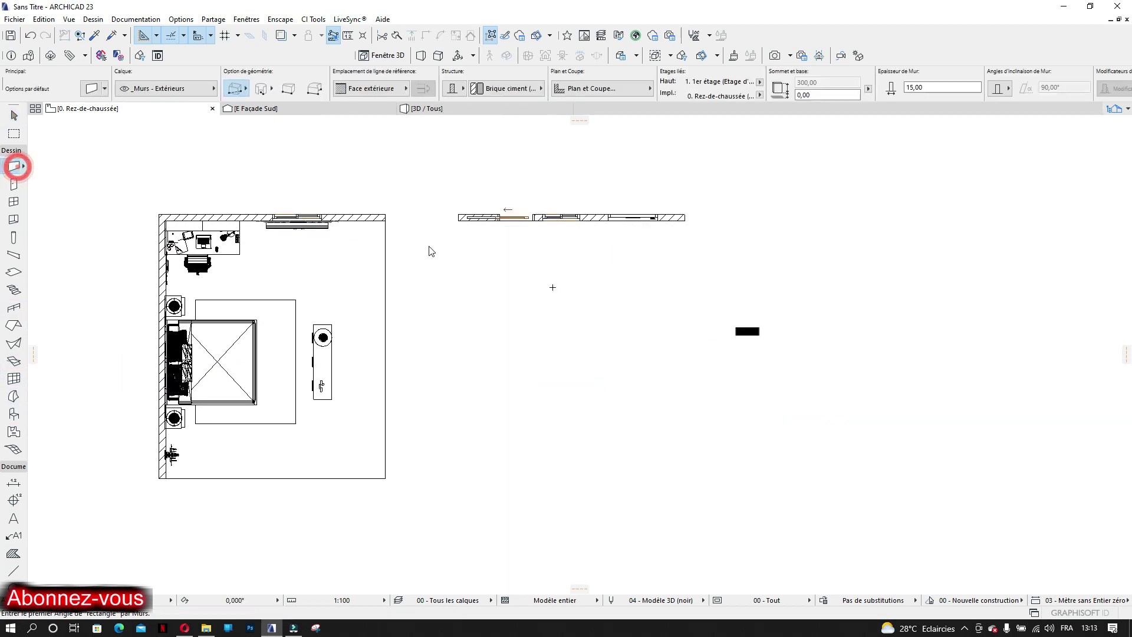
{"action": "left_click", "coordinate": [469, 275]}
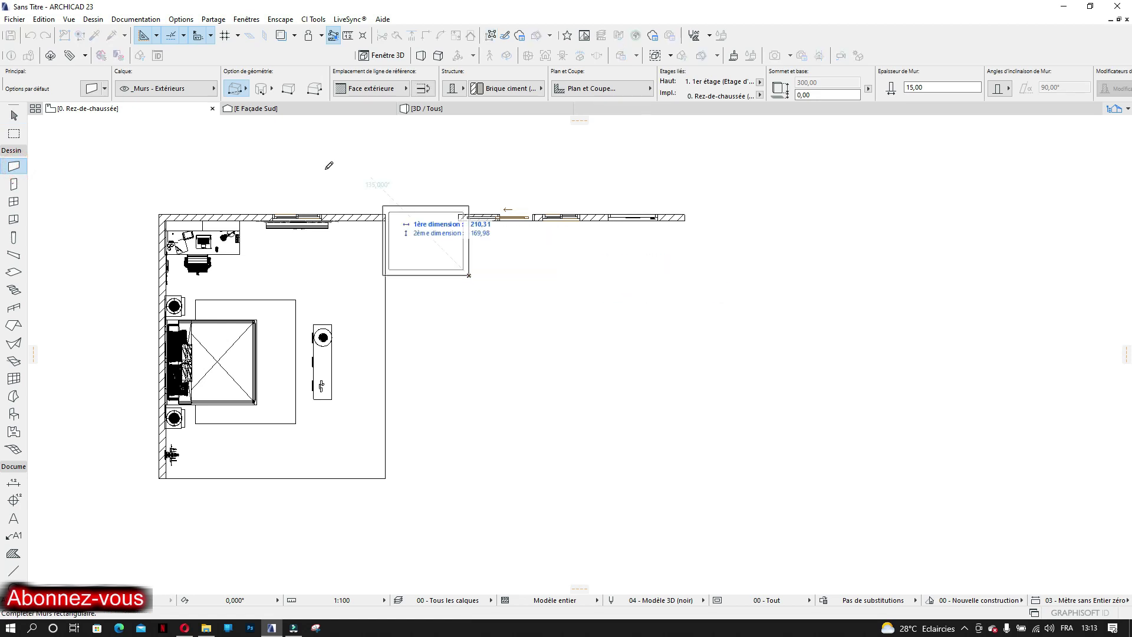
{"action": "left_click", "coordinate": [239, 88]}
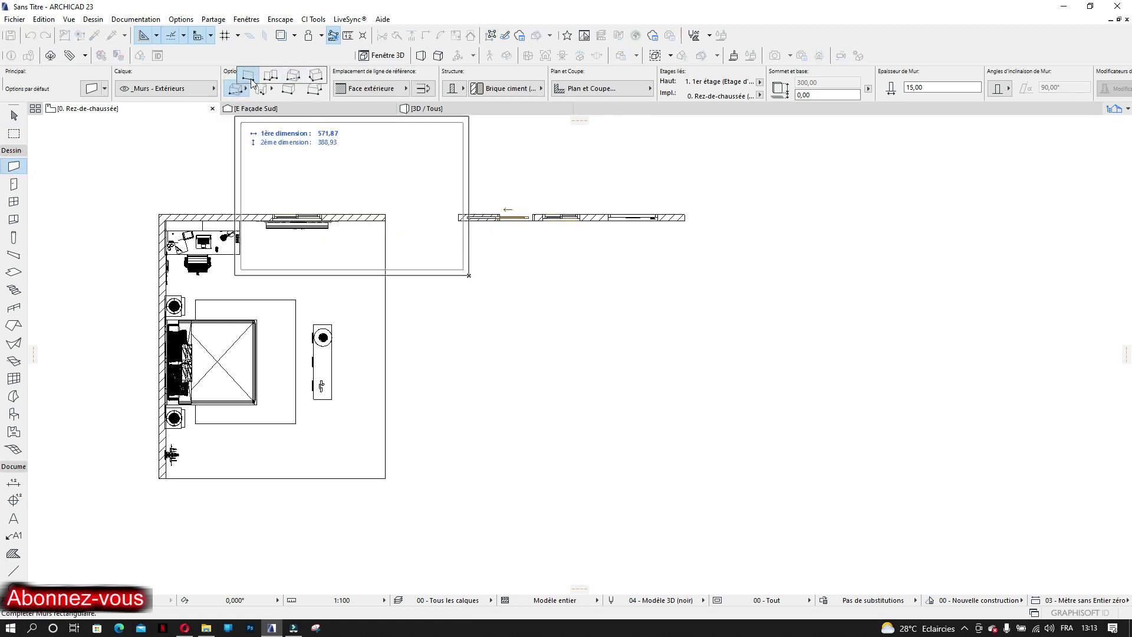
{"action": "left_click", "coordinate": [272, 80]}
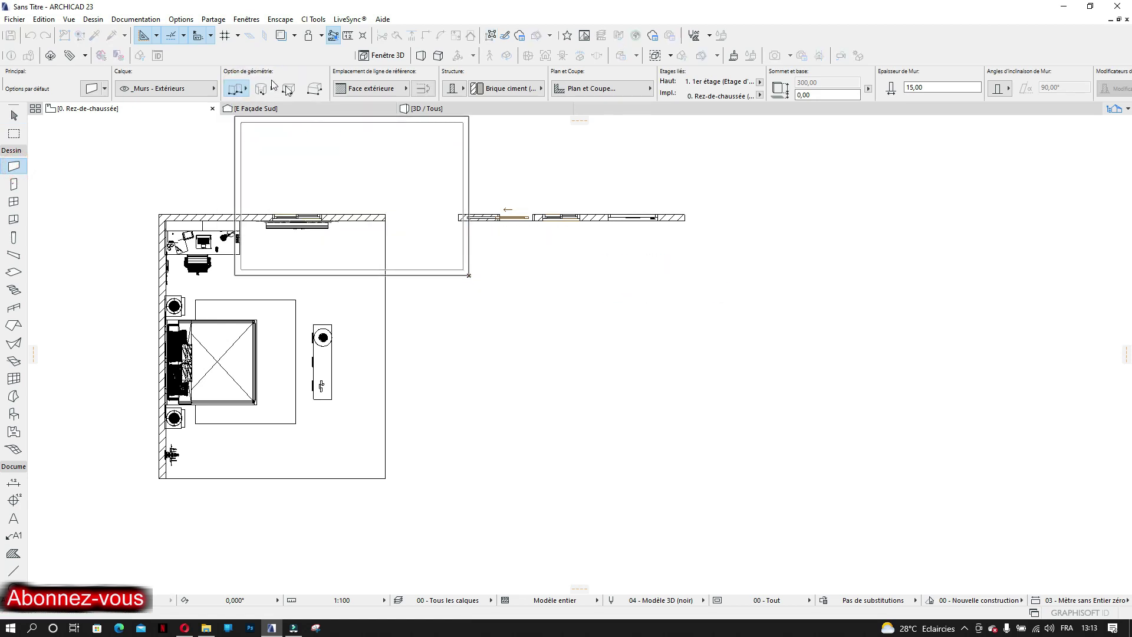
{"action": "double_click", "coordinate": [693, 276]}
{"action": "right_click", "coordinate": [693, 276]}
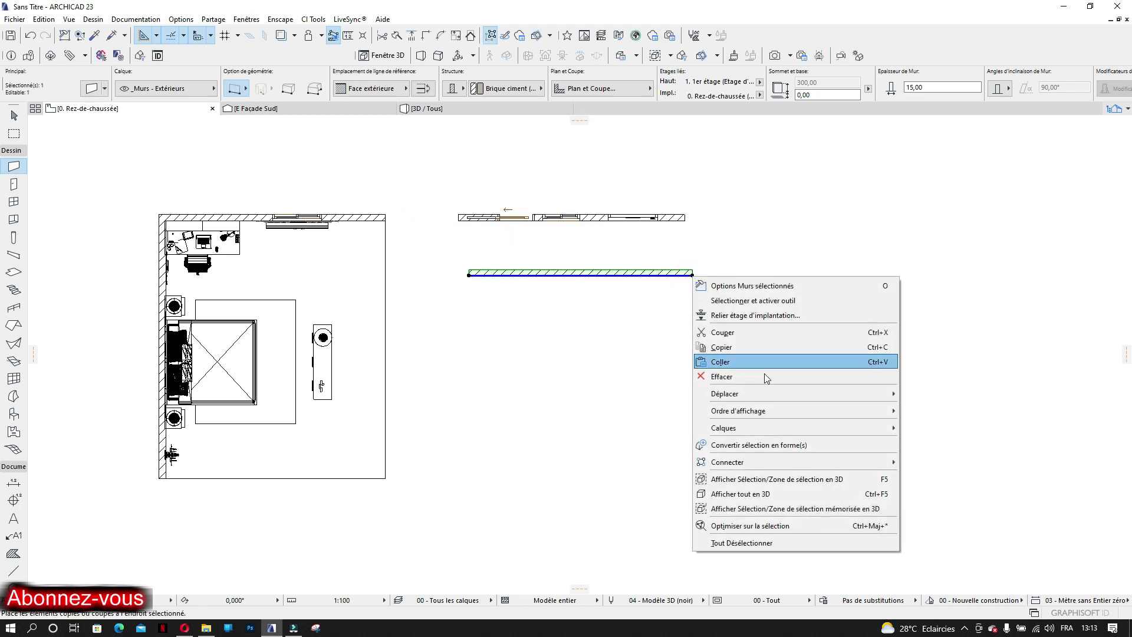
{"action": "left_click", "coordinate": [764, 375]}
Place a 100 x 110 Fenêtre coulissante 2 vantaux 23 window near the middle of the new wall, with default options
{"action": "left_click", "coordinate": [13, 202]}
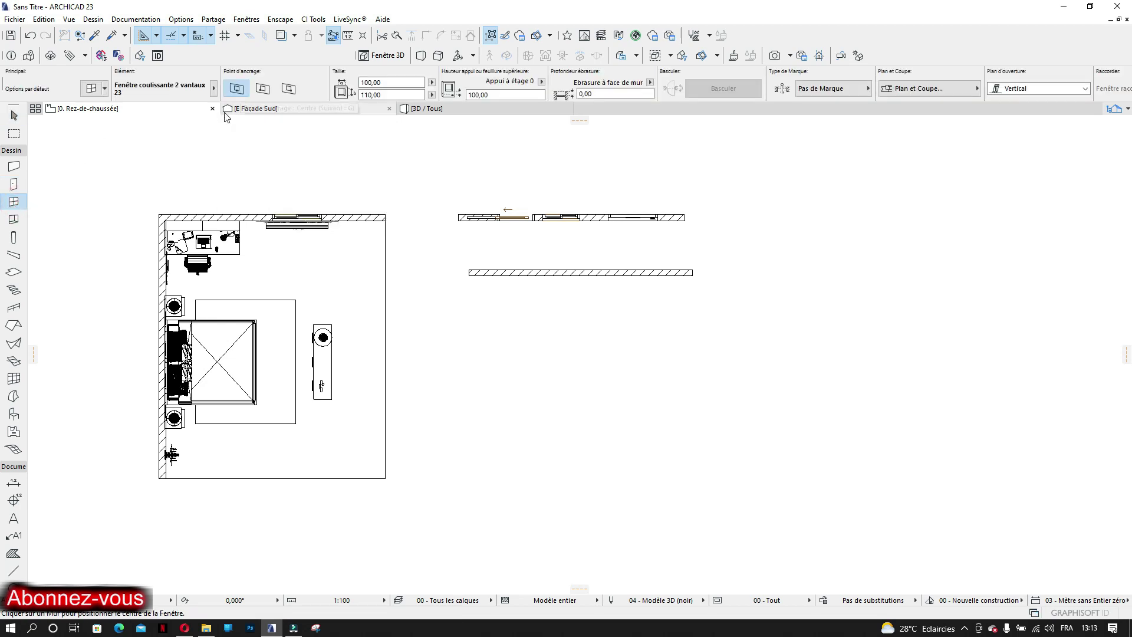
{"action": "left_click", "coordinate": [92, 89]}
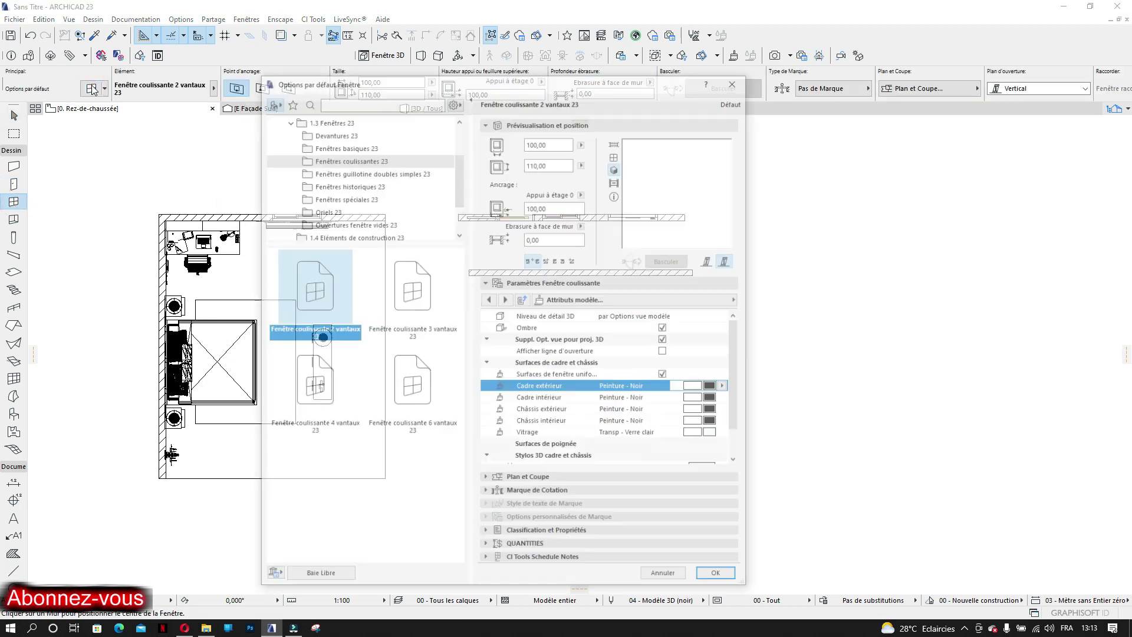
{"action": "left_click", "coordinate": [719, 578]}
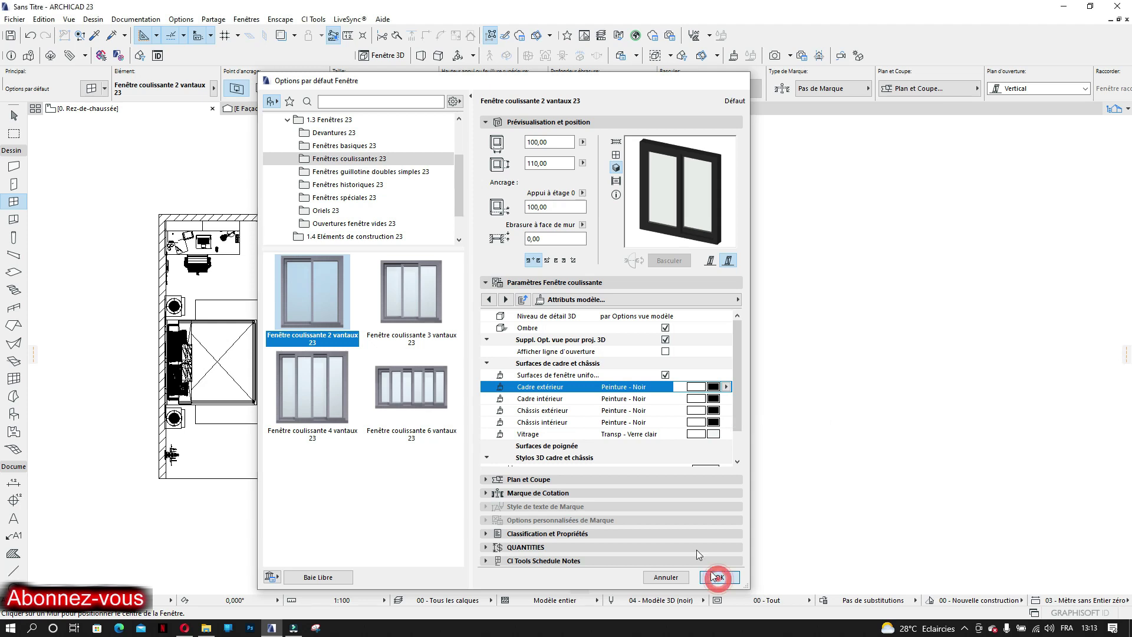
{"action": "left_click", "coordinate": [580, 271]}
{"action": "left_click", "coordinate": [583, 252]}
{"action": "middle_click_drag", "start_coordinate": [482, 287], "coordinate": [394, 251]}
{"action": "scroll", "coordinate": [485, 251], "scroll_direction": "up", "scroll_amount": 5}
{"action": "scroll", "coordinate": [485, 251], "scroll_direction": "down", "scroll_amount": 5}
{"action": "middle_click_drag", "start_coordinate": [501, 247], "coordinate": [515, 254]}
{"action": "key", "text": "Escape"}
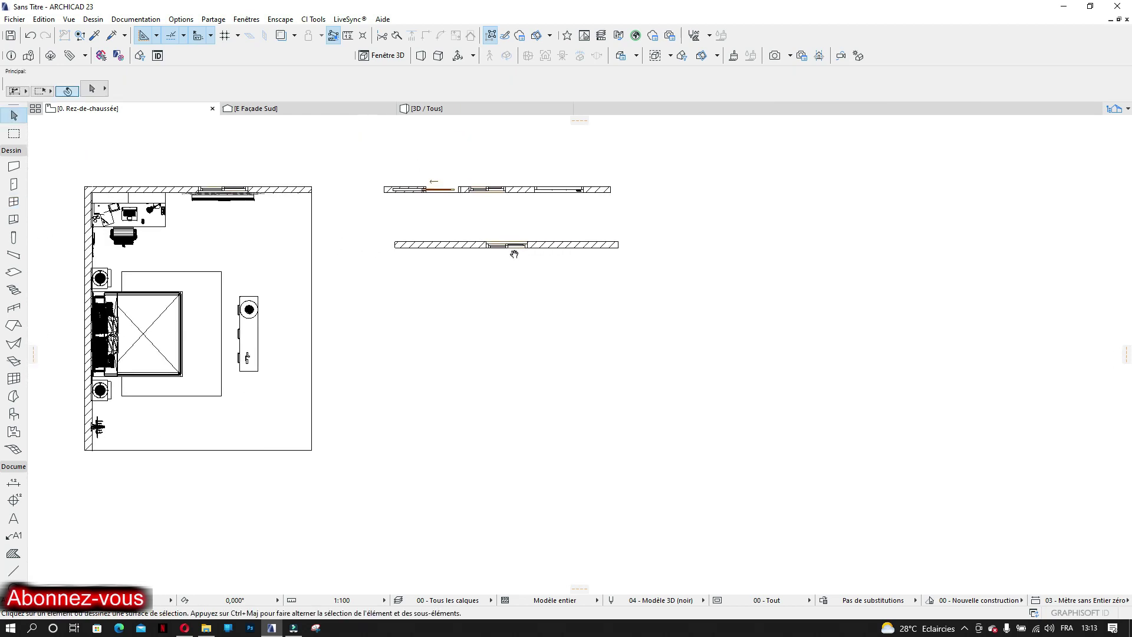
Open the south elevation (Façade Sud) from its marker on the plan using the current view settings
{"action": "scroll", "coordinate": [550, 249], "scroll_direction": "down", "scroll_amount": 4}
{"action": "left_click", "coordinate": [554, 246]}
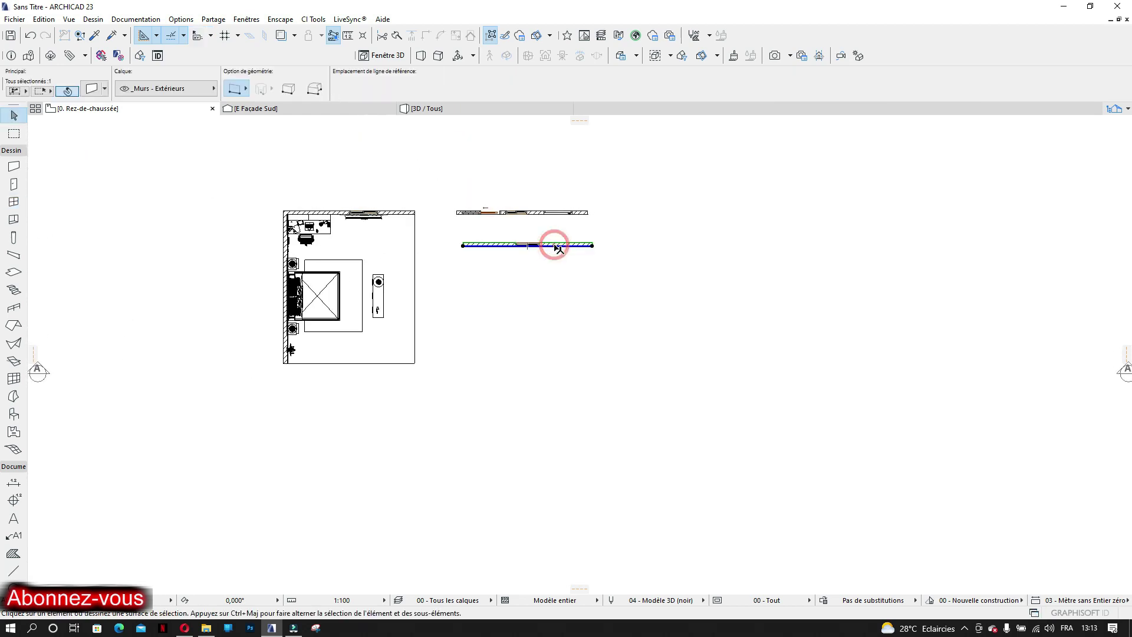
{"action": "middle_click_drag", "start_coordinate": [535, 256], "coordinate": [536, 253]}
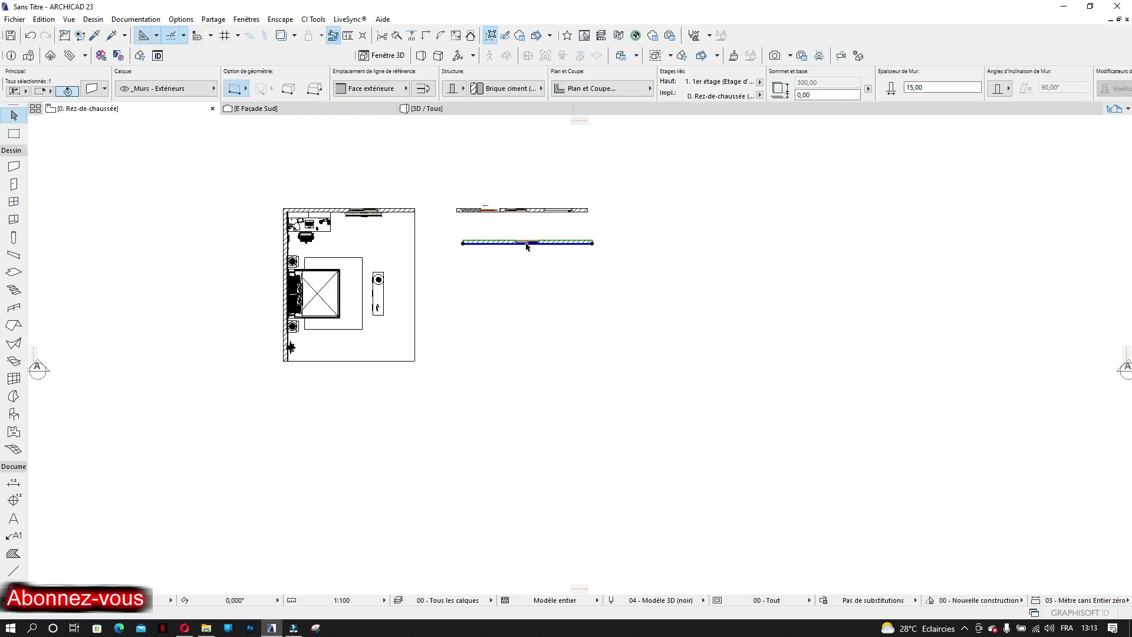
{"action": "left_click", "coordinate": [526, 338]}
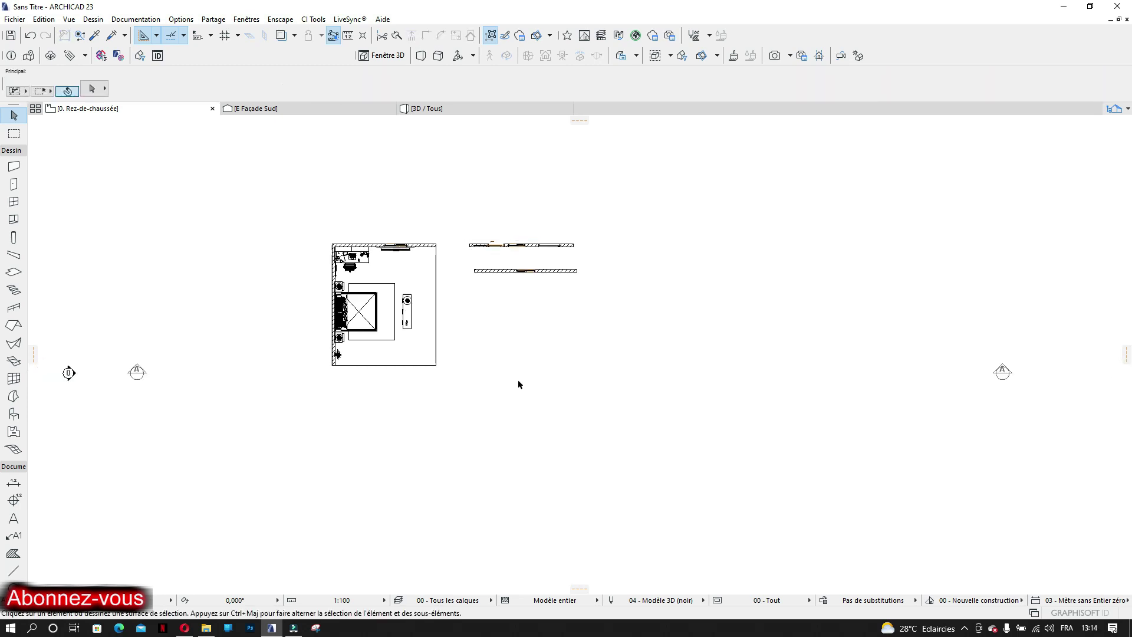
{"action": "scroll", "coordinate": [497, 330], "scroll_direction": "down", "scroll_amount": 2}
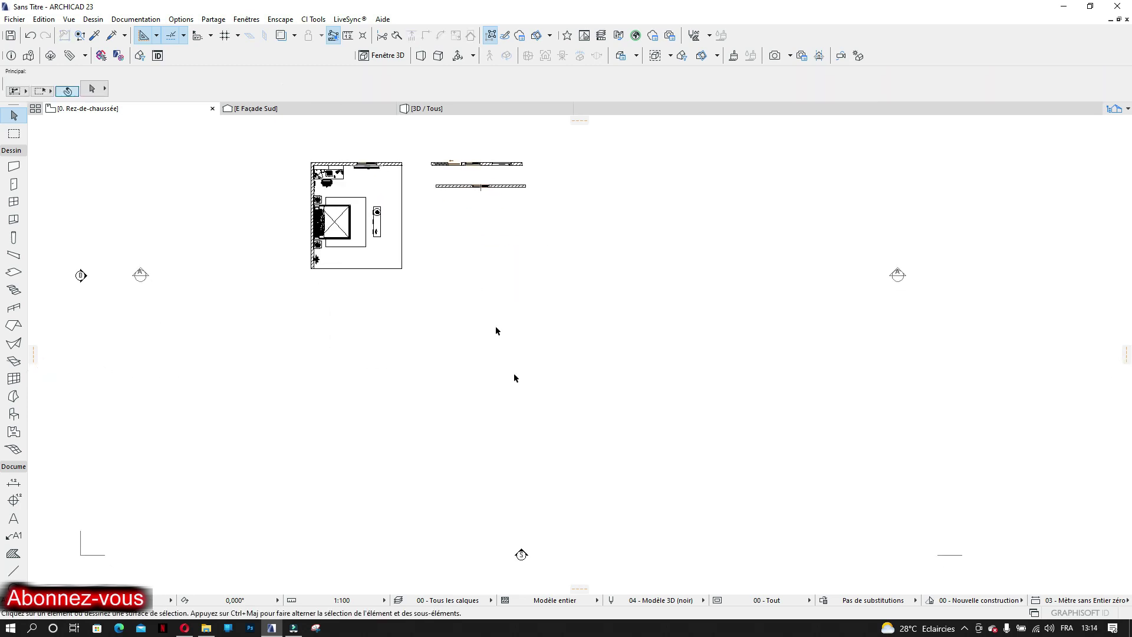
{"action": "left_click", "coordinate": [523, 554]}
{"action": "right_click", "coordinate": [493, 456]}
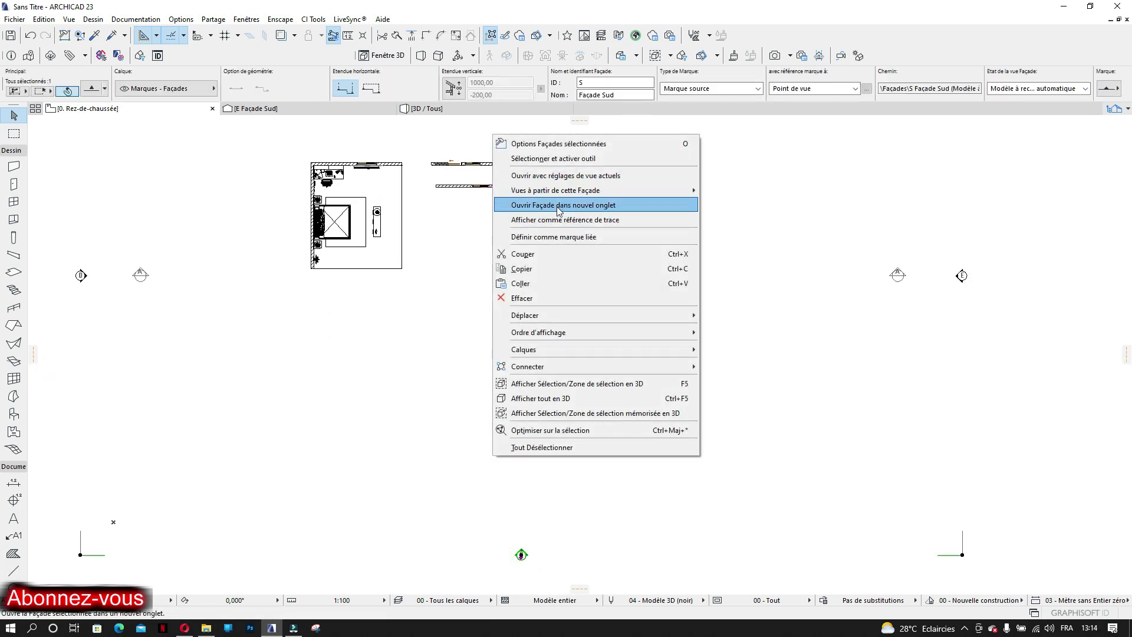
{"action": "left_click", "coordinate": [560, 175]}
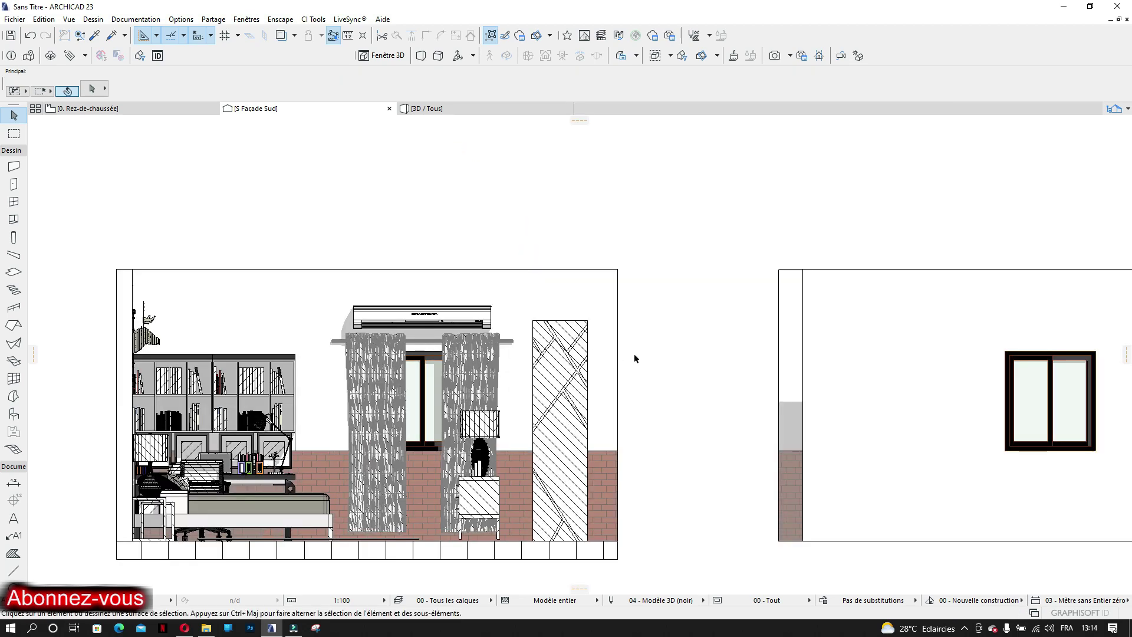
Draw a rectangular morph about 546 x 100 over the lower part of the new wall, from its base to the window's underside
{"action": "middle_click_drag", "start_coordinate": [773, 386], "coordinate": [498, 334]}
{"action": "scroll", "coordinate": [499, 334], "scroll_direction": "up", "scroll_amount": 6}
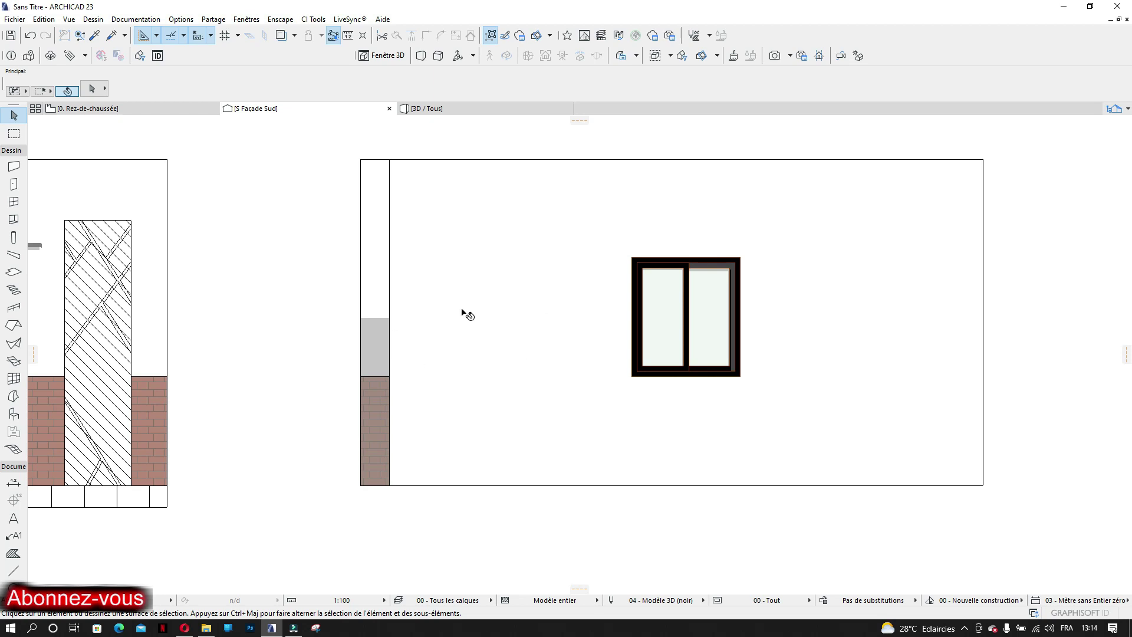
{"action": "middle_click_drag", "start_coordinate": [537, 278], "coordinate": [415, 266]}
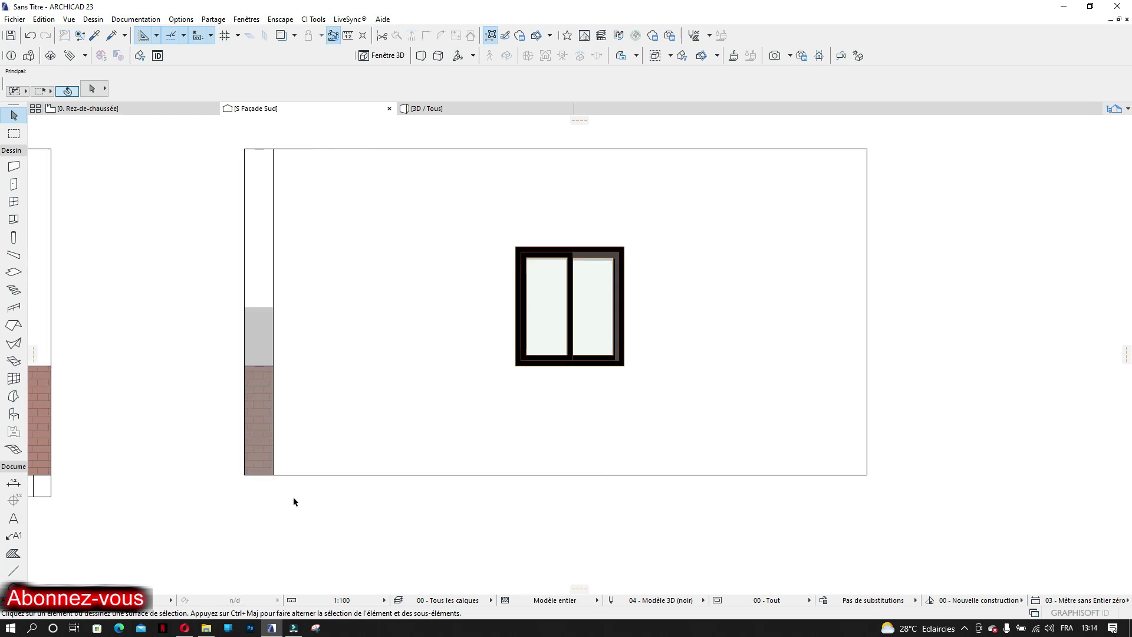
{"action": "left_click", "coordinate": [13, 398]}
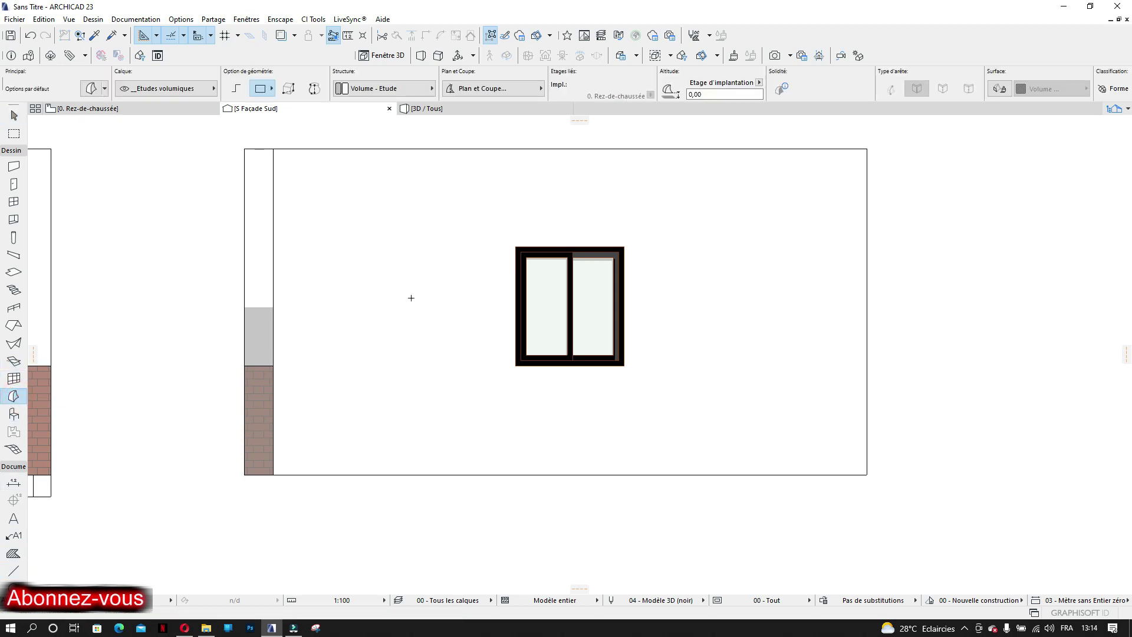
{"action": "scroll", "coordinate": [410, 299], "scroll_direction": "up", "scroll_amount": 3}
{"action": "middle_click_drag", "start_coordinate": [359, 324], "coordinate": [341, 262]}
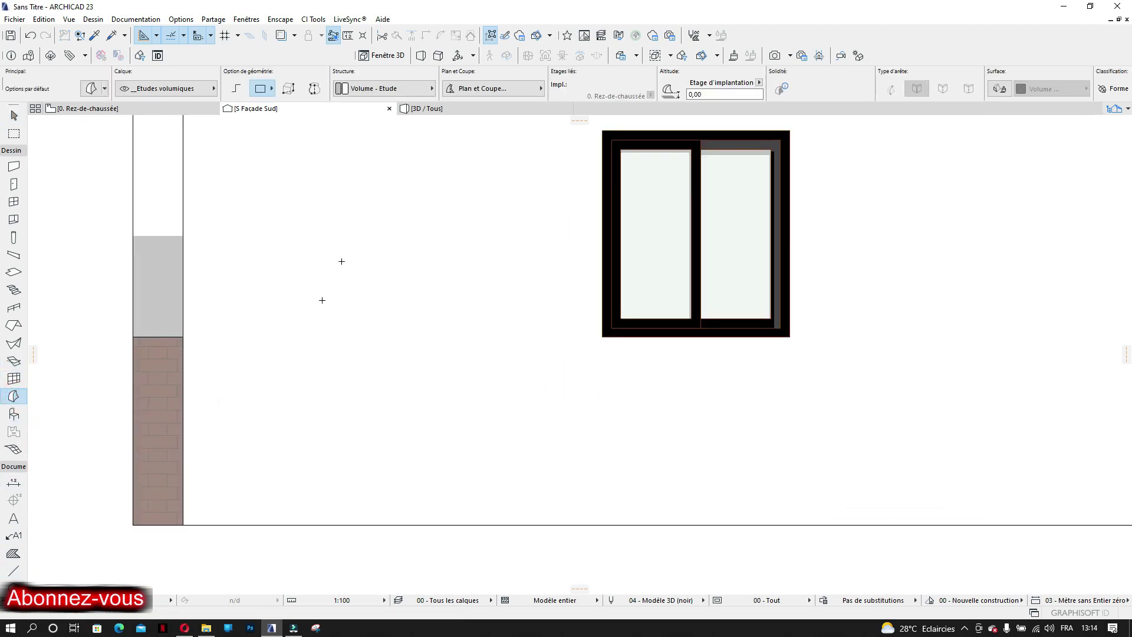
{"action": "left_click", "coordinate": [184, 524]}
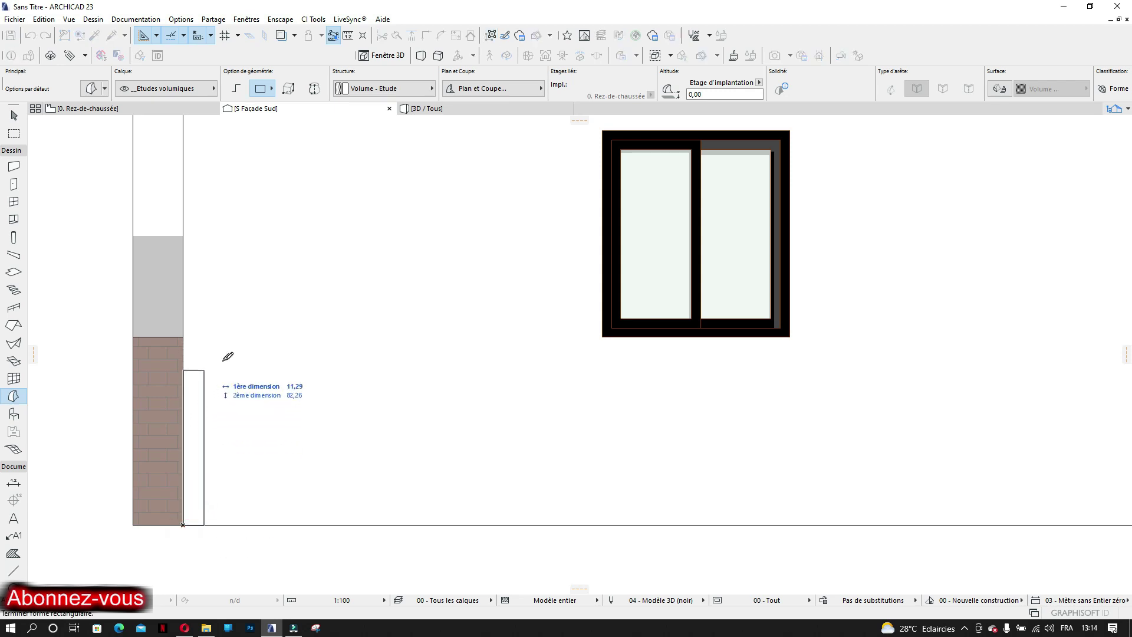
{"action": "scroll", "coordinate": [619, 321], "scroll_direction": "down", "scroll_amount": 1}
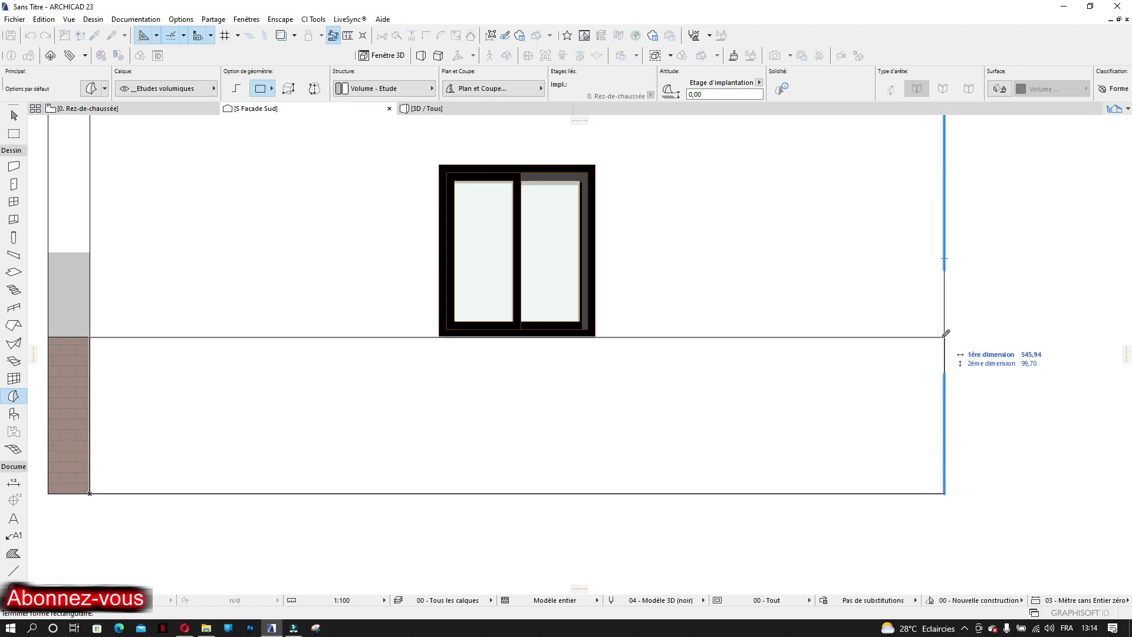
{"action": "left_click", "coordinate": [943, 336]}
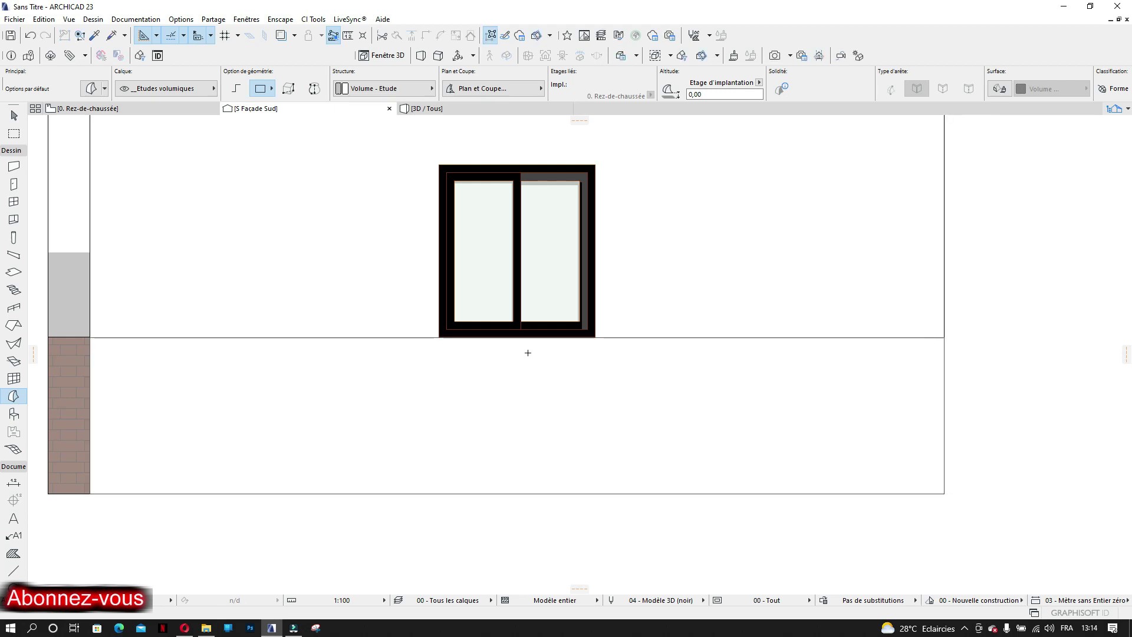
Offset the rectangular morph's upper edge to meet the window's lower corner exactly
{"action": "scroll", "coordinate": [554, 345], "scroll_direction": "up", "scroll_amount": 5}
{"action": "key", "text": "Escape"}
{"action": "left_click", "coordinate": [735, 368]}
{"action": "left_click", "coordinate": [711, 318]}
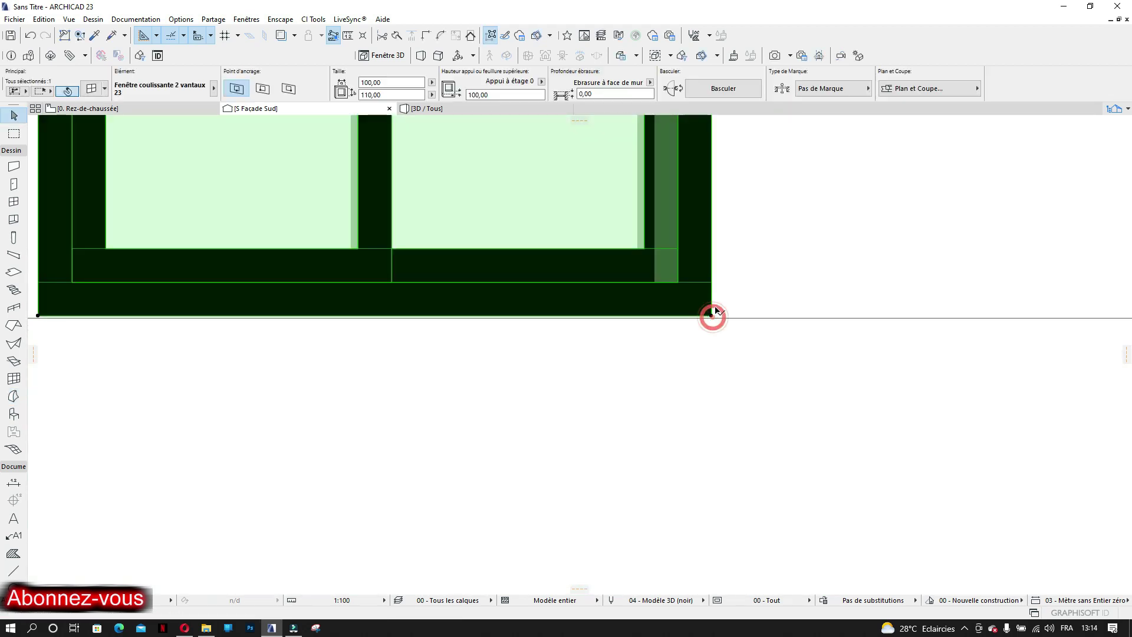
{"action": "left_click", "coordinate": [731, 367]}
{"action": "left_click", "coordinate": [738, 320]}
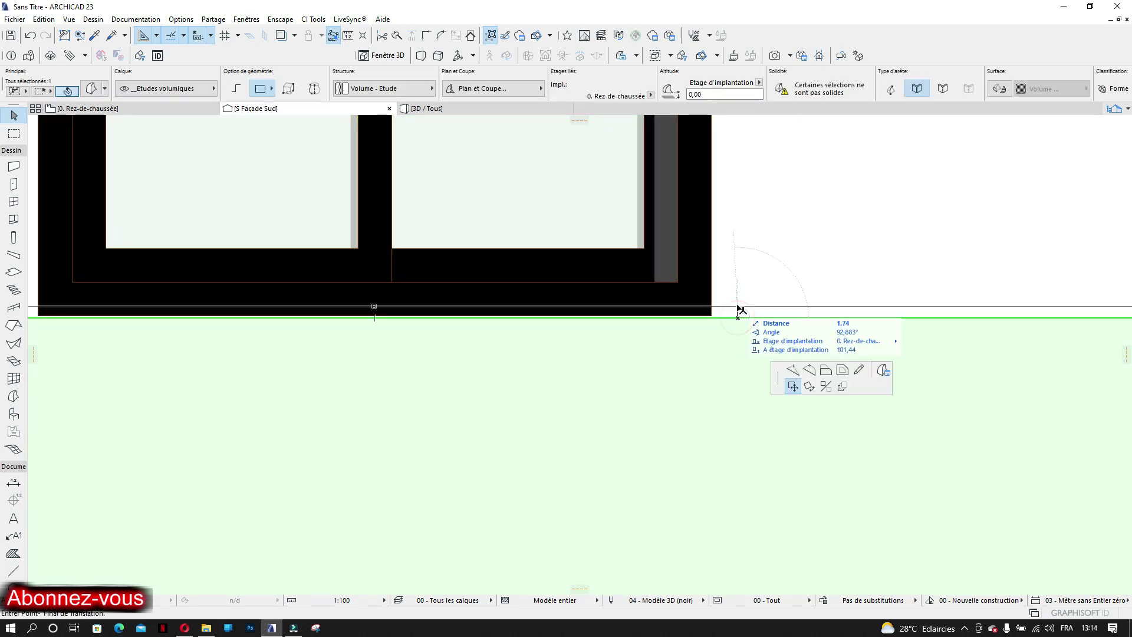
{"action": "scroll", "coordinate": [738, 320], "scroll_direction": "up", "scroll_amount": 3}
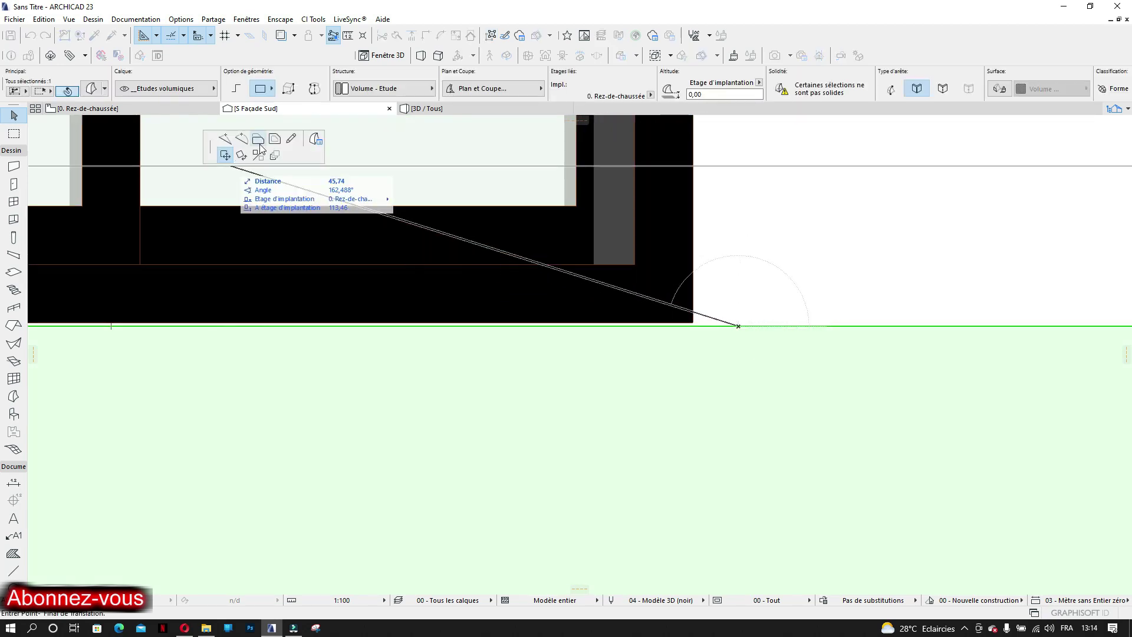
{"action": "left_click", "coordinate": [691, 321]}
{"action": "scroll", "coordinate": [705, 348], "scroll_direction": "down", "scroll_amount": 6}
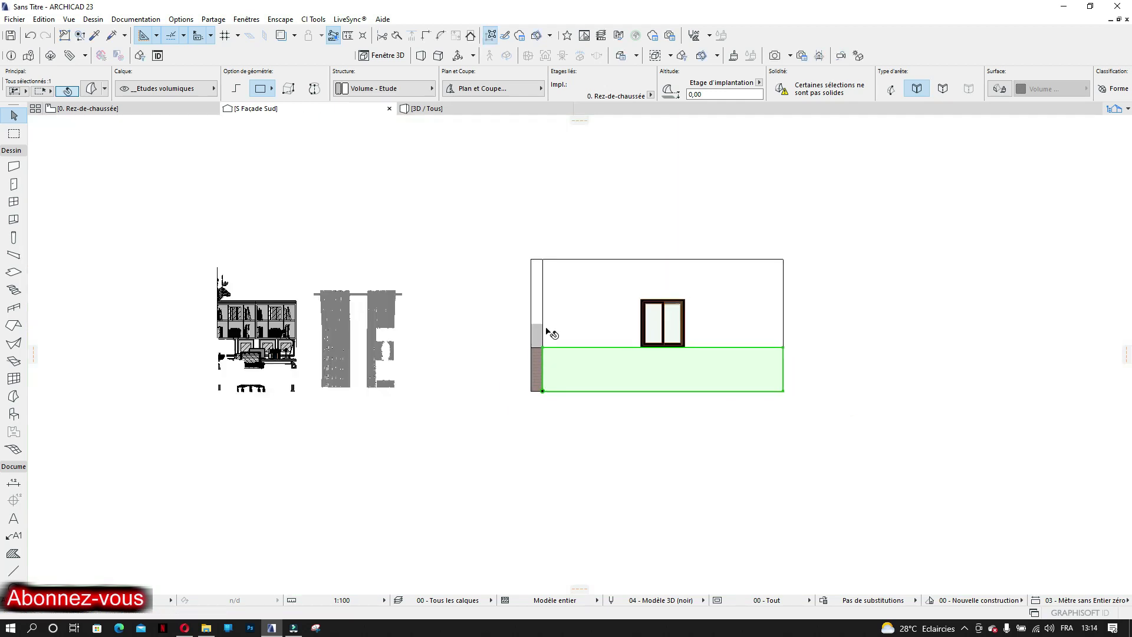
Move the morph on the ground-floor plan from beside the south elevation marker to the new wall's lower-left corner, along its outer face
{"action": "scroll", "coordinate": [550, 338], "scroll_direction": "up", "scroll_amount": 5}
{"action": "scroll", "coordinate": [691, 373], "scroll_direction": "down", "scroll_amount": 5}
{"action": "middle_click_drag", "start_coordinate": [742, 401], "coordinate": [602, 382]}
{"action": "middle_click_drag", "start_coordinate": [730, 382], "coordinate": [623, 384]}
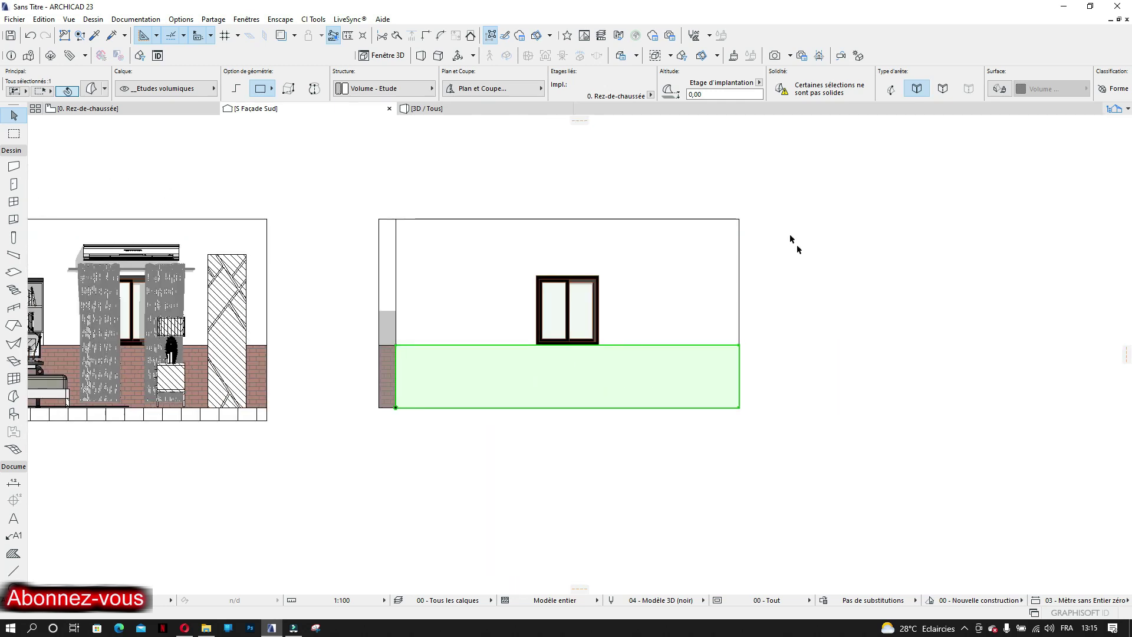
{"action": "left_click", "coordinate": [130, 106]}
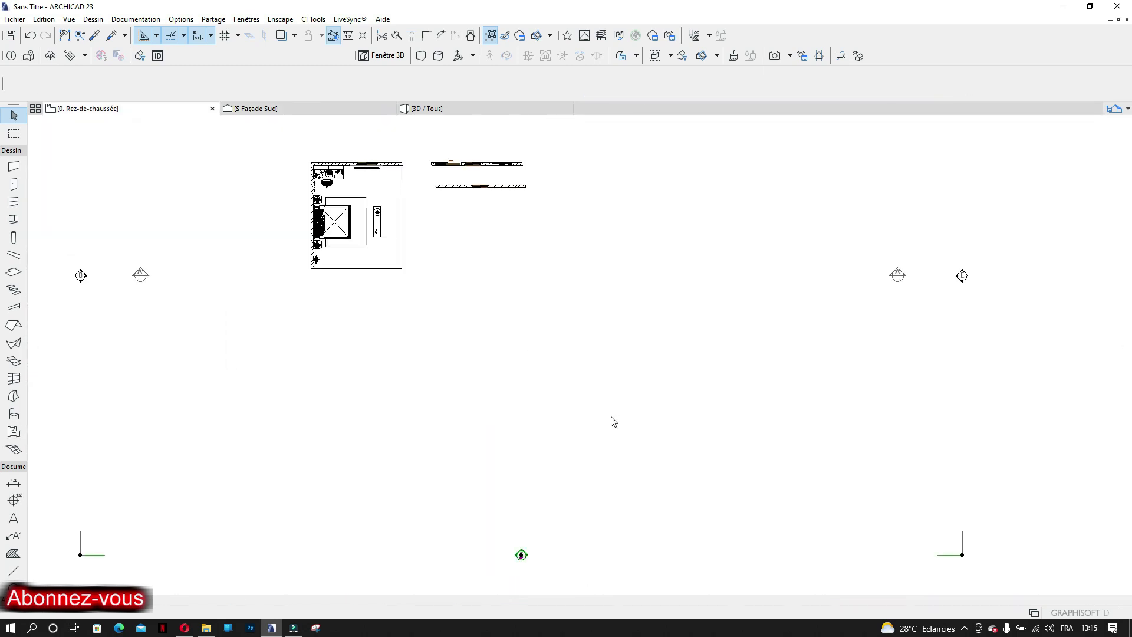
{"action": "scroll", "coordinate": [603, 475], "scroll_direction": "down", "scroll_amount": 2}
{"action": "middle_click_drag", "start_coordinate": [566, 422], "coordinate": [495, 325]}
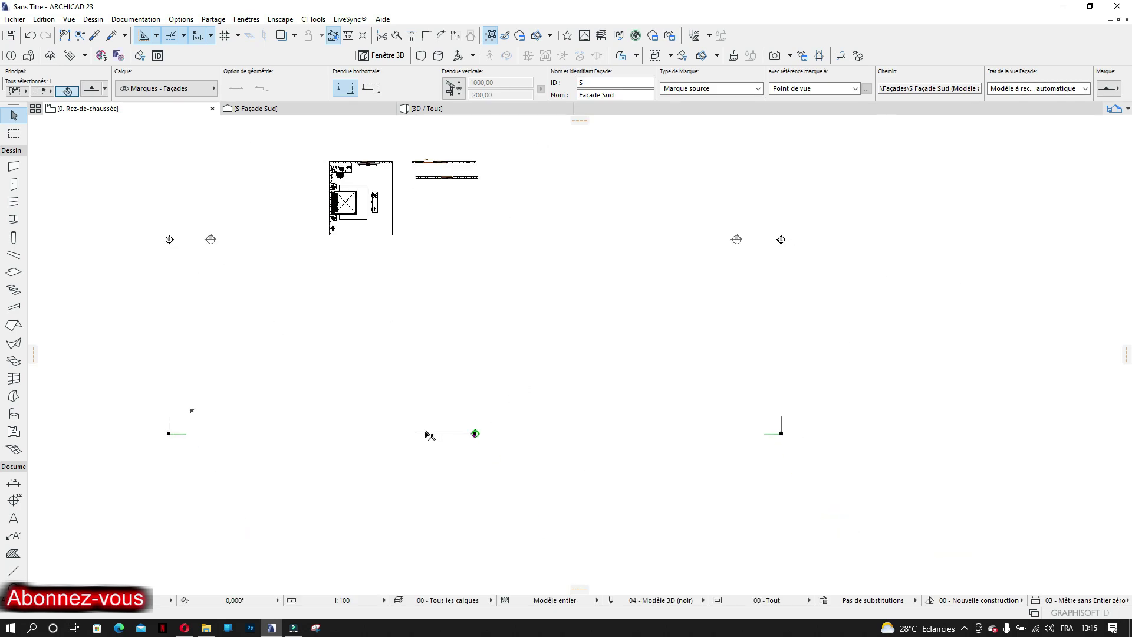
{"action": "left_click", "coordinate": [424, 434]}
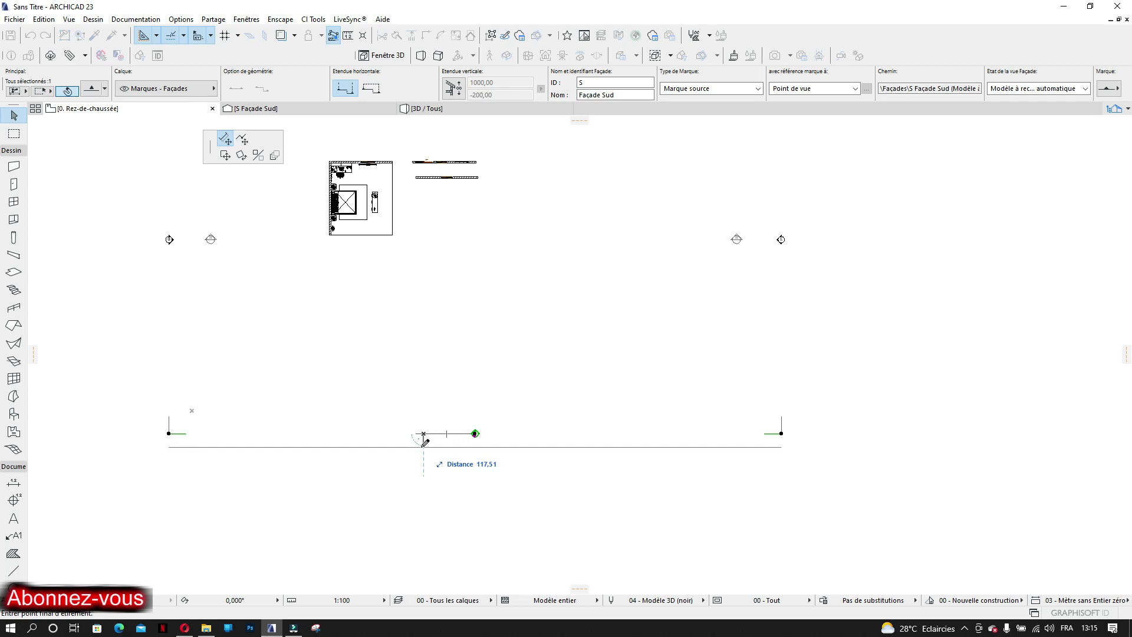
{"action": "left_click", "coordinate": [432, 434]}
{"action": "scroll", "coordinate": [421, 433], "scroll_direction": "up", "scroll_amount": 2}
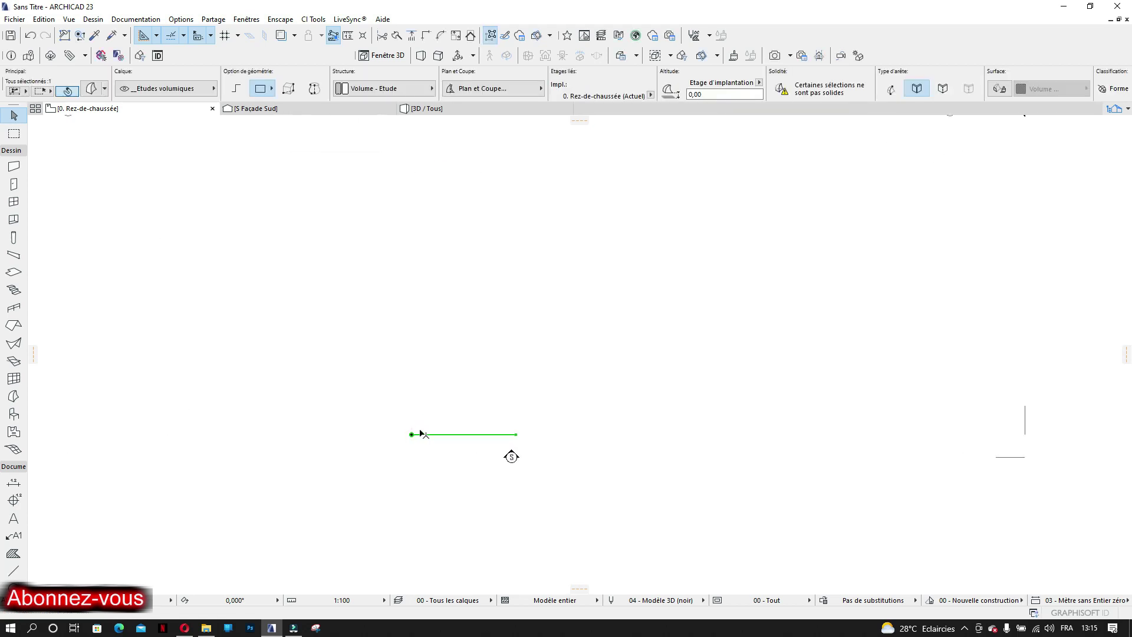
{"action": "scroll", "coordinate": [423, 422], "scroll_direction": "up", "scroll_amount": 2}
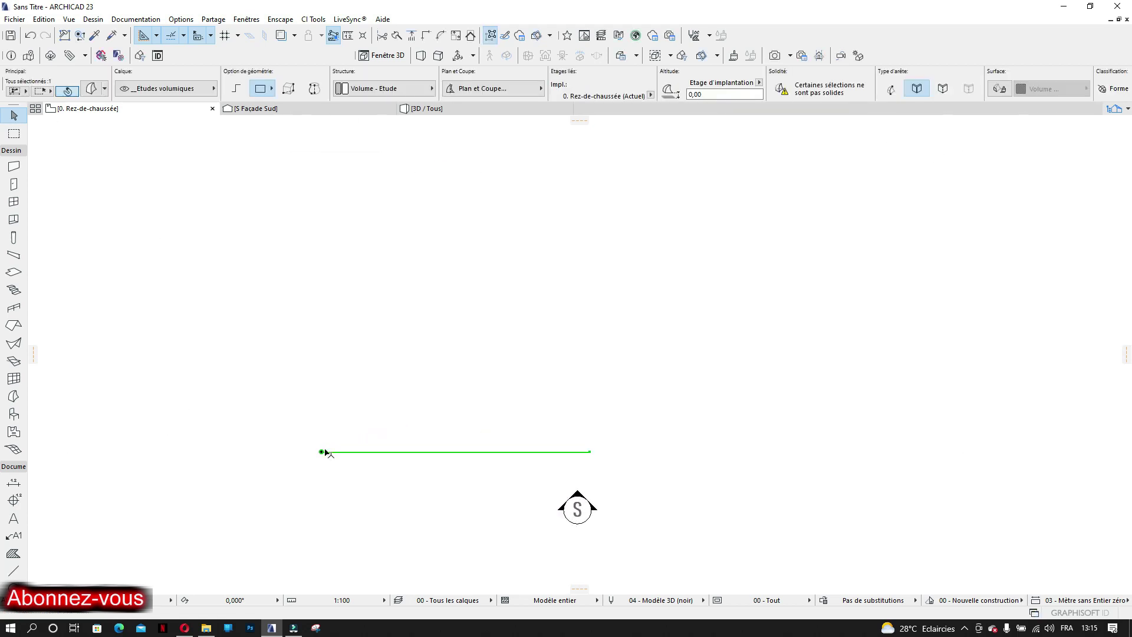
{"action": "left_click", "coordinate": [322, 453]}
{"action": "scroll", "coordinate": [324, 336], "scroll_direction": "down", "scroll_amount": 5}
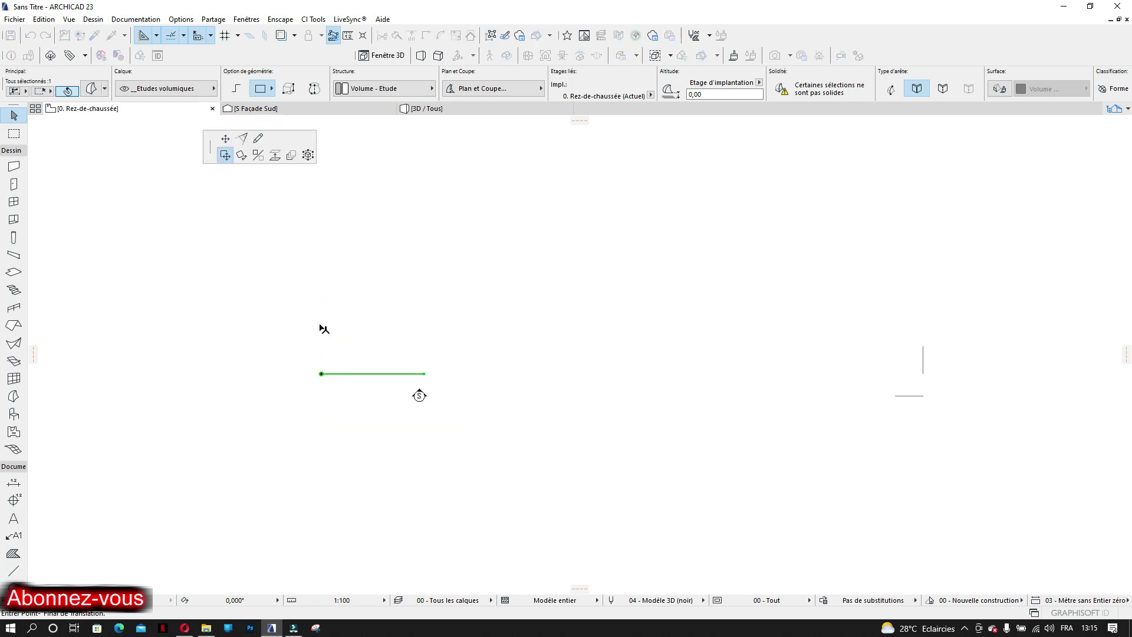
{"action": "scroll", "coordinate": [392, 322], "scroll_direction": "up", "scroll_amount": 6}
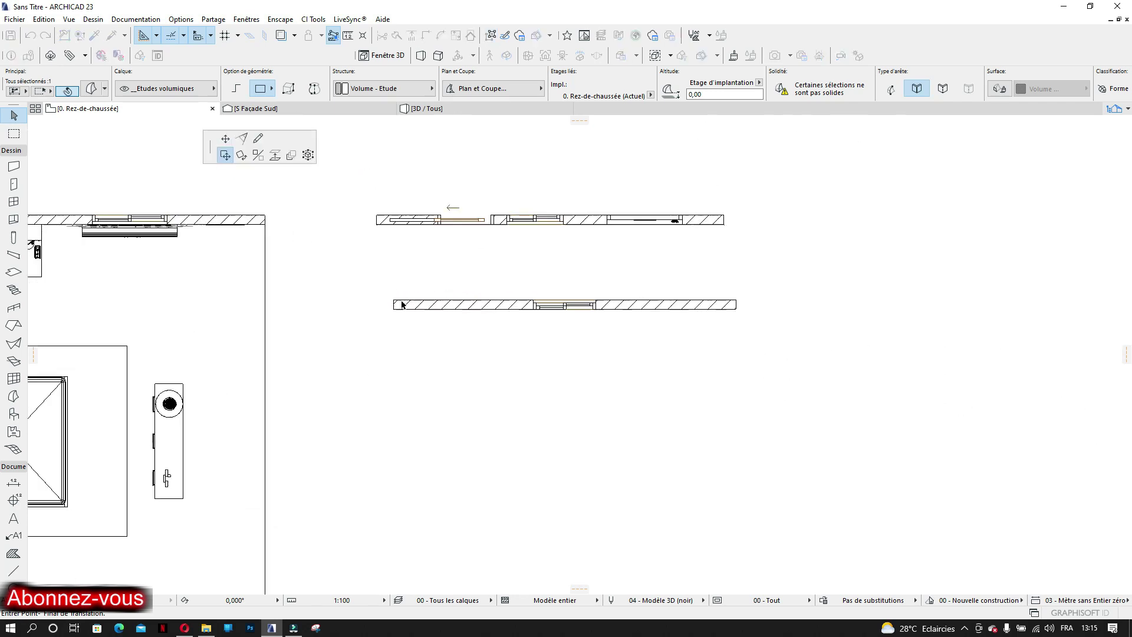
{"action": "left_click", "coordinate": [393, 311]}
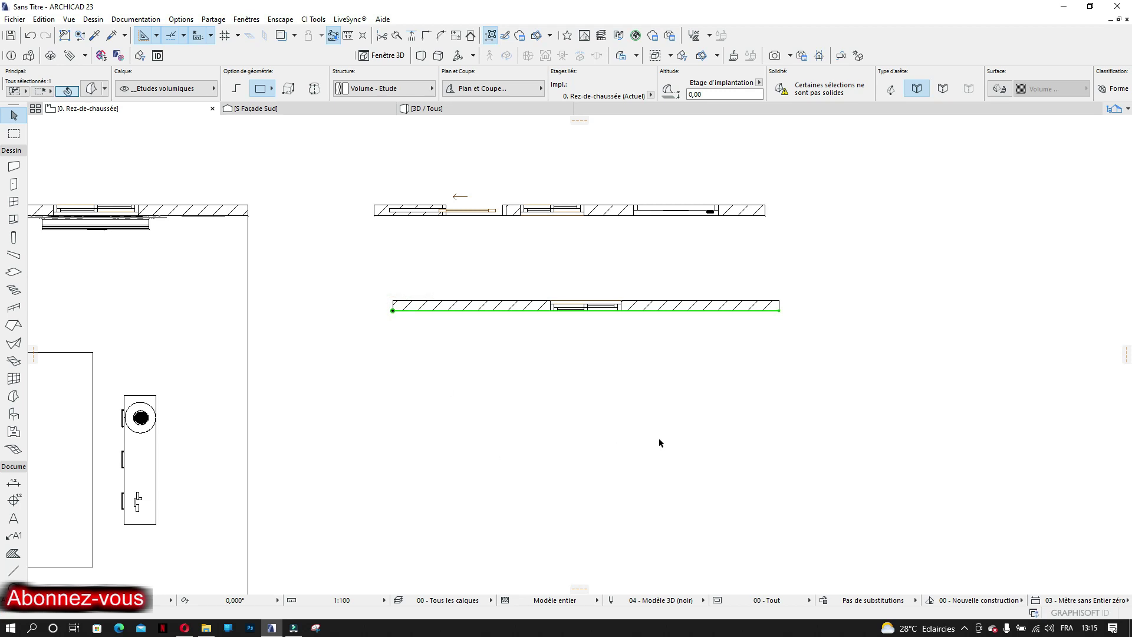
Copy the new wall with its window about 615 horizontally to the right on the plan
{"action": "scroll", "coordinate": [661, 431], "scroll_direction": "down", "scroll_amount": 1}
{"action": "middle_click_drag", "start_coordinate": [661, 423], "coordinate": [528, 415]}
{"action": "left_click", "coordinate": [530, 318]}
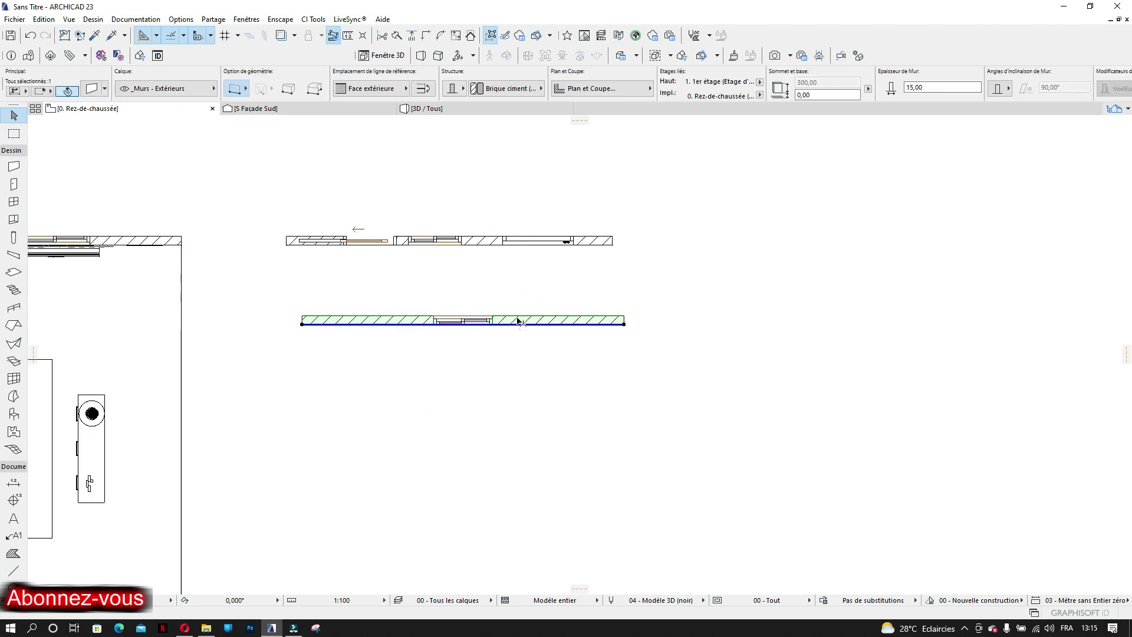
{"action": "left_click", "coordinate": [530, 318]}
{"action": "scroll", "coordinate": [766, 310], "scroll_direction": "down", "scroll_amount": 2}
{"action": "middle_click_drag", "start_coordinate": [710, 309], "coordinate": [614, 300]}
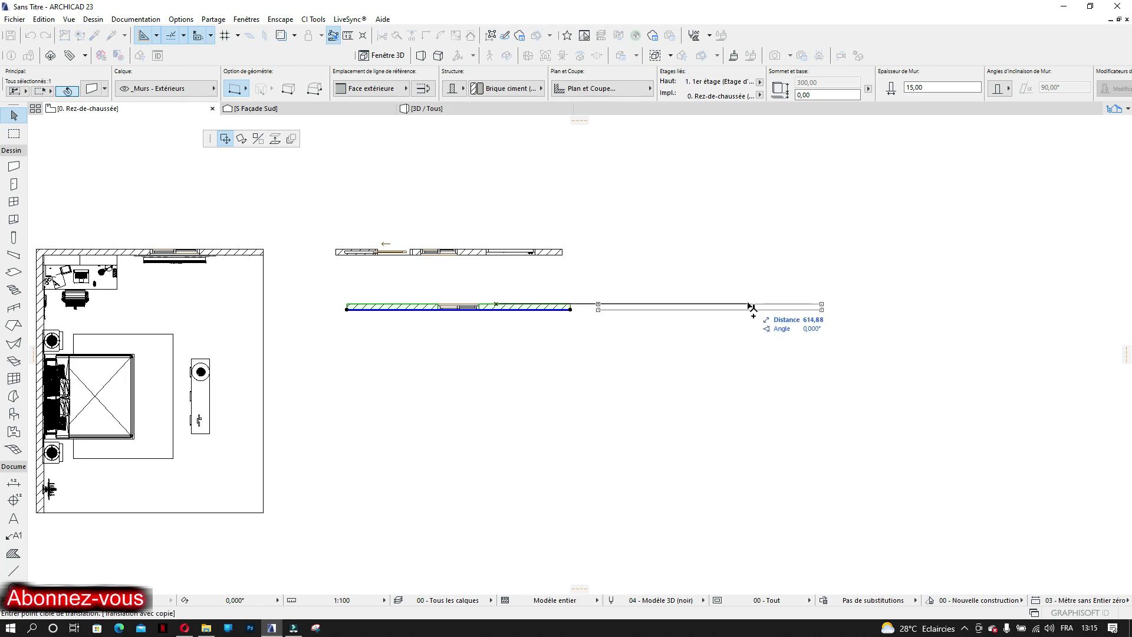
{"action": "left_click", "coordinate": [749, 306]}
{"action": "scroll", "coordinate": [603, 446], "scroll_direction": "down", "scroll_amount": 1}
{"action": "middle_click_drag", "start_coordinate": [557, 432], "coordinate": [491, 349]}
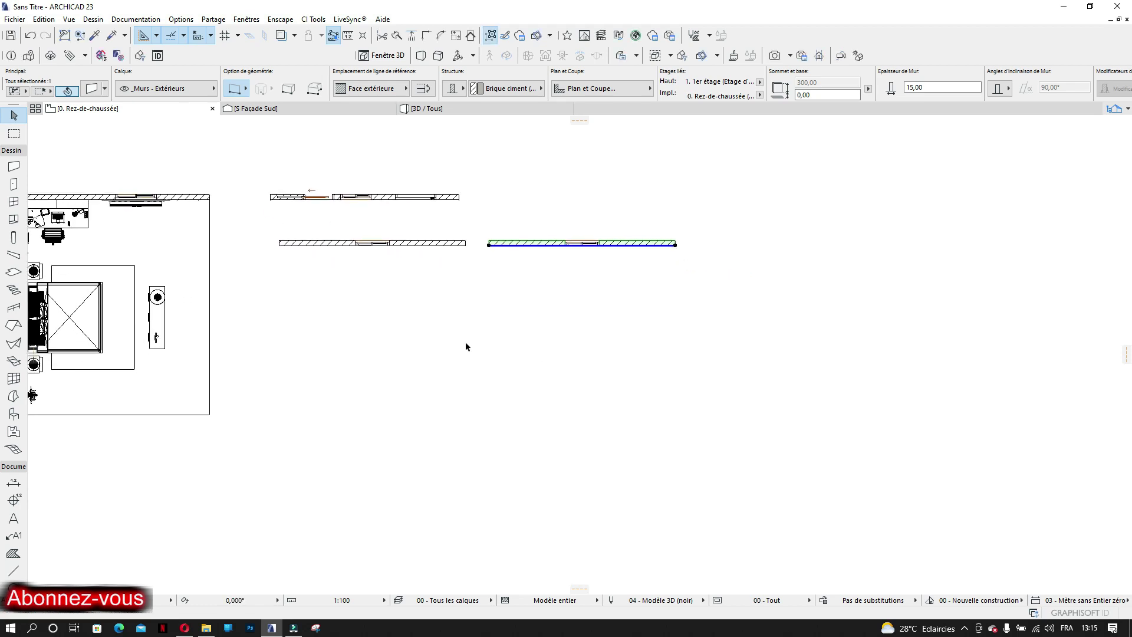
Try to move the existing brick-clad wall away from the new wall in the 3D view and undo the move
{"action": "left_click", "coordinate": [468, 109]}
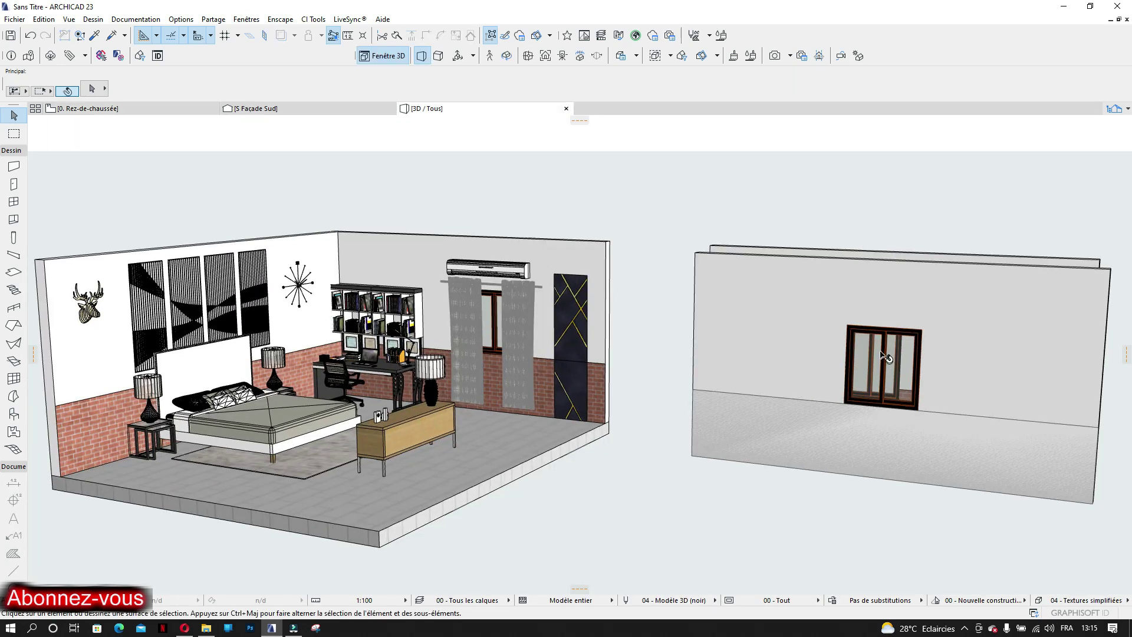
{"action": "left_click_drag", "start_coordinate": [882, 356], "coordinate": [676, 271]}
{"action": "left_click", "coordinate": [676, 271]}
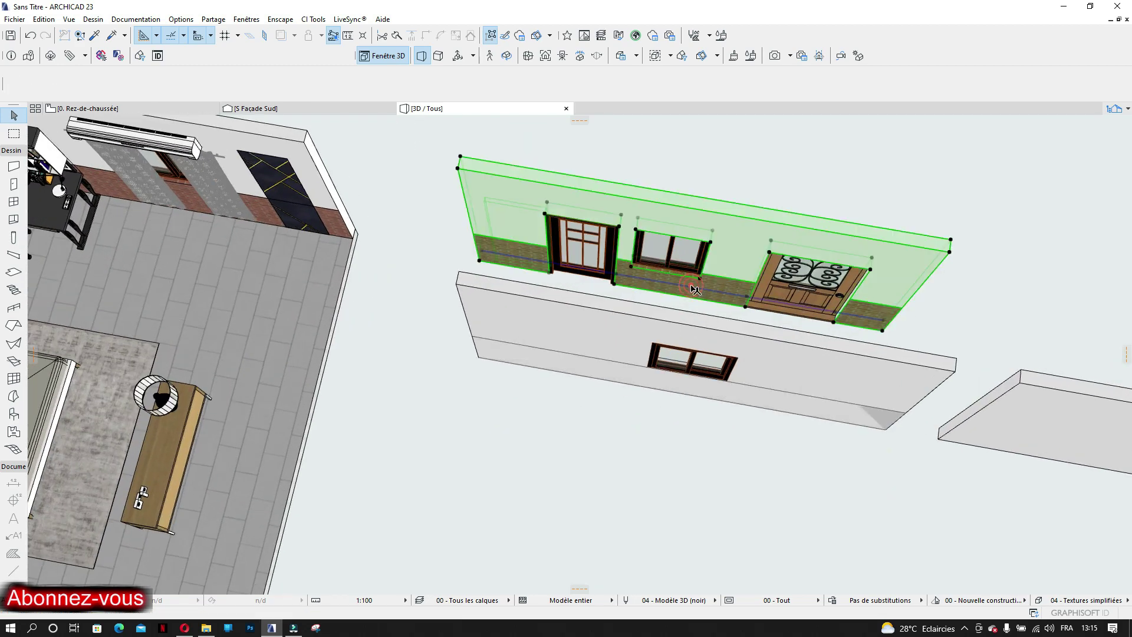
{"action": "left_click", "coordinate": [687, 292]}
{"action": "middle_click_drag", "start_coordinate": [715, 234], "coordinate": [669, 333]}
{"action": "left_click", "coordinate": [688, 208]}
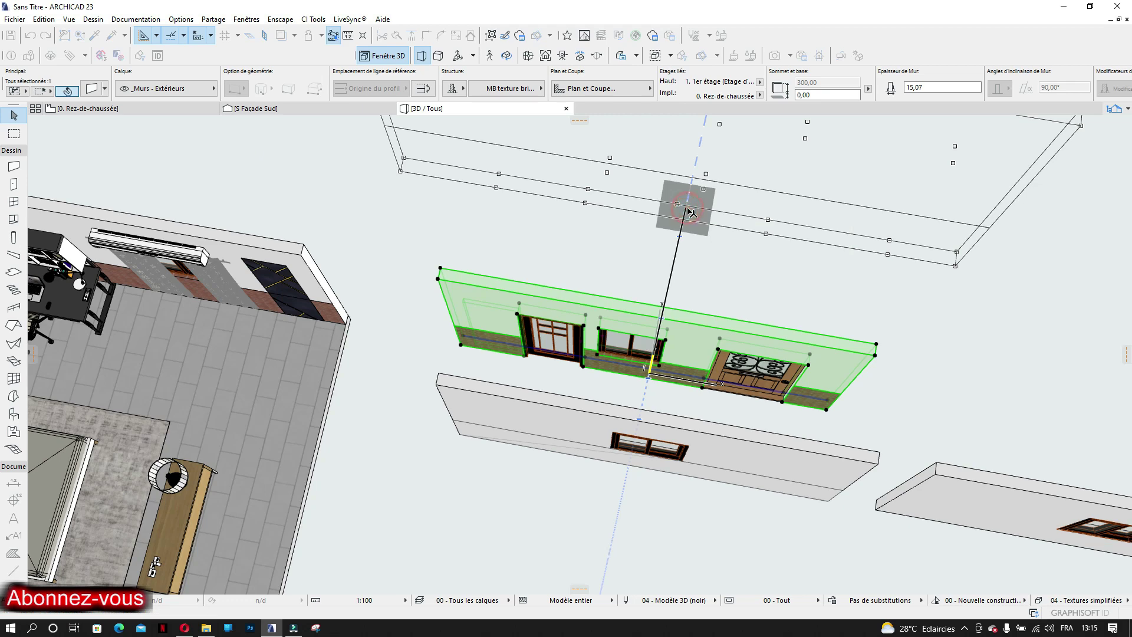
{"action": "scroll", "coordinate": [660, 289], "scroll_direction": "down", "scroll_amount": 3}
{"action": "middle_click_drag", "start_coordinate": [656, 337], "coordinate": [647, 392]}
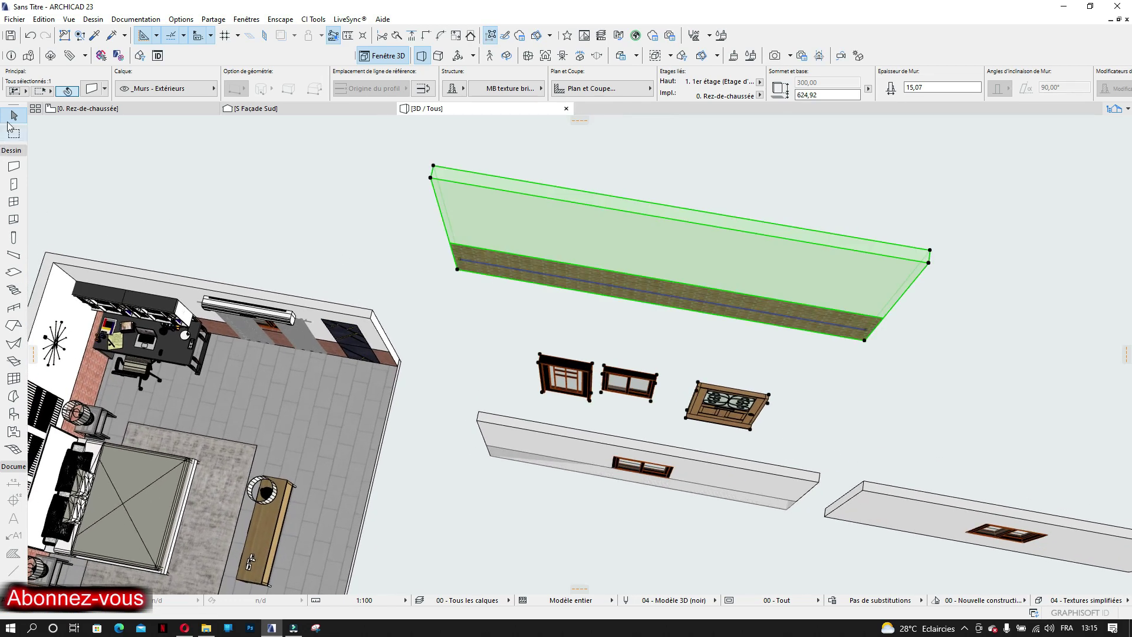
{"action": "left_click", "coordinate": [30, 36]}
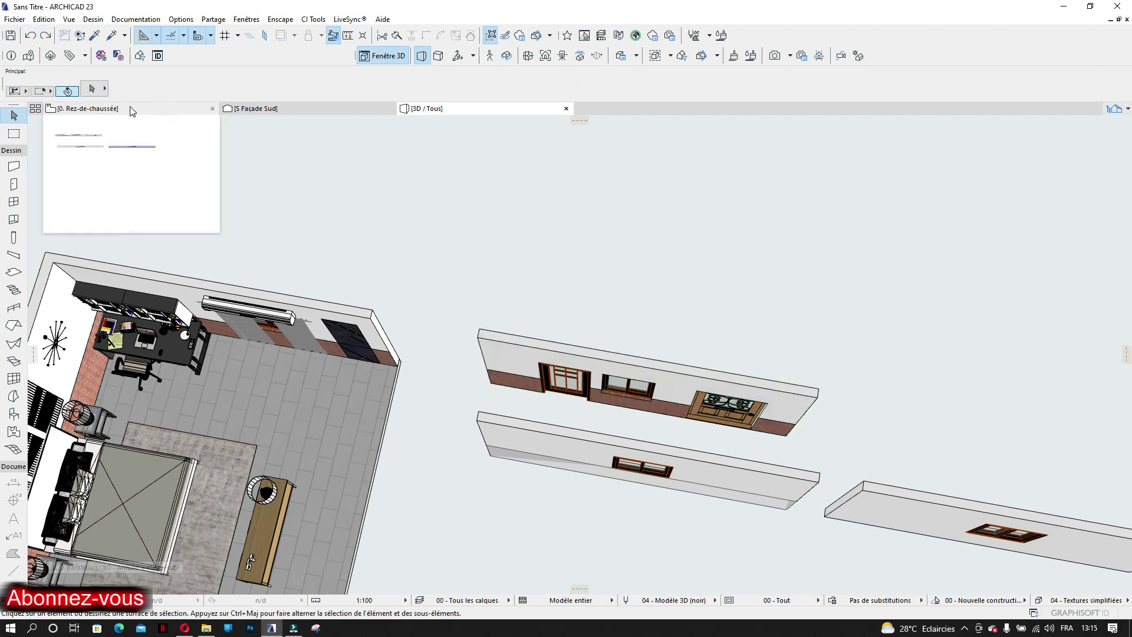
Move the brick-clad wall and its door4+(1) door object farther away from the new walls on the ground-floor plan
{"action": "left_click", "coordinate": [132, 112]}
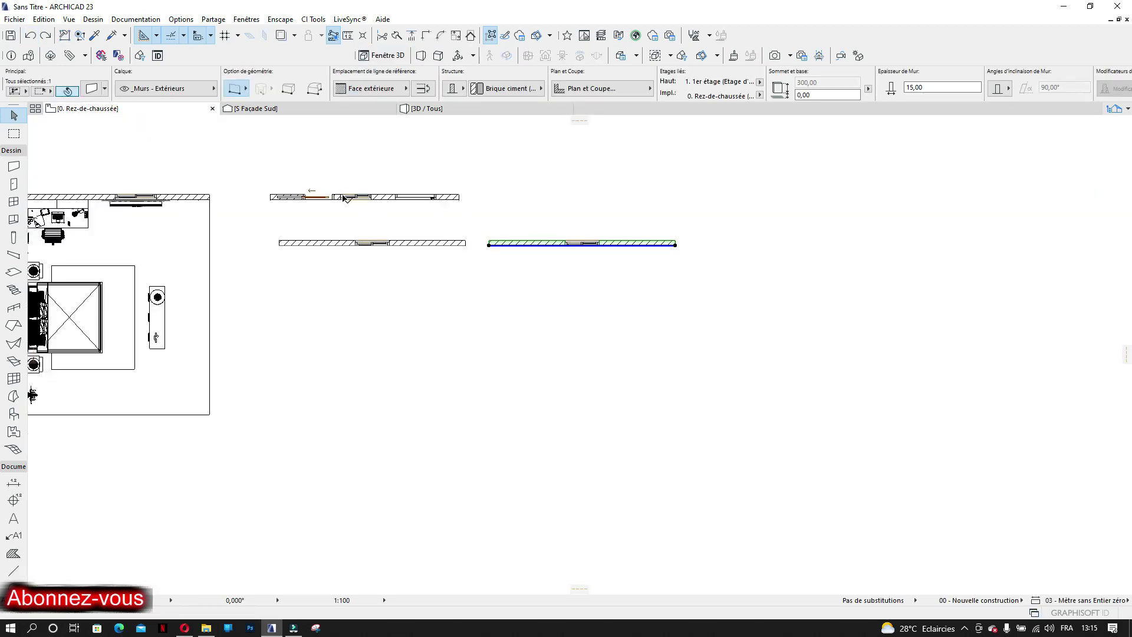
{"action": "scroll", "coordinate": [328, 174], "scroll_direction": "up", "scroll_amount": 3}
{"action": "left_click", "coordinate": [204, 168]}
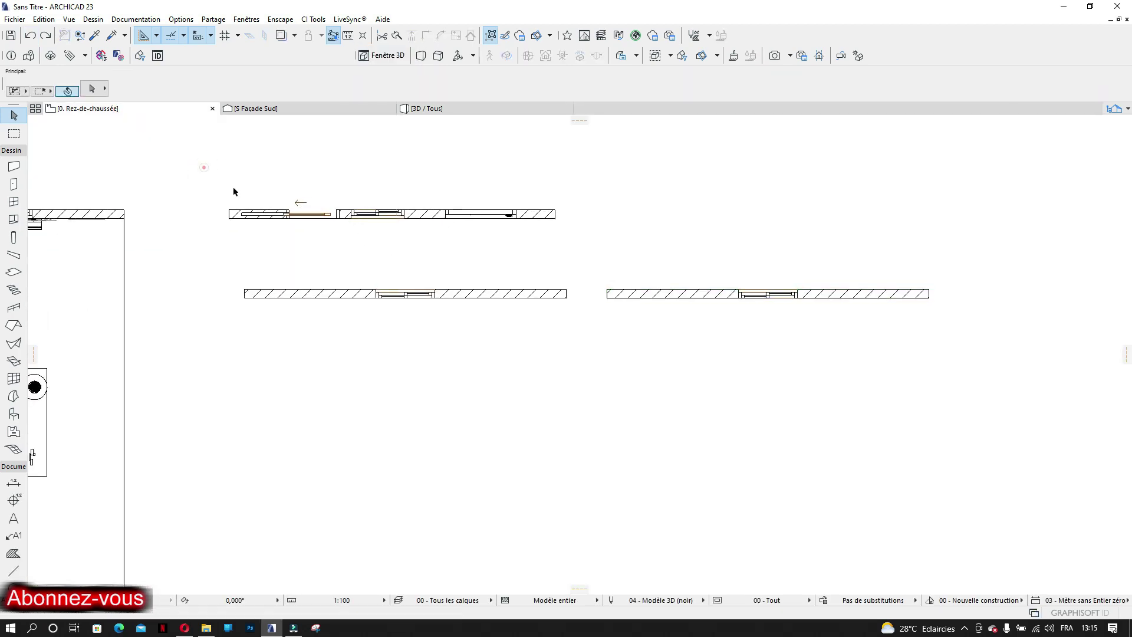
{"action": "left_click", "coordinate": [579, 238]}
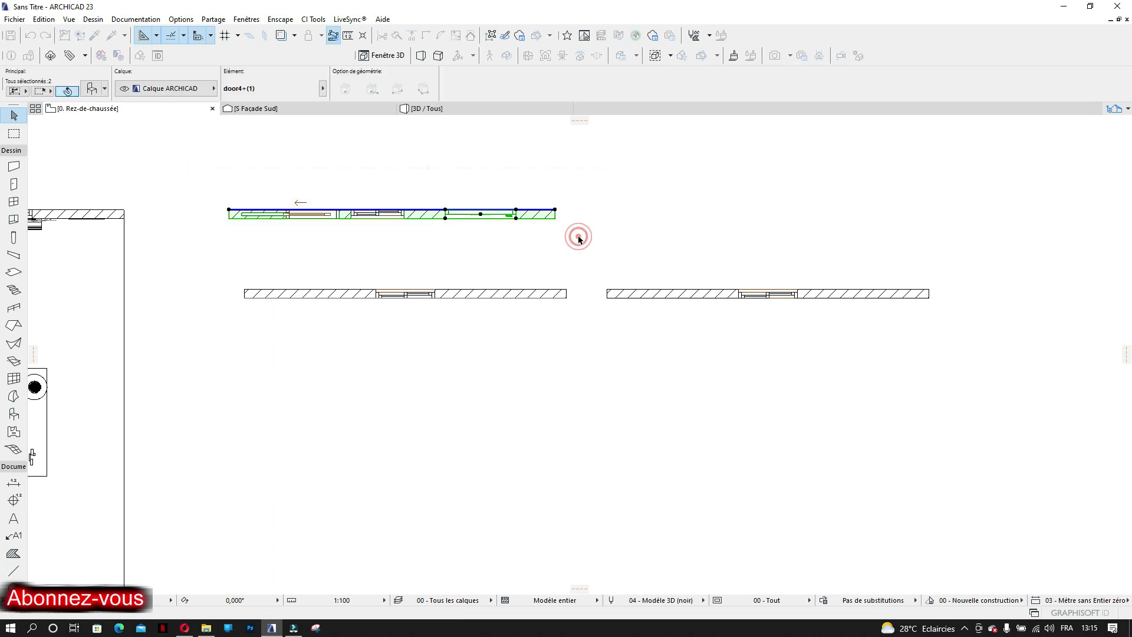
{"action": "left_click", "coordinate": [557, 212]}
{"action": "scroll", "coordinate": [560, 171], "scroll_direction": "down", "scroll_amount": 3}
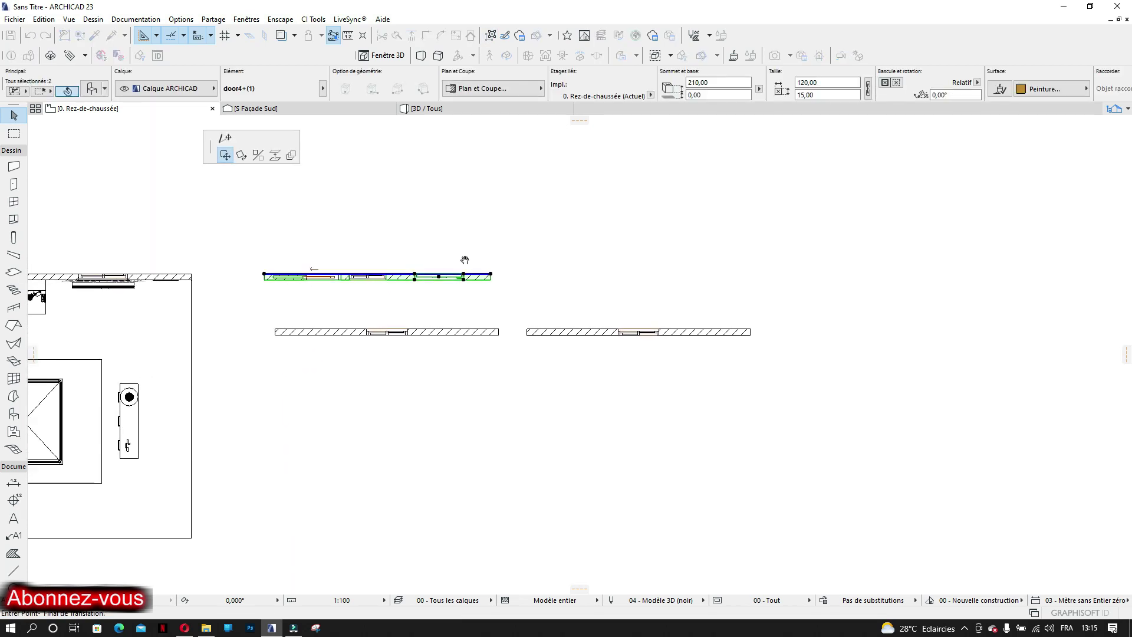
{"action": "left_click", "coordinate": [458, 184]}
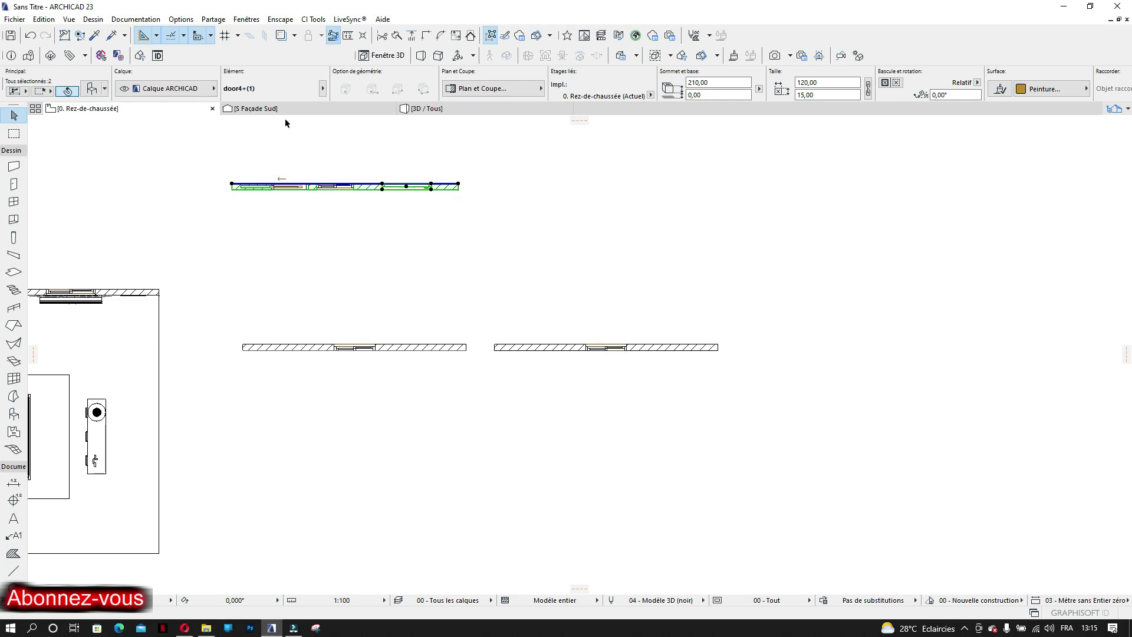
Examine how the brick cladding fits around the existing wall's doors and window in 3D, and check the morph in the south elevation
{"action": "left_click", "coordinate": [463, 108]}
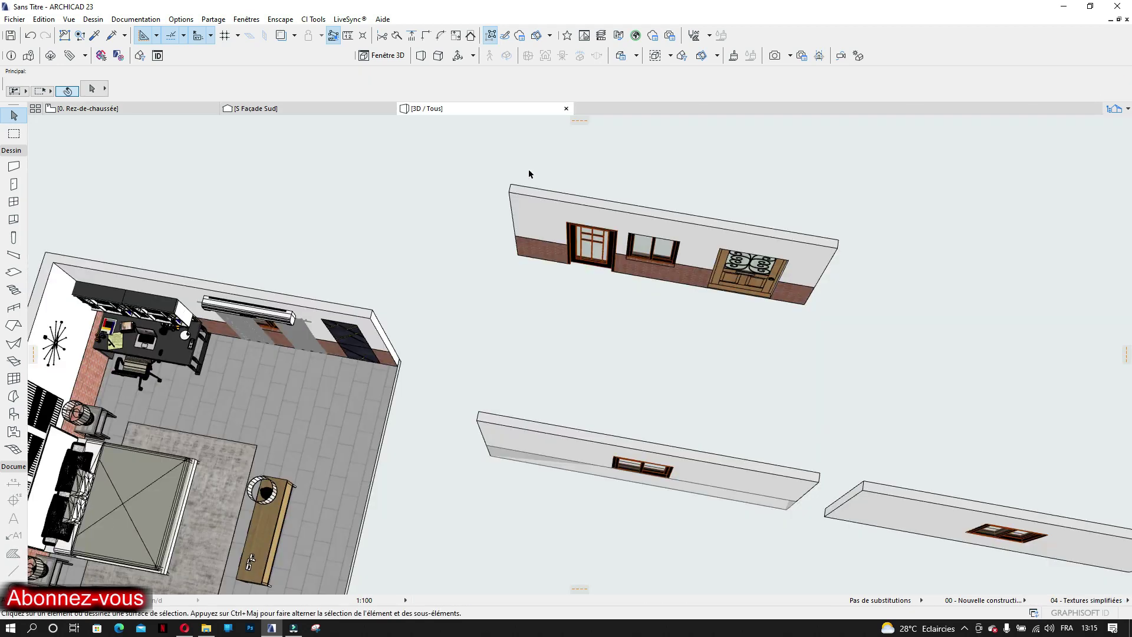
{"action": "scroll", "coordinate": [636, 256], "scroll_direction": "up", "scroll_amount": 5}
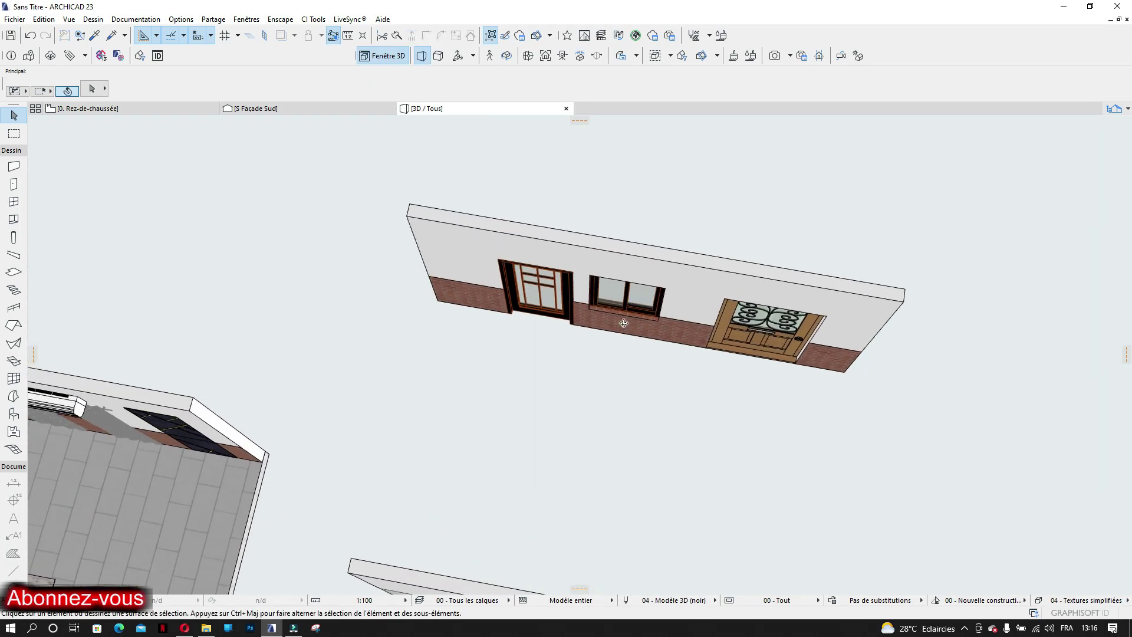
{"action": "middle_click_drag", "start_coordinate": [655, 265], "coordinate": [619, 343], "text": "shift"}
{"action": "scroll", "coordinate": [507, 451], "scroll_direction": "up", "scroll_amount": 6}
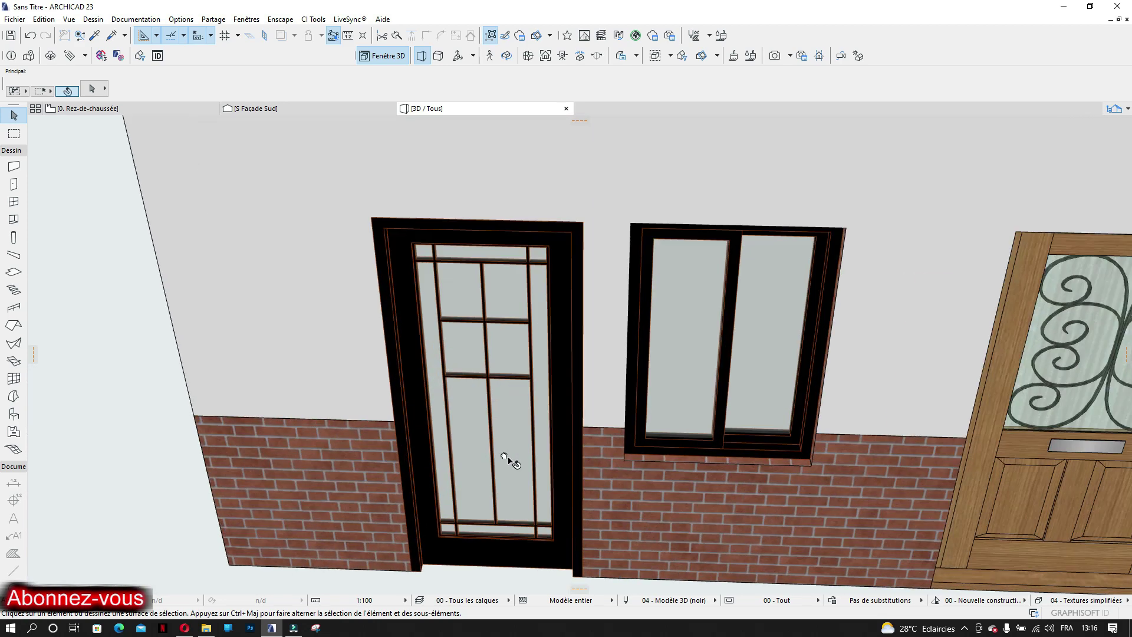
{"action": "middle_click_drag", "start_coordinate": [508, 459], "coordinate": [455, 353]}
{"action": "left_click_drag", "start_coordinate": [452, 342], "coordinate": [239, 304]}
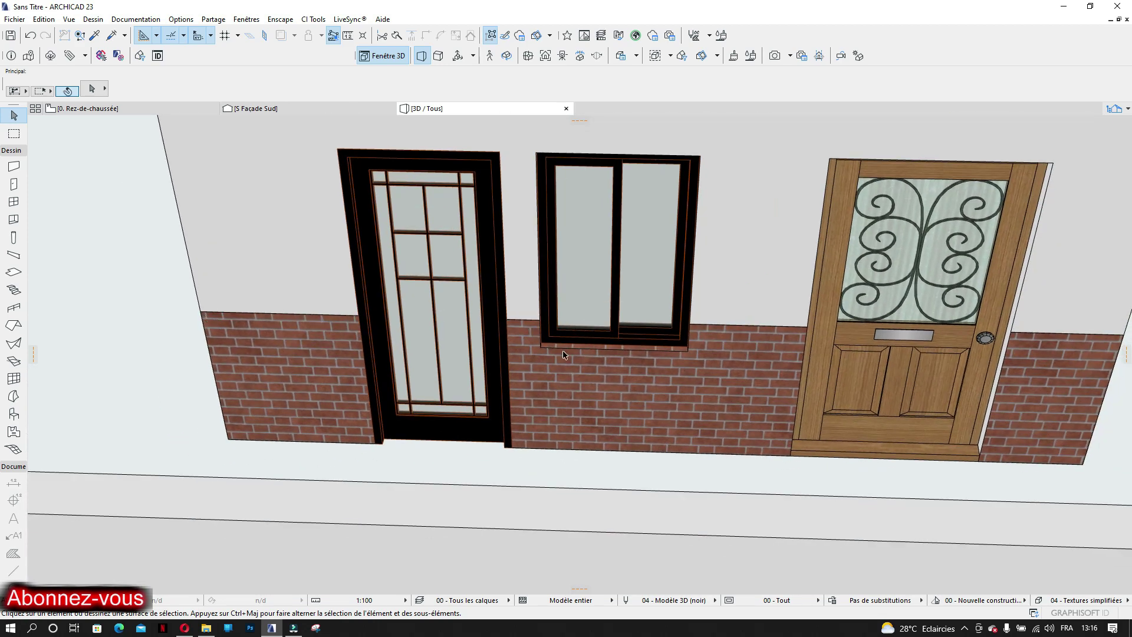
{"action": "left_click_drag", "start_coordinate": [845, 437], "coordinate": [576, 318]}
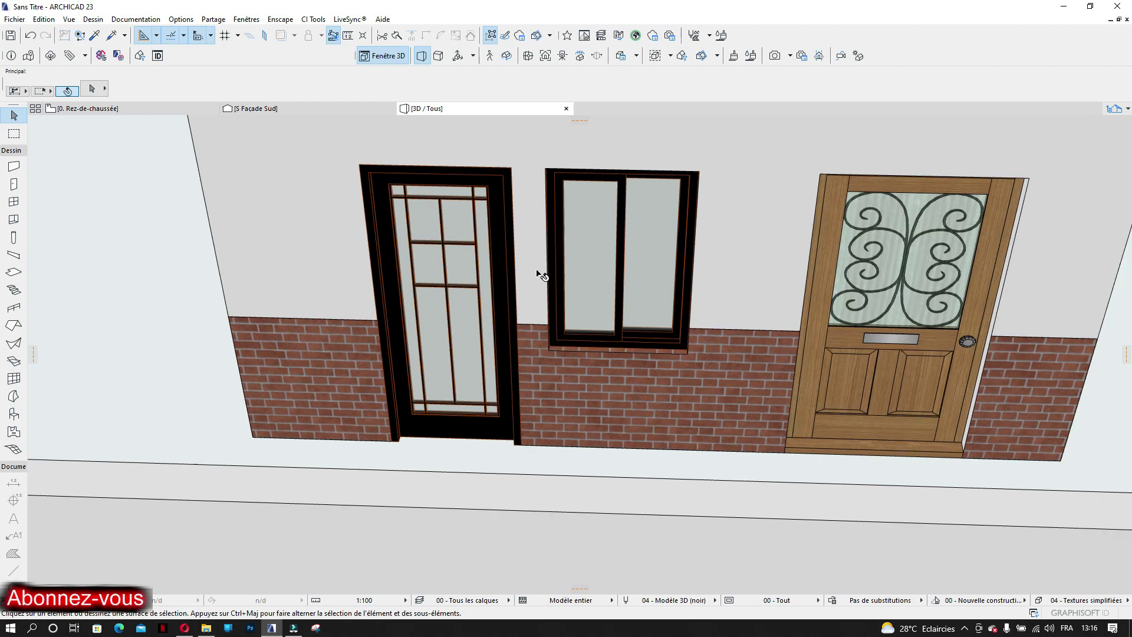
{"action": "left_click", "coordinate": [310, 109]}
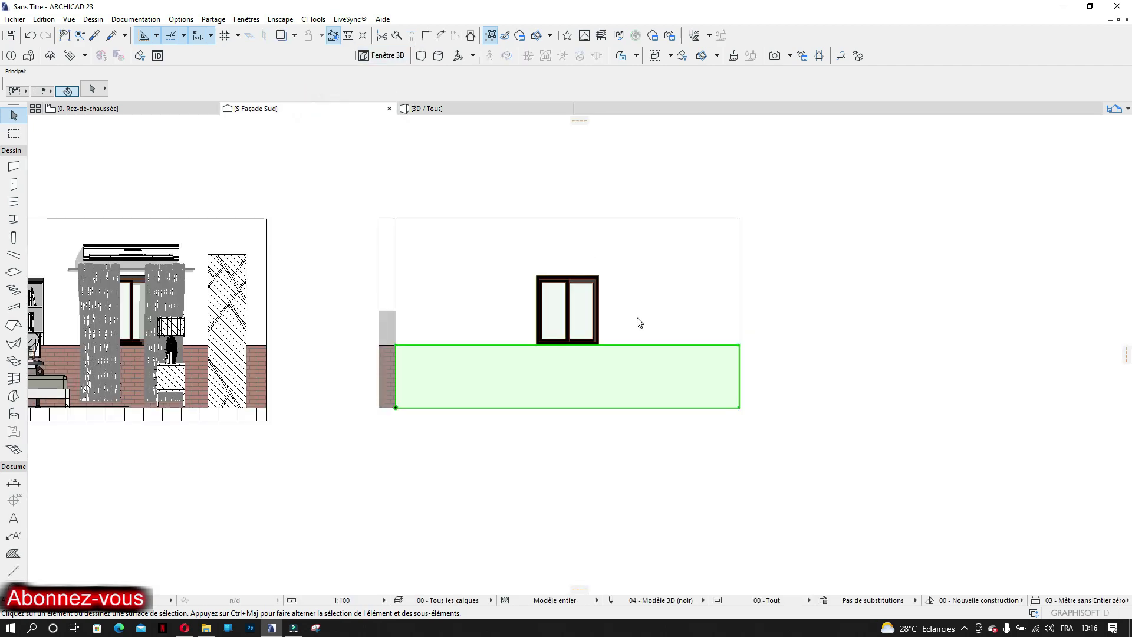
Place a 90 x 210 Porte 23 door in the copied wall, left of its window on the ground-floor plan, with default options
{"action": "left_click", "coordinate": [144, 108]}
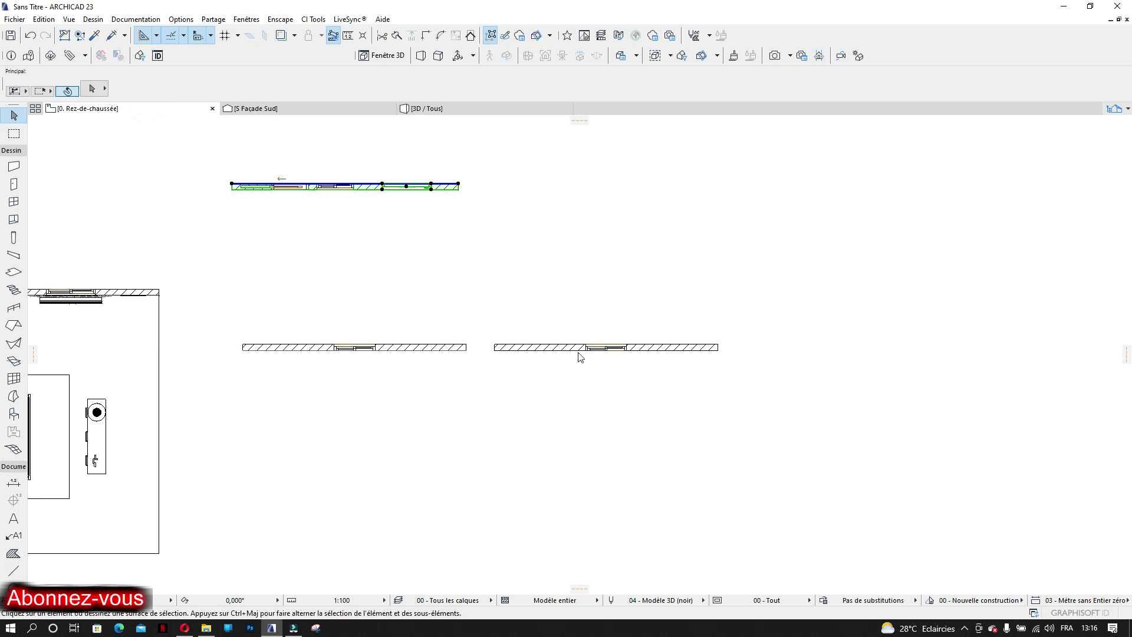
{"action": "scroll", "coordinate": [574, 353], "scroll_direction": "up", "scroll_amount": 1}
{"action": "middle_click_drag", "start_coordinate": [561, 350], "coordinate": [503, 347]}
{"action": "key", "text": "Escape"}
{"action": "left_click", "coordinate": [16, 184]}
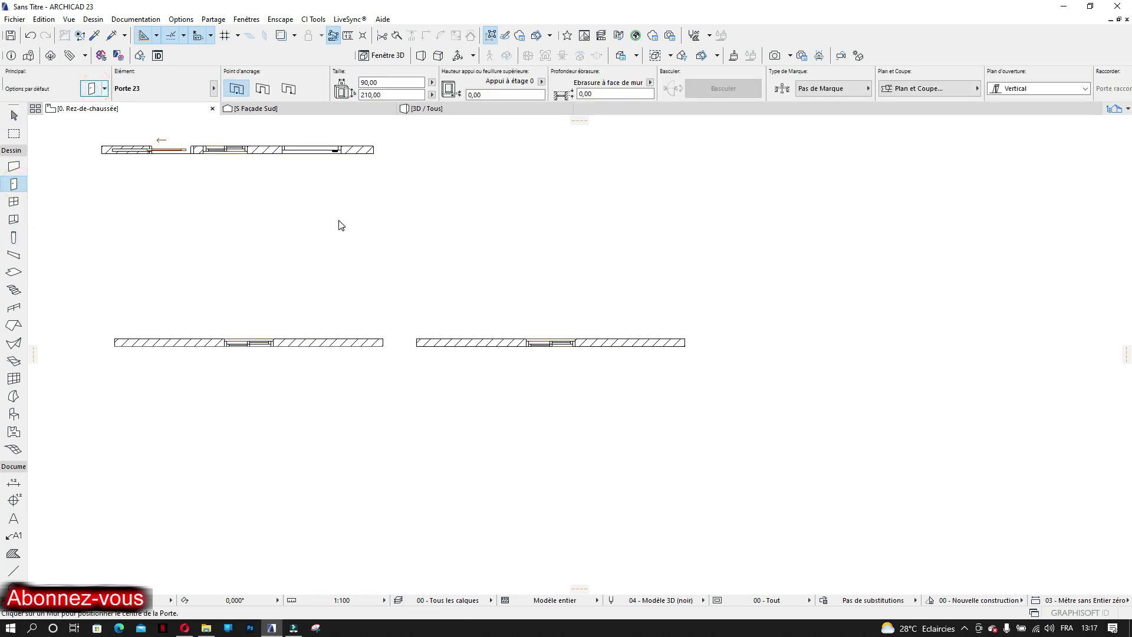
{"action": "key", "text": "ctrl+t"}
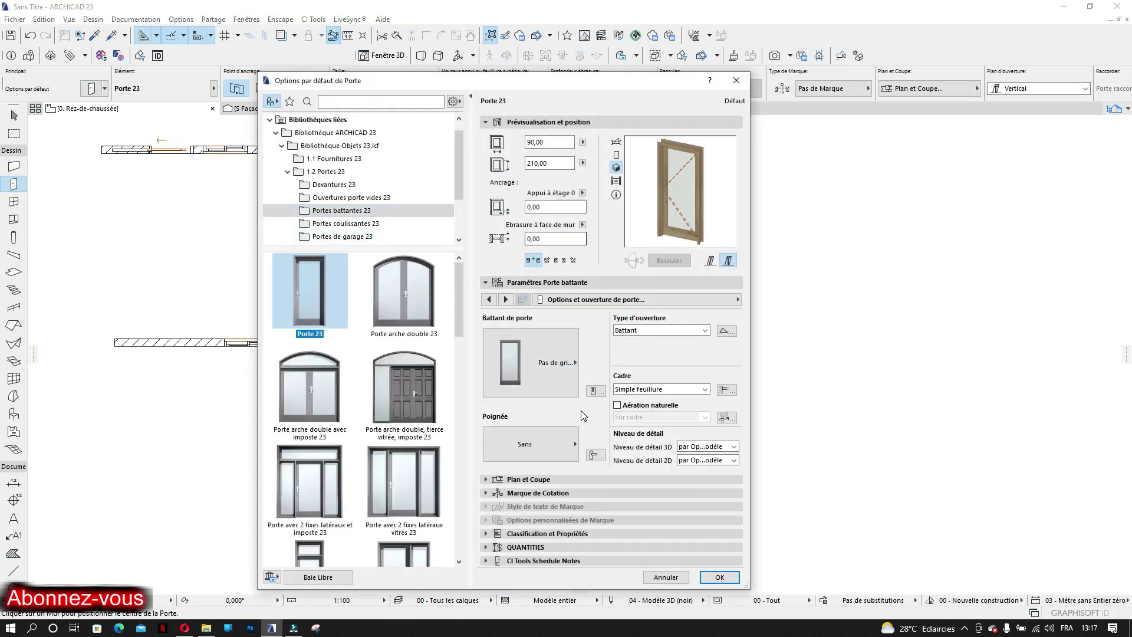
{"action": "left_click", "coordinate": [719, 577]}
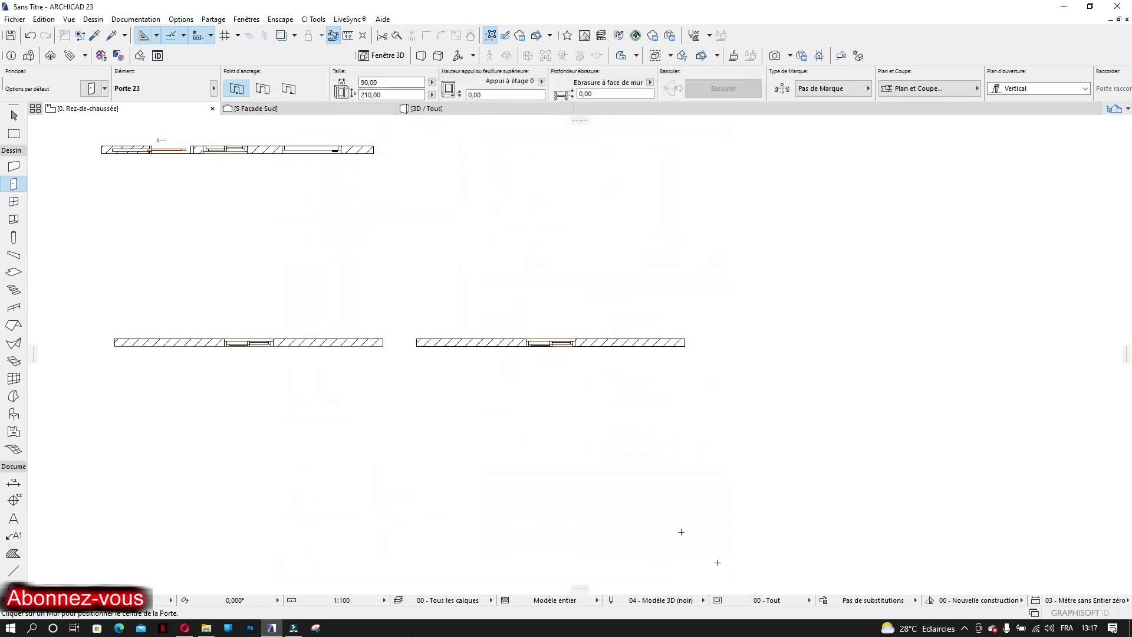
{"action": "left_click", "coordinate": [469, 342]}
{"action": "left_click", "coordinate": [469, 272]}
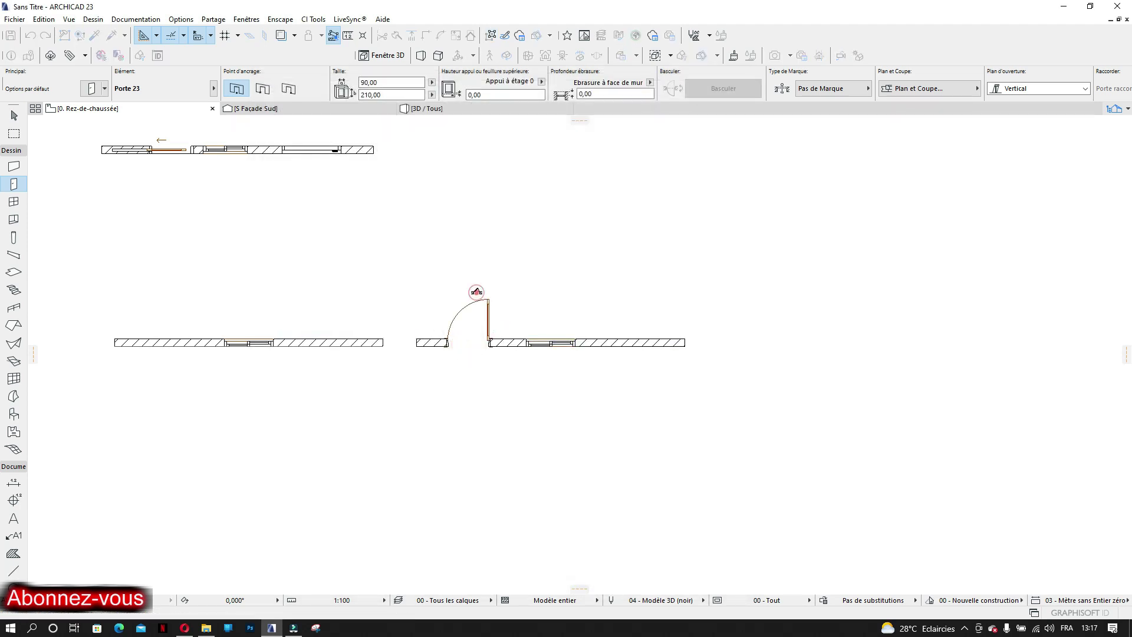
{"action": "middle_click_drag", "start_coordinate": [497, 392], "coordinate": [481, 382]}
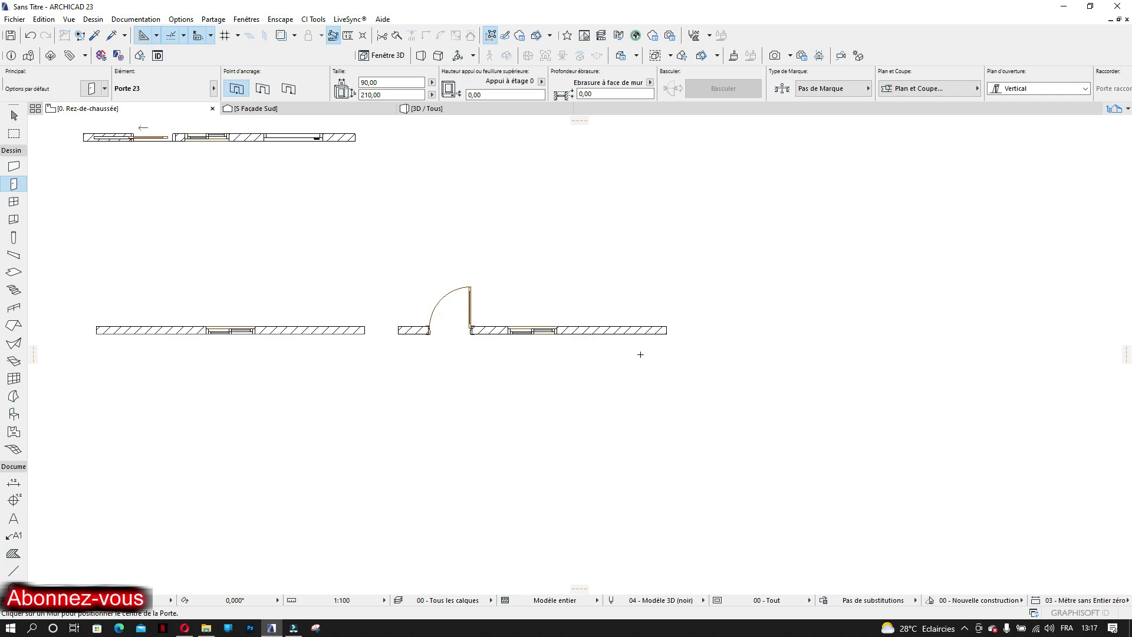
{"action": "key", "text": "Escape"}
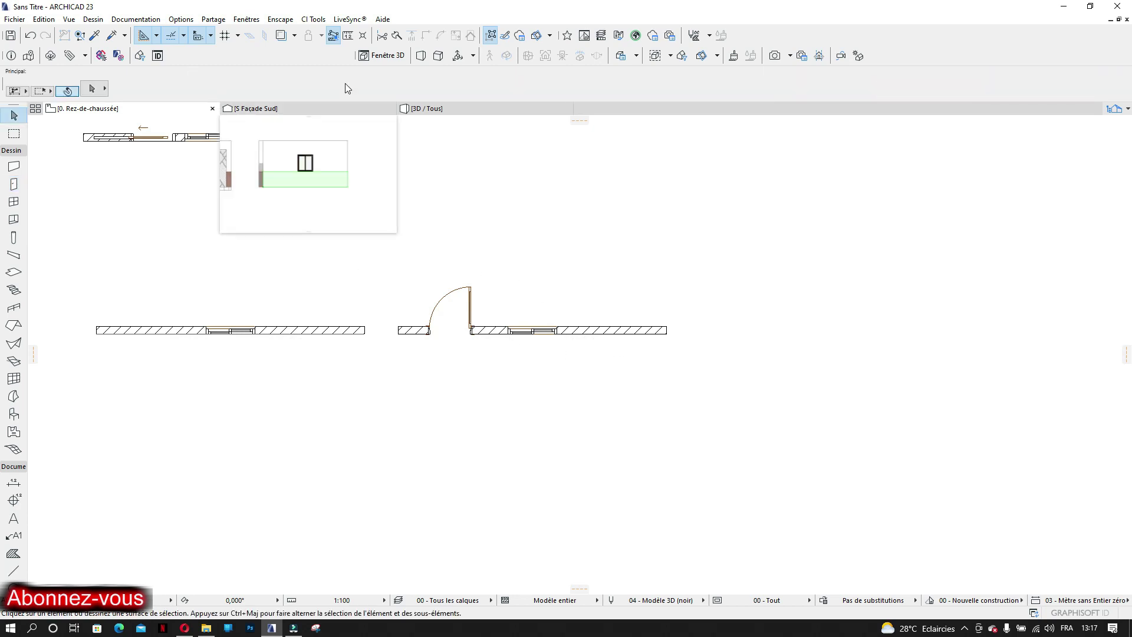
Open the south elevation at the copied wall with the door and window
{"action": "left_click", "coordinate": [306, 110]}
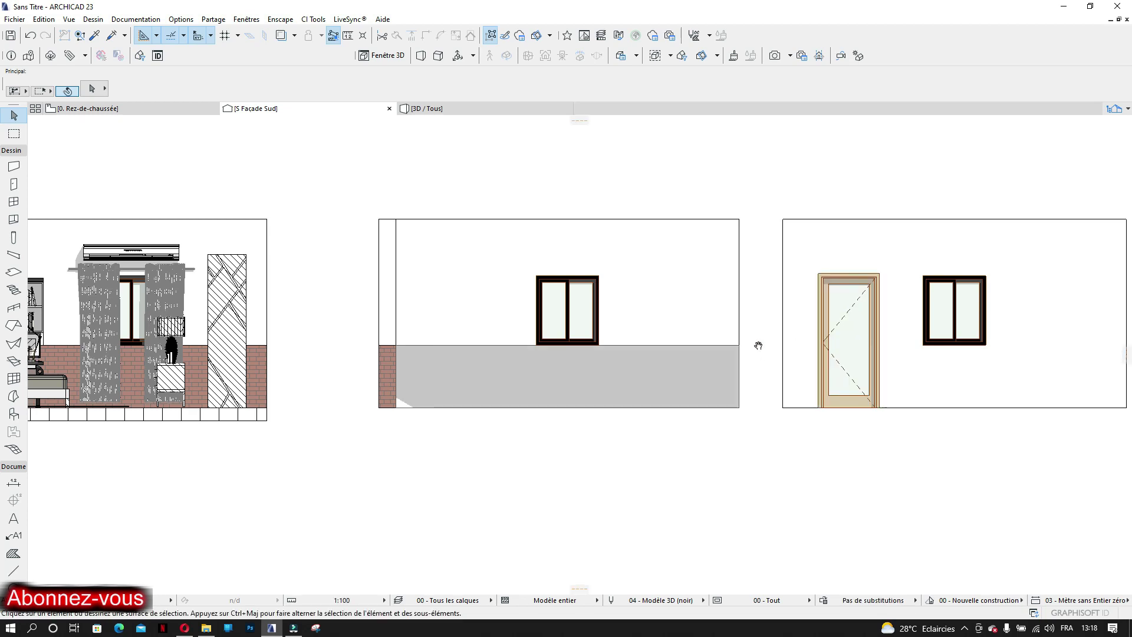
{"action": "middle_click_drag", "start_coordinate": [794, 346], "coordinate": [608, 345]}
{"action": "scroll", "coordinate": [656, 352], "scroll_direction": "up", "scroll_amount": 3}
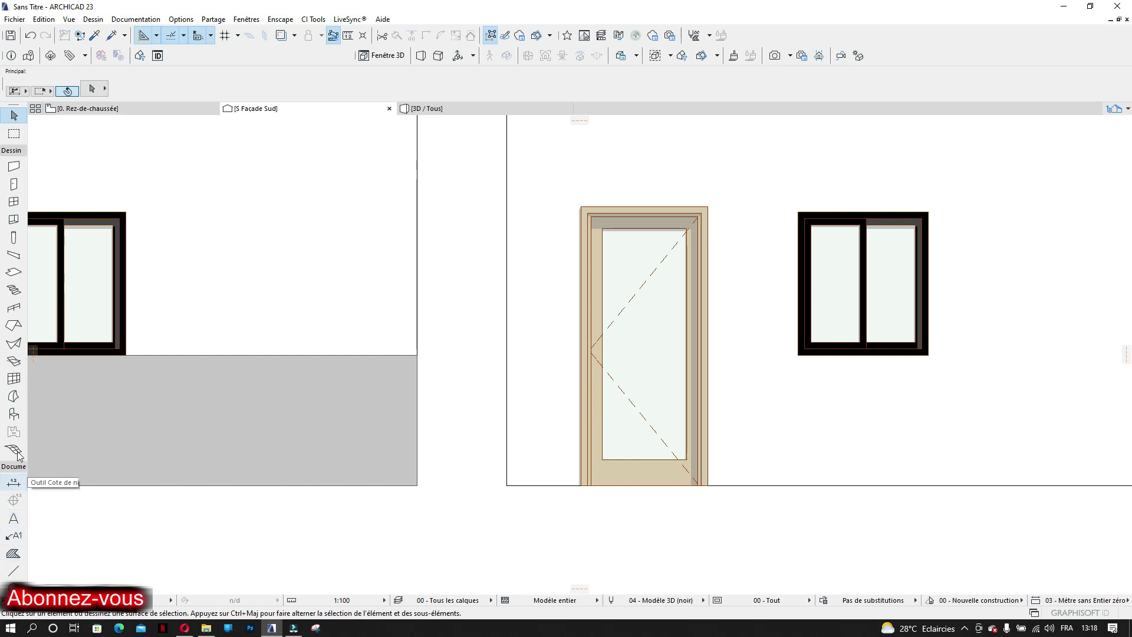
{"action": "left_click", "coordinate": [14, 396]}
{"action": "scroll", "coordinate": [533, 498], "scroll_direction": "up", "scroll_amount": 2}
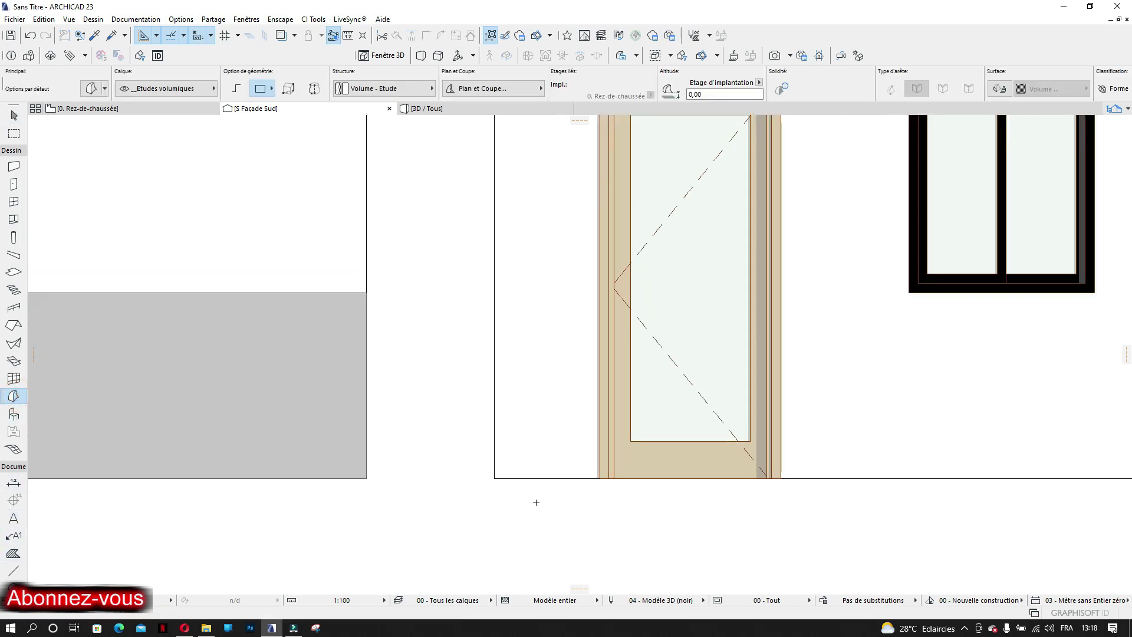
{"action": "middle_click_drag", "start_coordinate": [828, 388], "coordinate": [497, 453]}
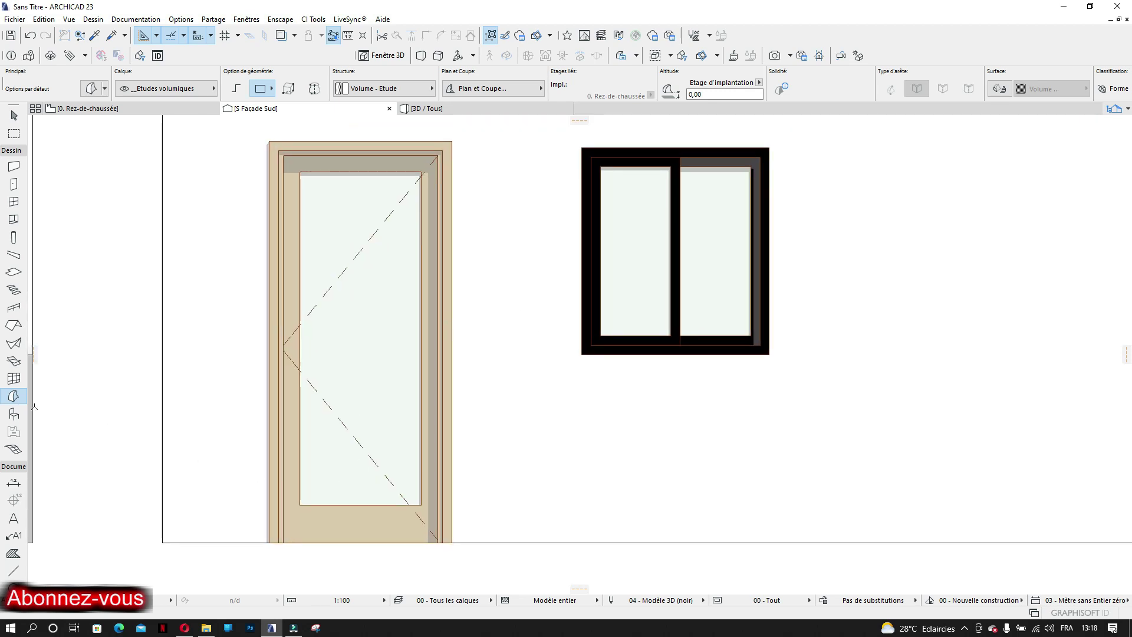
{"action": "left_click", "coordinate": [13, 570]}
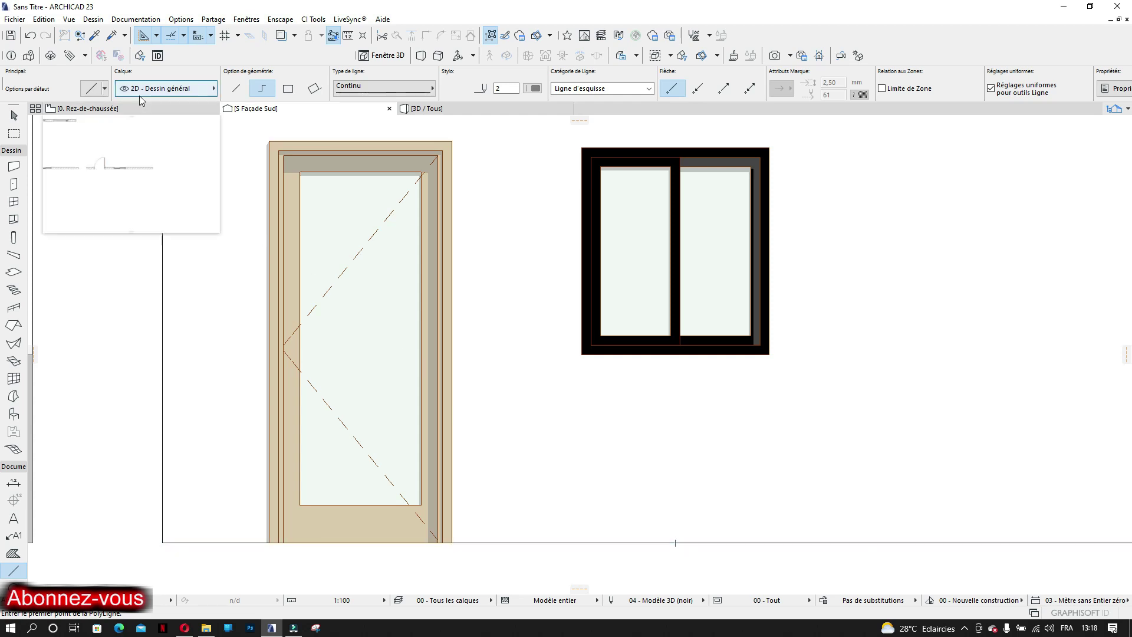
{"action": "left_click", "coordinate": [13, 115]}
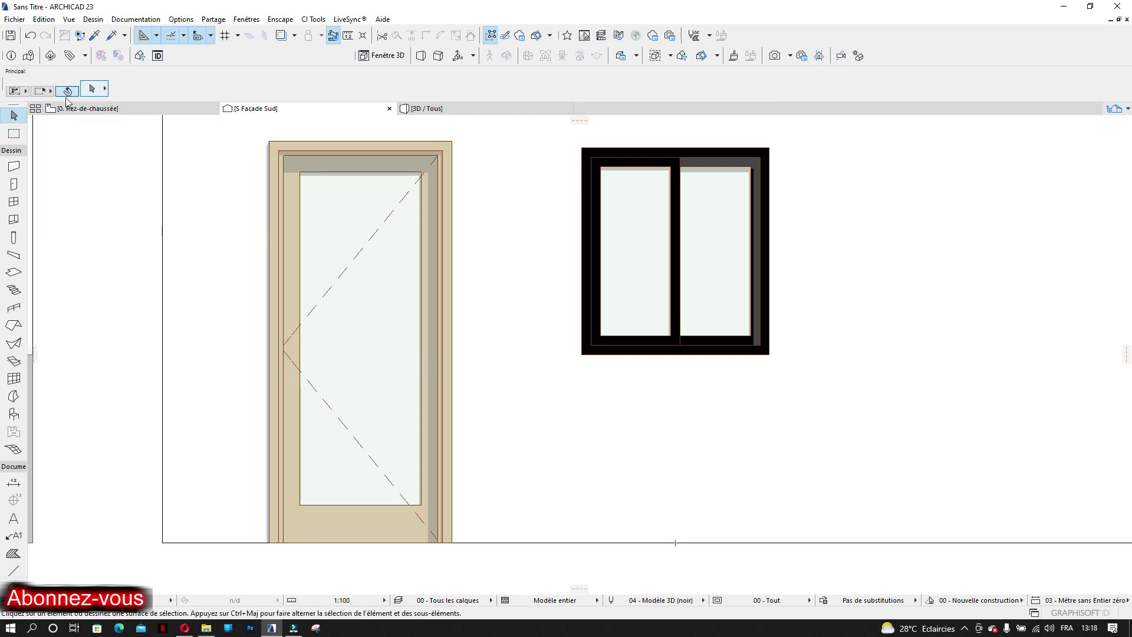
Try a vertical guide line segment 100 high from the wall base between the door and window, and discard it
{"action": "left_click", "coordinate": [155, 36]}
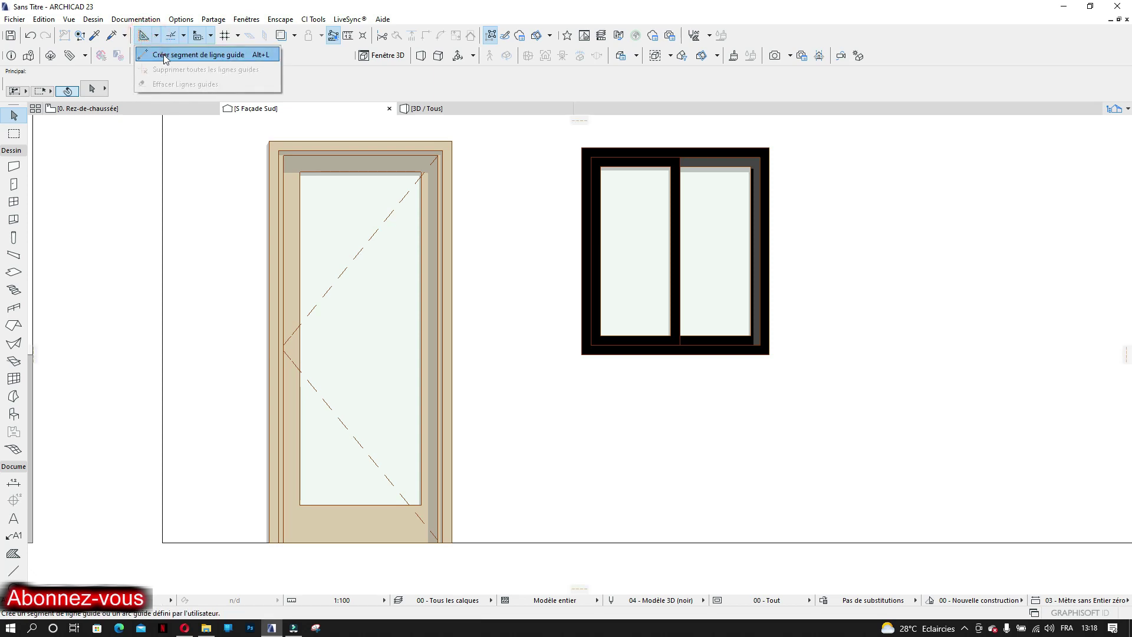
{"action": "left_click", "coordinate": [164, 54]}
{"action": "left_click", "coordinate": [517, 541]}
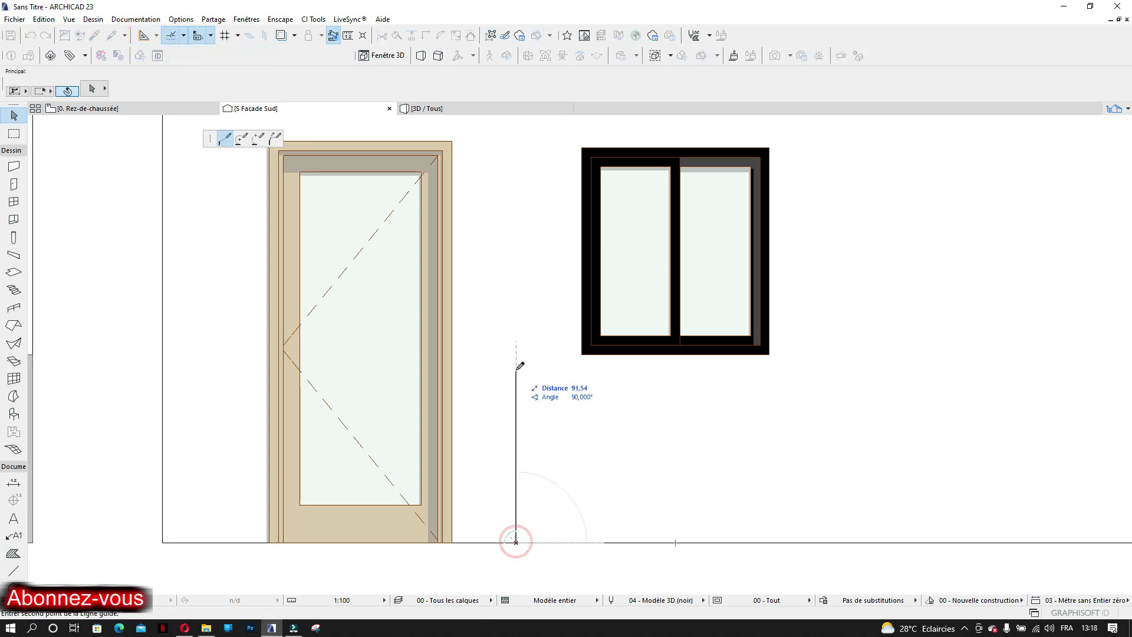
{"action": "type", "text": "1"}
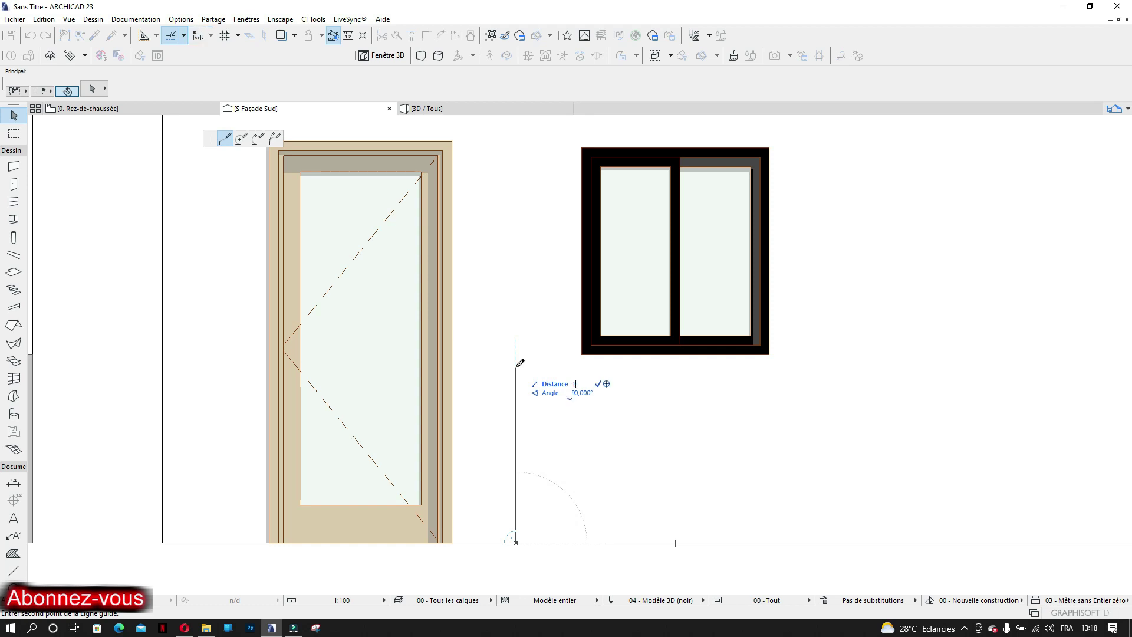
{"action": "type", "text": "00"}
{"action": "key", "text": "Return"}
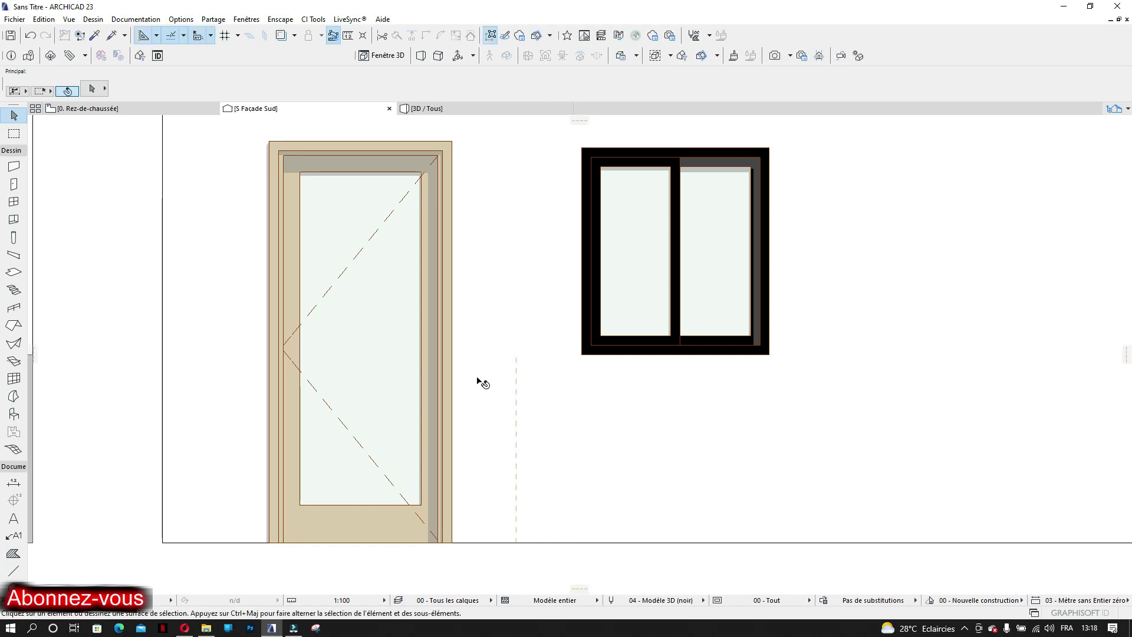
{"action": "left_click", "coordinate": [517, 427]}
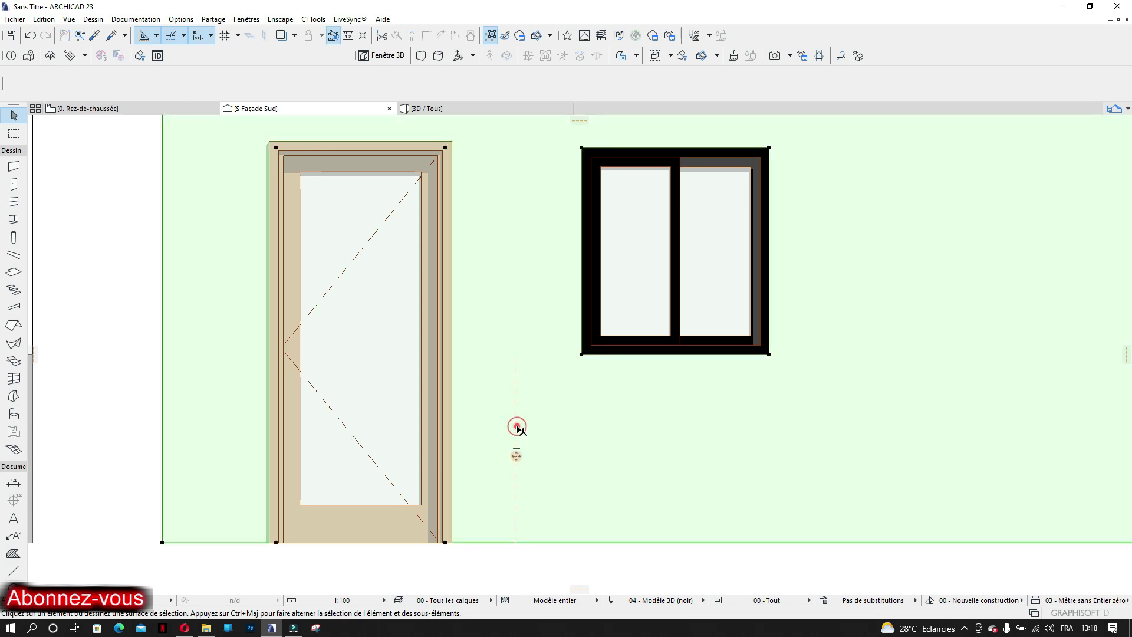
{"action": "key", "text": "Escape"}
{"action": "left_click", "coordinate": [516, 460]}
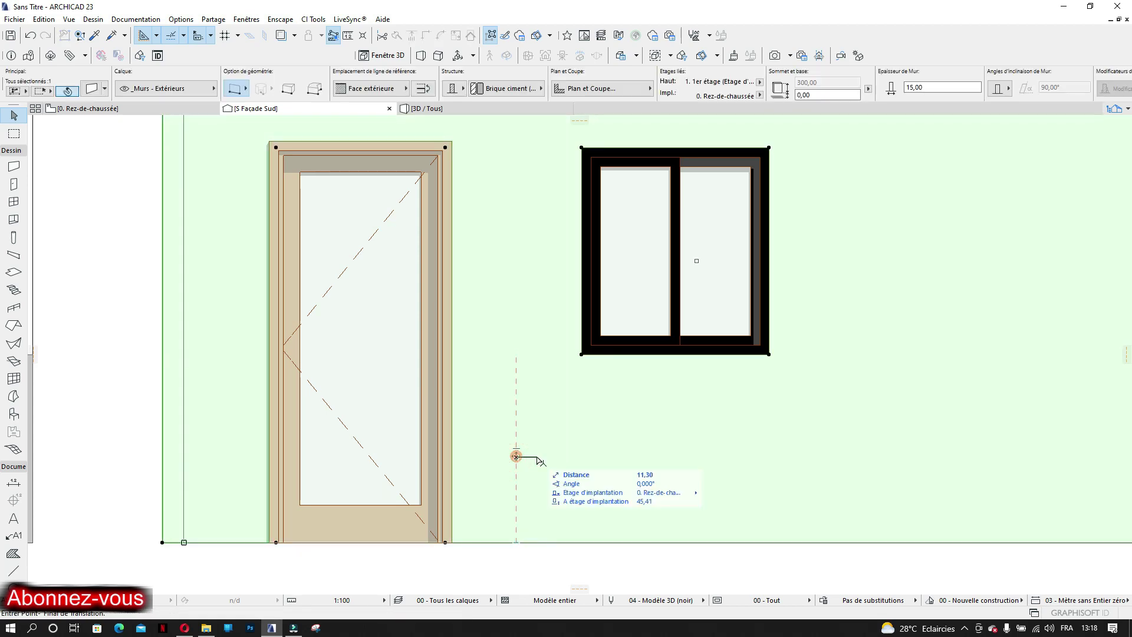
{"action": "key", "text": "Escape"}
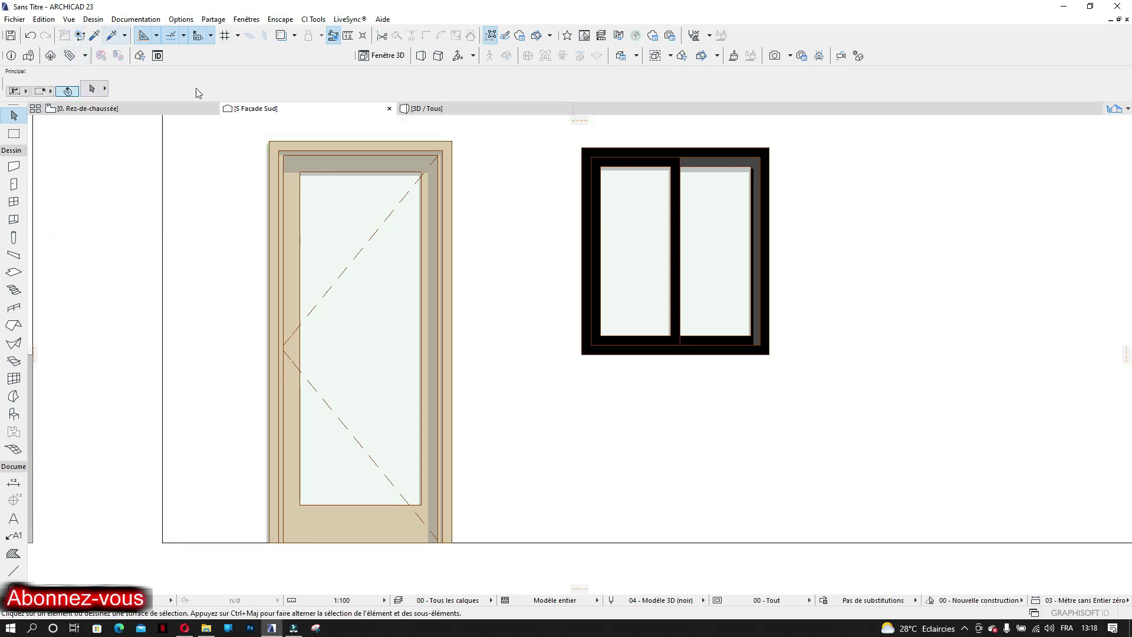
Create a vertical guide line segment 120 high from the wall base between the door and the window
{"action": "left_click", "coordinate": [184, 35]}
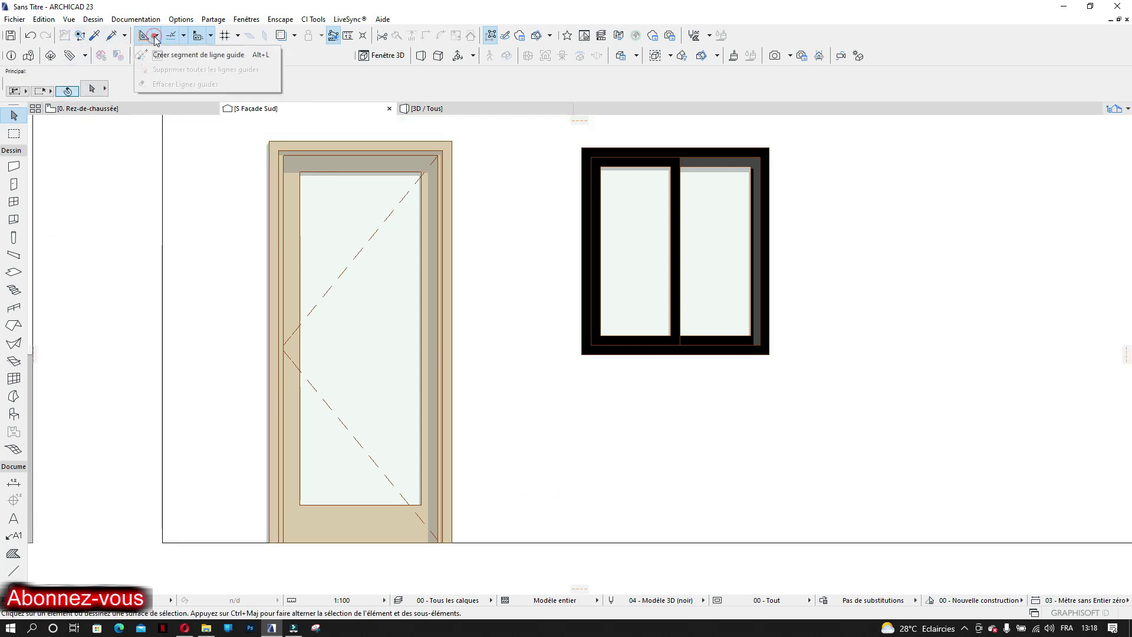
{"action": "left_click", "coordinate": [161, 55]}
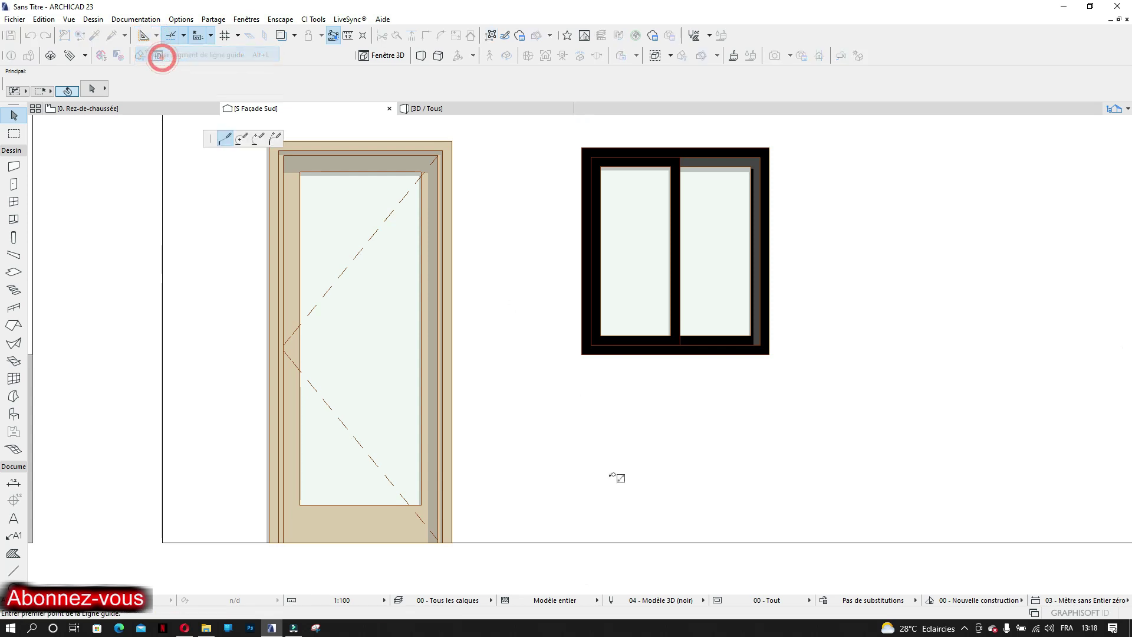
{"action": "left_click", "coordinate": [494, 542]}
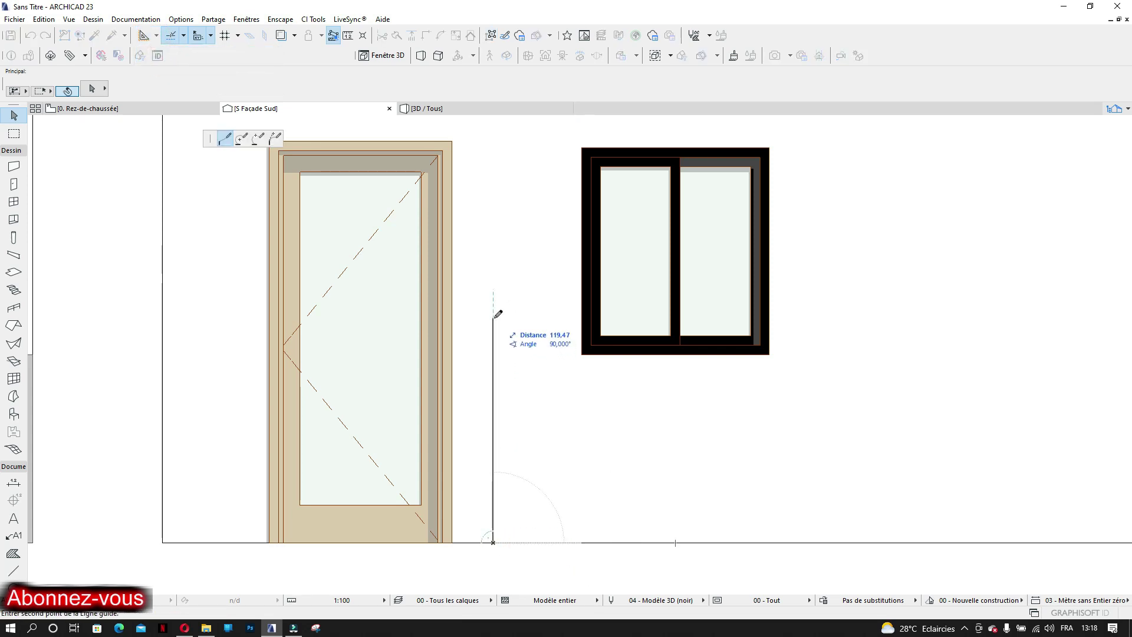
{"action": "type", "text": "120"}
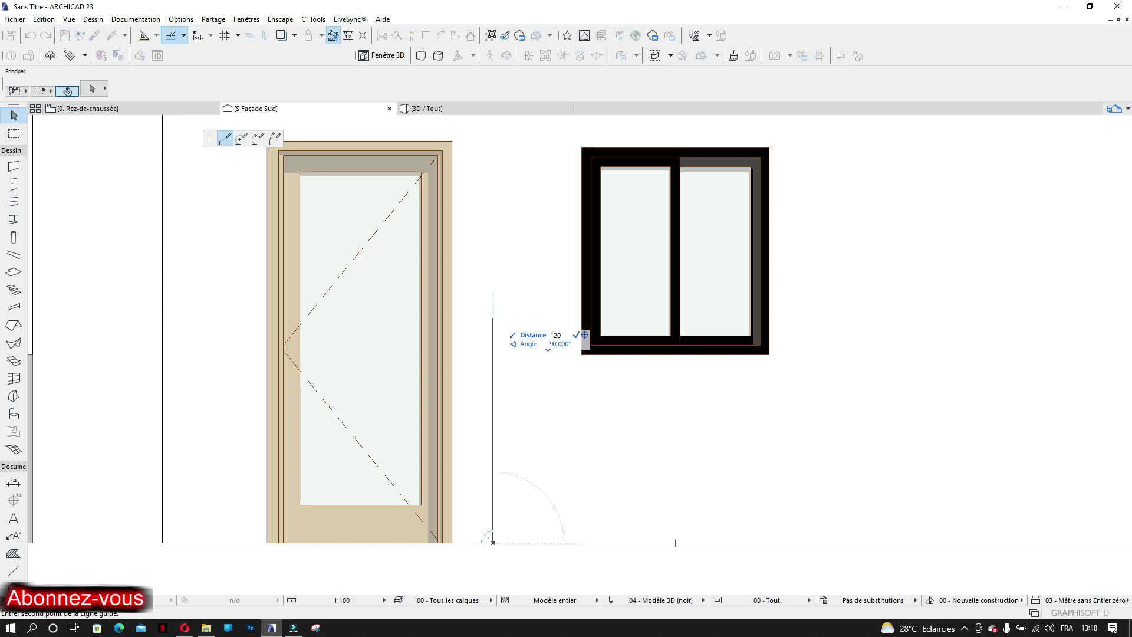
{"action": "key", "text": "Return"}
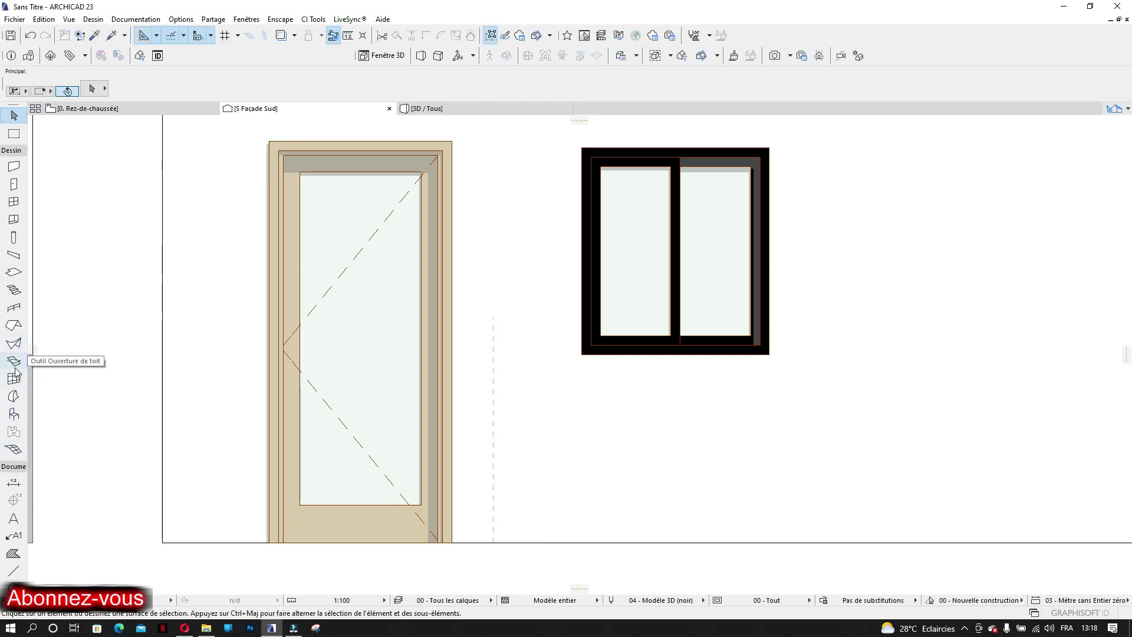
Draw a polygonal morph 120 high from the door's right edge to the wall's right end, following the window's lower outline
{"action": "left_click", "coordinate": [13, 398]}
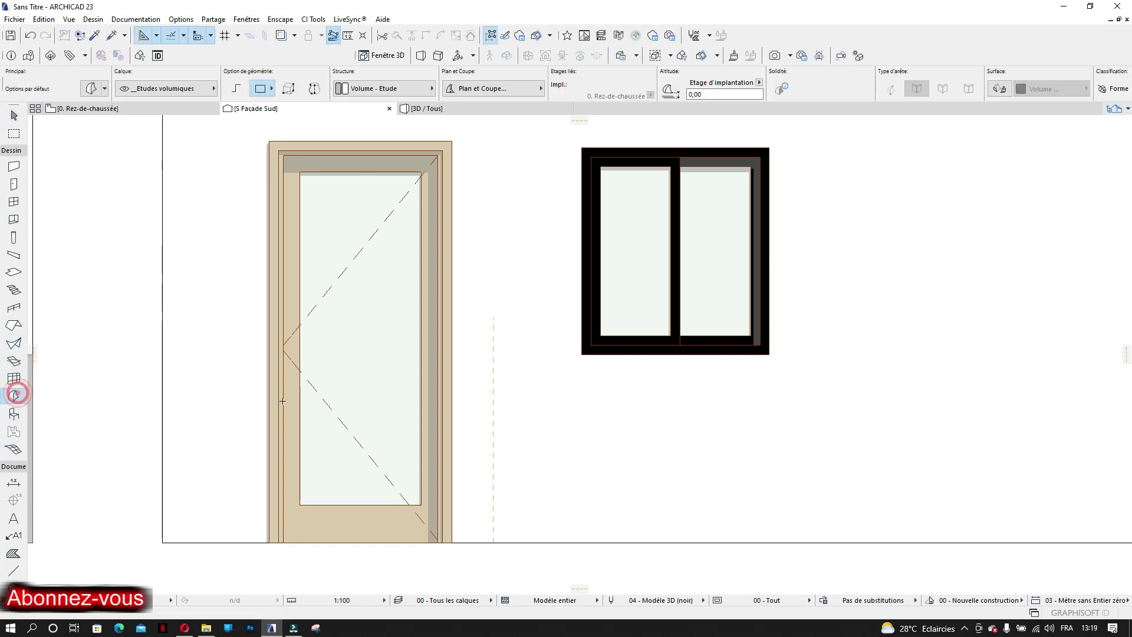
{"action": "left_click", "coordinate": [452, 541]}
{"action": "left_click", "coordinate": [238, 89]}
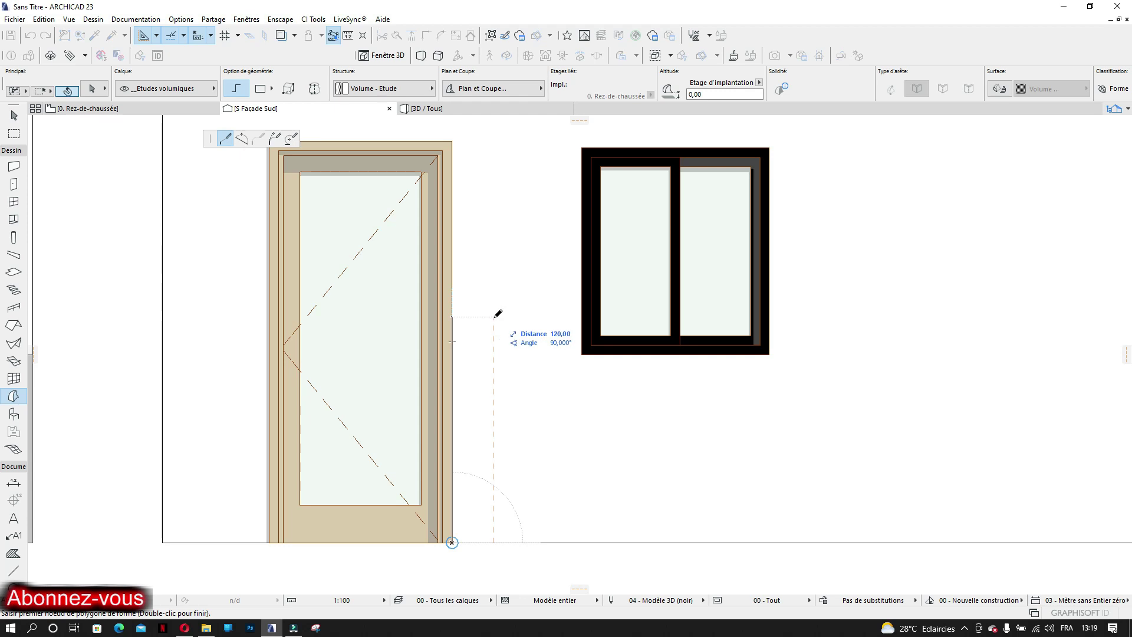
{"action": "left_click", "coordinate": [581, 316], "text": "shift"}
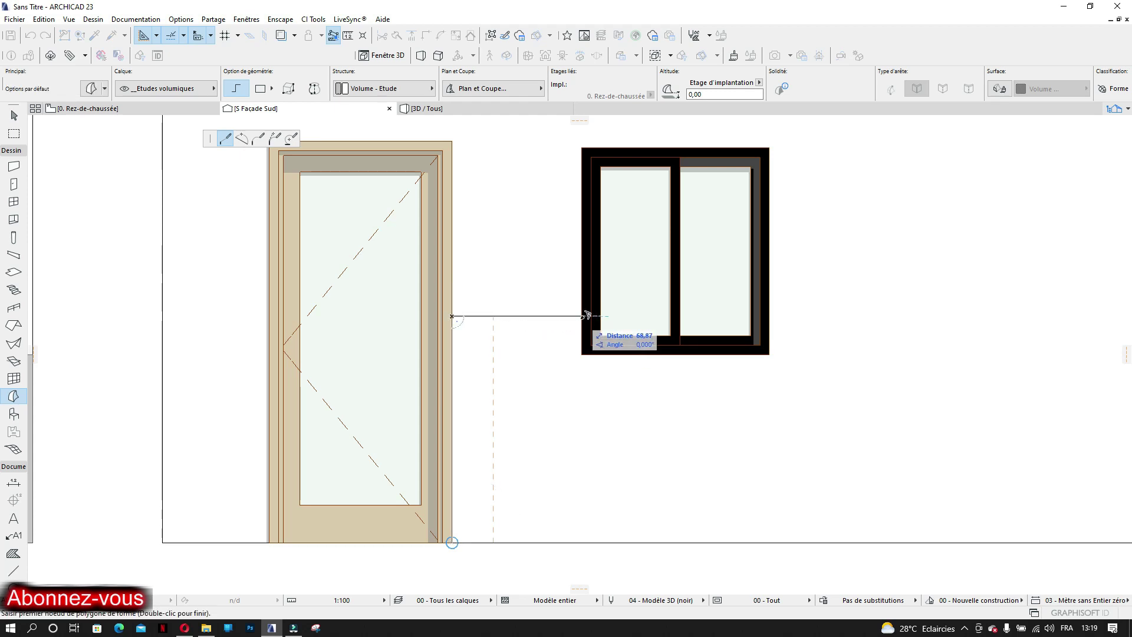
{"action": "left_click", "coordinate": [582, 316]}
{"action": "left_click", "coordinate": [583, 354]}
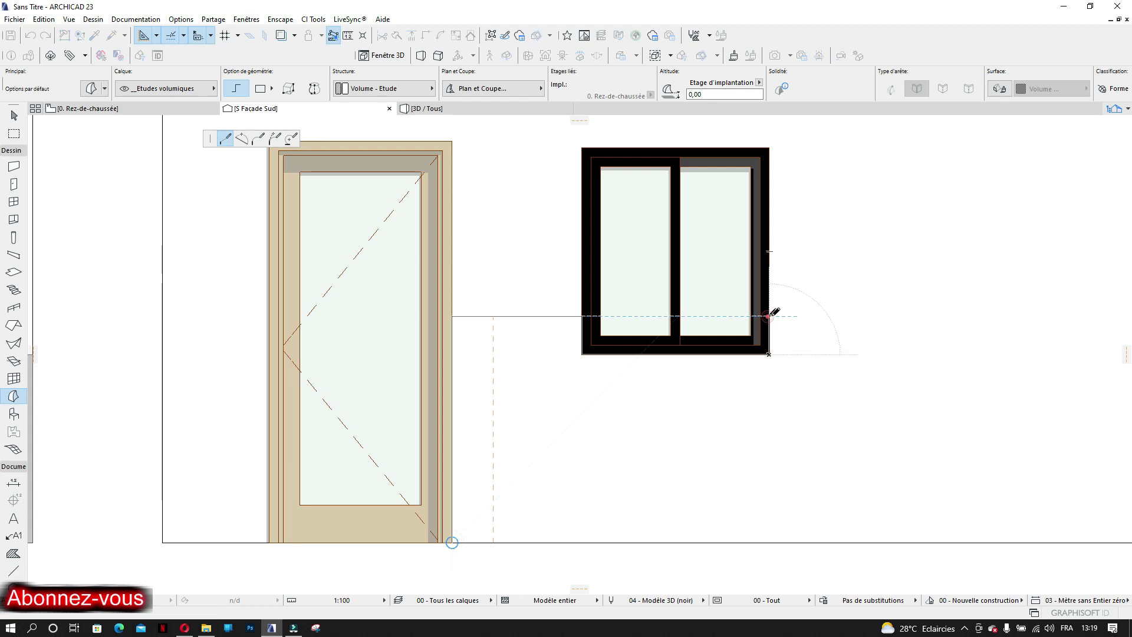
{"action": "scroll", "coordinate": [823, 311], "scroll_direction": "down", "scroll_amount": 1}
{"action": "scroll", "coordinate": [823, 311], "scroll_direction": "down", "scroll_amount": 1}
{"action": "left_click", "coordinate": [894, 312]}
{"action": "left_click", "coordinate": [895, 441]}
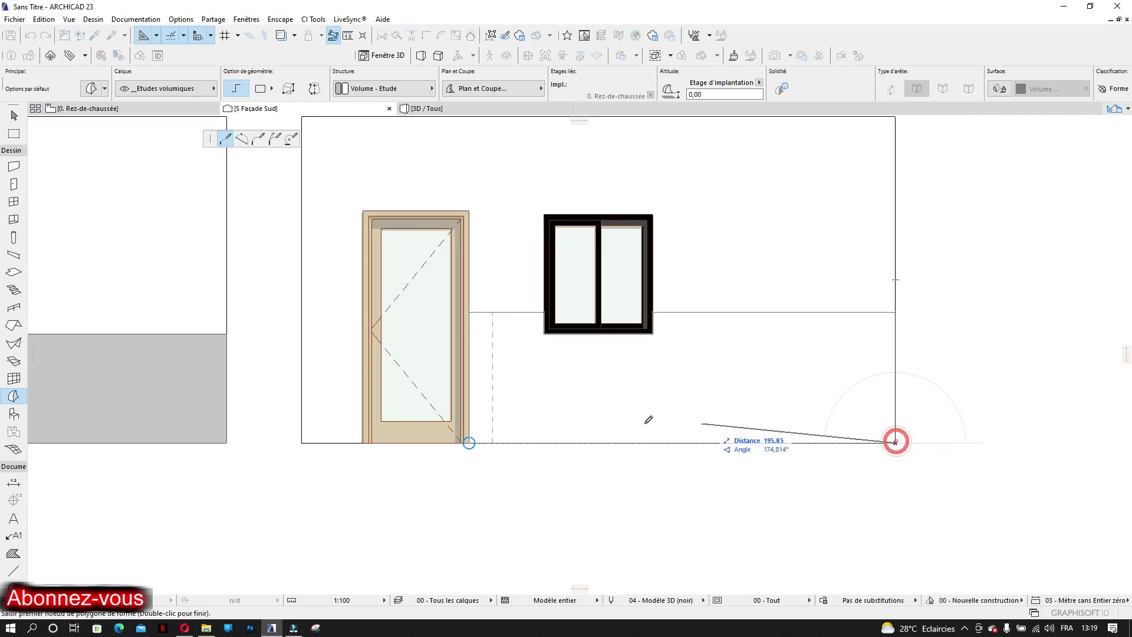
{"action": "double_click", "coordinate": [469, 442]}
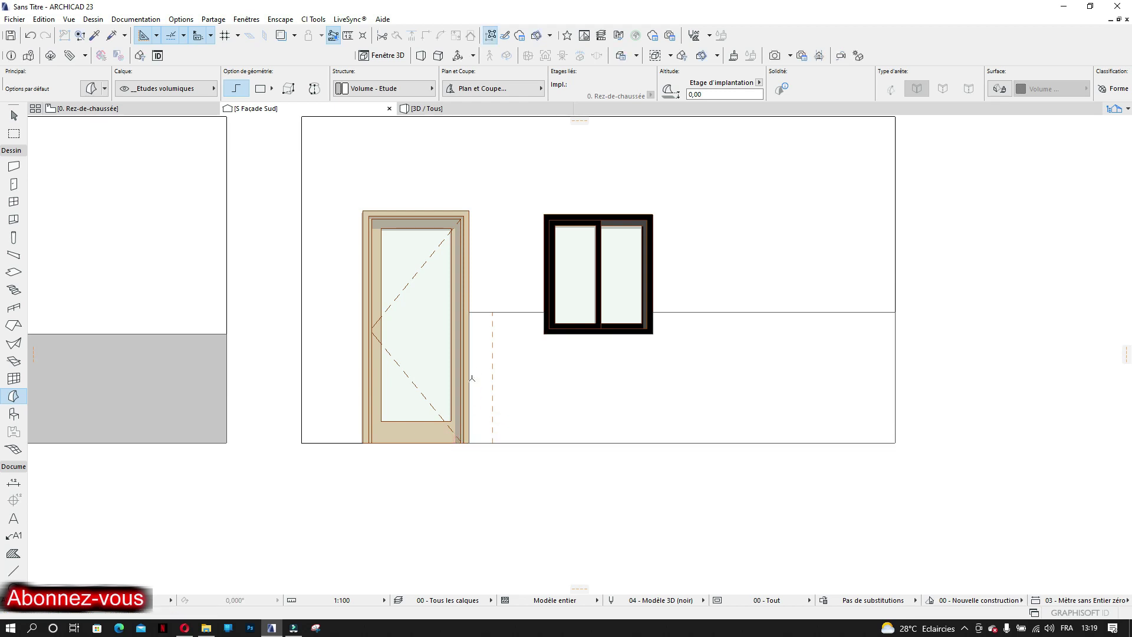
Draw a second polygonal morph from the door's left edge to the wall's left end, level with the first morph's top
{"action": "middle_click_drag", "start_coordinate": [508, 358], "coordinate": [599, 367]}
{"action": "scroll", "coordinate": [608, 355], "scroll_direction": "up", "scroll_amount": 4}
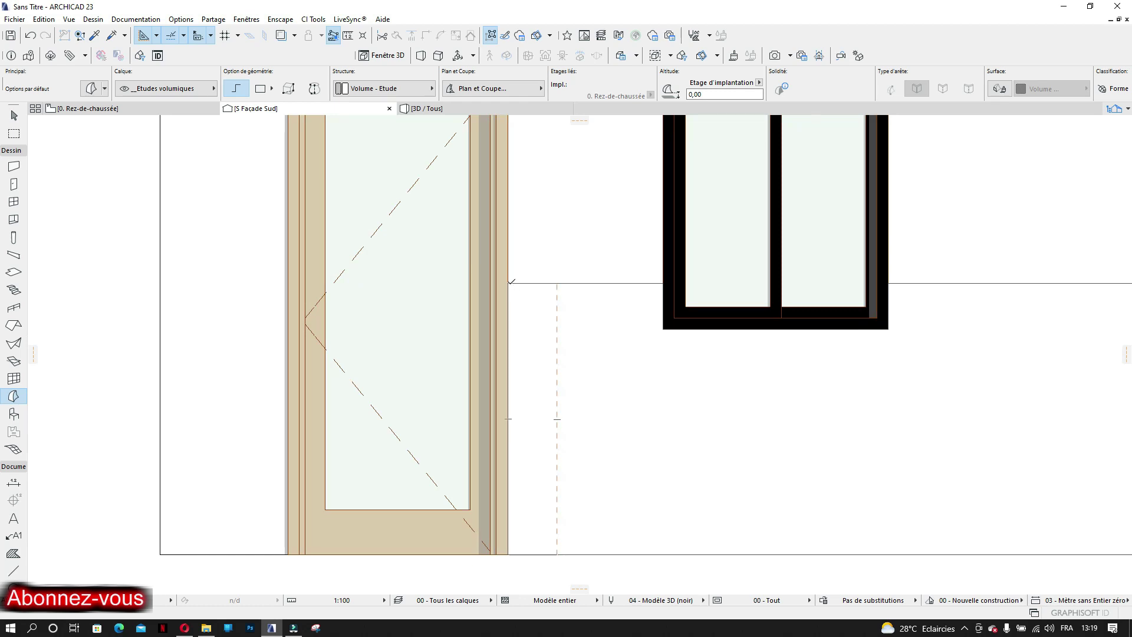
{"action": "left_click", "coordinate": [287, 283]}
{"action": "left_click", "coordinate": [162, 283]}
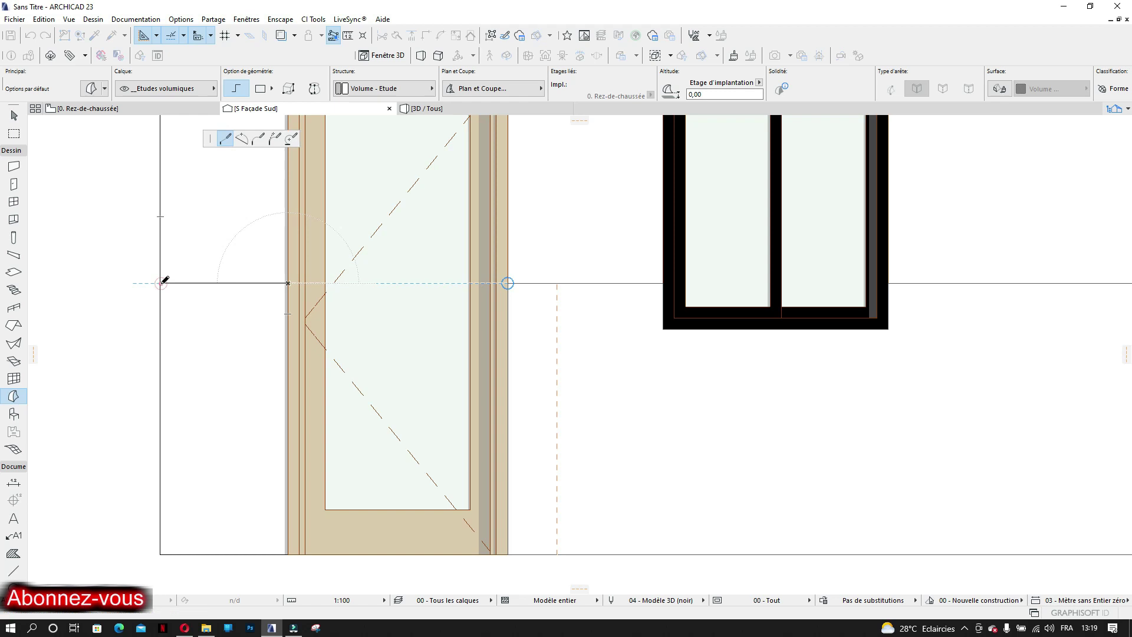
{"action": "left_click", "coordinate": [161, 554]}
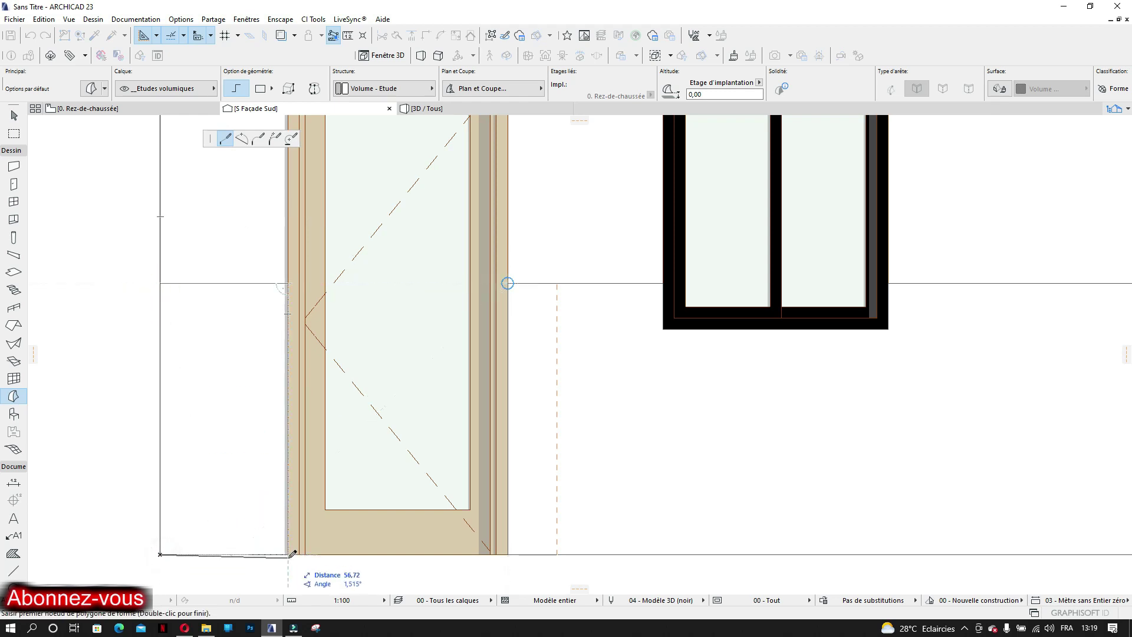
{"action": "left_click", "coordinate": [287, 553]}
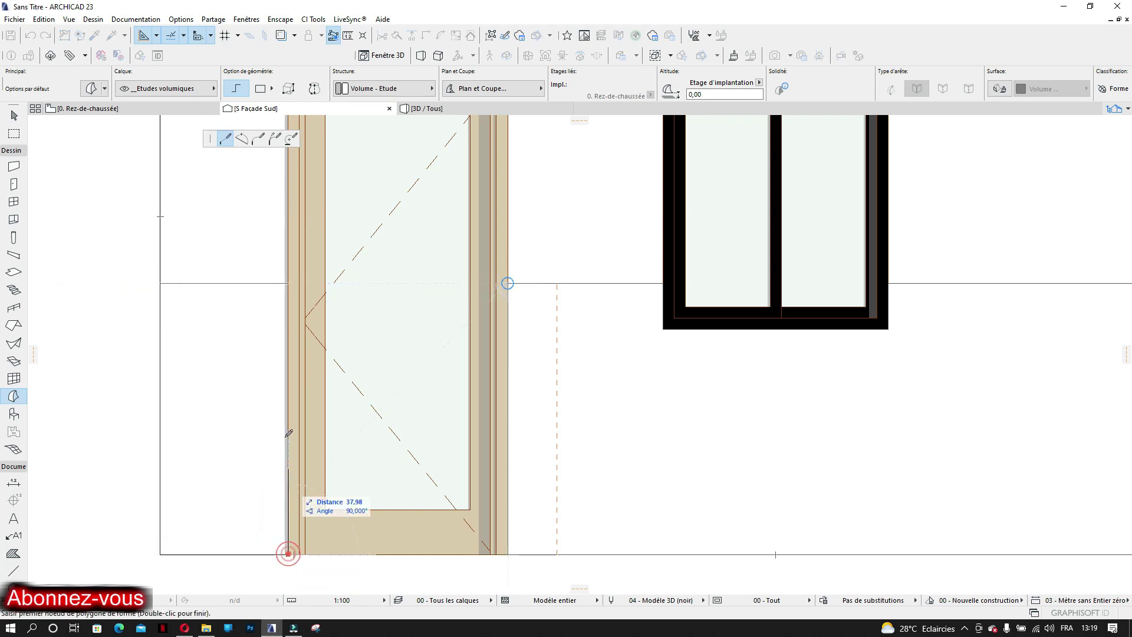
{"action": "left_click", "coordinate": [290, 283]}
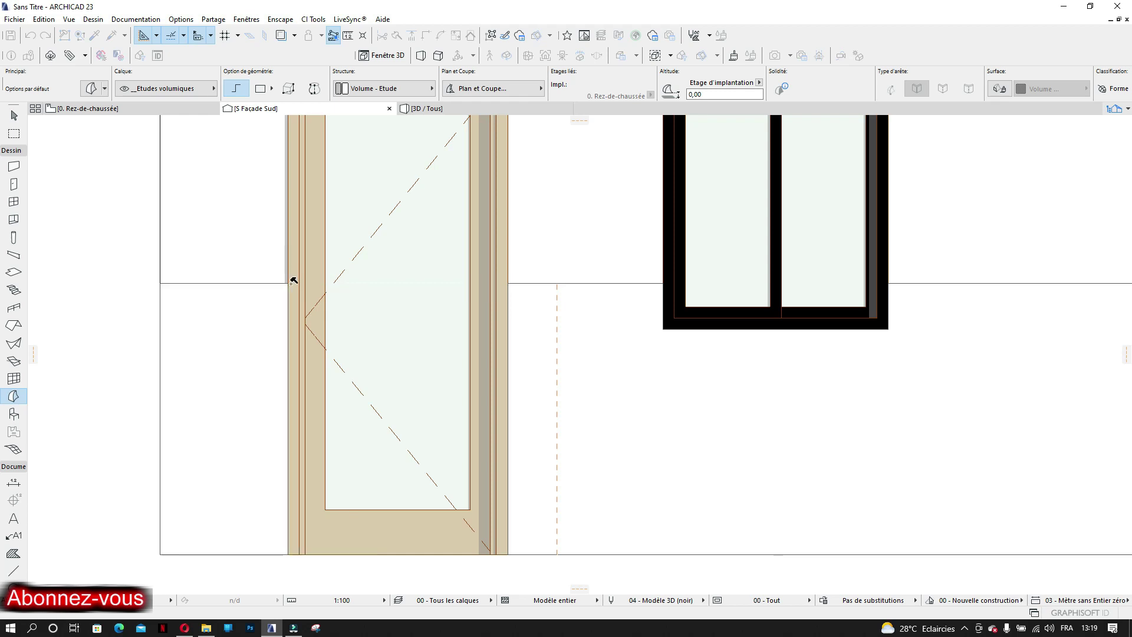
{"action": "scroll", "coordinate": [701, 352], "scroll_direction": "down", "scroll_amount": 4}
{"action": "middle_click_drag", "start_coordinate": [701, 352], "coordinate": [603, 374]}
{"action": "scroll", "coordinate": [603, 375], "scroll_direction": "down", "scroll_amount": 1}
{"action": "key", "text": "Escape"}
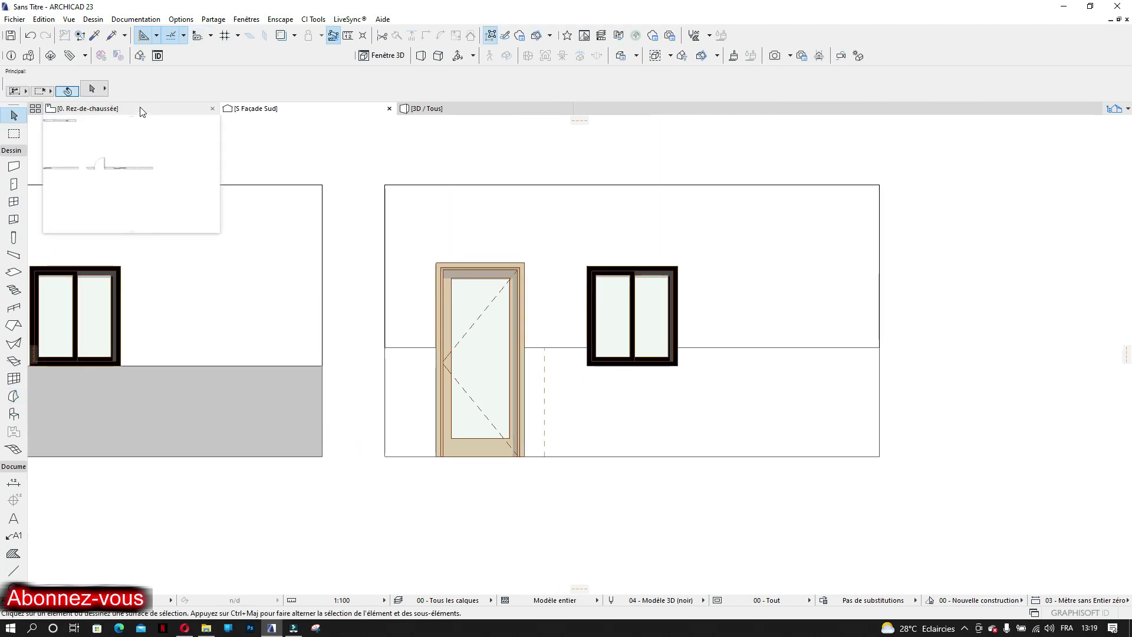
In the ground floor plan, move the south elevation line up toward the walls, leaving the morphs where they are
{"action": "mouse_move", "coordinate": [479, 115]}
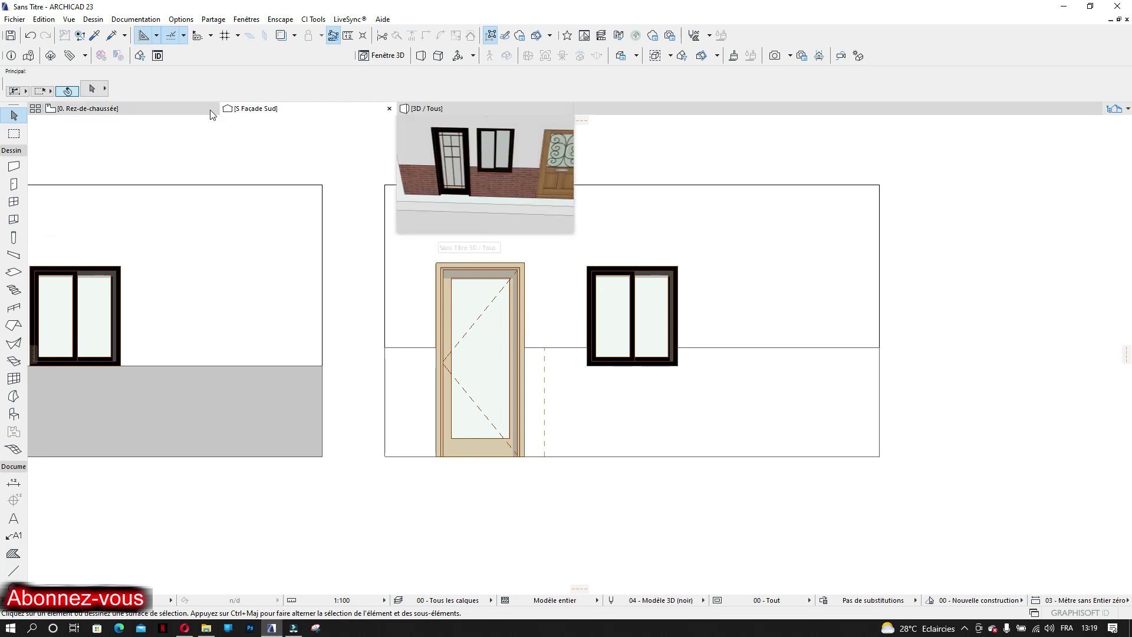
{"action": "left_click", "coordinate": [131, 109]}
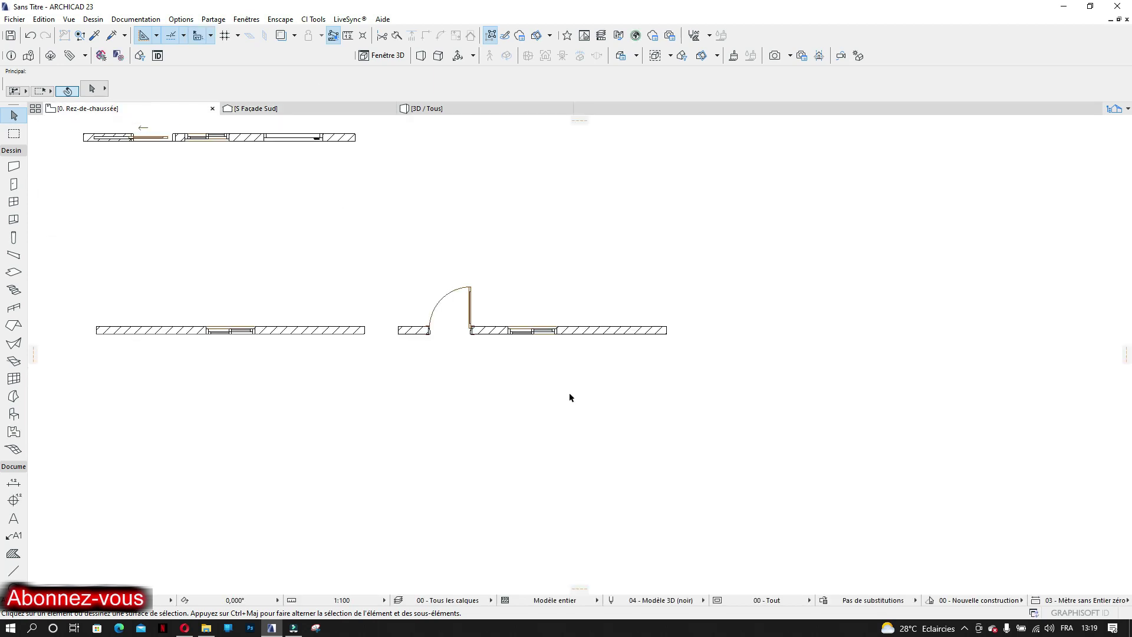
{"action": "scroll", "coordinate": [569, 394], "scroll_direction": "down", "scroll_amount": 6}
{"action": "middle_click_drag", "start_coordinate": [568, 394], "coordinate": [523, 283]}
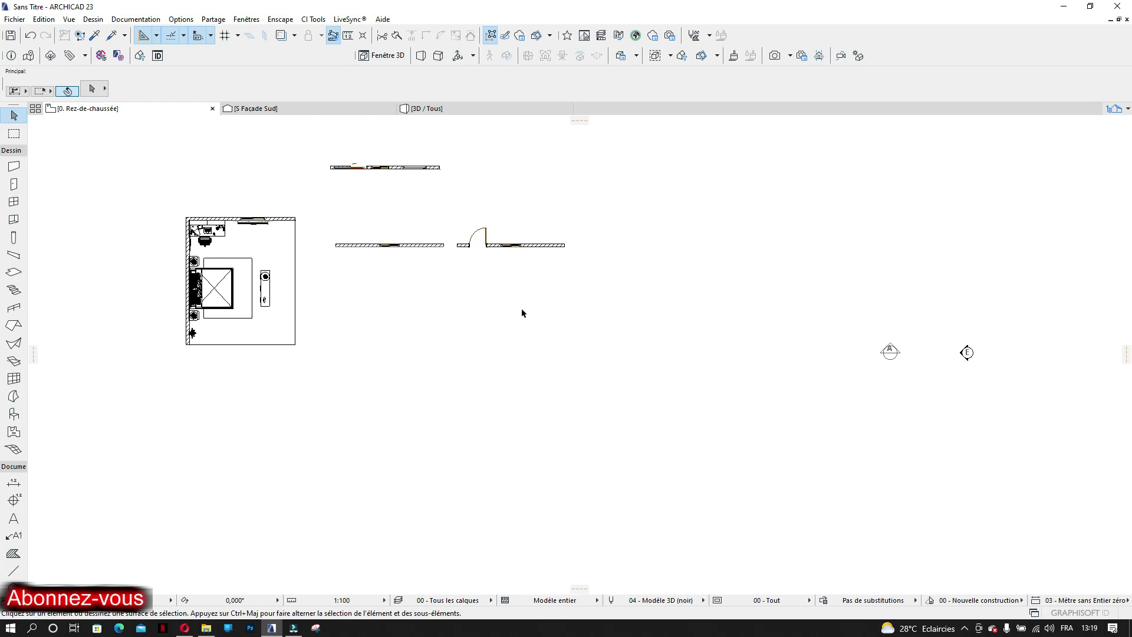
{"action": "scroll", "coordinate": [521, 313], "scroll_direction": "down", "scroll_amount": 3}
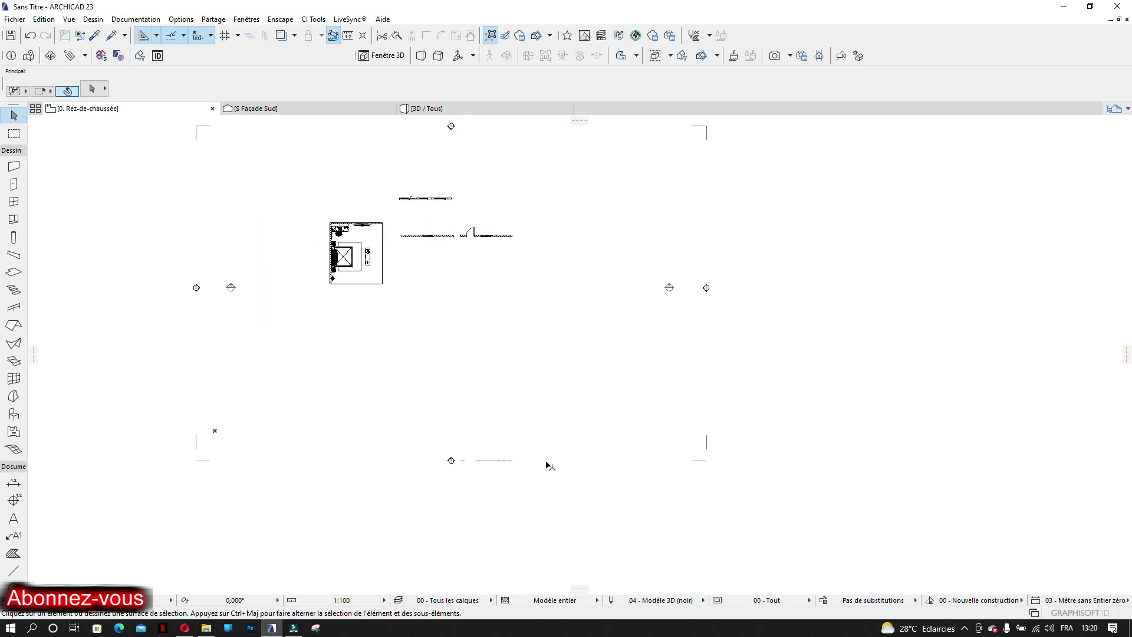
{"action": "left_click", "coordinate": [707, 463]}
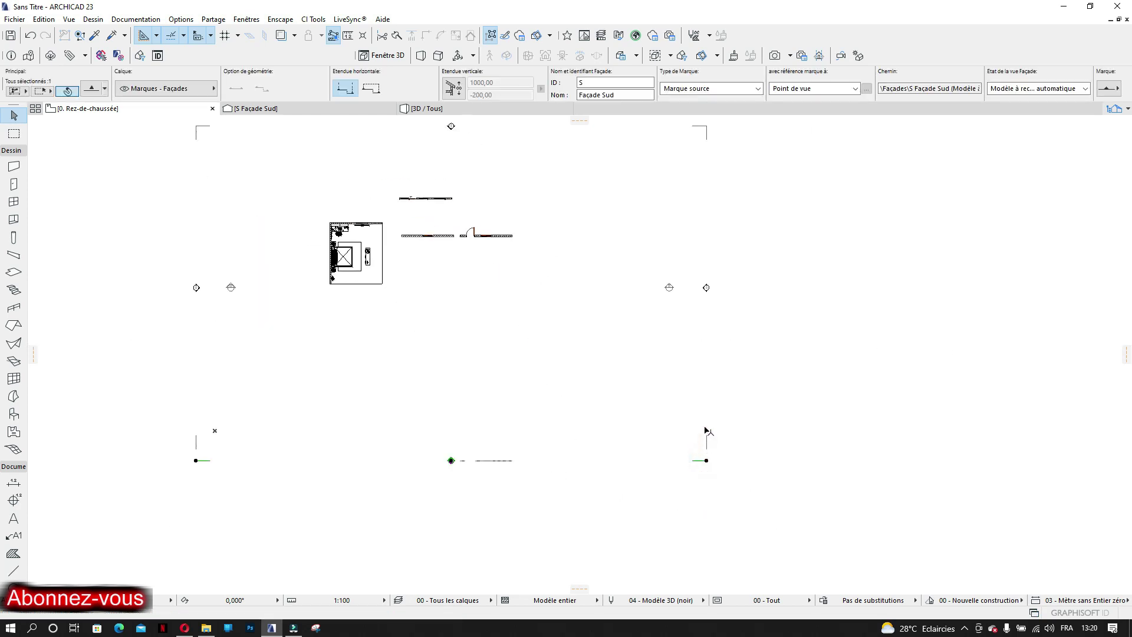
{"action": "left_click", "coordinate": [706, 460]}
{"action": "left_click", "coordinate": [706, 431]}
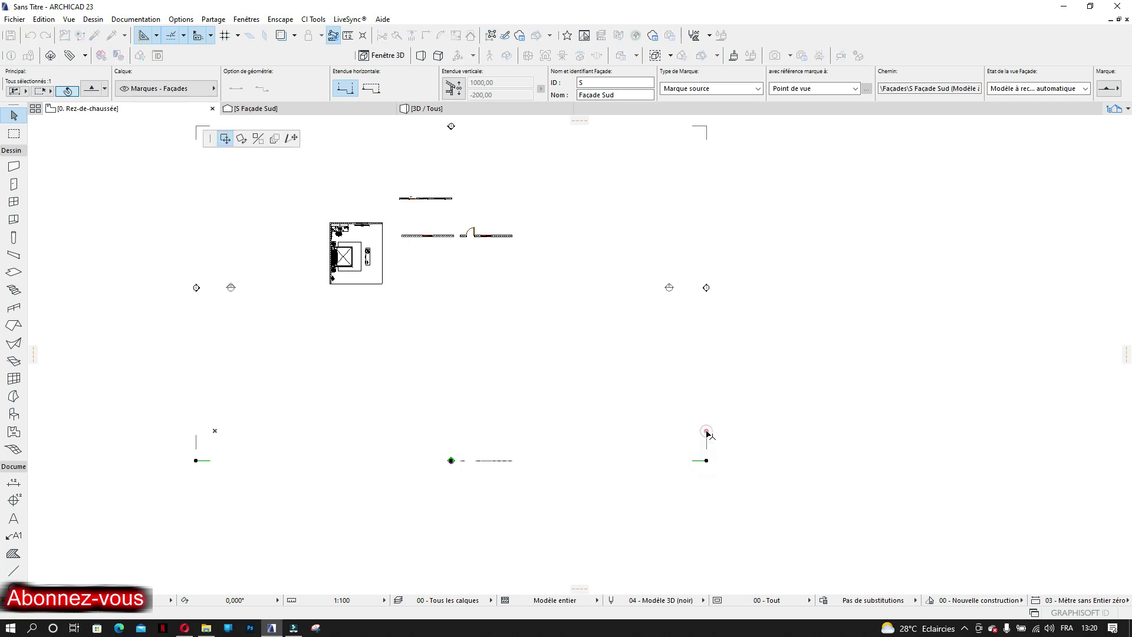
{"action": "left_click", "coordinate": [445, 459]}
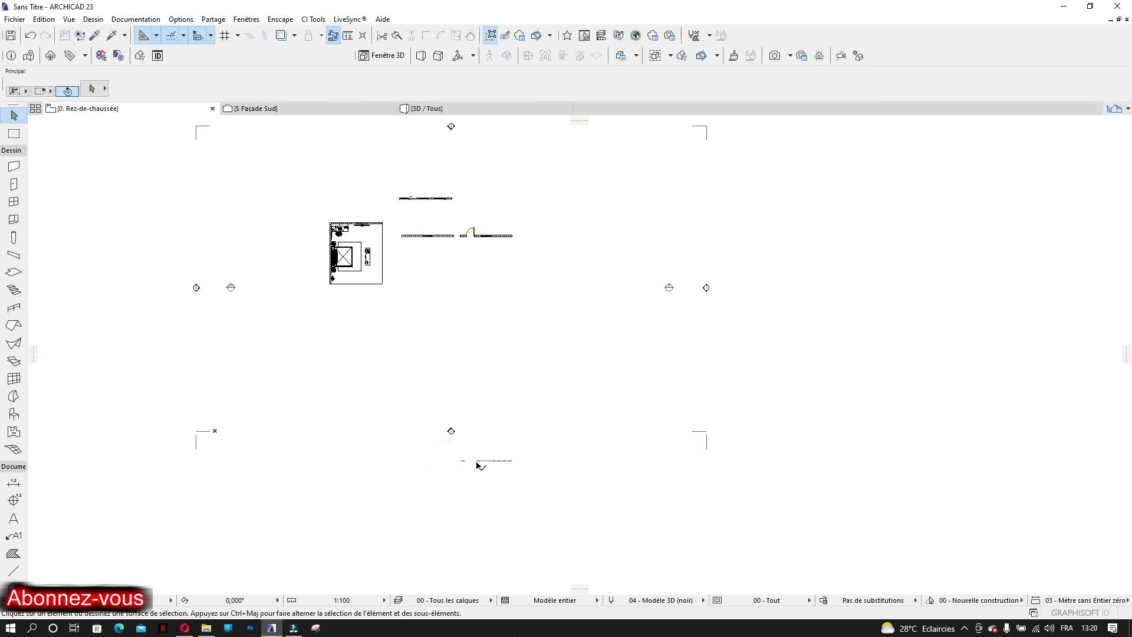
Move both morphs together from their left endpoint to the outer left corner of the wall with the door and window
{"action": "left_click", "coordinate": [445, 447]}
{"action": "left_click", "coordinate": [519, 486]}
{"action": "scroll", "coordinate": [465, 462], "scroll_direction": "up", "scroll_amount": 2}
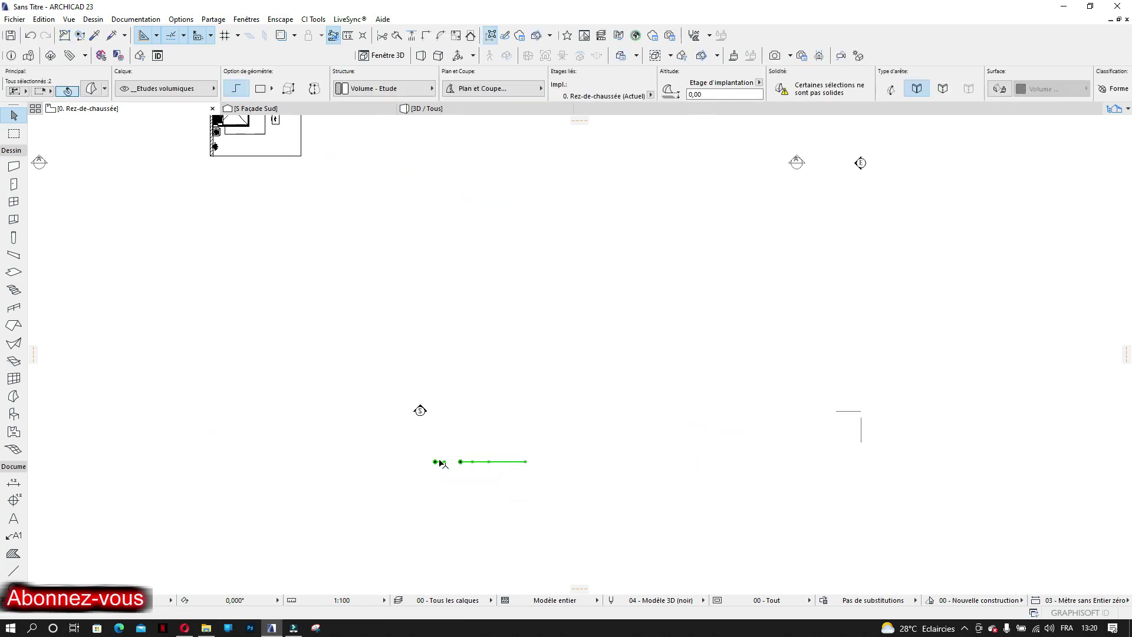
{"action": "left_click", "coordinate": [435, 462]}
{"action": "scroll", "coordinate": [430, 235], "scroll_direction": "down", "scroll_amount": 1}
{"action": "middle_click_drag", "start_coordinate": [430, 234], "coordinate": [453, 476]}
{"action": "scroll", "coordinate": [462, 380], "scroll_direction": "up", "scroll_amount": 3}
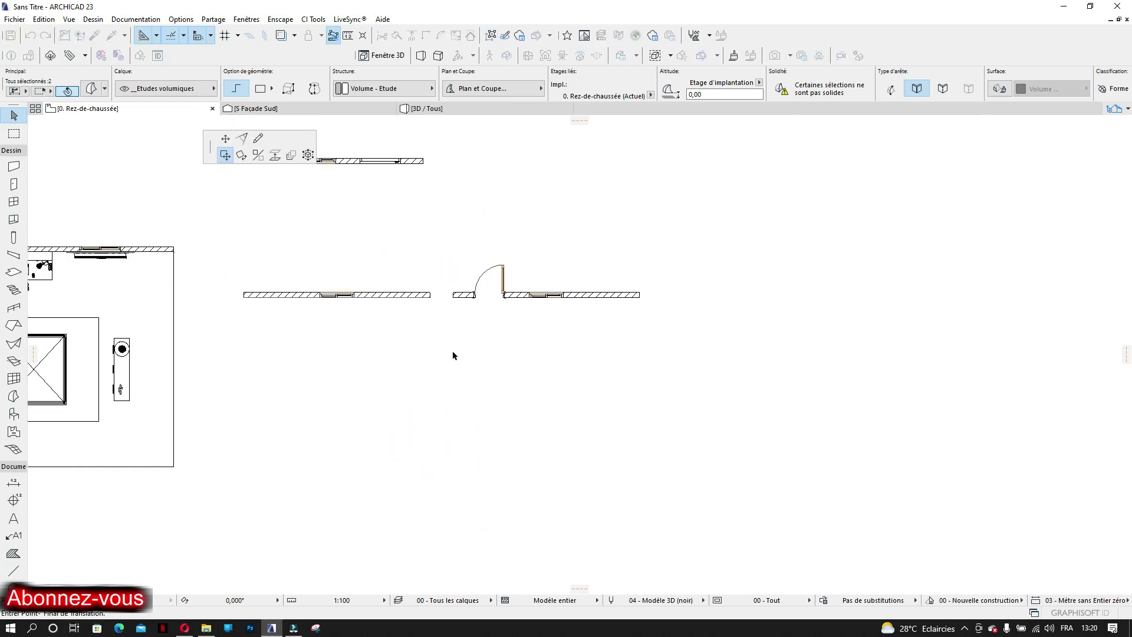
{"action": "left_click", "coordinate": [454, 299]}
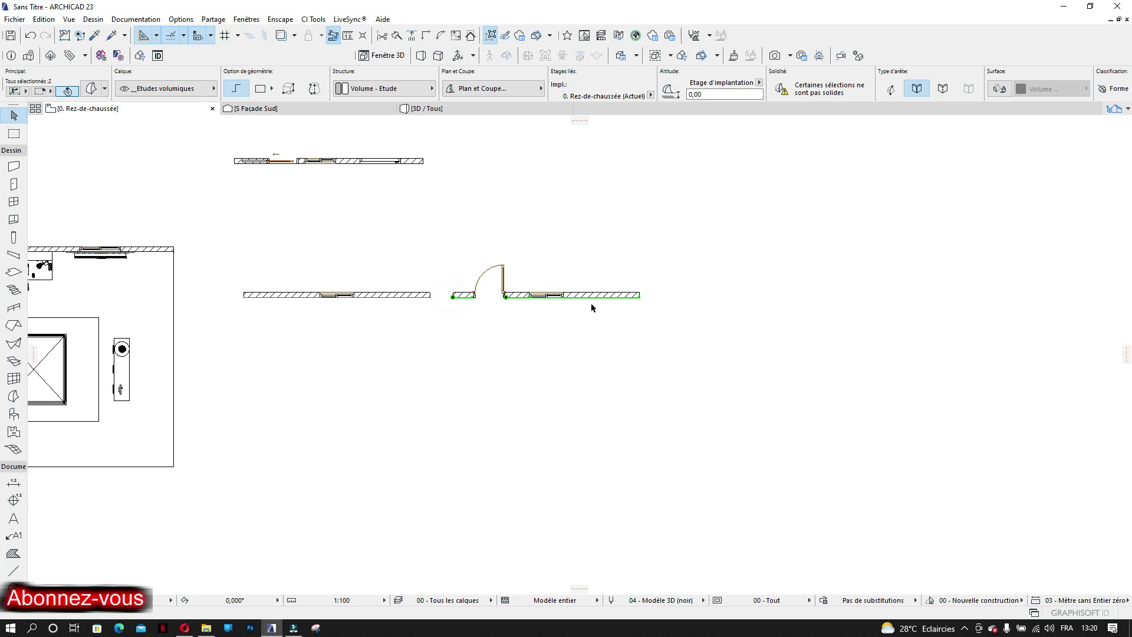
Switch to the 3D view and examine the morphs' position on the wall with the door and window
{"action": "scroll", "coordinate": [507, 299], "scroll_direction": "up", "scroll_amount": 3}
{"action": "left_click", "coordinate": [458, 111]}
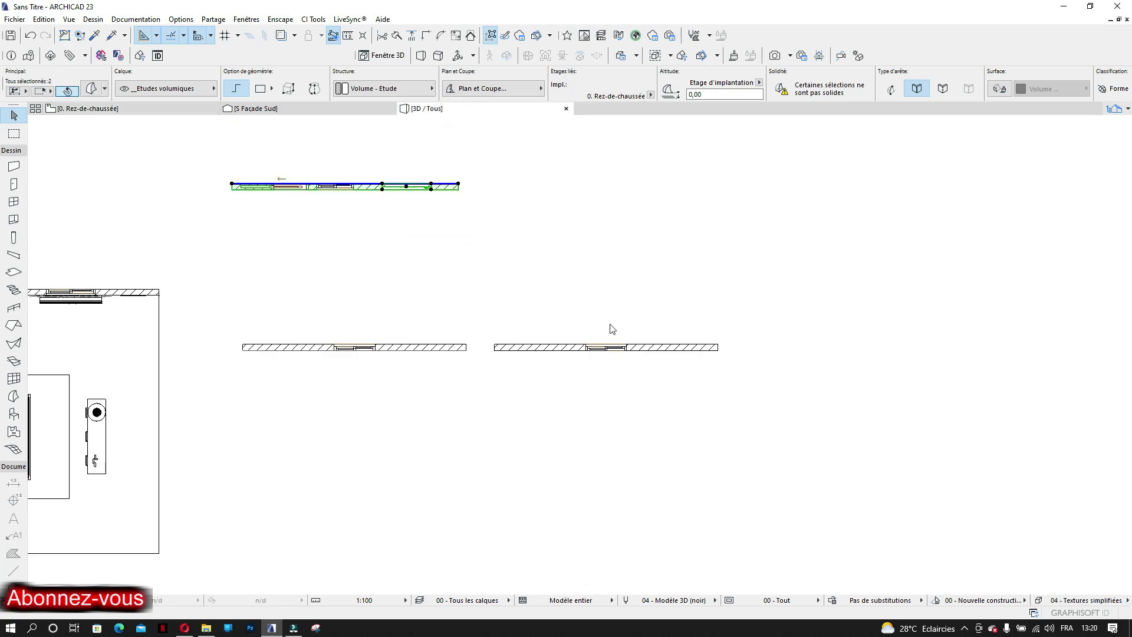
{"action": "scroll", "coordinate": [790, 389], "scroll_direction": "down", "scroll_amount": 3}
{"action": "scroll", "coordinate": [789, 387], "scroll_direction": "down", "scroll_amount": 3}
{"action": "middle_click_drag", "start_coordinate": [792, 387], "coordinate": [430, 248]}
{"action": "middle_click_drag", "start_coordinate": [708, 388], "coordinate": [609, 308]}
{"action": "scroll", "coordinate": [705, 346], "scroll_direction": "down", "scroll_amount": 1}
{"action": "middle_click_drag", "start_coordinate": [705, 346], "coordinate": [842, 329], "text": "shift"}
{"action": "middle_click_drag", "start_coordinate": [922, 357], "coordinate": [667, 466], "text": "shift"}
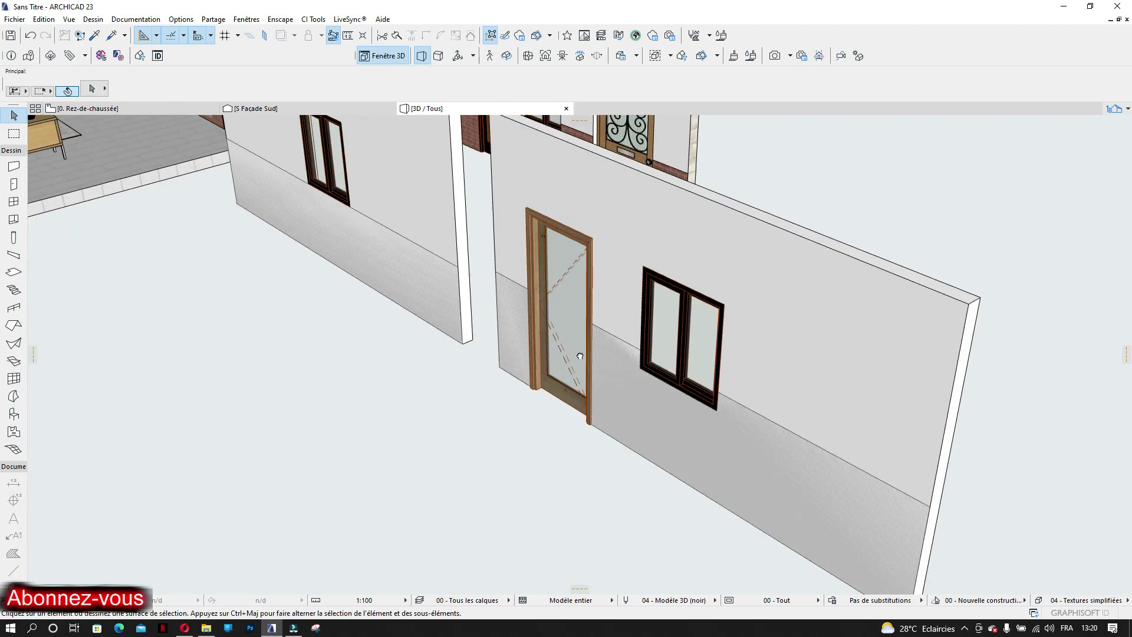
{"action": "left_click", "coordinate": [803, 501]}
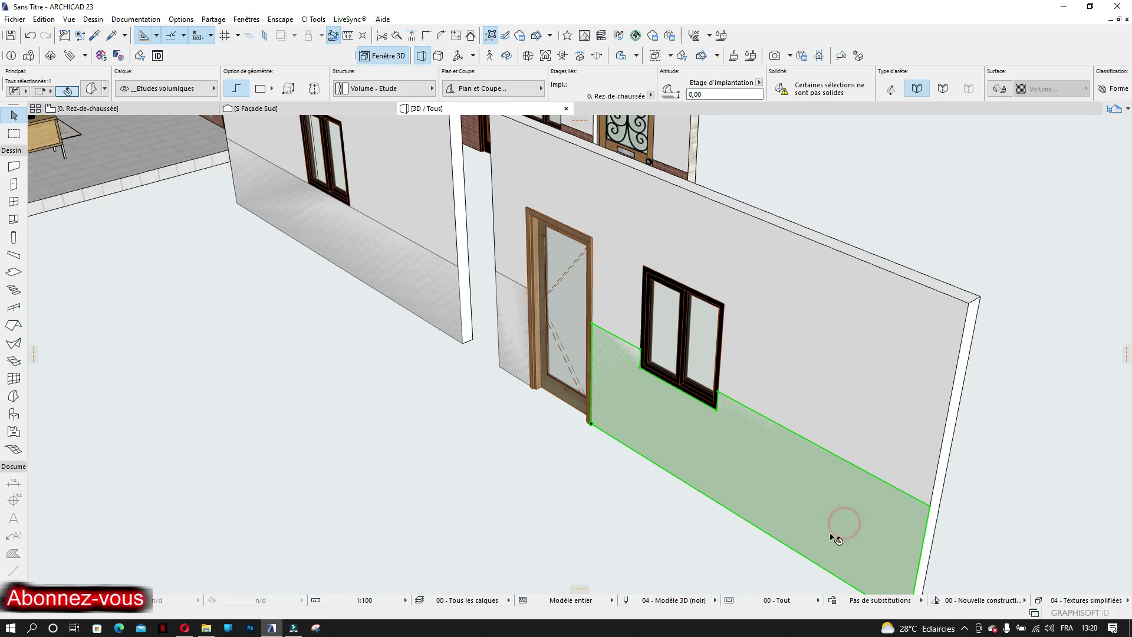
{"action": "left_click", "coordinate": [844, 523]}
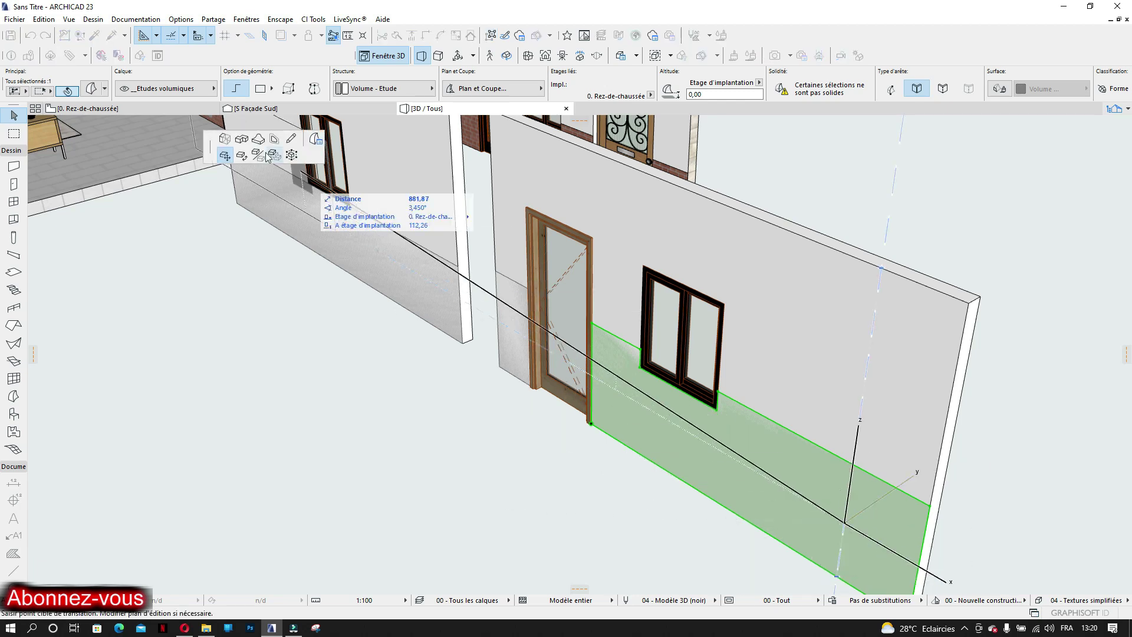
{"action": "left_click", "coordinate": [246, 142]}
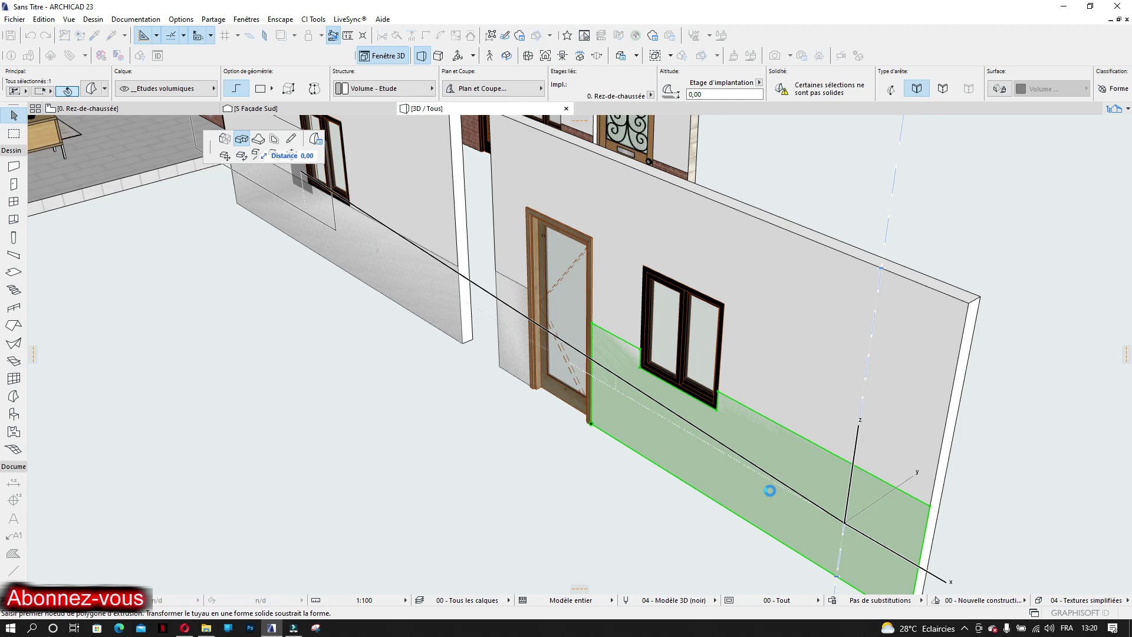
{"action": "left_click", "coordinate": [787, 508]}
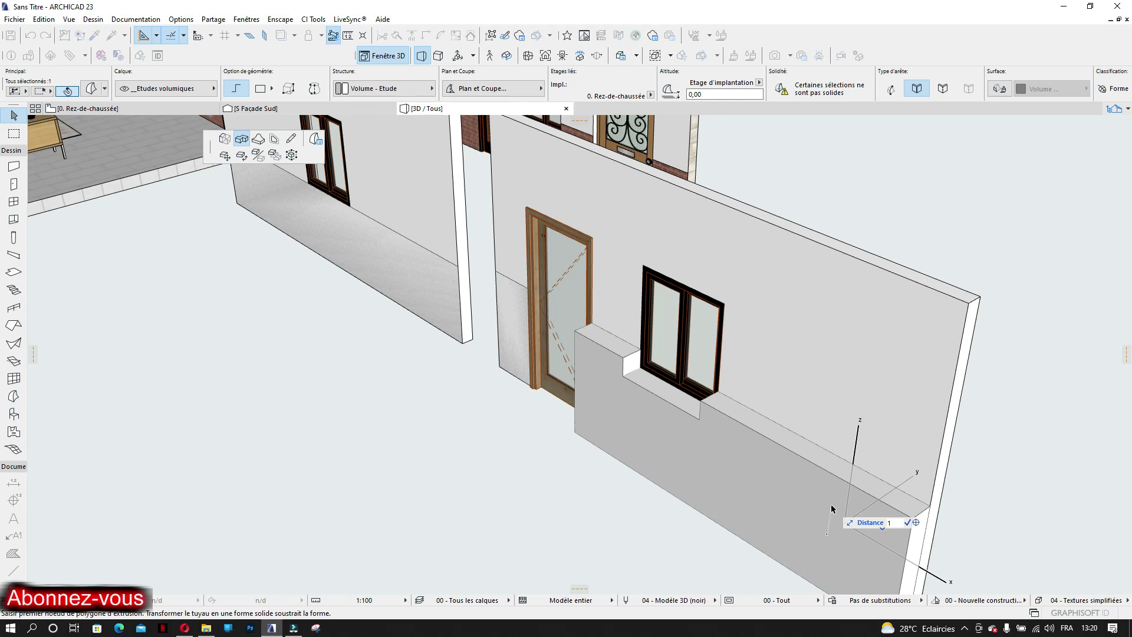
{"action": "left_click", "coordinate": [844, 526]}
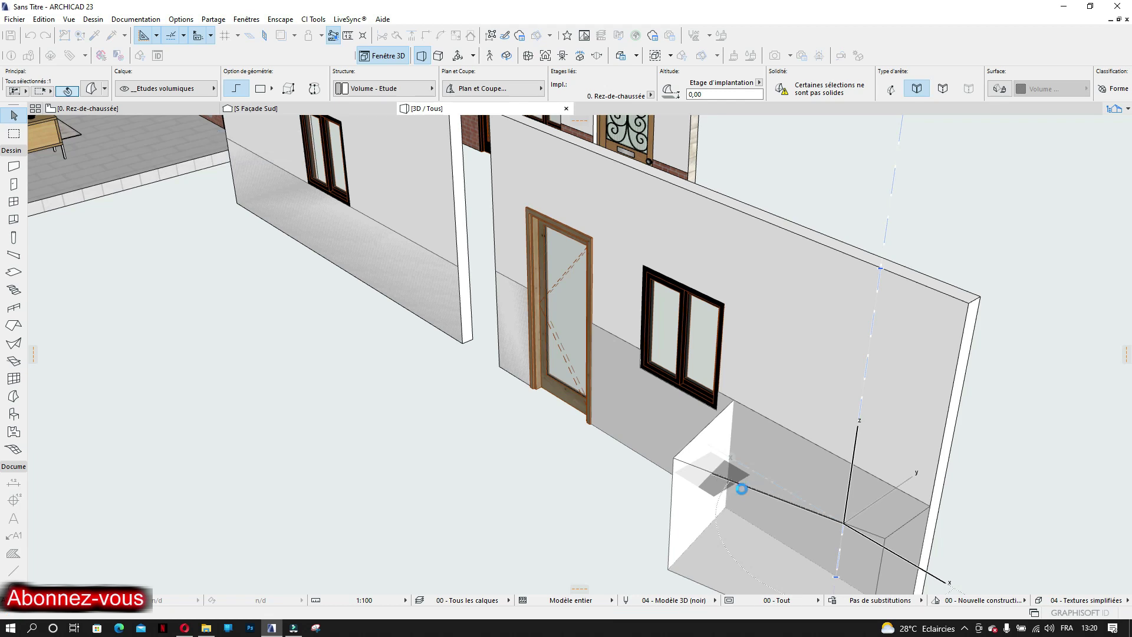
{"action": "key", "text": "Escape"}
Push/pull the morph face below the window, right of the door, outward by a distance of 1
{"action": "left_click", "coordinate": [807, 503]}
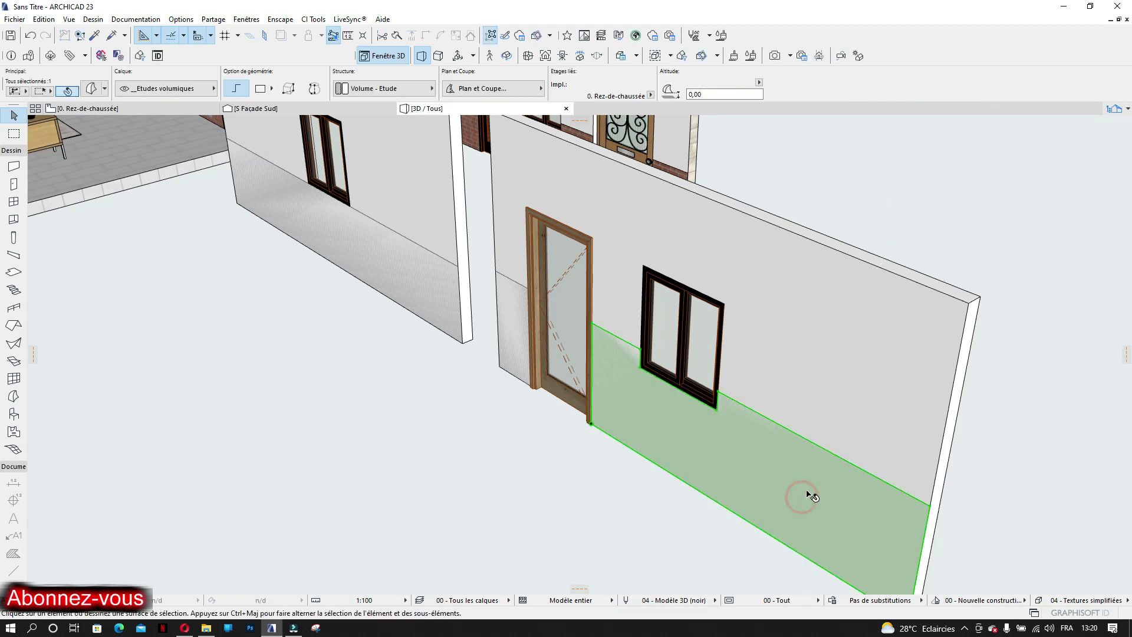
{"action": "left_click", "coordinate": [808, 505]}
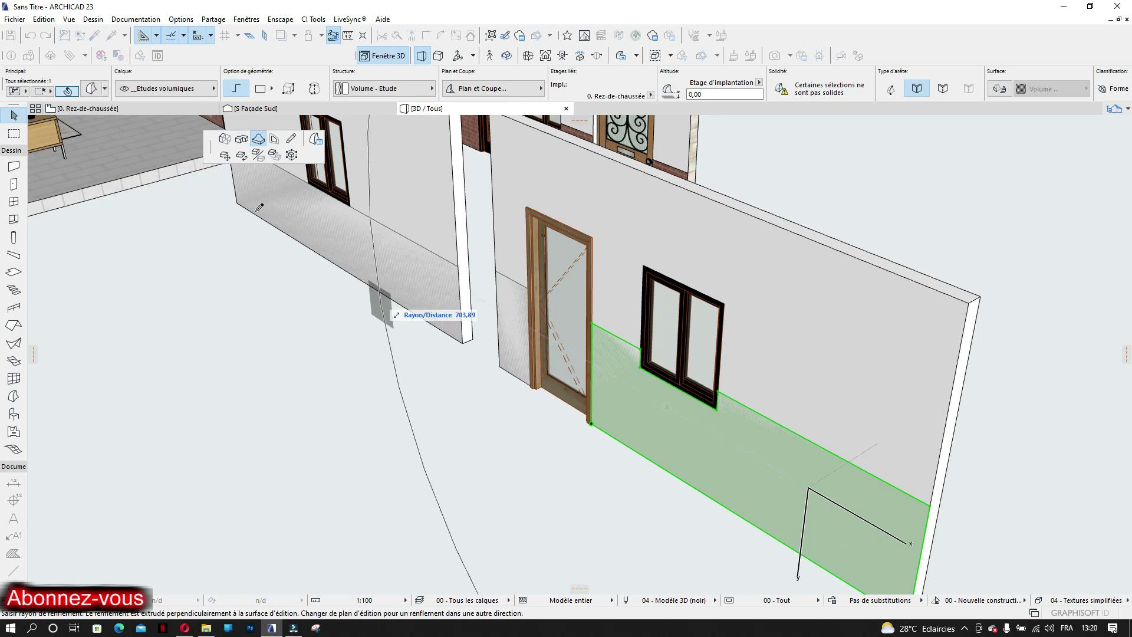
{"action": "left_click", "coordinate": [229, 140]}
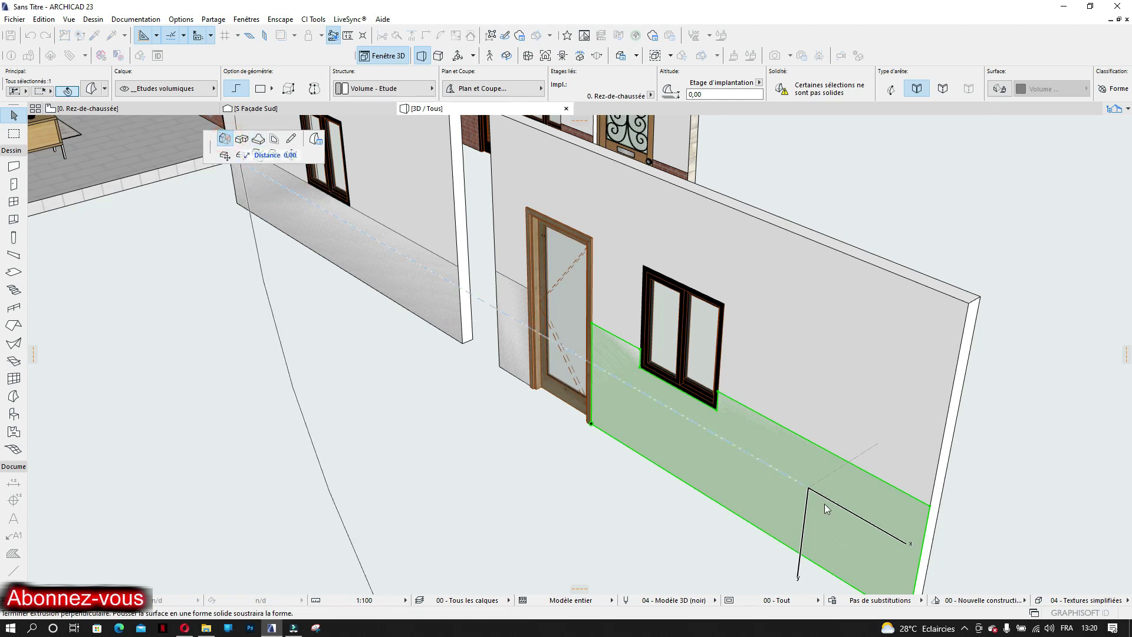
{"action": "left_click", "coordinate": [803, 495]}
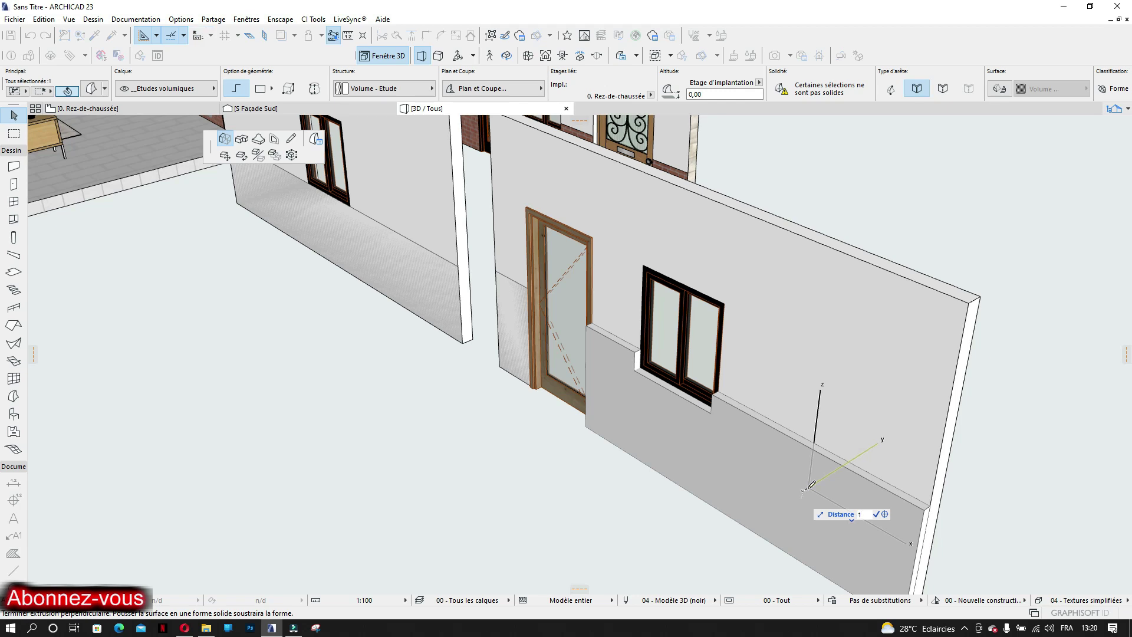
{"action": "key", "text": "Return"}
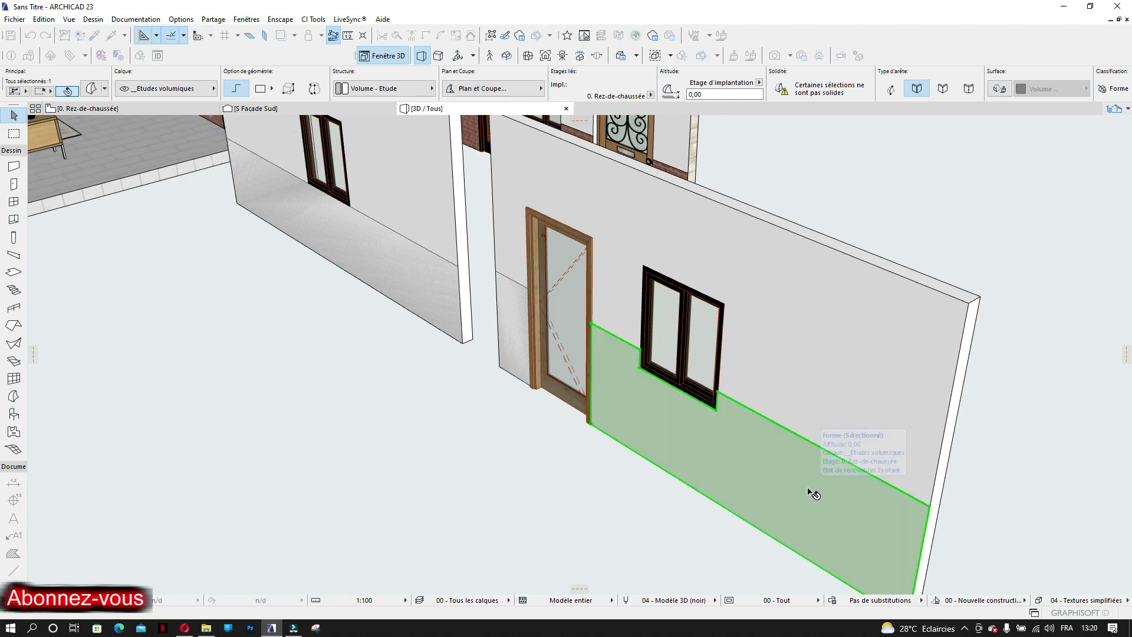
Extrude the small morph on the left side of the door outward by a distance of 1
{"action": "left_click", "coordinate": [508, 312]}
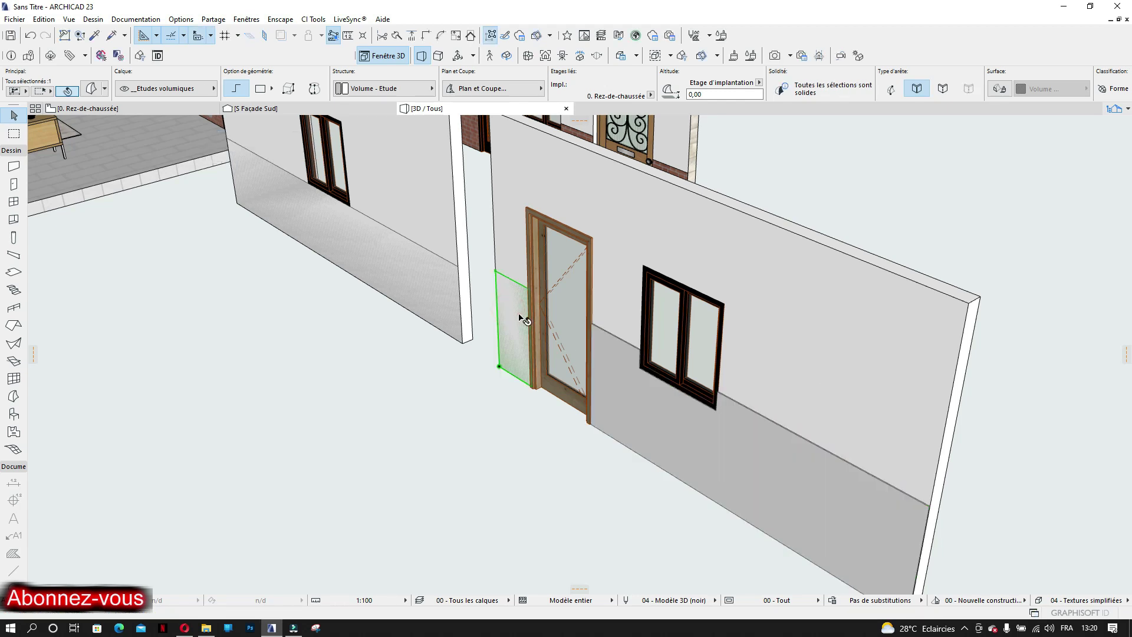
{"action": "left_click", "coordinate": [513, 320]}
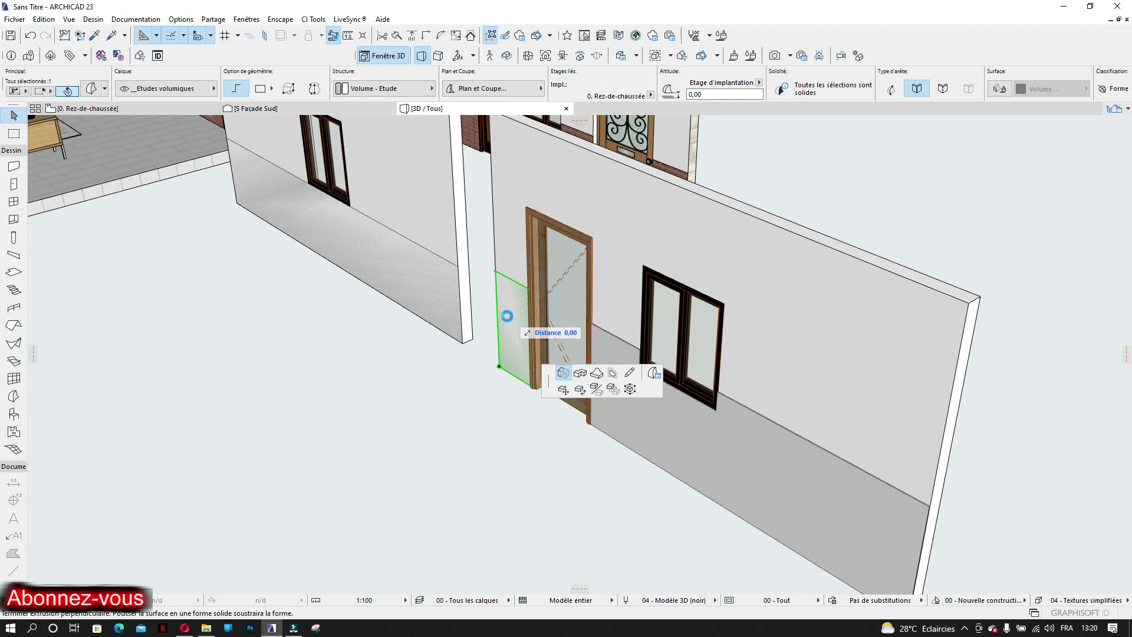
{"action": "type", "text": "1"}
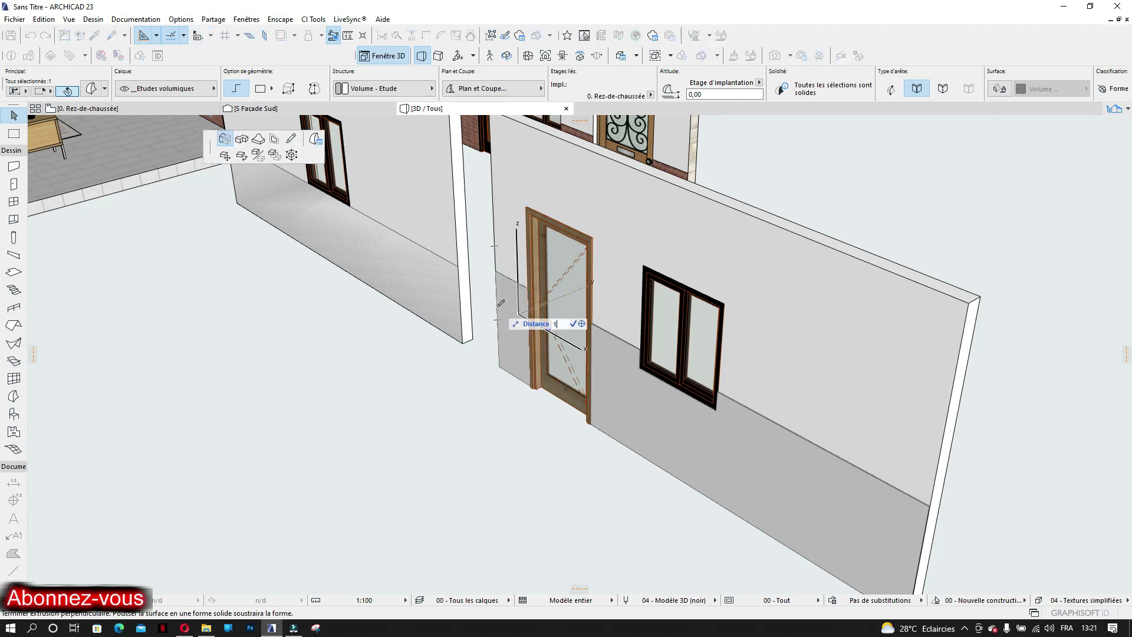
{"action": "key", "text": "Return"}
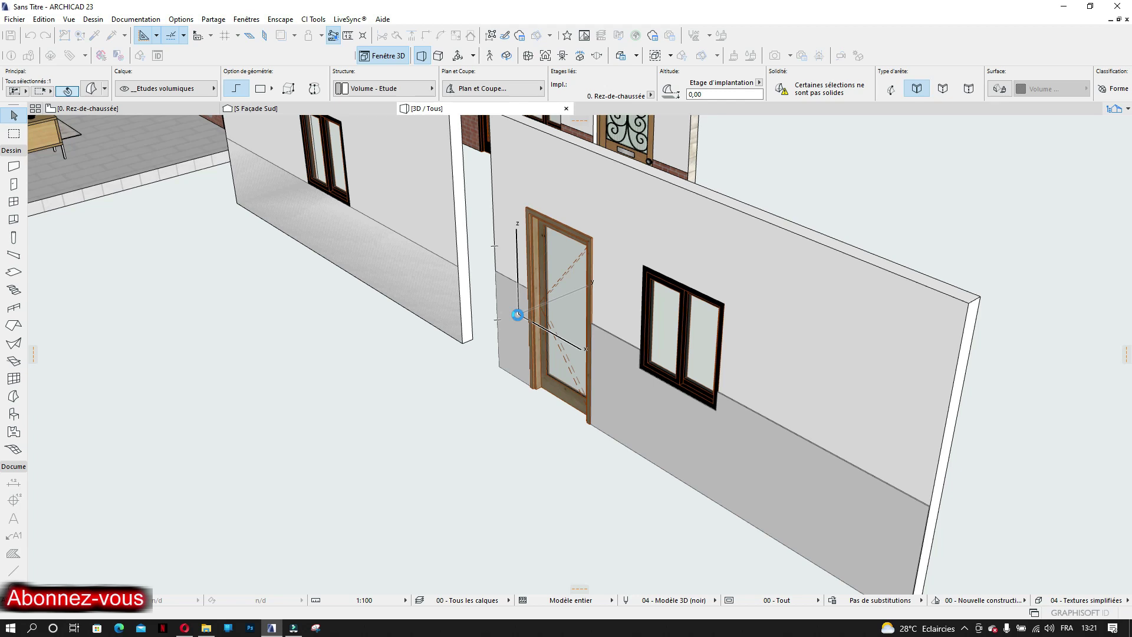
Extrude the lower morph of the neighbouring wall, below its window, outward by a distance of 1
{"action": "left_click", "coordinate": [357, 243]}
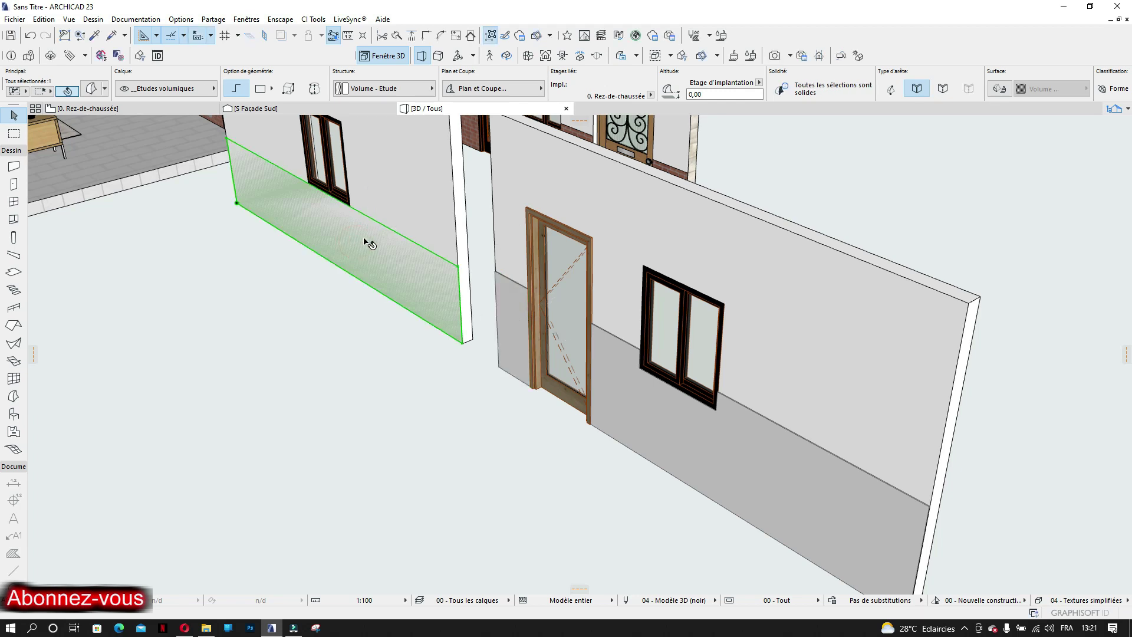
{"action": "left_click", "coordinate": [364, 238]}
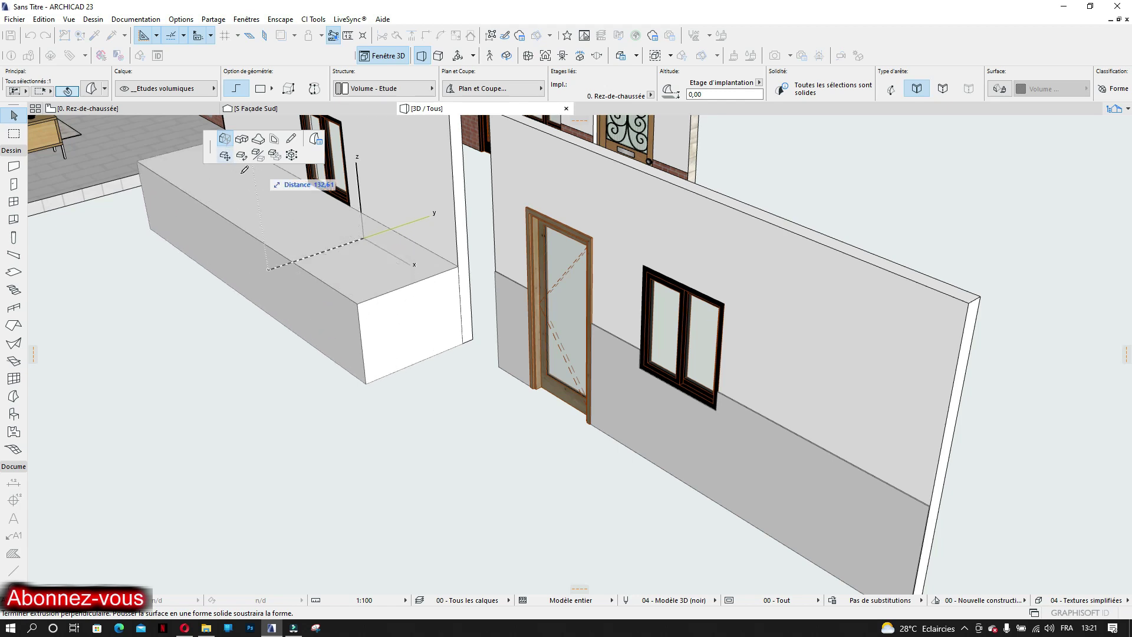
{"action": "type", "text": "1"}
{"action": "key", "text": "Return"}
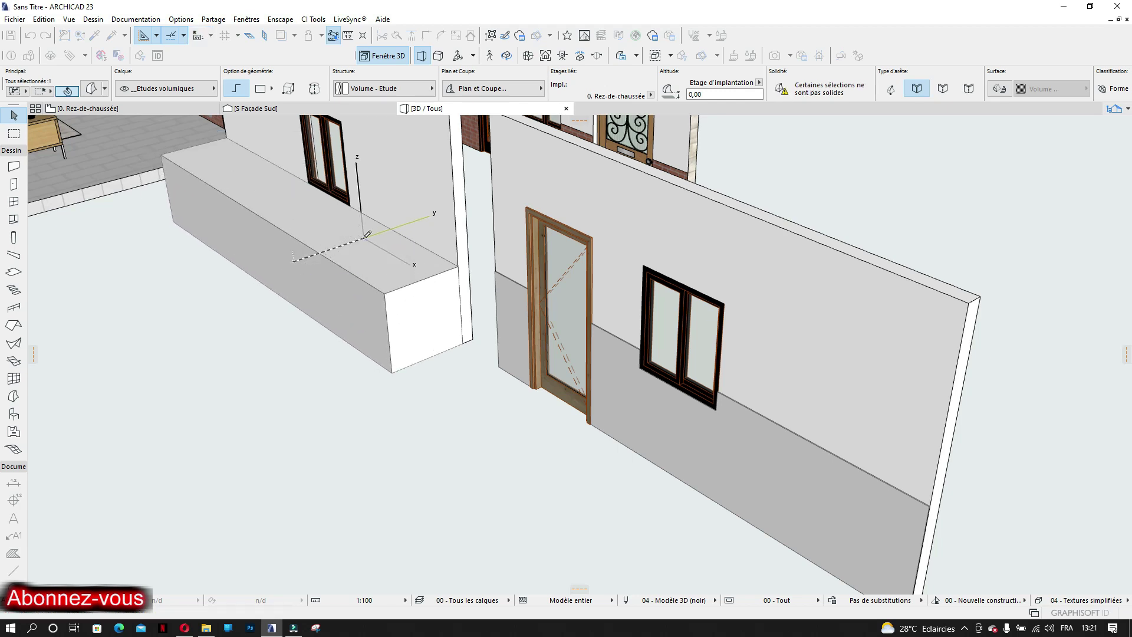
Paint the morph below the window, beside the door, with the beige coursed-stone Appareillage surface
{"action": "scroll", "coordinate": [508, 381], "scroll_direction": "down", "scroll_amount": 3}
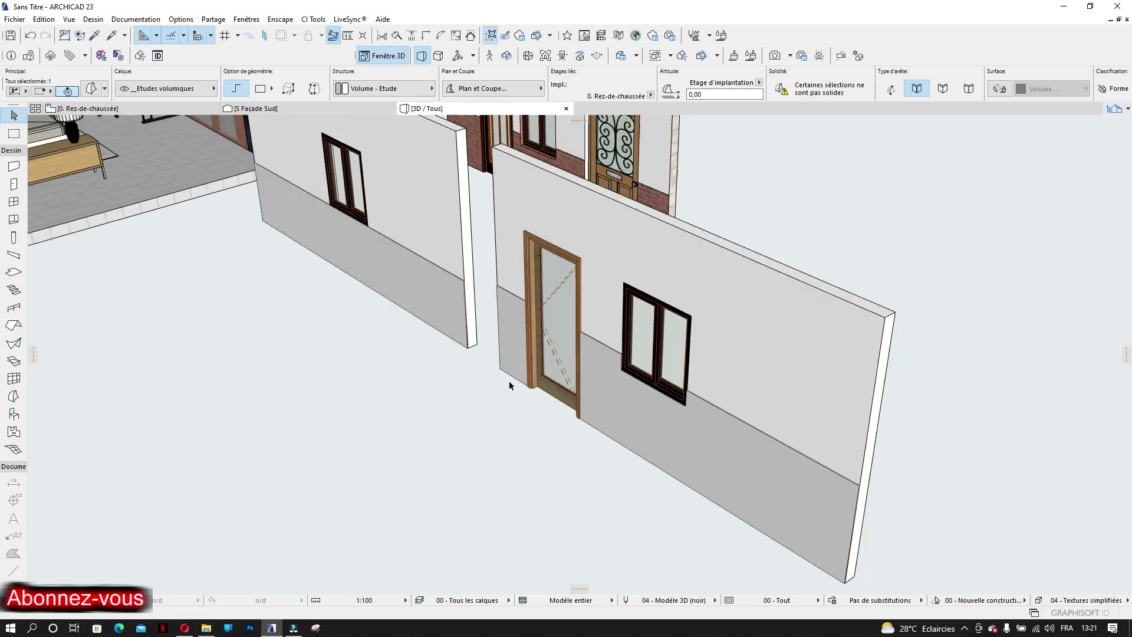
{"action": "middle_click_drag", "start_coordinate": [509, 382], "coordinate": [660, 312]}
{"action": "scroll", "coordinate": [702, 297], "scroll_direction": "up", "scroll_amount": 3}
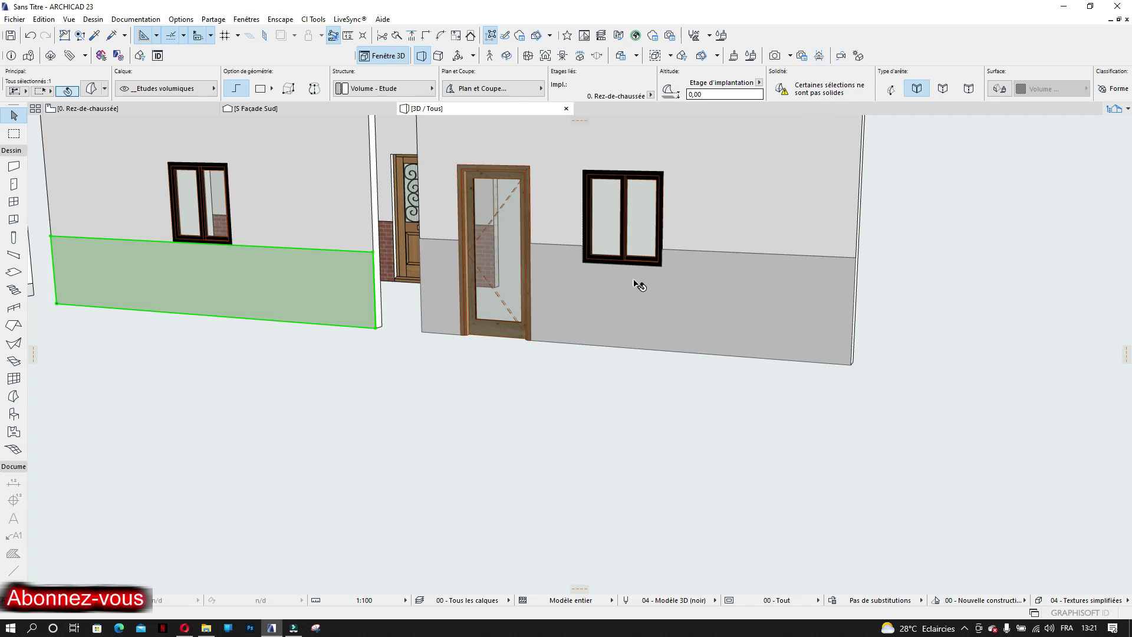
{"action": "scroll", "coordinate": [642, 305], "scroll_direction": "down", "scroll_amount": 3}
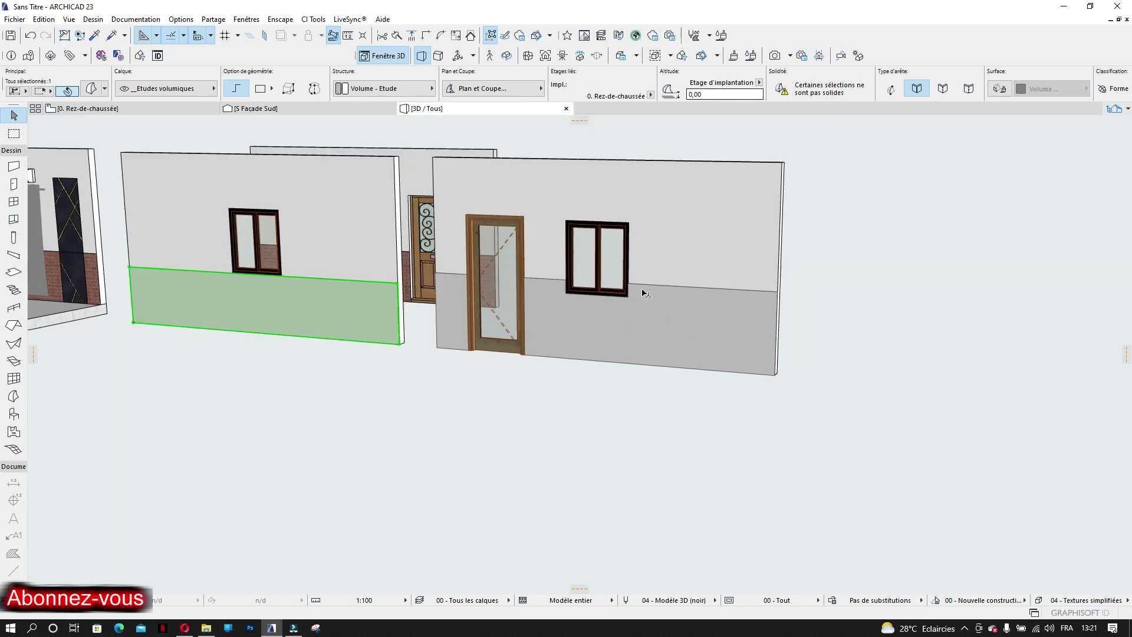
{"action": "middle_click_drag", "start_coordinate": [679, 342], "coordinate": [585, 333], "text": "shift"}
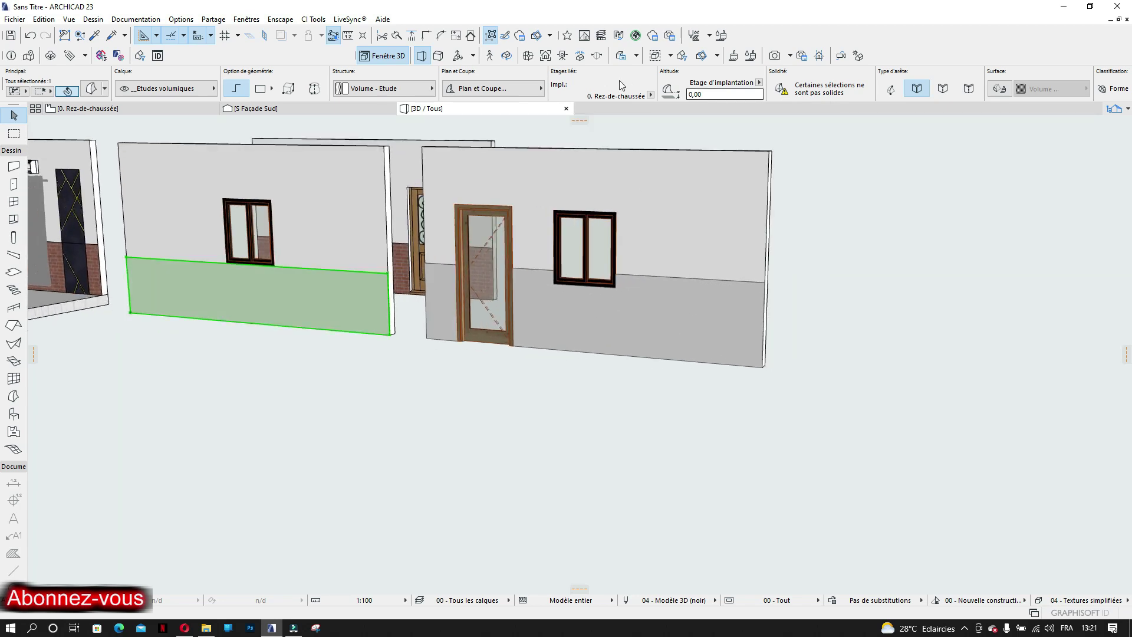
{"action": "middle_click_drag", "start_coordinate": [705, 278], "coordinate": [651, 331], "text": "shift"}
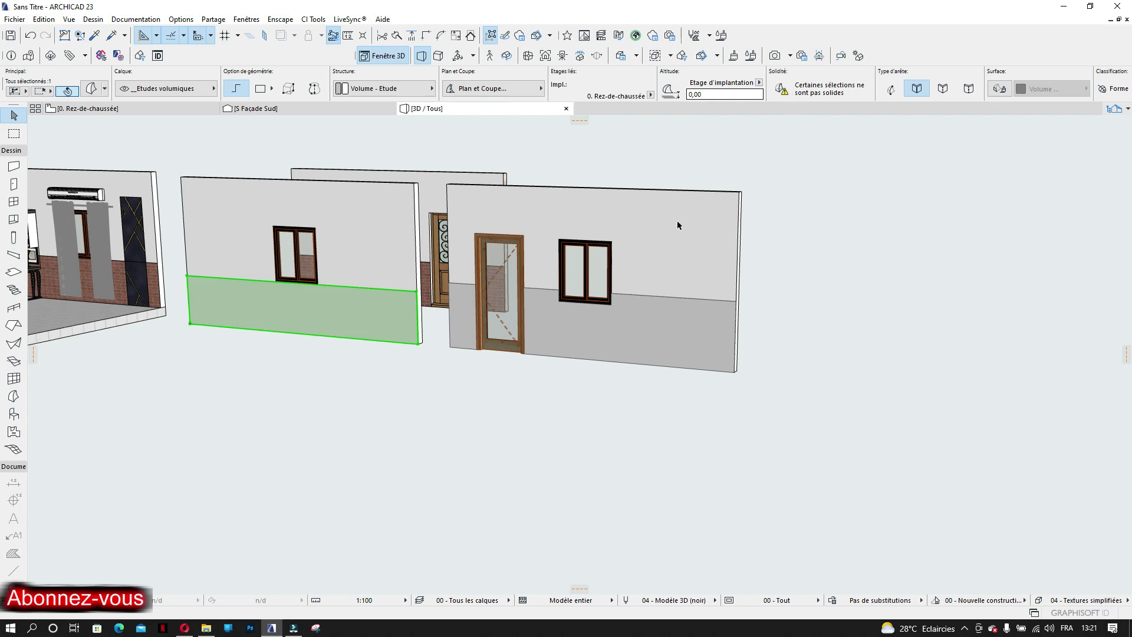
{"action": "left_click", "coordinate": [751, 57]}
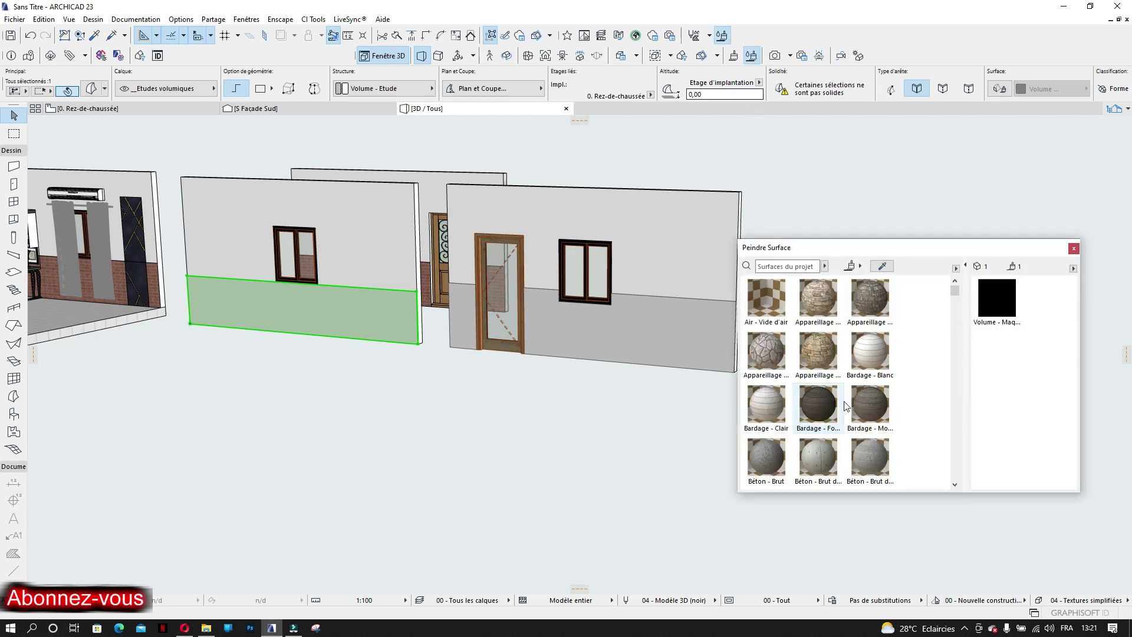
{"action": "left_click", "coordinate": [816, 353]}
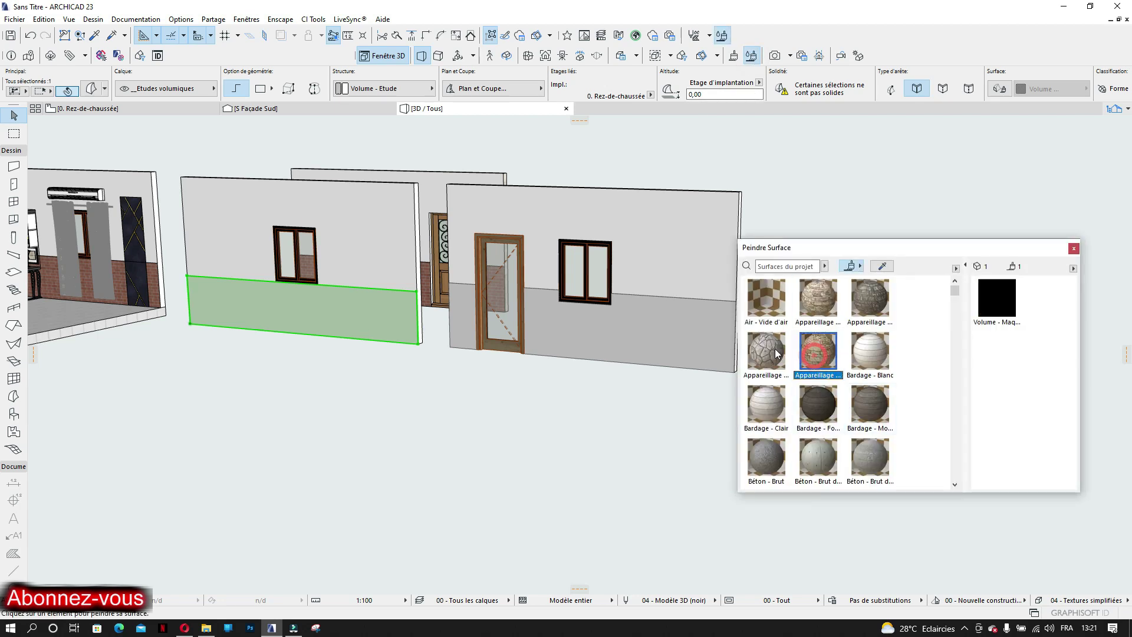
{"action": "left_click", "coordinate": [635, 328]}
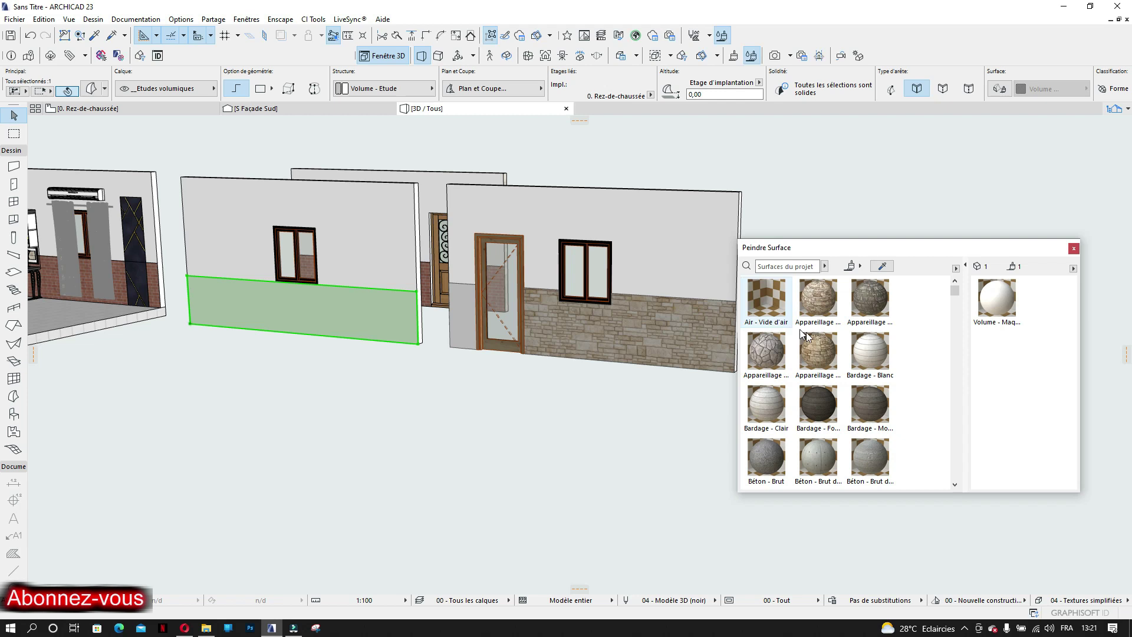
Paint the neighbouring wall's lower morph with the Brique - Appareil courant surface
{"action": "scroll", "coordinate": [796, 374], "scroll_direction": "down", "scroll_amount": 8}
{"action": "scroll", "coordinate": [799, 374], "scroll_direction": "down", "scroll_amount": 5}
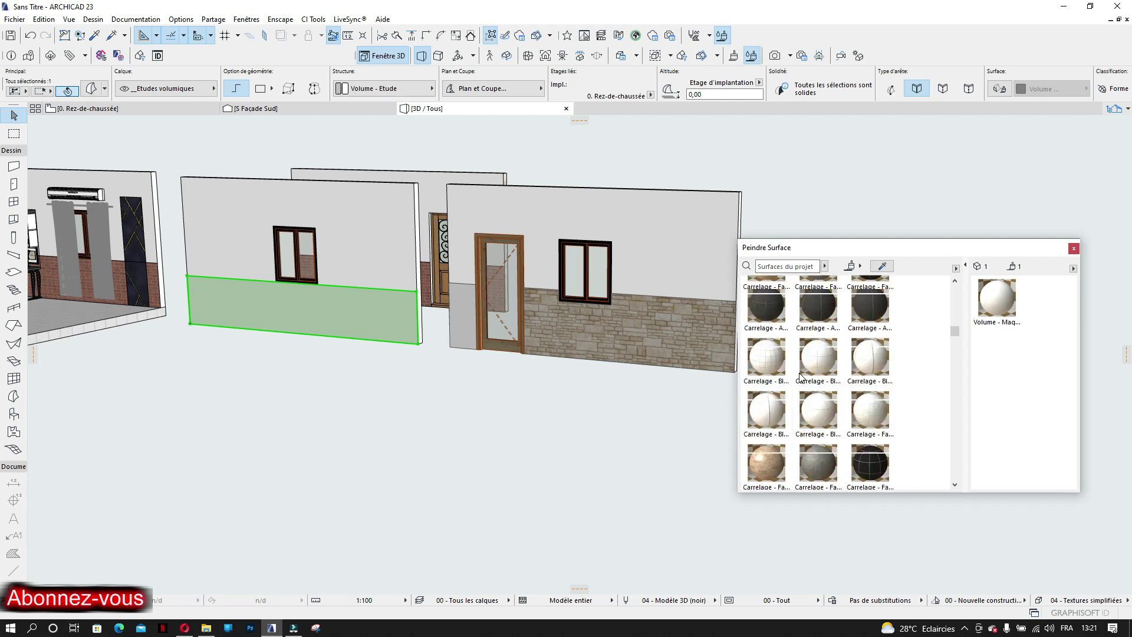
{"action": "scroll", "coordinate": [836, 367], "scroll_direction": "down", "scroll_amount": 6}
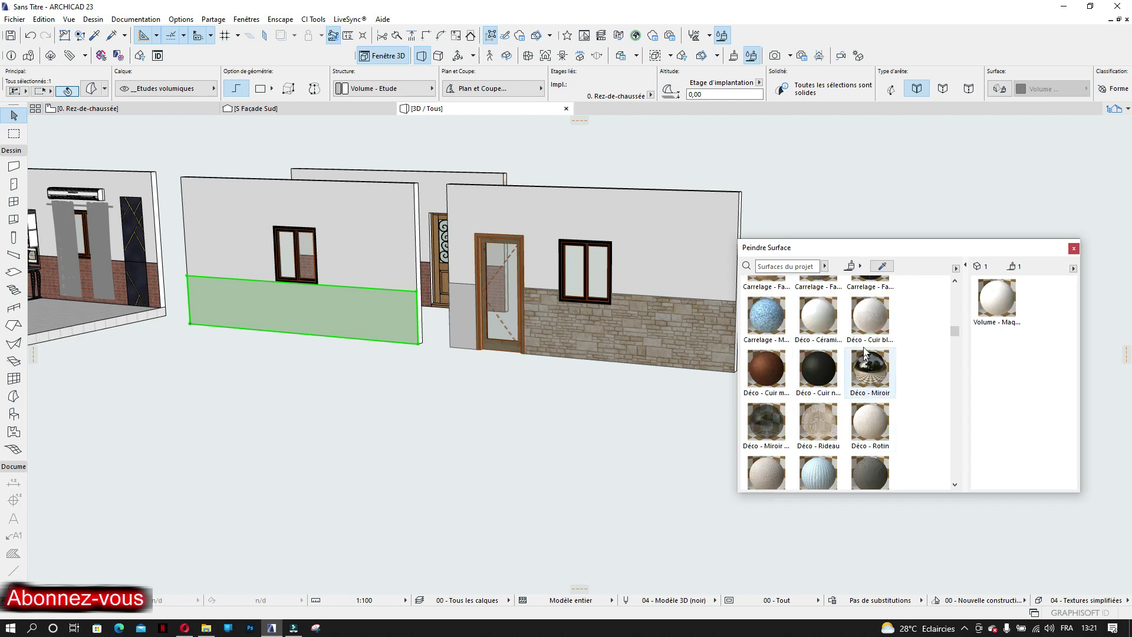
{"action": "scroll", "coordinate": [871, 442], "scroll_direction": "up", "scroll_amount": 4}
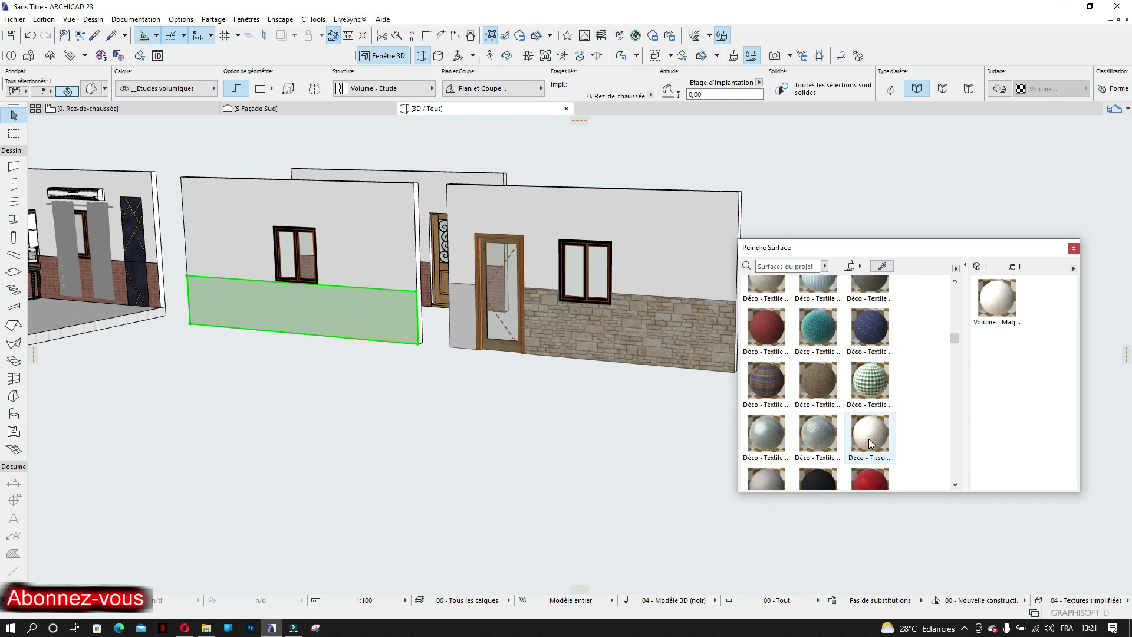
{"action": "scroll", "coordinate": [870, 437], "scroll_direction": "up", "scroll_amount": 5}
{"action": "left_click", "coordinate": [870, 296]}
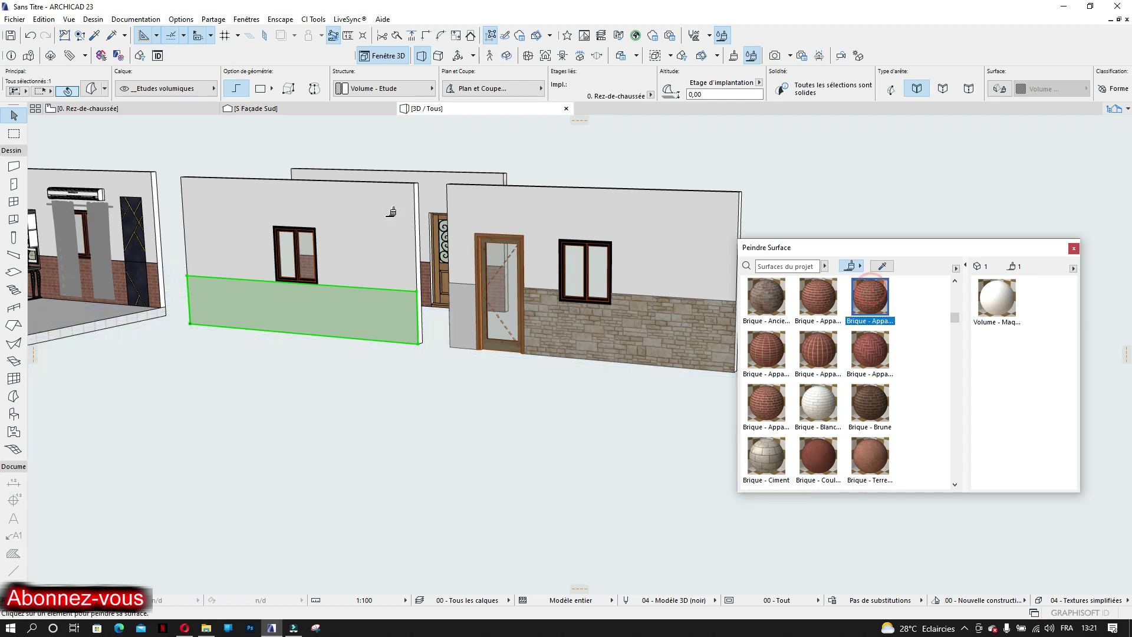
{"action": "left_click", "coordinate": [307, 309]}
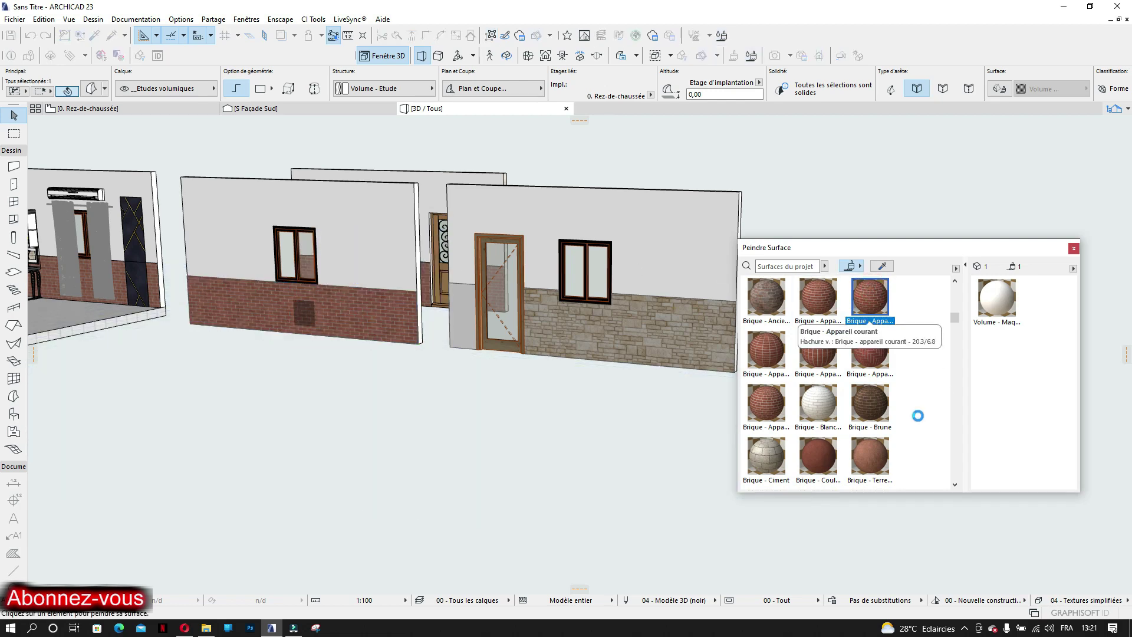
Paint the small morph on the left side of the door with the white brick surface and close the surface painter
{"action": "left_click", "coordinate": [818, 403]}
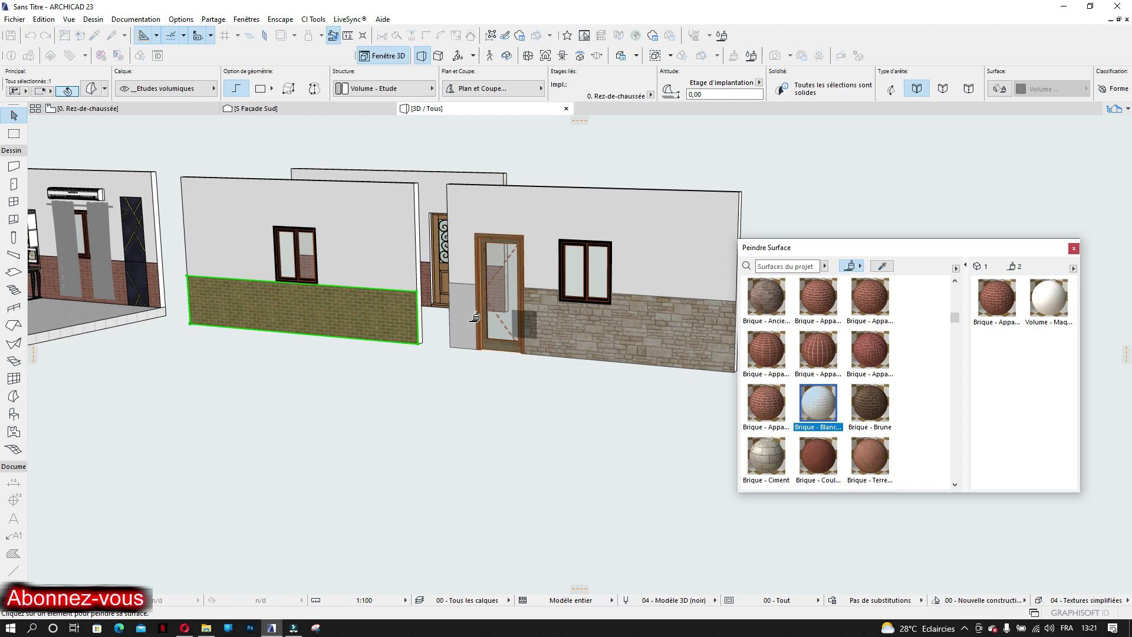
{"action": "left_click", "coordinate": [470, 319]}
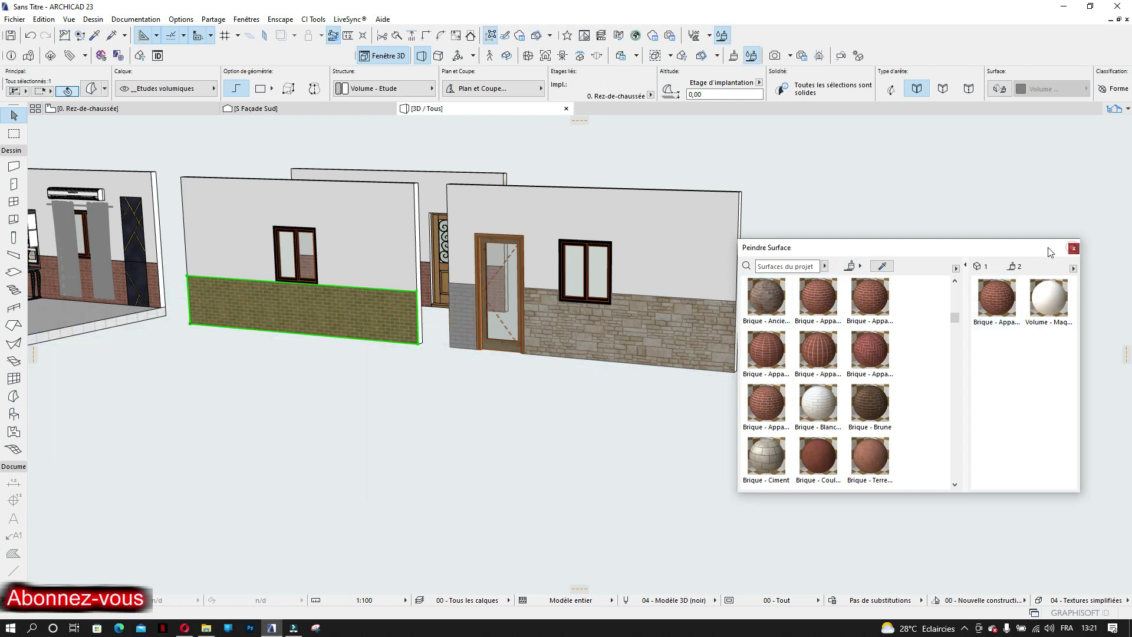
{"action": "left_click", "coordinate": [1074, 247]}
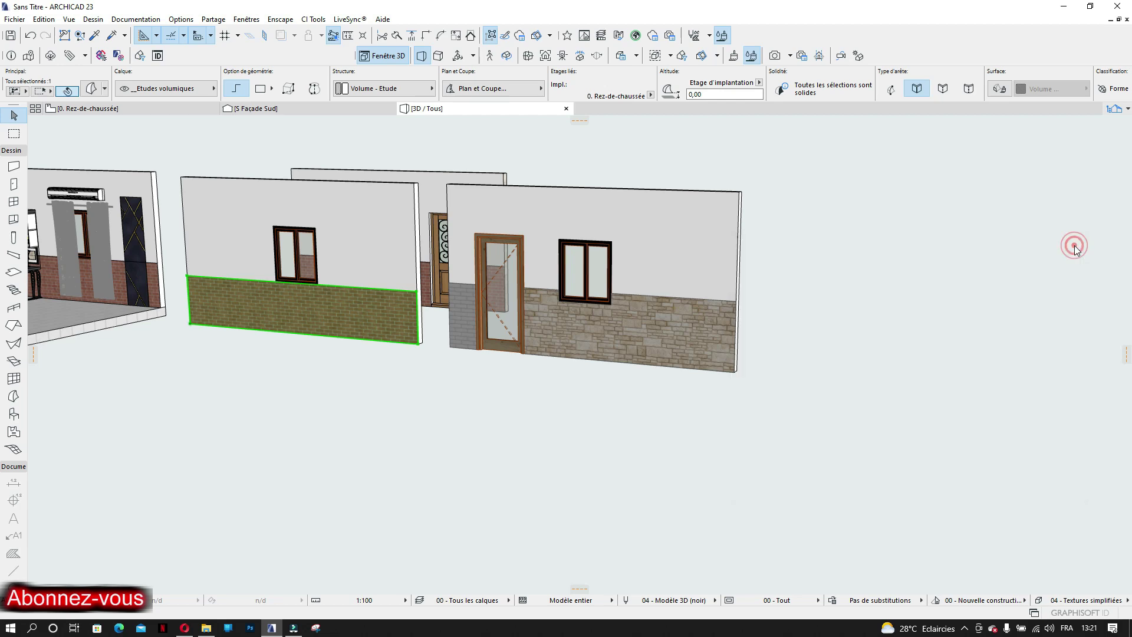
In the ground-floor plan, move the rear wall with its doors and window into line with the two front walls, beyond the stone-clad one
{"action": "scroll", "coordinate": [478, 290], "scroll_direction": "down", "scroll_amount": 2}
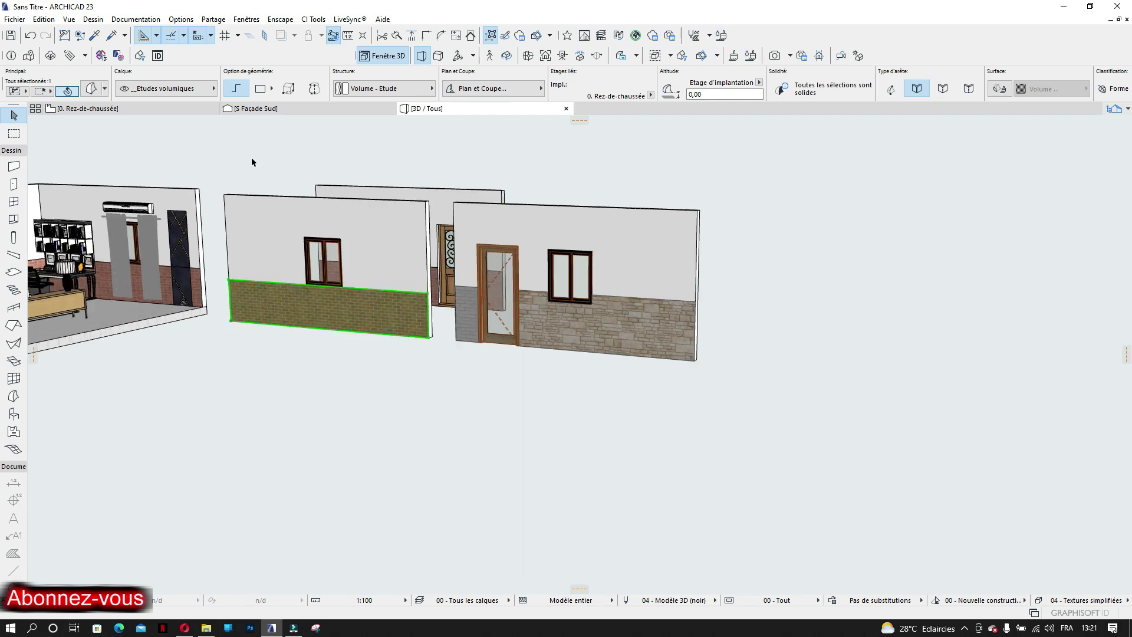
{"action": "middle_click_drag", "start_coordinate": [651, 339], "coordinate": [719, 341]}
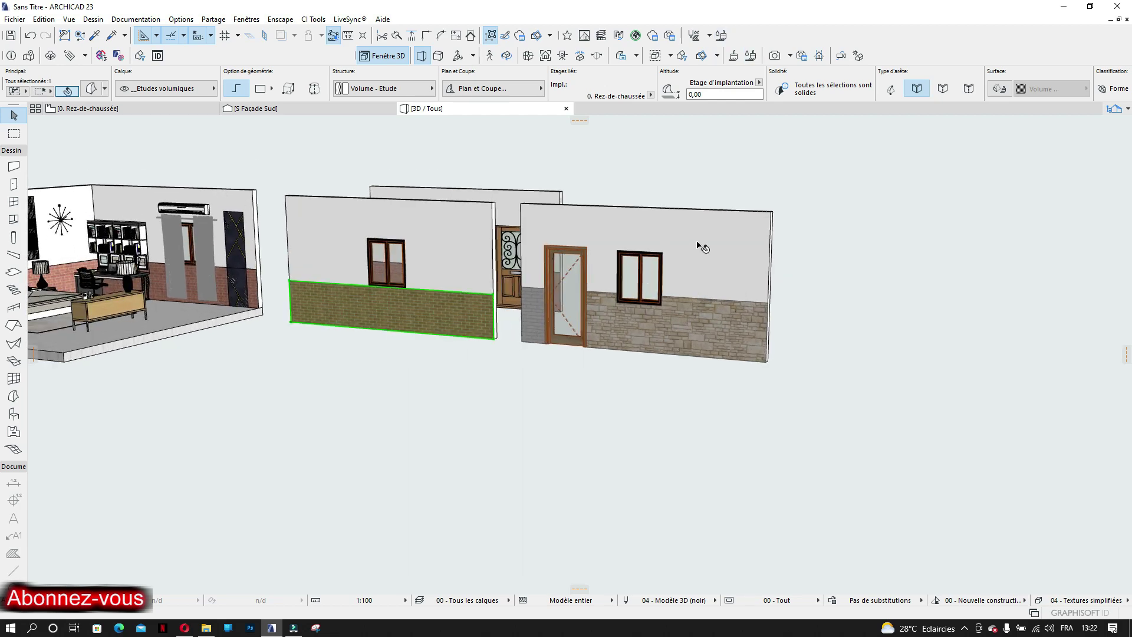
{"action": "middle_click_drag", "start_coordinate": [724, 306], "coordinate": [639, 306]}
{"action": "middle_click_drag", "start_coordinate": [296, 301], "coordinate": [270, 313], "text": "shift"}
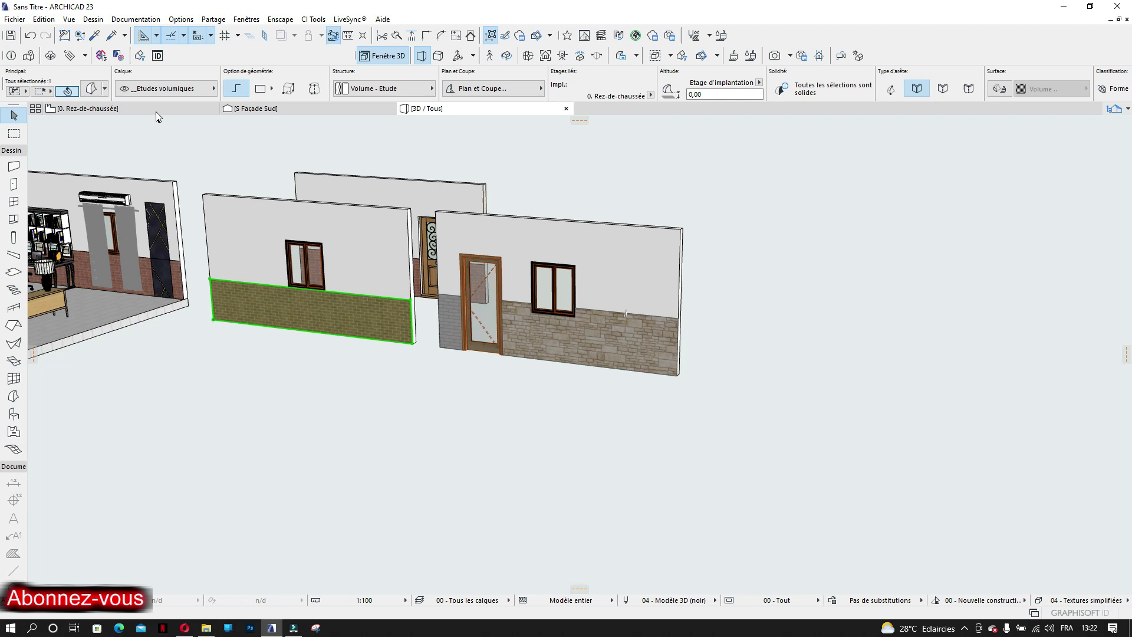
{"action": "left_click", "coordinate": [156, 109]}
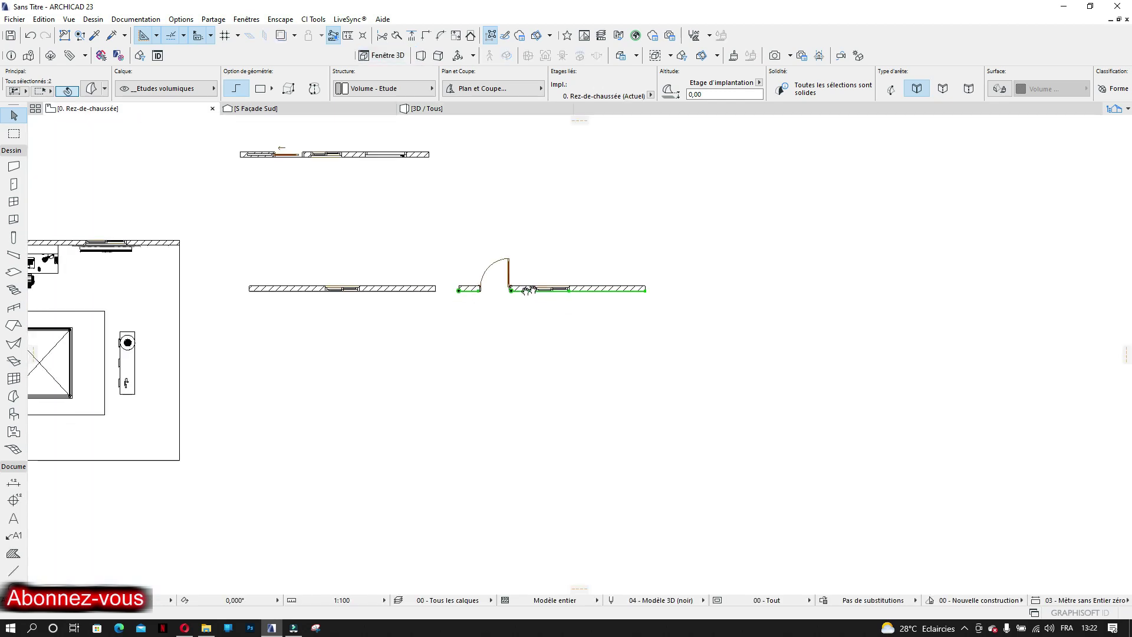
{"action": "middle_click_drag", "start_coordinate": [532, 289], "coordinate": [515, 296]}
{"action": "left_click", "coordinate": [407, 163]}
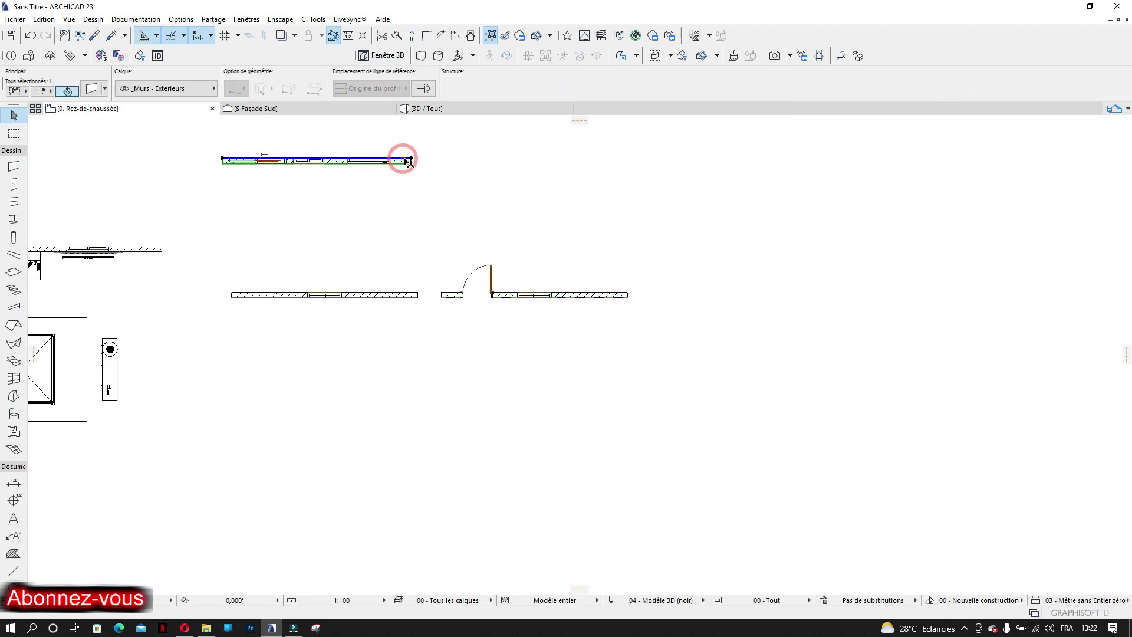
{"action": "left_click", "coordinate": [199, 138]}
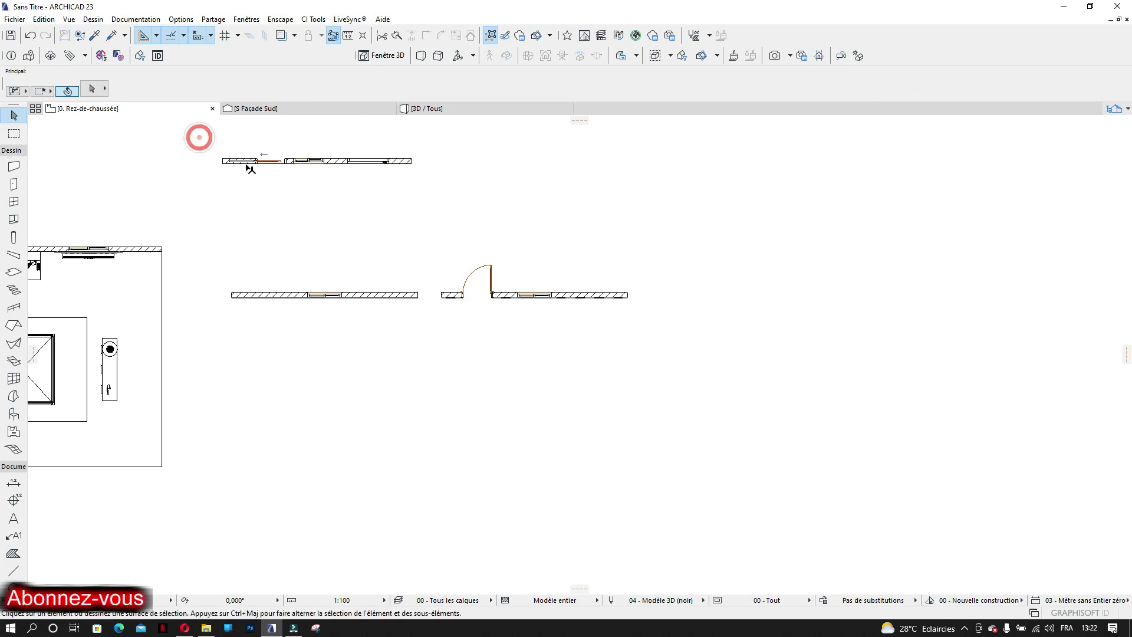
{"action": "left_click_drag", "start_coordinate": [188, 138], "coordinate": [418, 207]}
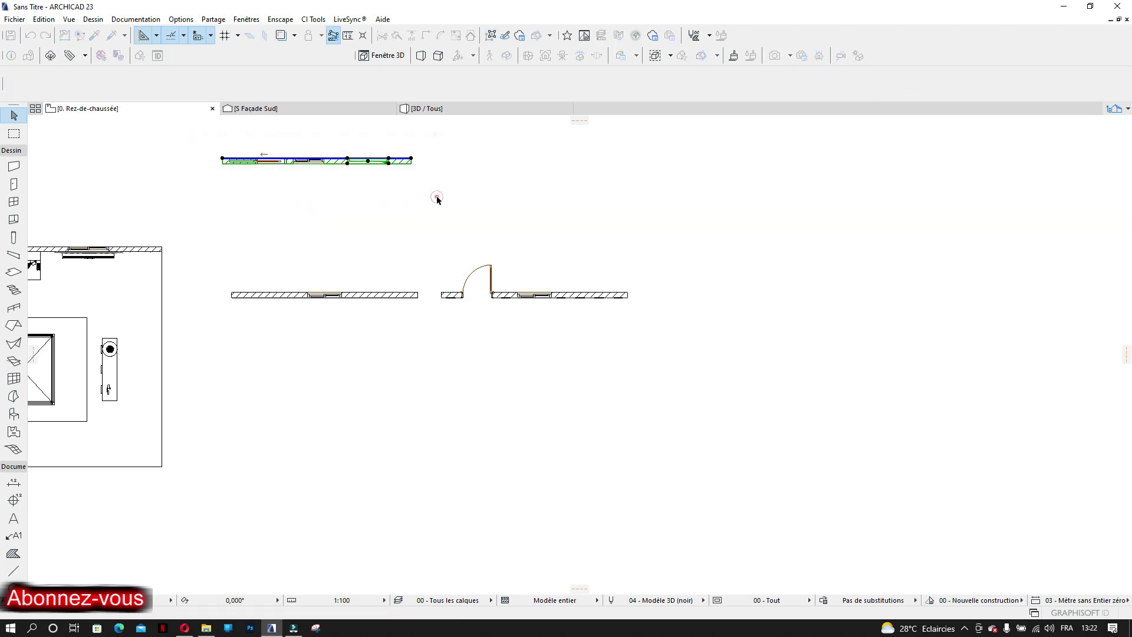
{"action": "left_click", "coordinate": [412, 159]}
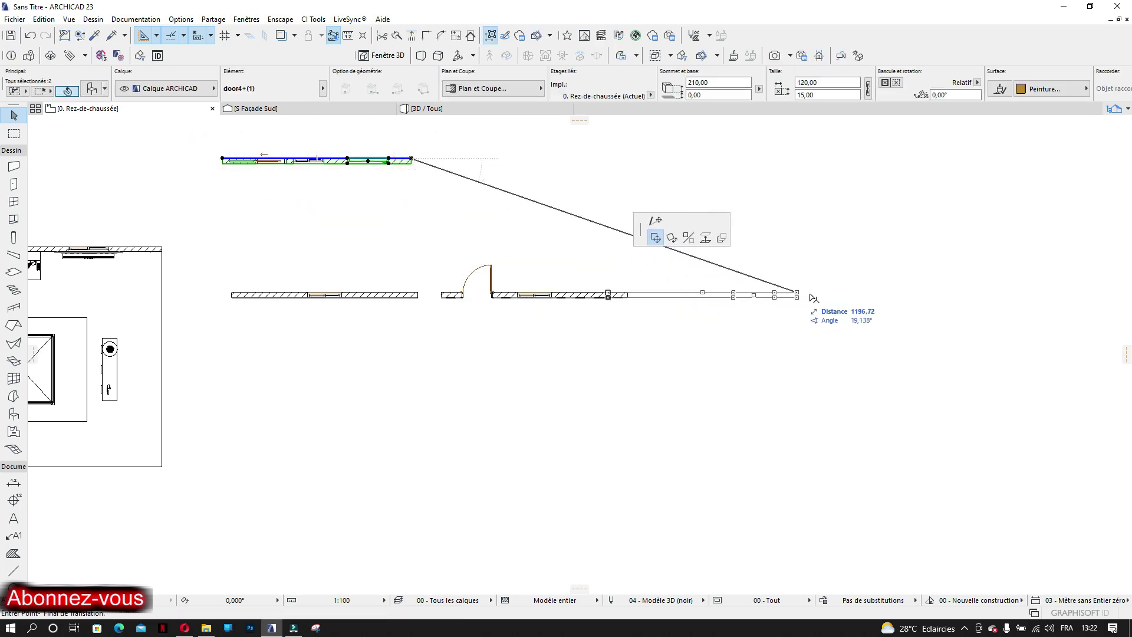
{"action": "left_click", "coordinate": [856, 298]}
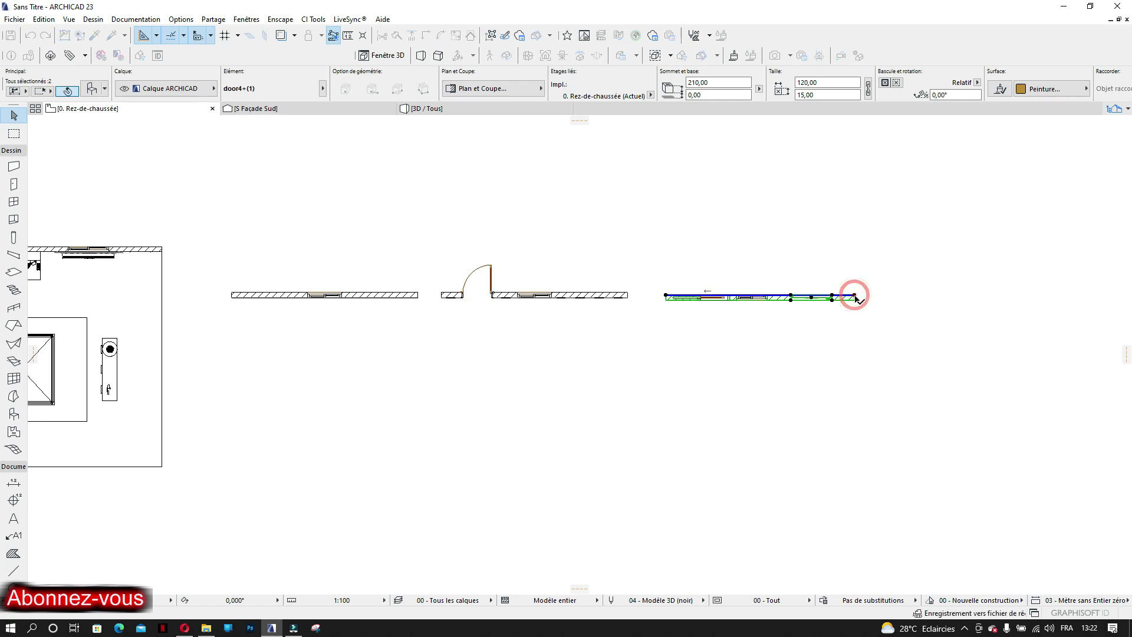
In the 3D view, place a 90 × 210 Porte 23 door in the stone-clad wall, to the right of its window
{"action": "left_click", "coordinate": [488, 108]}
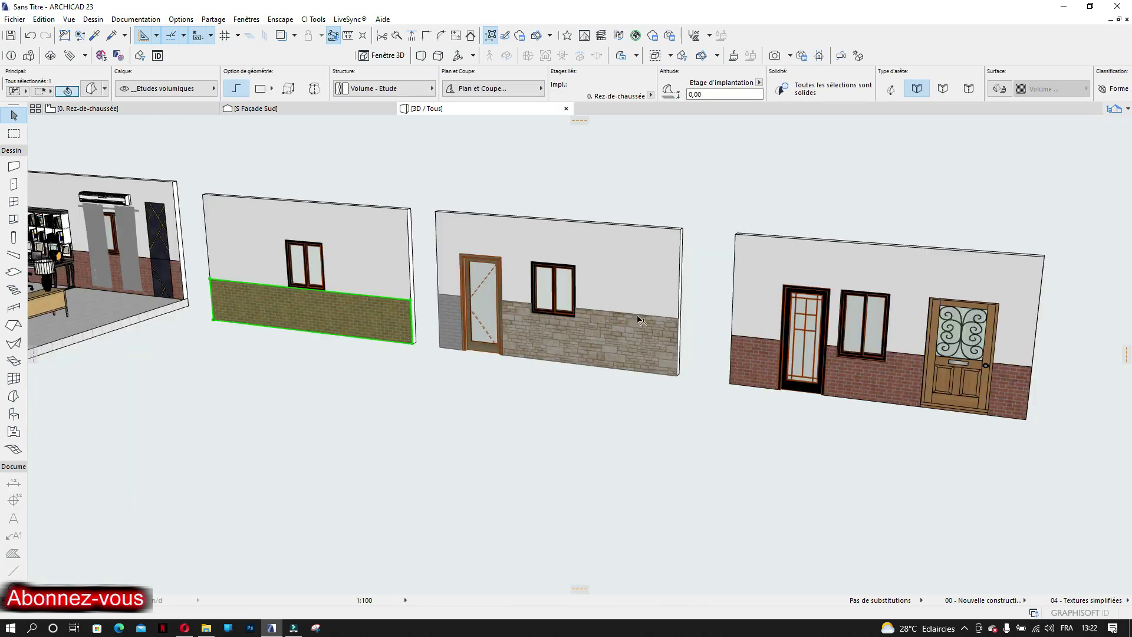
{"action": "scroll", "coordinate": [570, 342], "scroll_direction": "up", "scroll_amount": 5}
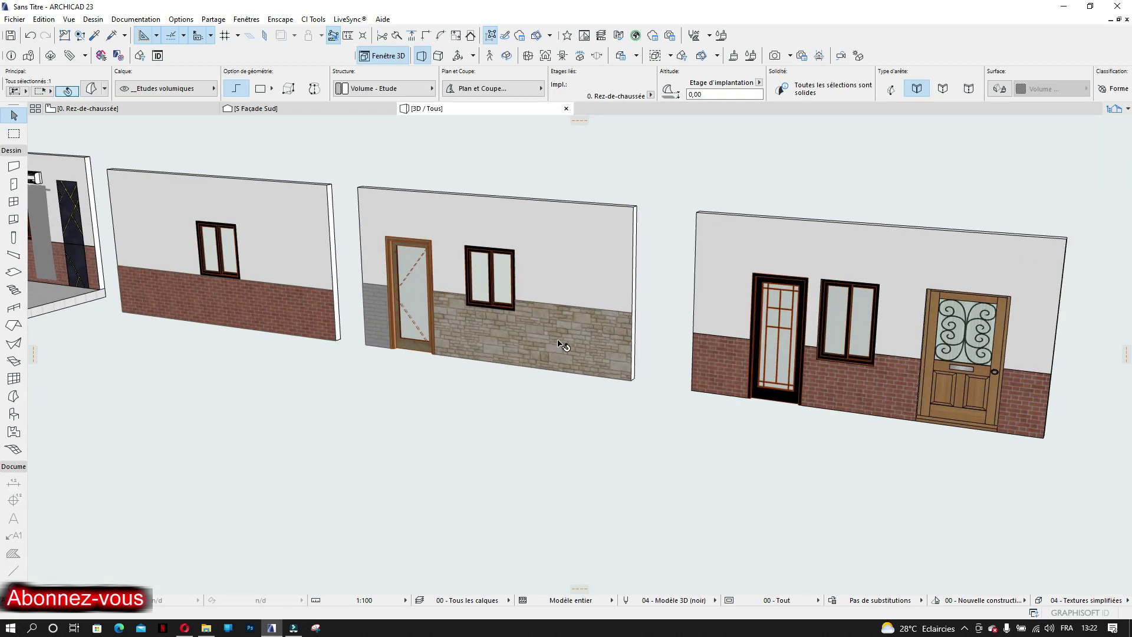
{"action": "middle_click_drag", "start_coordinate": [571, 342], "coordinate": [631, 321]}
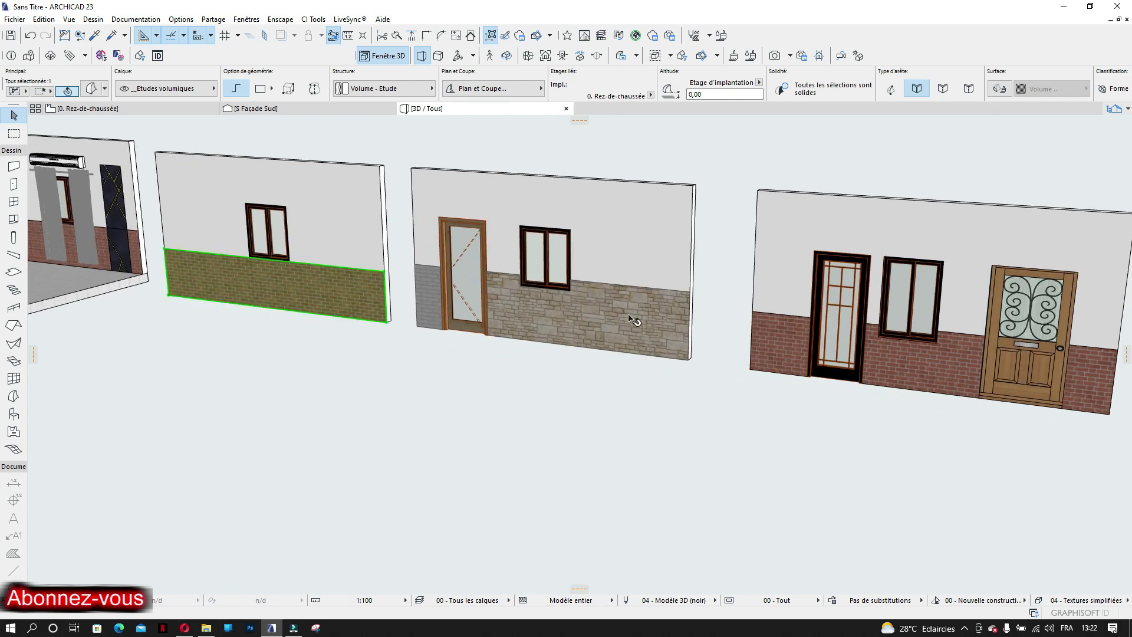
{"action": "middle_click_drag", "start_coordinate": [781, 335], "coordinate": [783, 339]}
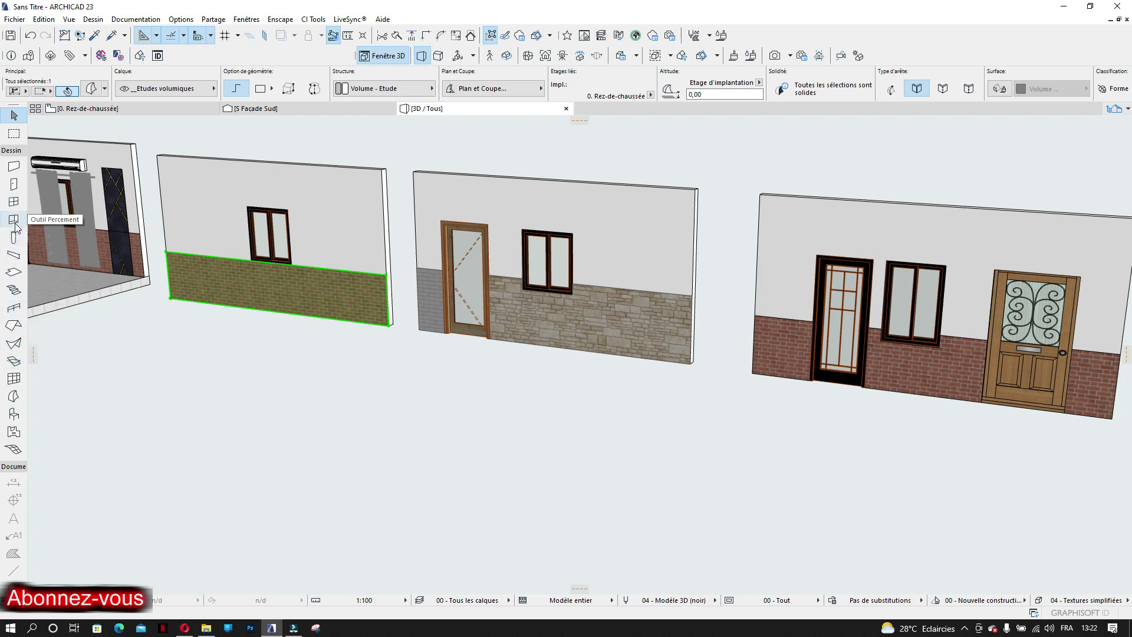
{"action": "left_click", "coordinate": [14, 184]}
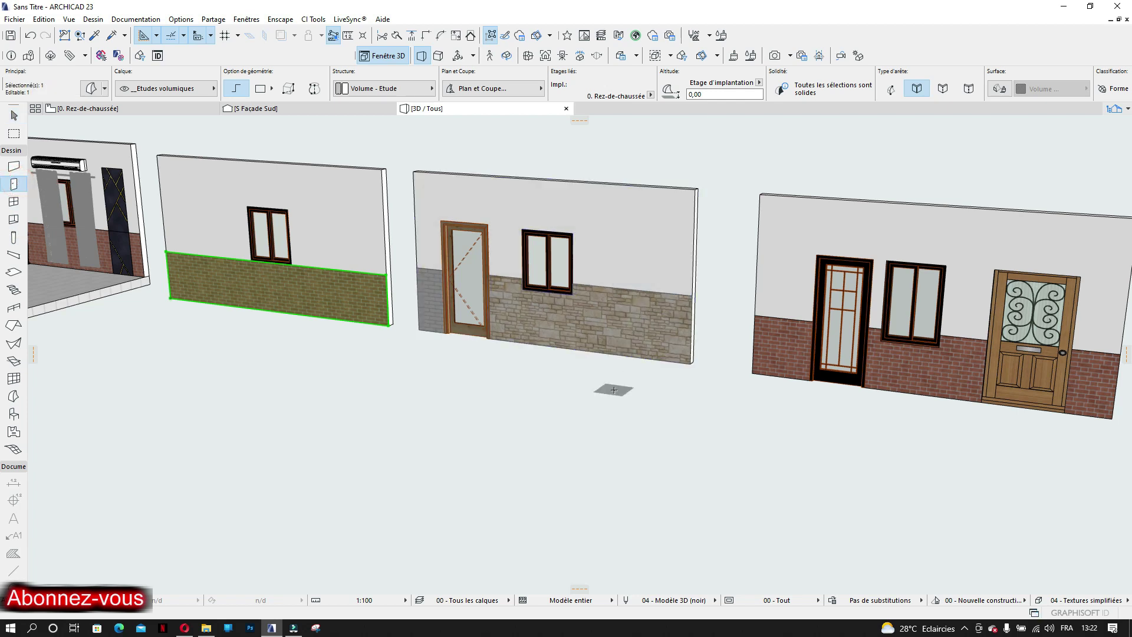
{"action": "key", "text": "Escape"}
{"action": "key", "text": "Escape"}
{"action": "left_click", "coordinate": [15, 184]}
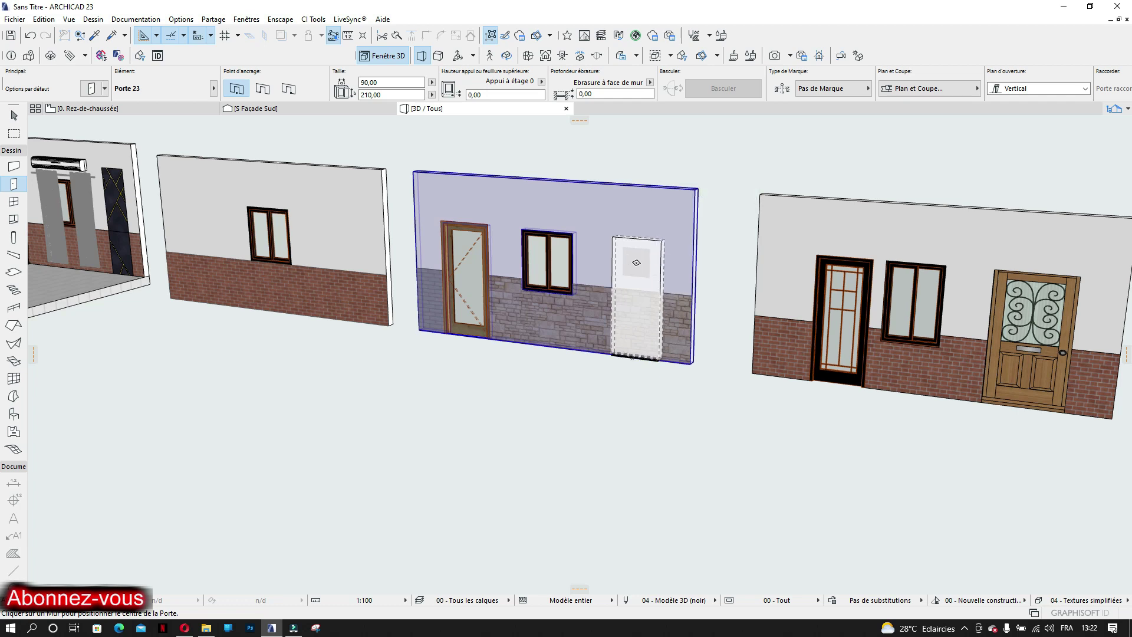
{"action": "left_click", "coordinate": [636, 263]}
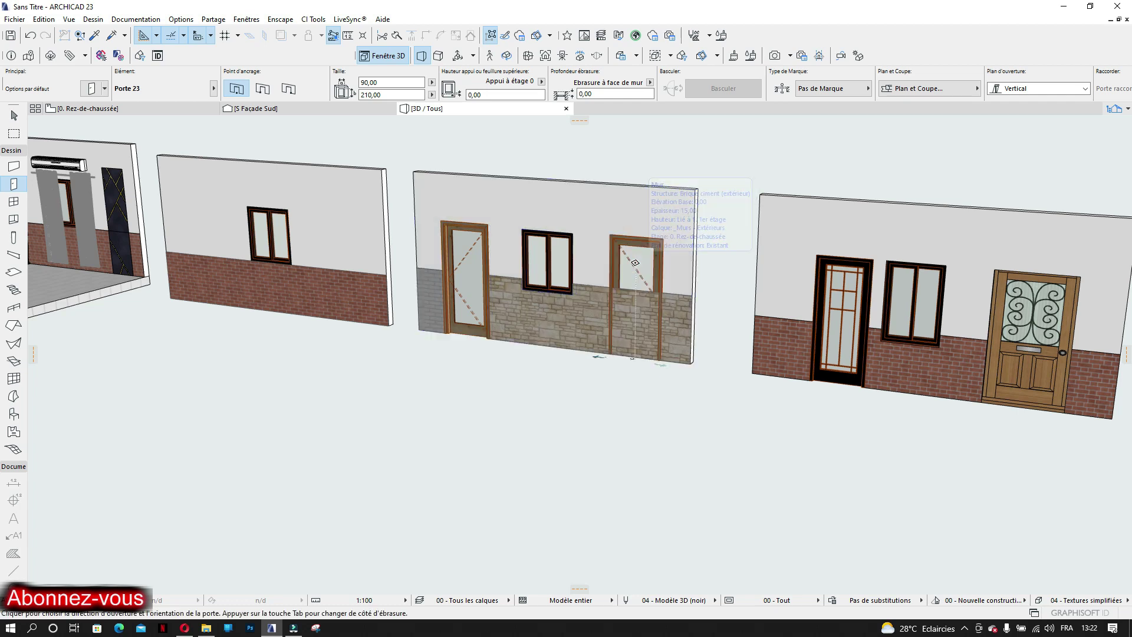
{"action": "left_click", "coordinate": [560, 395]}
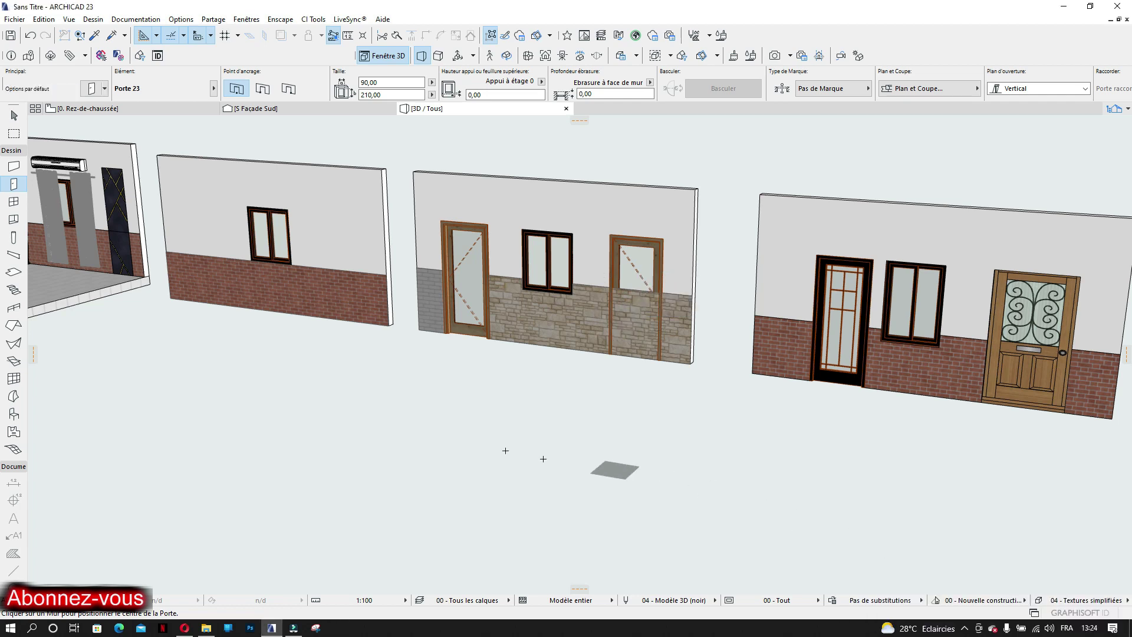
{"action": "scroll", "coordinate": [629, 264], "scroll_direction": "up", "scroll_amount": 1}
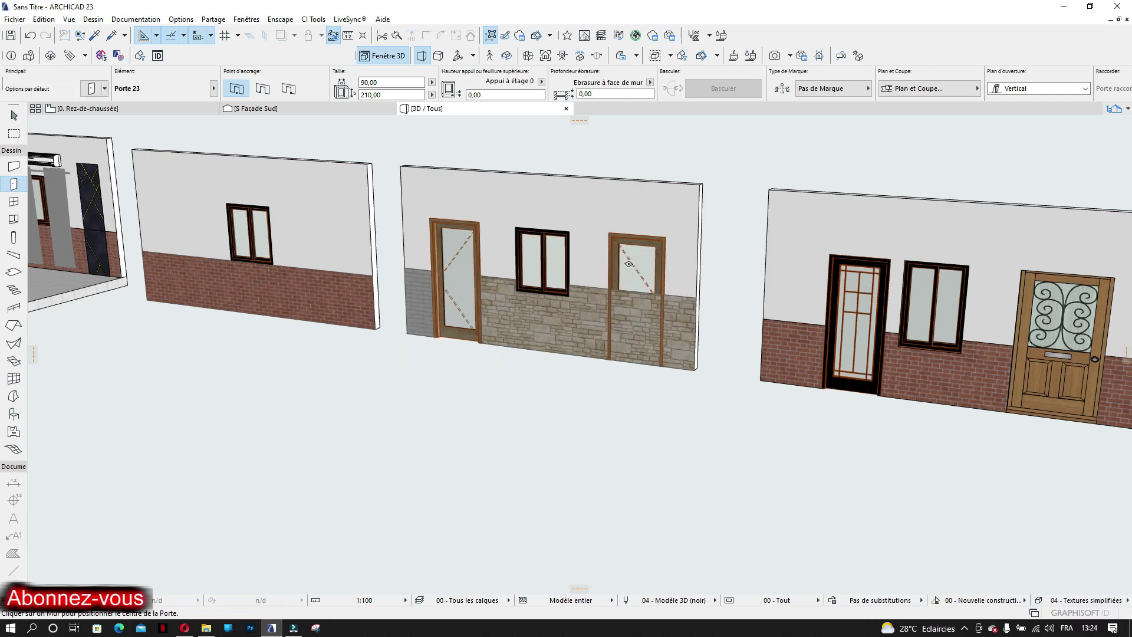
{"action": "scroll", "coordinate": [618, 287], "scroll_direction": "up", "scroll_amount": 4}
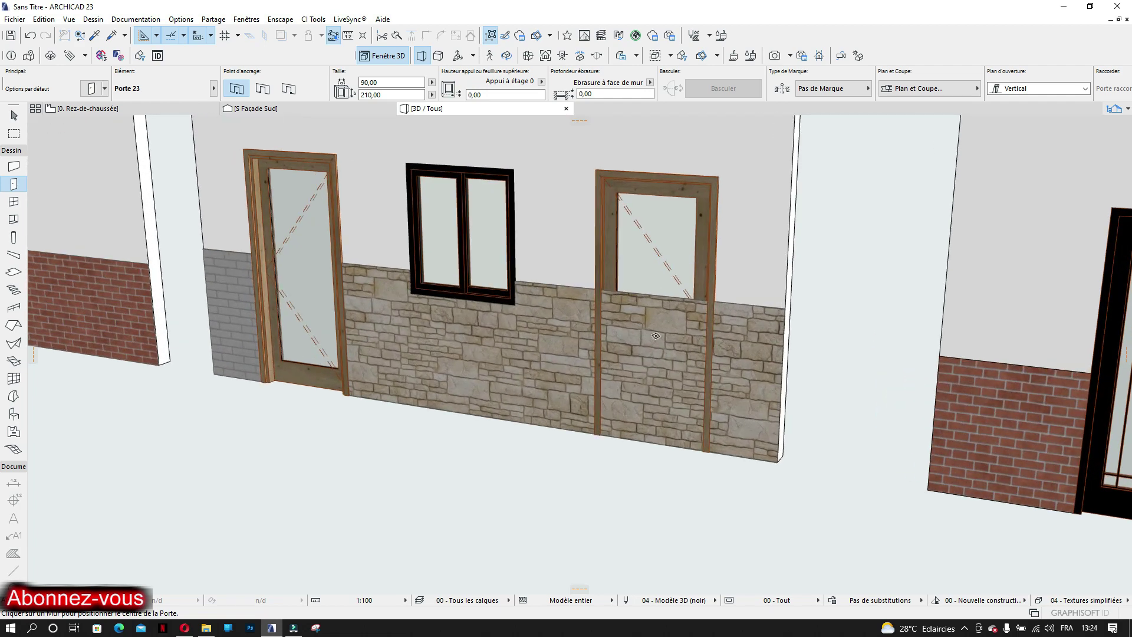
{"action": "scroll", "coordinate": [653, 351], "scroll_direction": "down", "scroll_amount": 1}
{"action": "scroll", "coordinate": [652, 350], "scroll_direction": "down", "scroll_amount": 3}
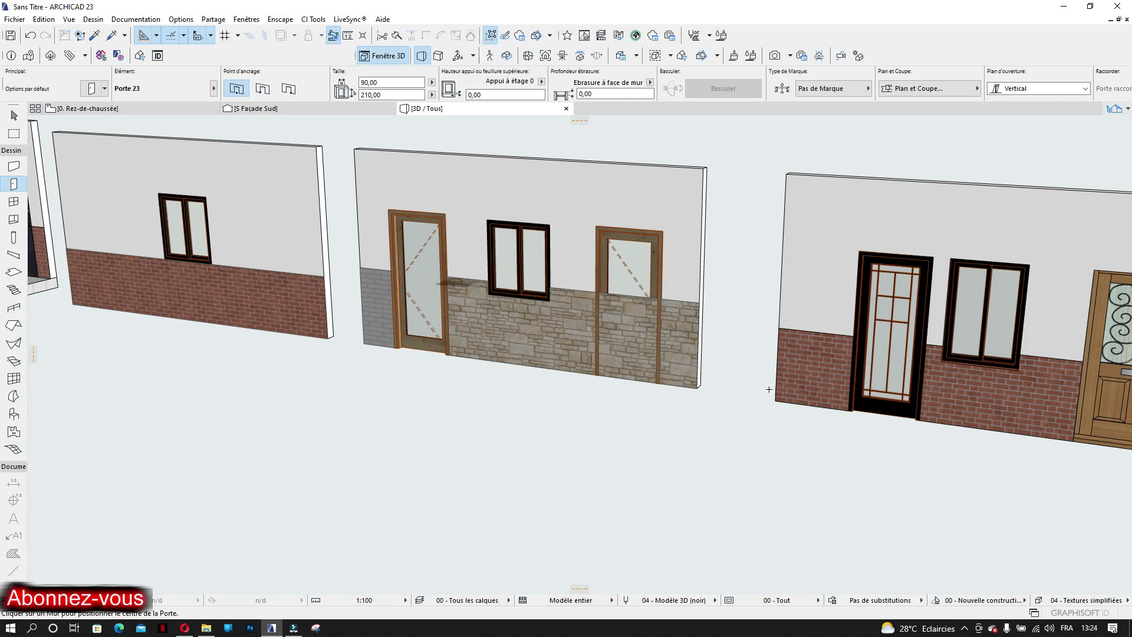
{"action": "middle_click_drag", "start_coordinate": [958, 391], "coordinate": [666, 390]}
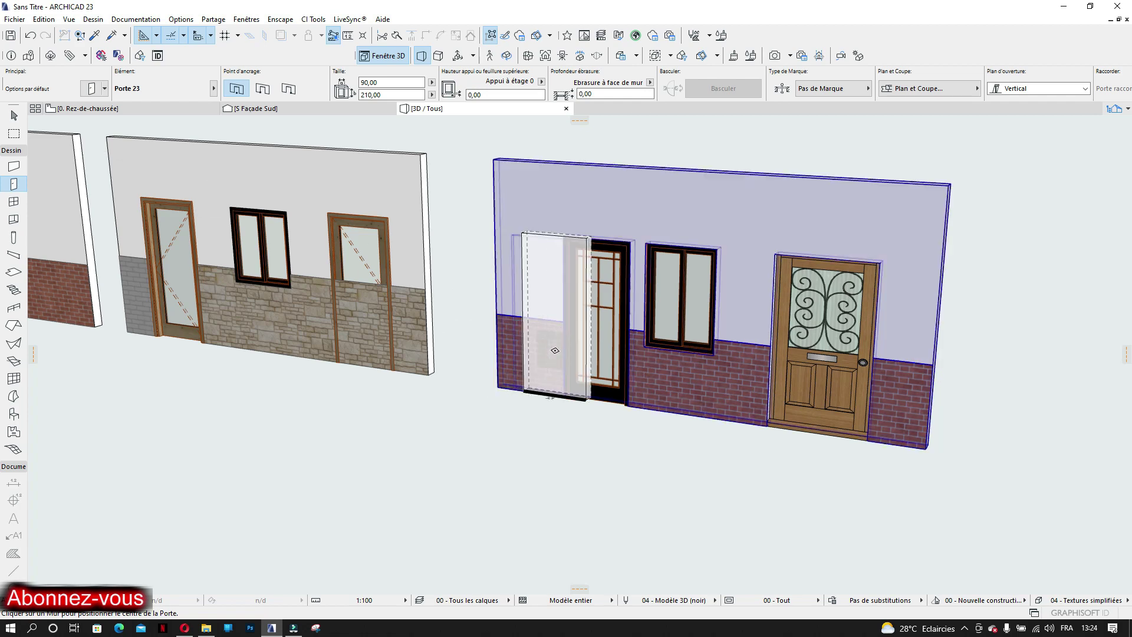
{"action": "key", "text": "Escape"}
{"action": "middle_click_drag", "start_coordinate": [690, 273], "coordinate": [785, 283]}
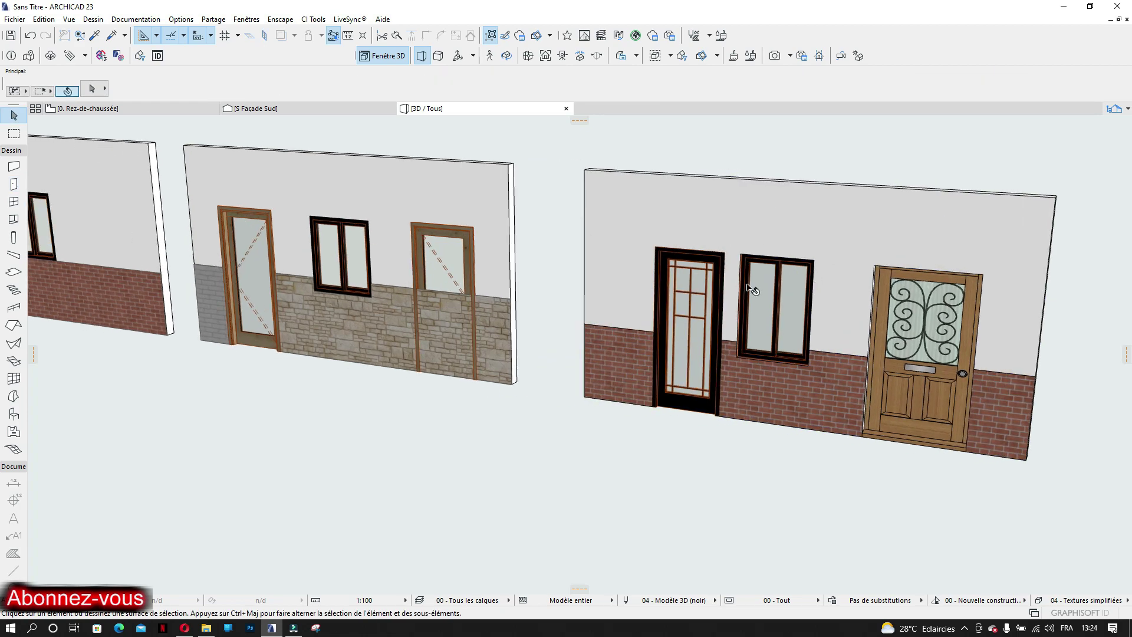
{"action": "left_click", "coordinate": [613, 375]}
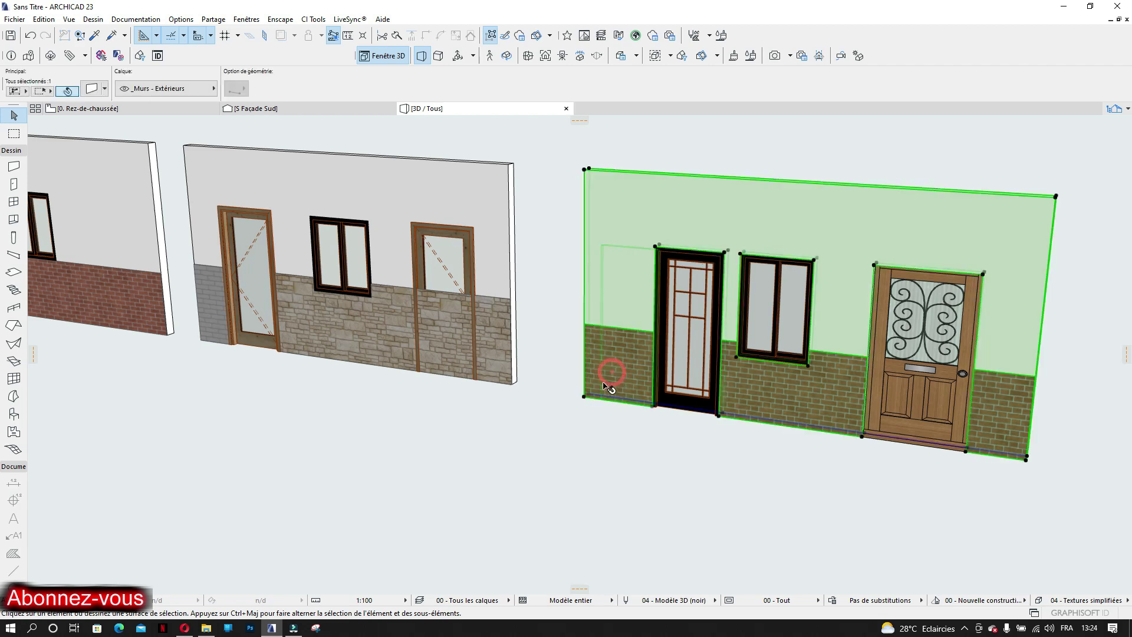
{"action": "left_click", "coordinate": [584, 399]}
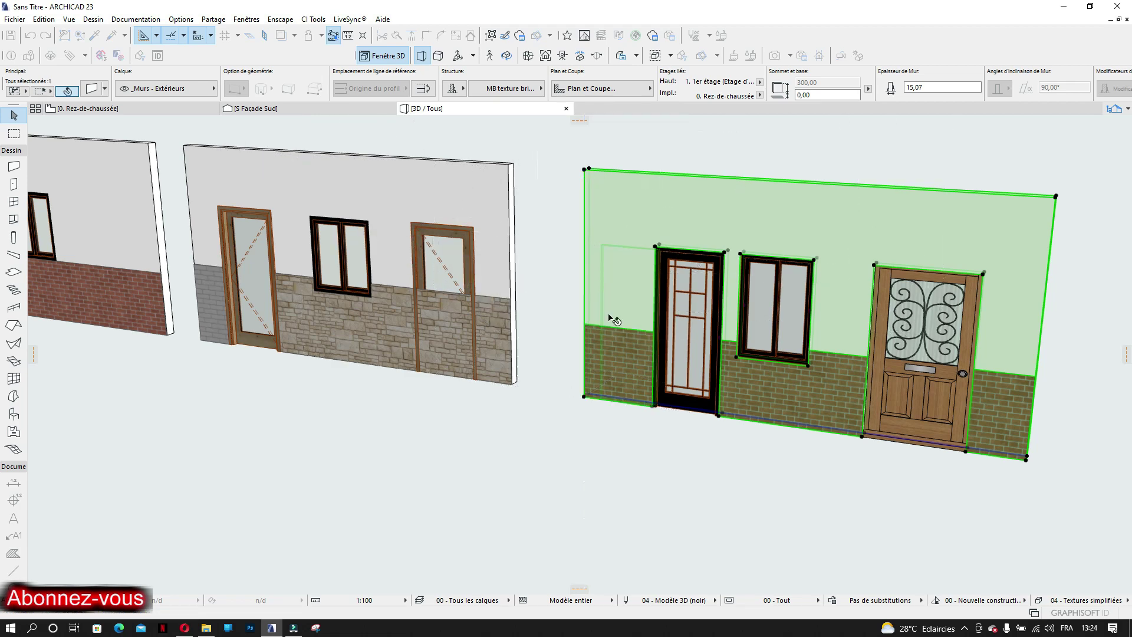
{"action": "key", "text": "Escape"}
{"action": "key", "text": "Escape"}
In the ground-floor plan, stretch the MB textured-brick wall lengthwise beyond its decorative door to make room for another opening
{"action": "left_click", "coordinate": [104, 107]}
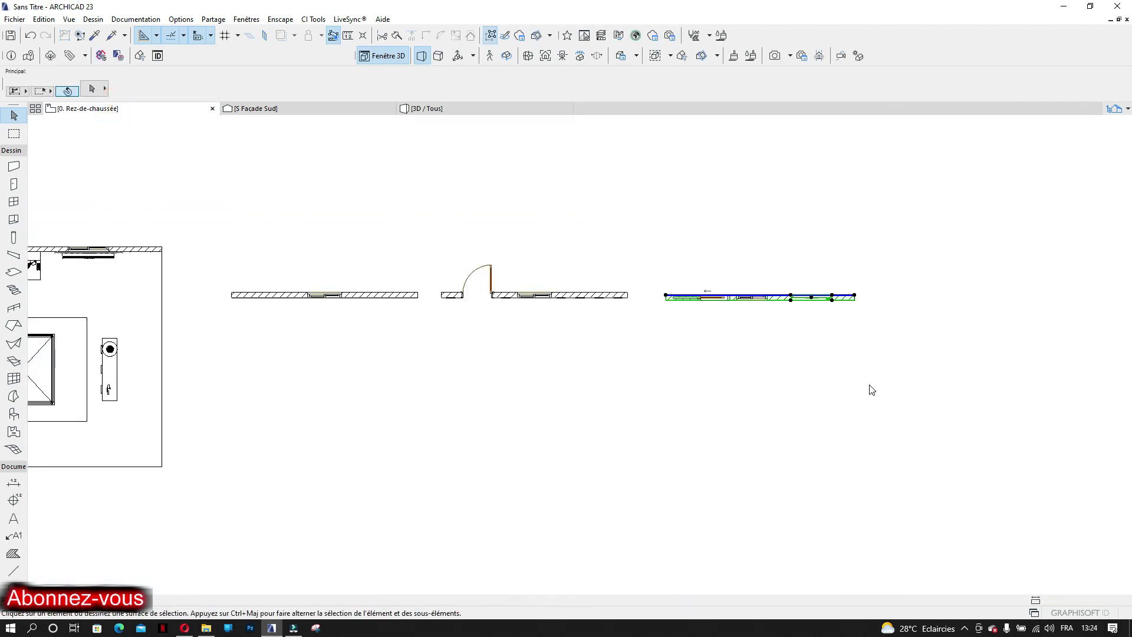
{"action": "left_click", "coordinate": [675, 294]}
{"action": "scroll", "coordinate": [680, 295], "scroll_direction": "up", "scroll_amount": 1}
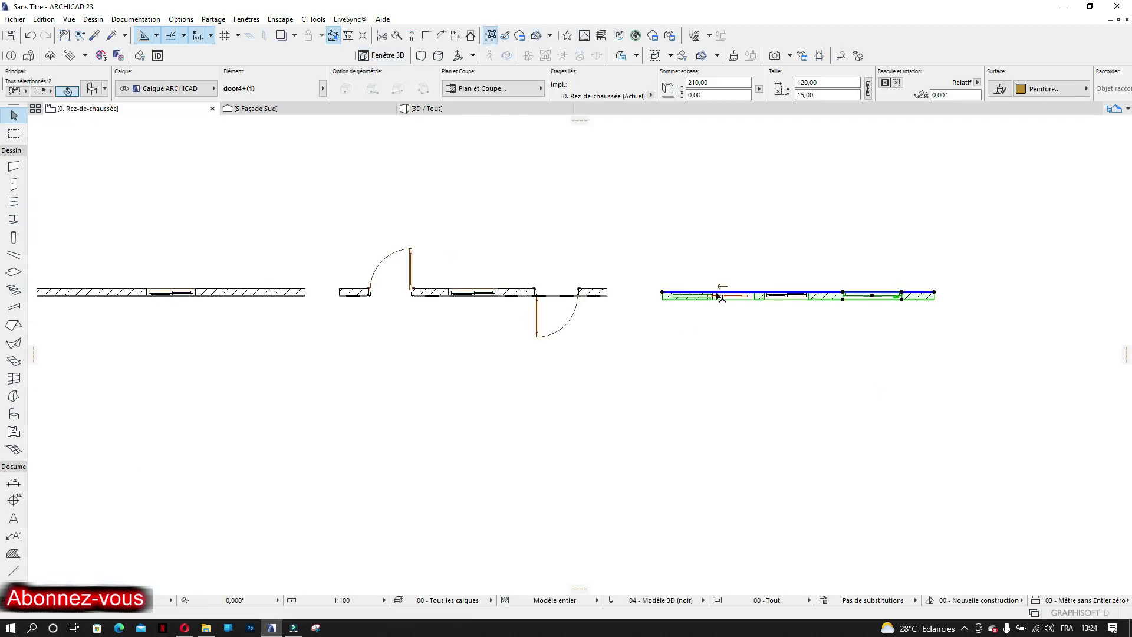
{"action": "left_click", "coordinate": [935, 292]}
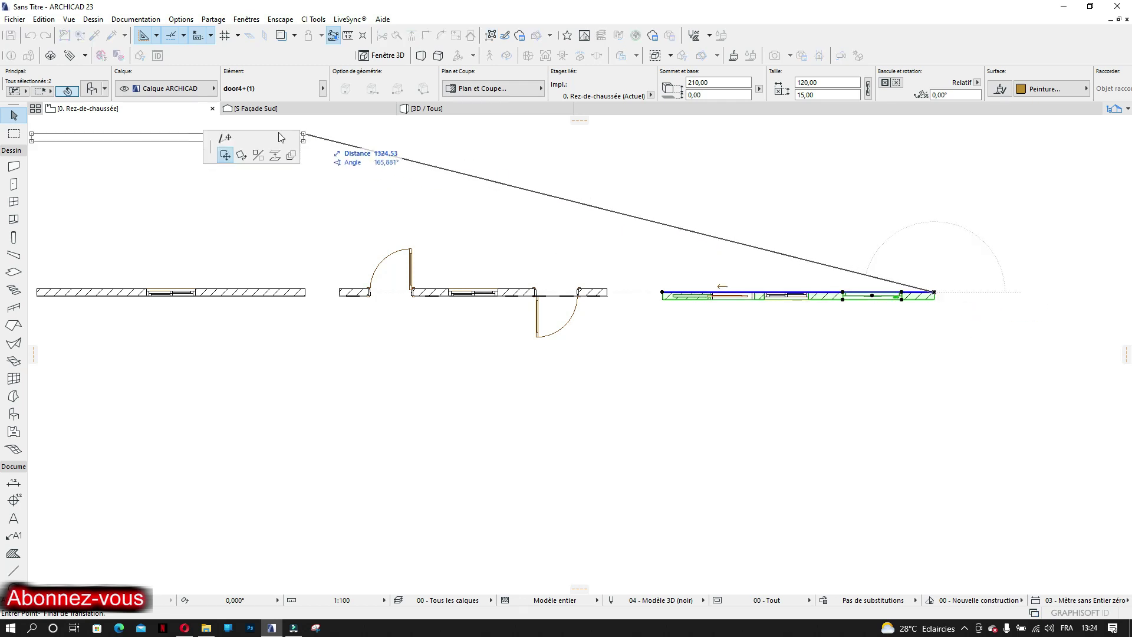
{"action": "left_click", "coordinate": [228, 138]}
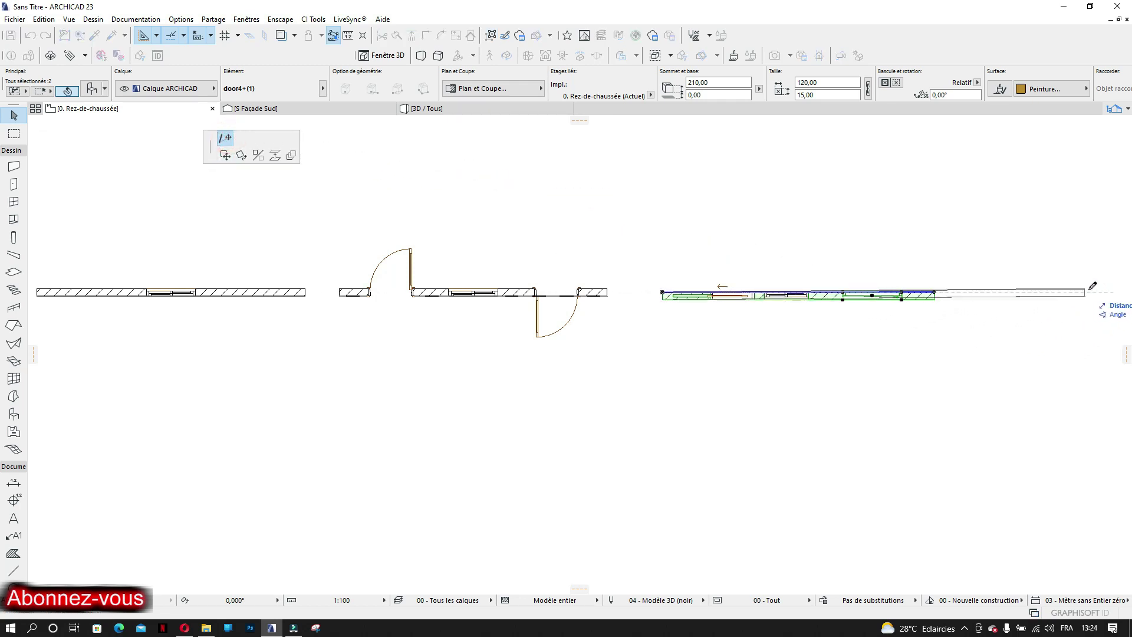
{"action": "left_click", "coordinate": [1096, 292]}
Stretch the stone-clad wall straight along its own line toward the neighbouring brick wall, leaving a gap between them
{"action": "mouse_move", "coordinate": [317, 118]}
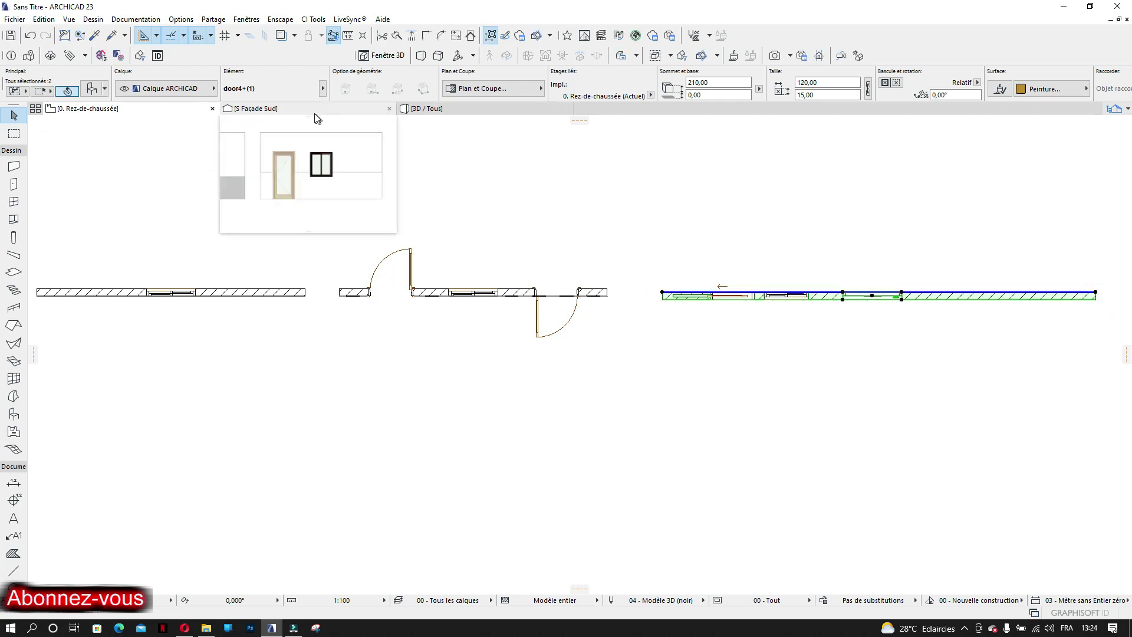
{"action": "middle_click_drag", "start_coordinate": [456, 310], "coordinate": [328, 293]}
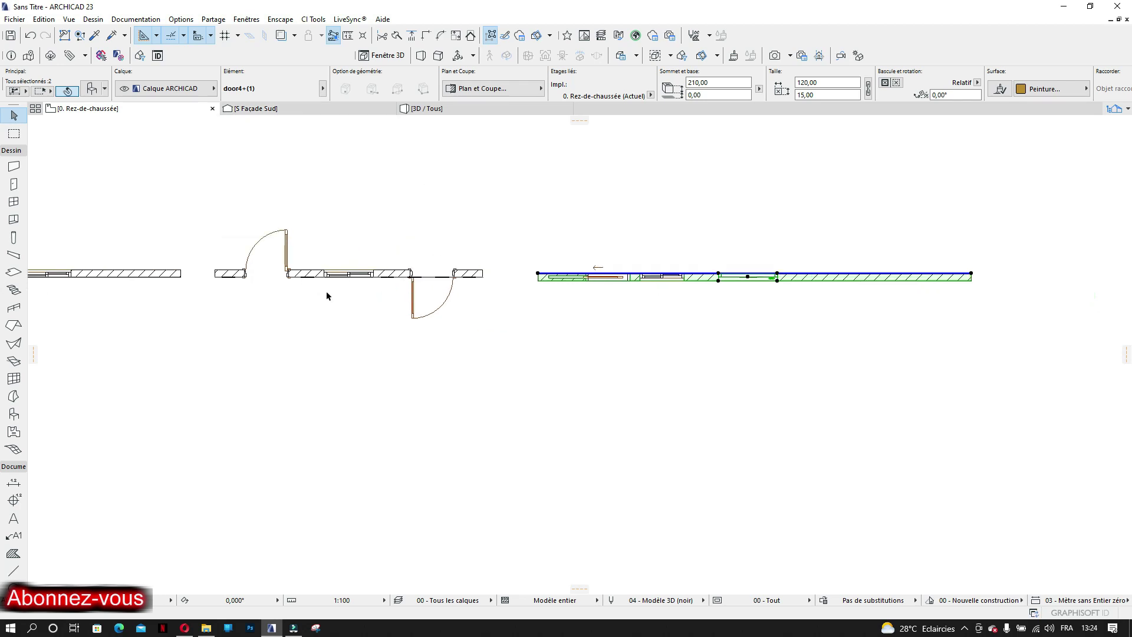
{"action": "left_click", "coordinate": [476, 278]}
{"action": "scroll", "coordinate": [475, 279], "scroll_direction": "up", "scroll_amount": 4}
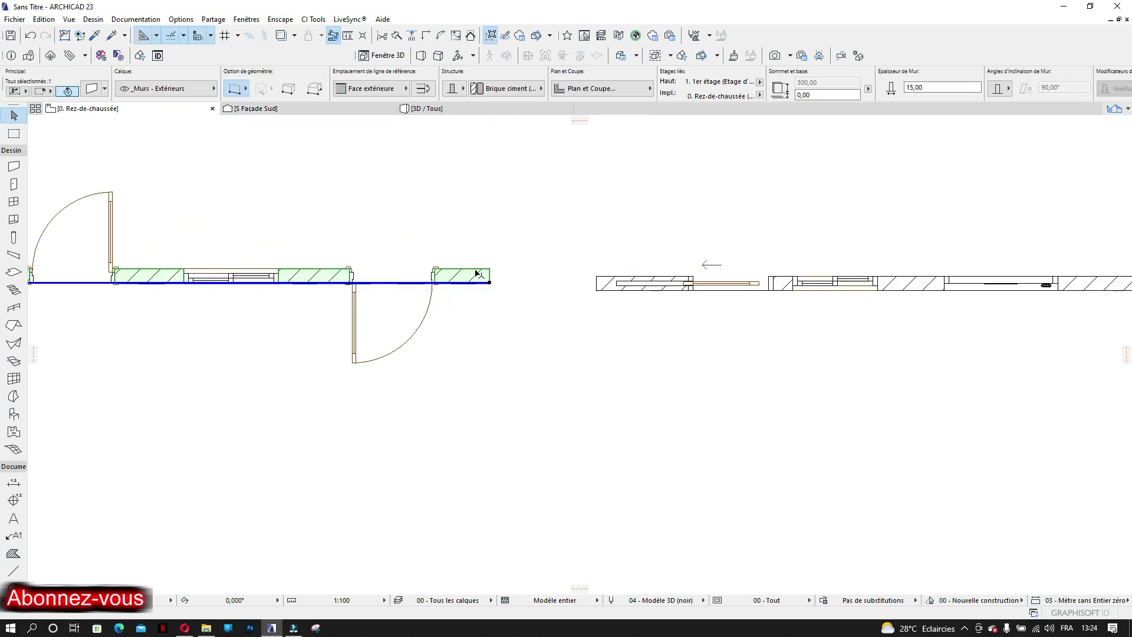
{"action": "left_click", "coordinate": [499, 291]}
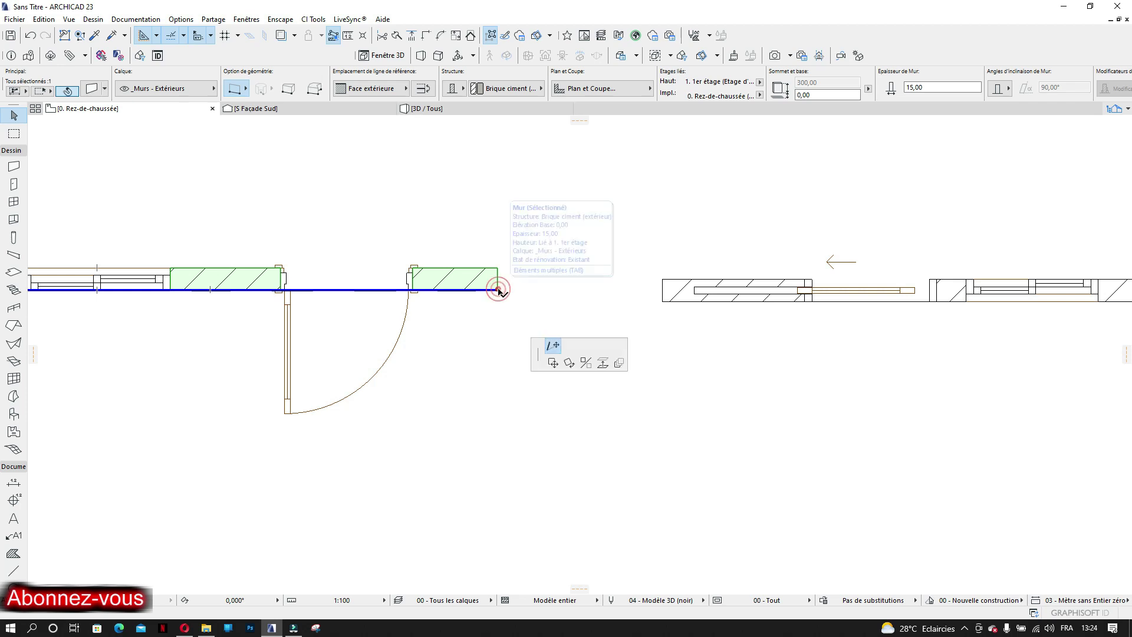
{"action": "left_click", "coordinate": [601, 290]}
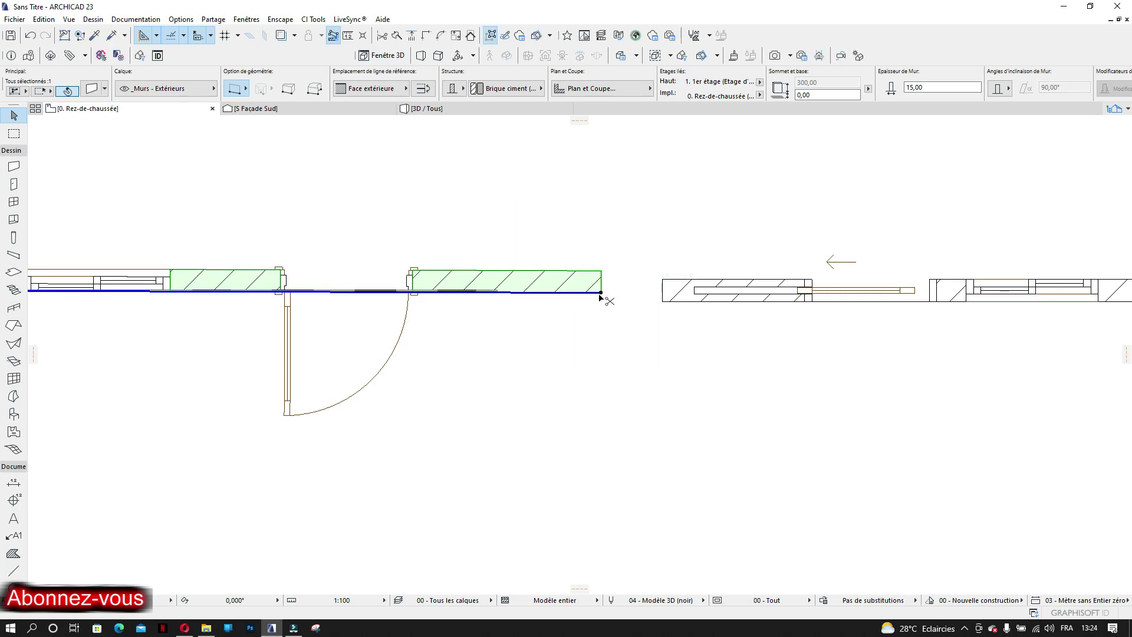
{"action": "key", "text": "ctrl+z"}
{"action": "left_click", "coordinate": [498, 290]}
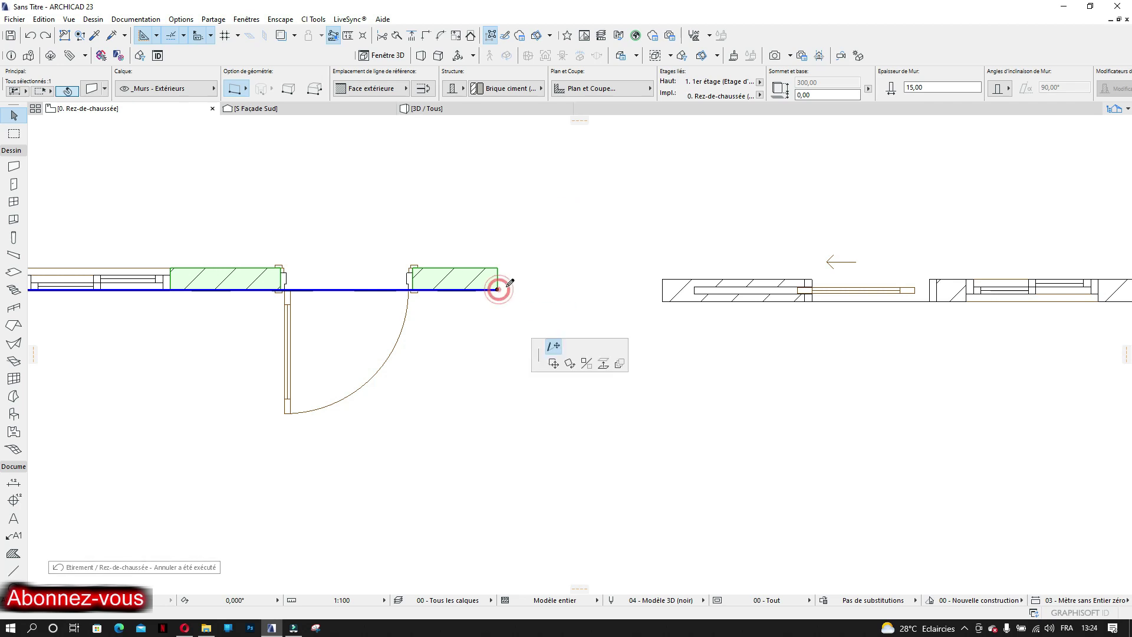
{"action": "left_click", "coordinate": [613, 289]}
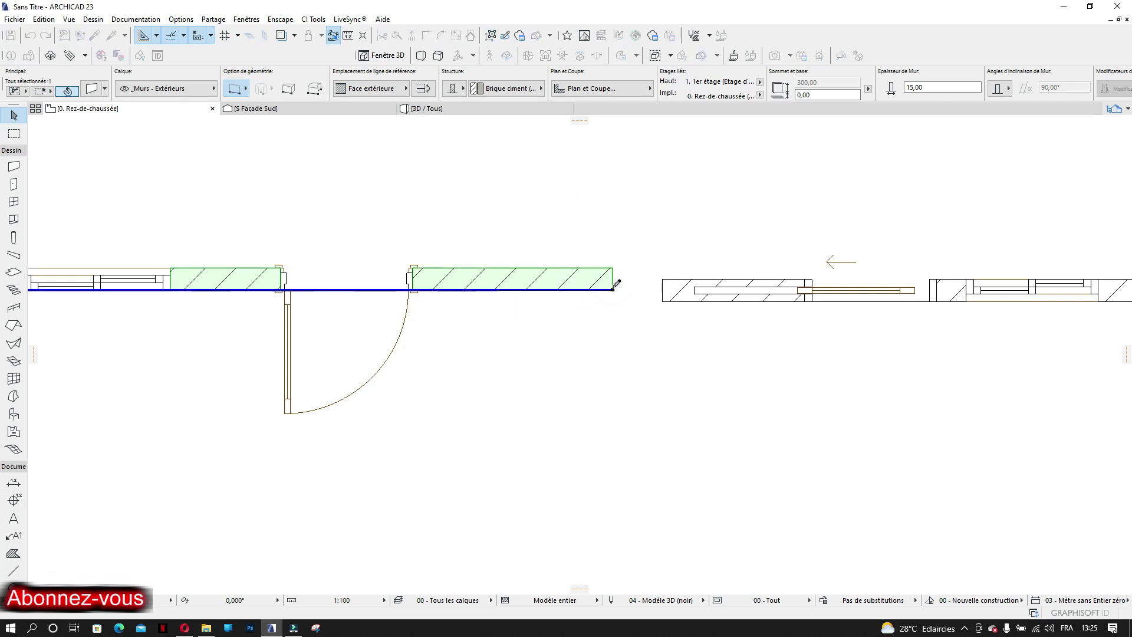
In the 3D view, place a 90 × 210 Porte 23 door in the extended part of the textured-brick wall, beyond its decorative wooden door
{"action": "left_click", "coordinate": [466, 108]}
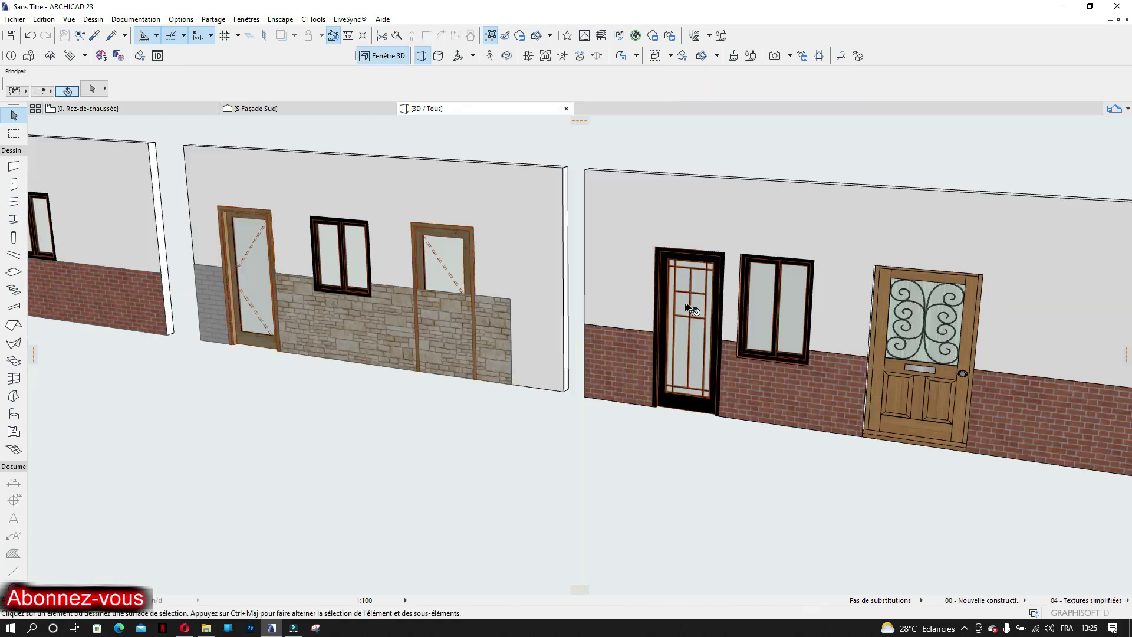
{"action": "scroll", "coordinate": [754, 339], "scroll_direction": "down", "scroll_amount": 1}
{"action": "middle_click_drag", "start_coordinate": [755, 340], "coordinate": [590, 274]}
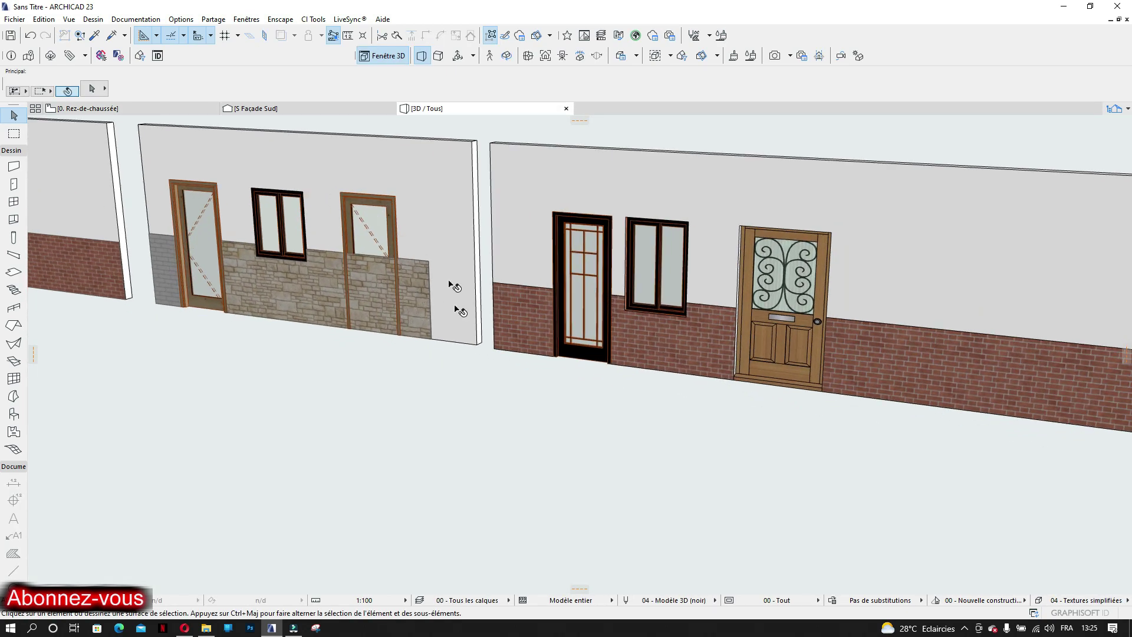
{"action": "scroll", "coordinate": [501, 321], "scroll_direction": "down", "scroll_amount": 1}
{"action": "middle_click_drag", "start_coordinate": [501, 321], "coordinate": [436, 297]}
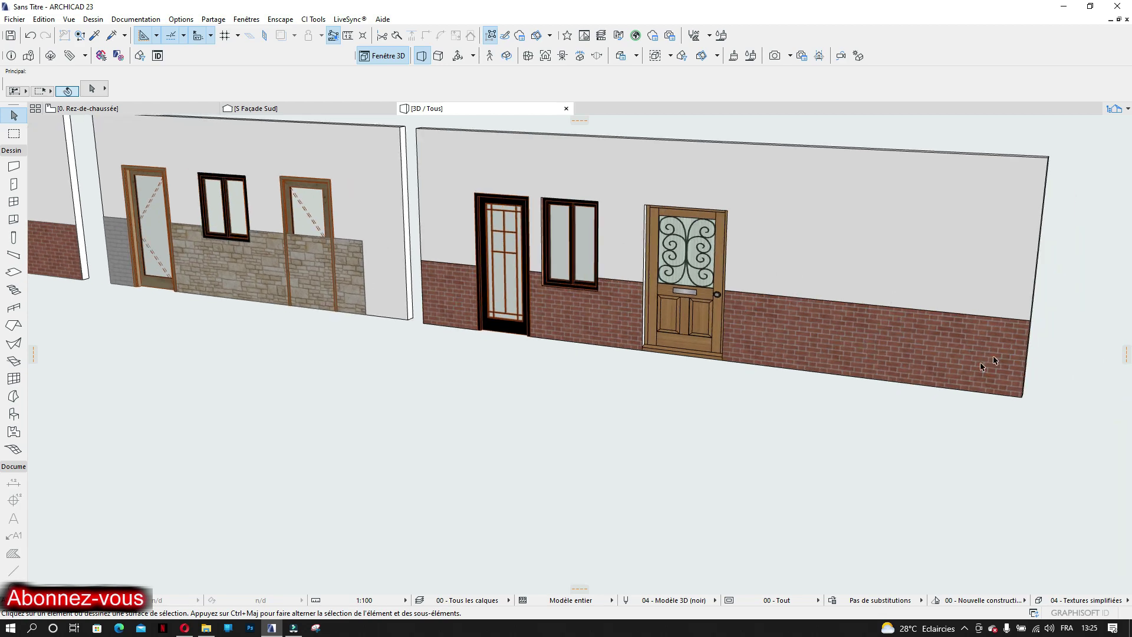
{"action": "middle_click_drag", "start_coordinate": [482, 260], "coordinate": [326, 232]}
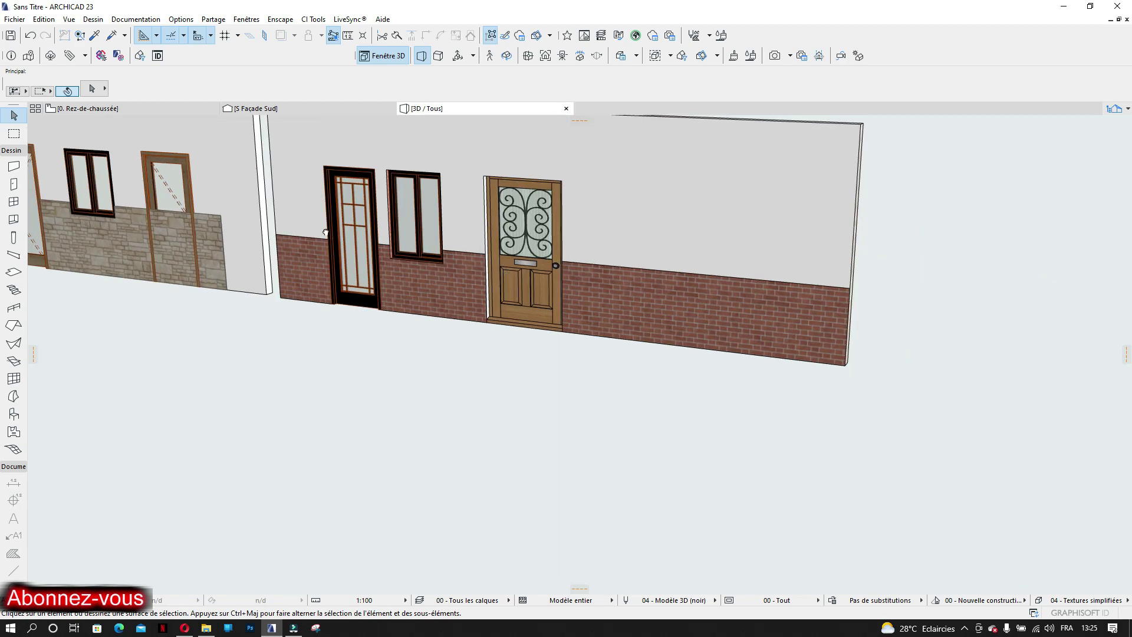
{"action": "left_click", "coordinate": [14, 184]}
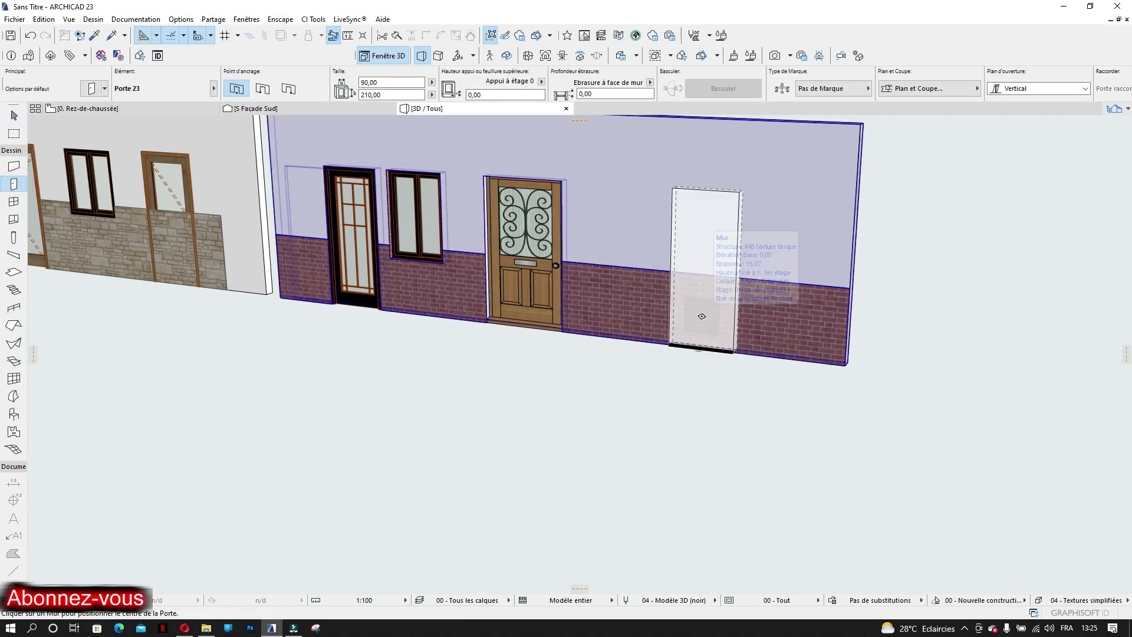
{"action": "left_click", "coordinate": [707, 259]}
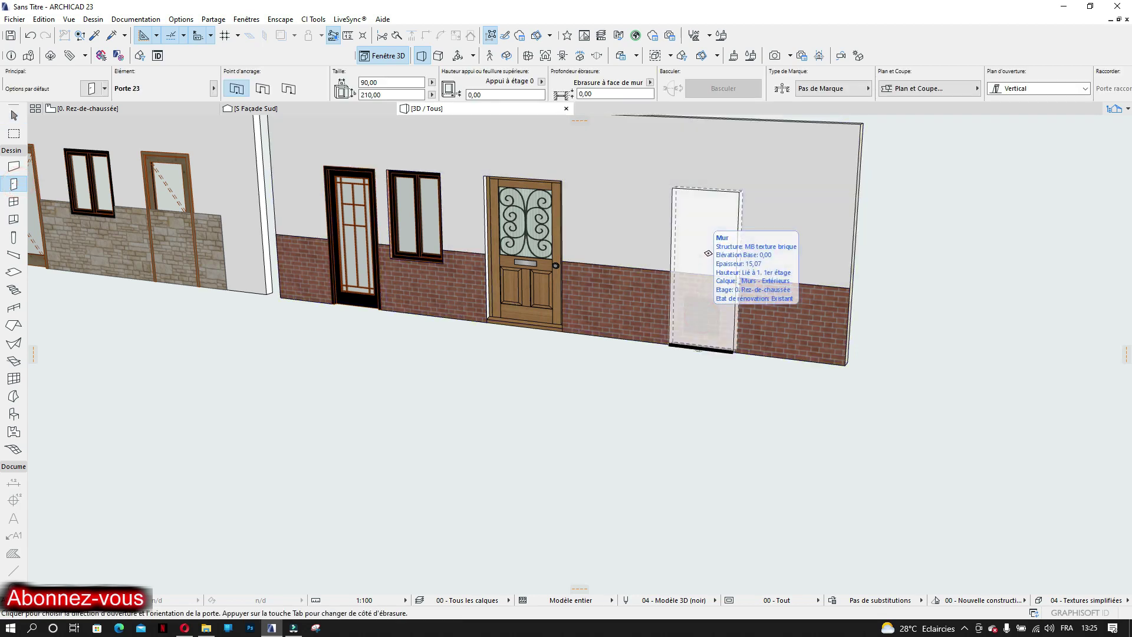
{"action": "left_click", "coordinate": [781, 248]}
{"action": "key", "text": "Escape"}
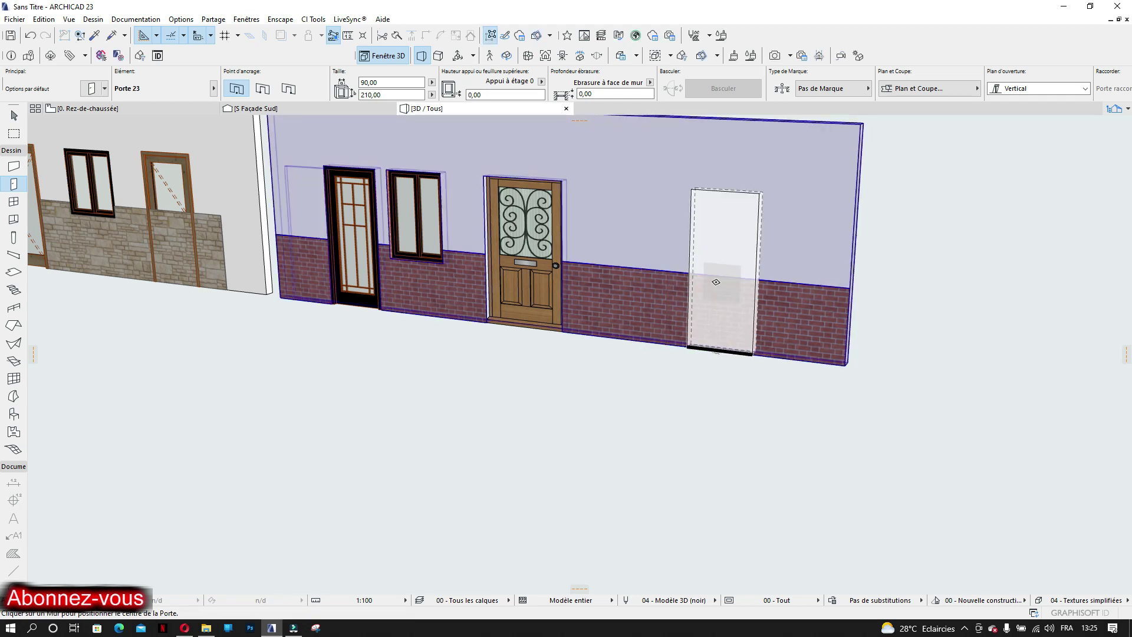
{"action": "left_click", "coordinate": [711, 277]}
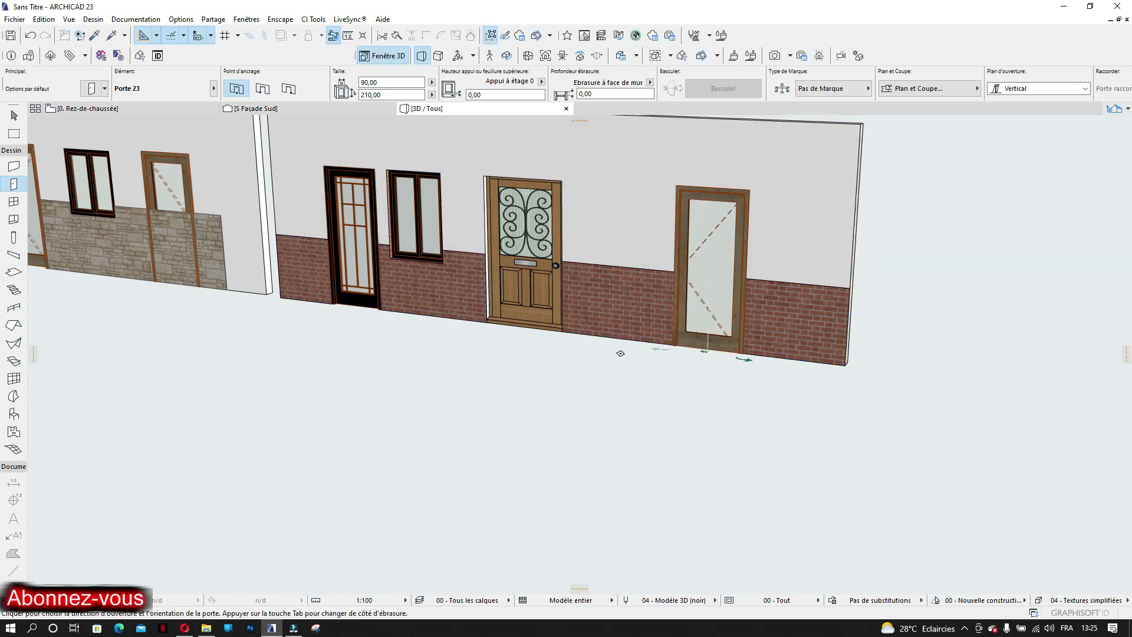
{"action": "left_click", "coordinate": [612, 333]}
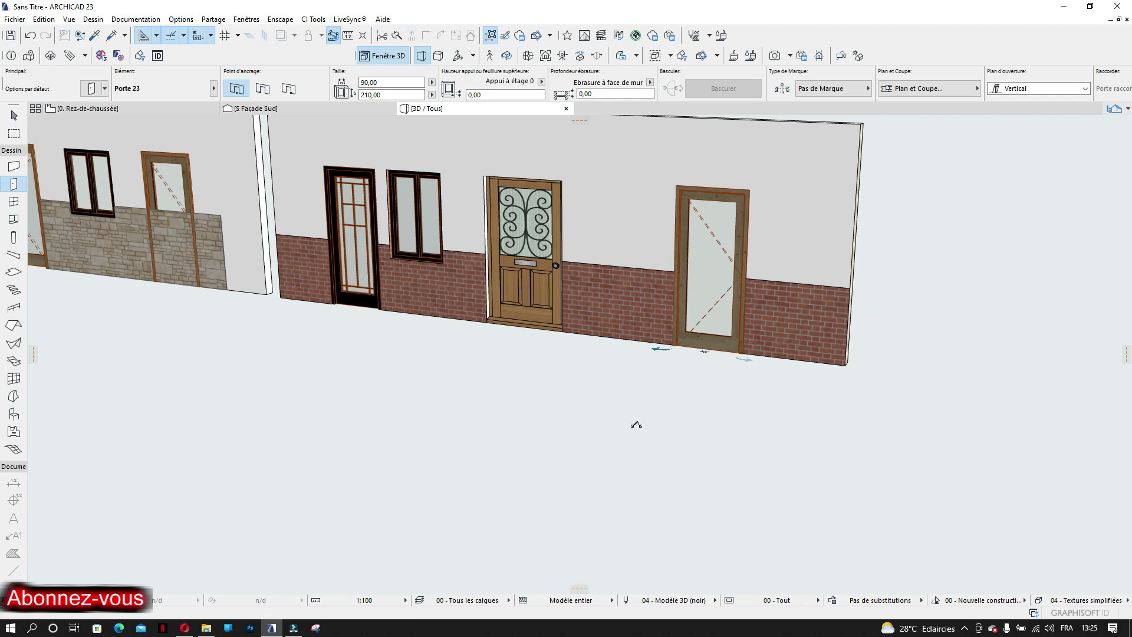
{"action": "scroll", "coordinate": [652, 361], "scroll_direction": "down", "scroll_amount": 3}
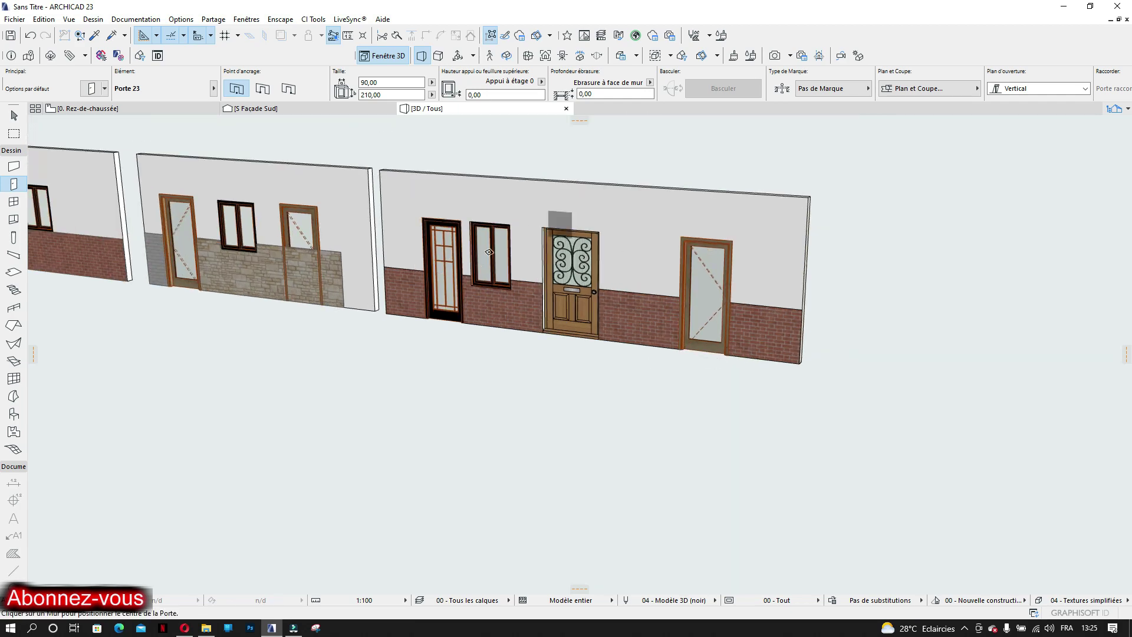
{"action": "key", "text": "Escape"}
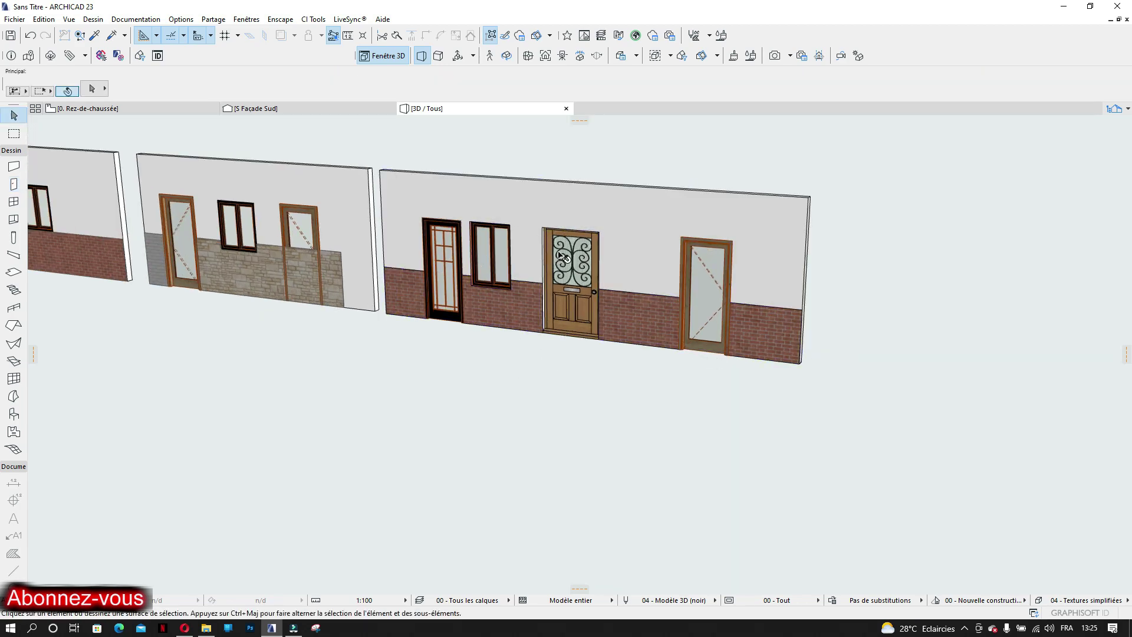
Examine the cladding around the openings along the row of walls and in the furnished bedroom
{"action": "middle_click_drag", "start_coordinate": [560, 256], "coordinate": [604, 255], "text": "shift"}
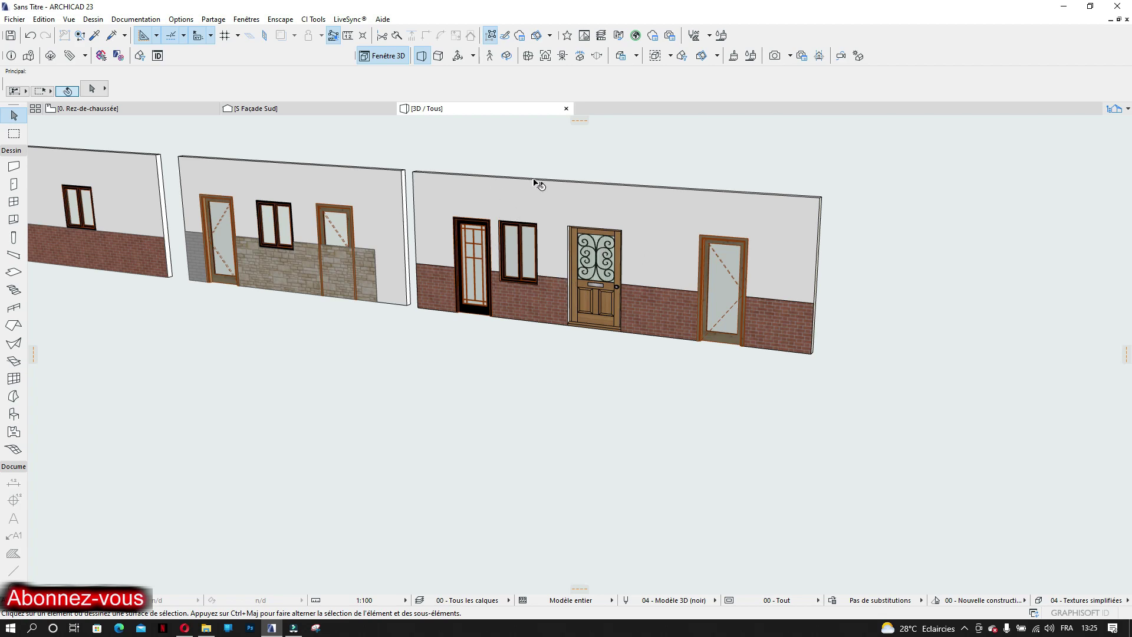
{"action": "scroll", "coordinate": [673, 318], "scroll_direction": "down", "scroll_amount": 1}
{"action": "middle_click_drag", "start_coordinate": [672, 319], "coordinate": [922, 324]}
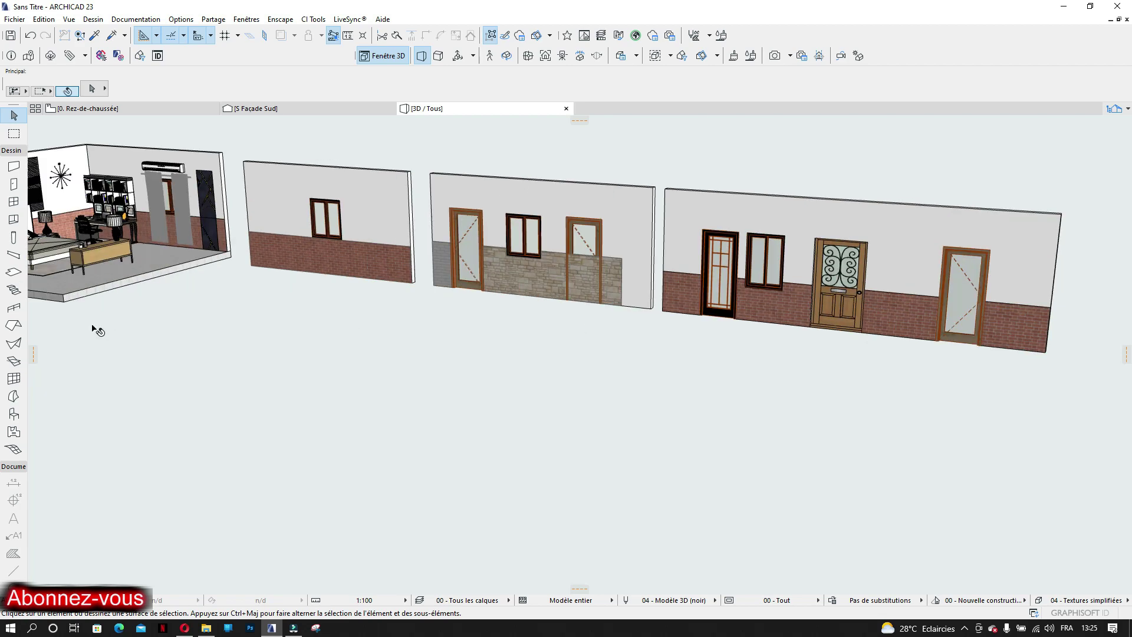
{"action": "middle_click_drag", "start_coordinate": [104, 329], "coordinate": [387, 342]}
{"action": "scroll", "coordinate": [314, 232], "scroll_direction": "up", "scroll_amount": 3}
{"action": "scroll", "coordinate": [314, 232], "scroll_direction": "up", "scroll_amount": 5}
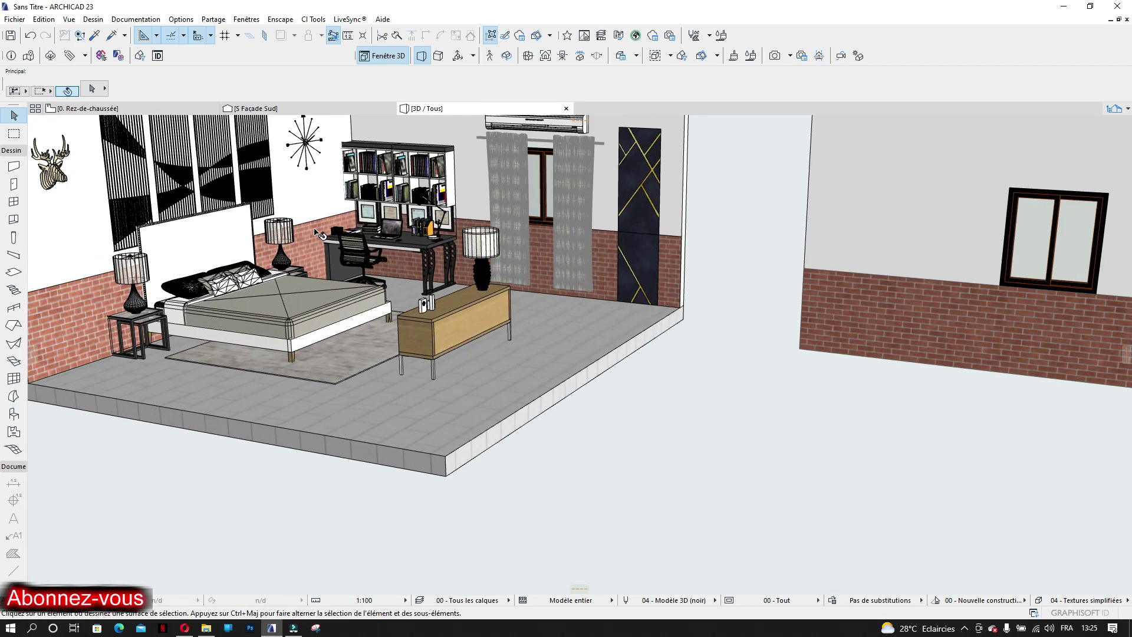
{"action": "middle_click_drag", "start_coordinate": [314, 232], "coordinate": [412, 311]}
{"action": "scroll", "coordinate": [416, 311], "scroll_direction": "down", "scroll_amount": 4}
{"action": "scroll", "coordinate": [507, 316], "scroll_direction": "down", "scroll_amount": 2}
{"action": "scroll", "coordinate": [667, 331], "scroll_direction": "down", "scroll_amount": 2}
Delete the brick-painted morph covering the lower part of the wall that has only a window
{"action": "middle_click_drag", "start_coordinate": [590, 283], "coordinate": [333, 208]}
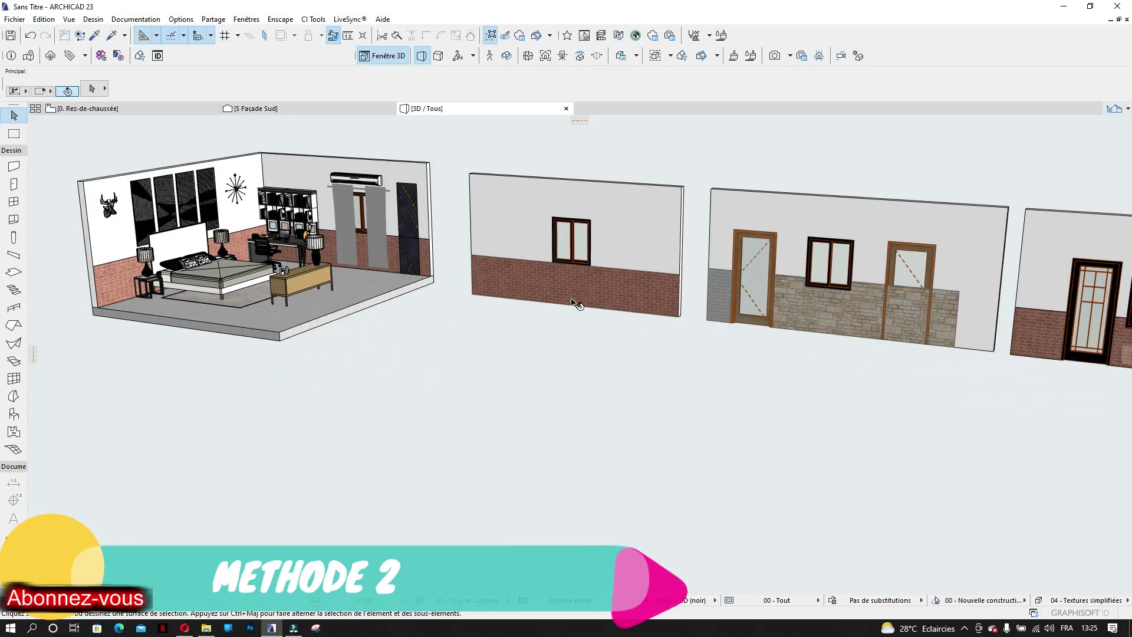
{"action": "left_click", "coordinate": [631, 294]}
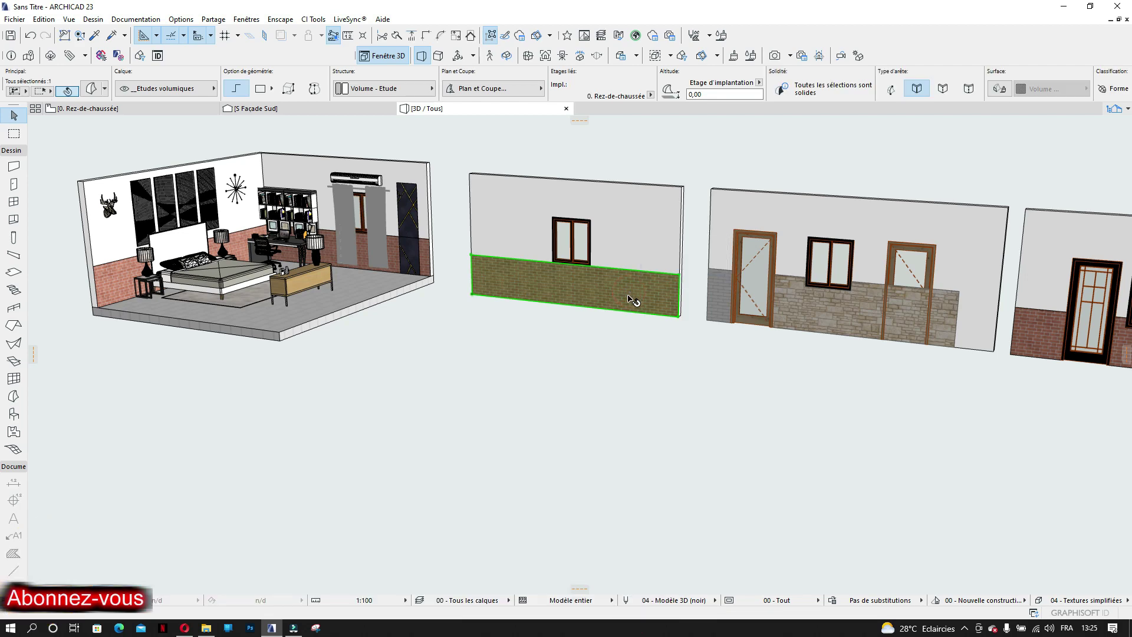
{"action": "key", "text": "Delete"}
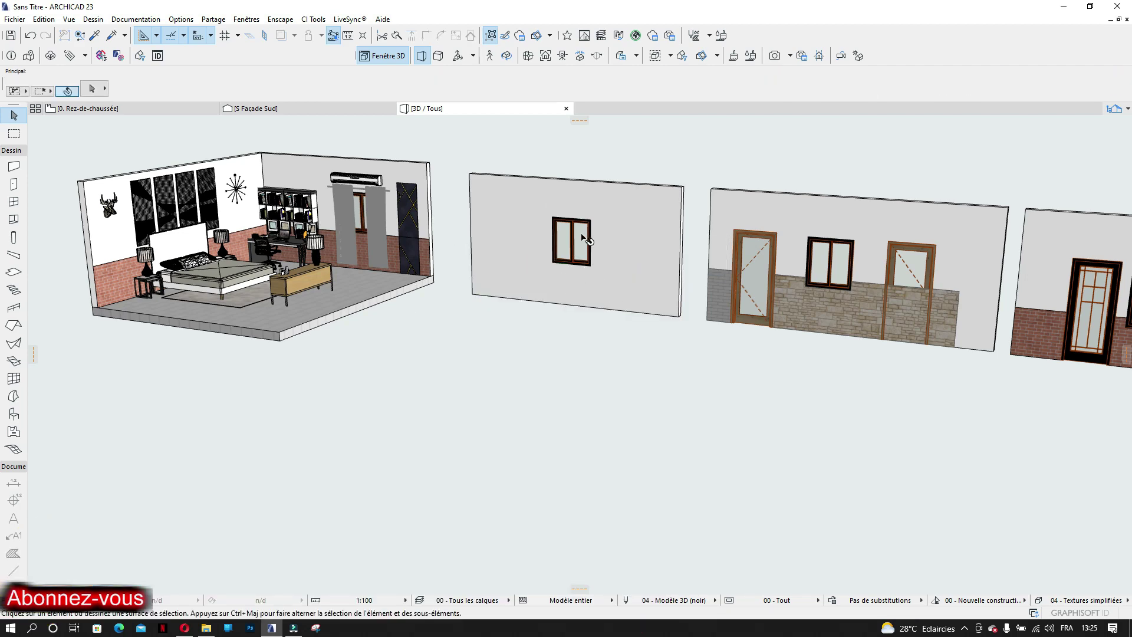
{"action": "scroll", "coordinate": [578, 242], "scroll_direction": "up", "scroll_amount": 3}
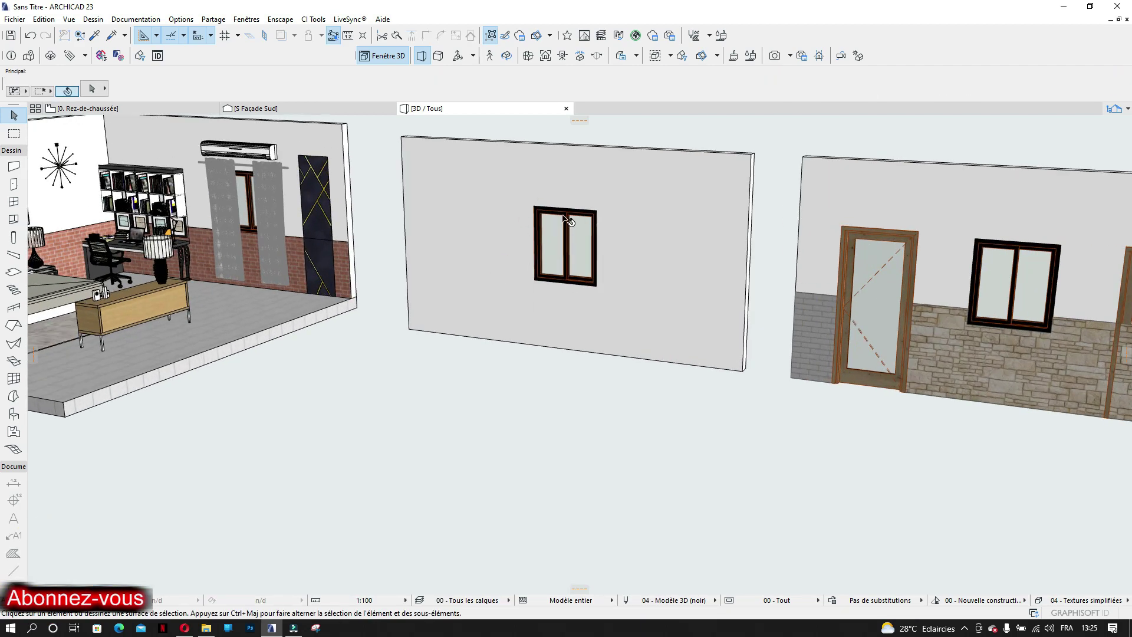
{"action": "scroll", "coordinate": [784, 306], "scroll_direction": "down", "scroll_amount": 3}
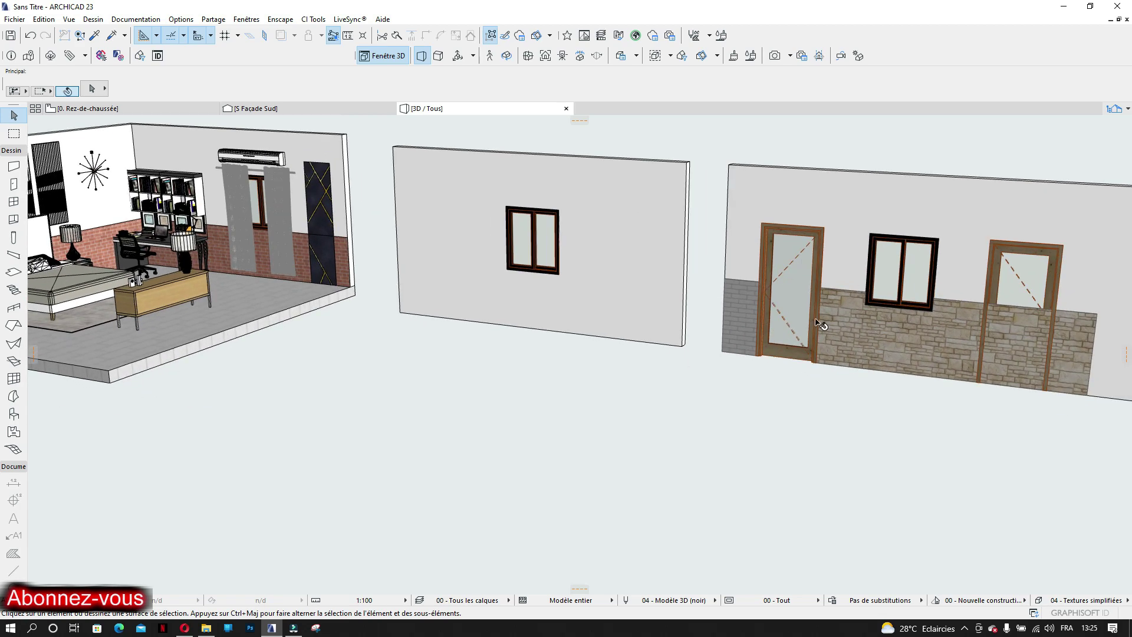
Capture the profile of the plain wall that has only a window as a custom complex profile
{"action": "scroll", "coordinate": [808, 300], "scroll_direction": "down", "scroll_amount": 2}
{"action": "middle_click_drag", "start_coordinate": [806, 292], "coordinate": [766, 310]}
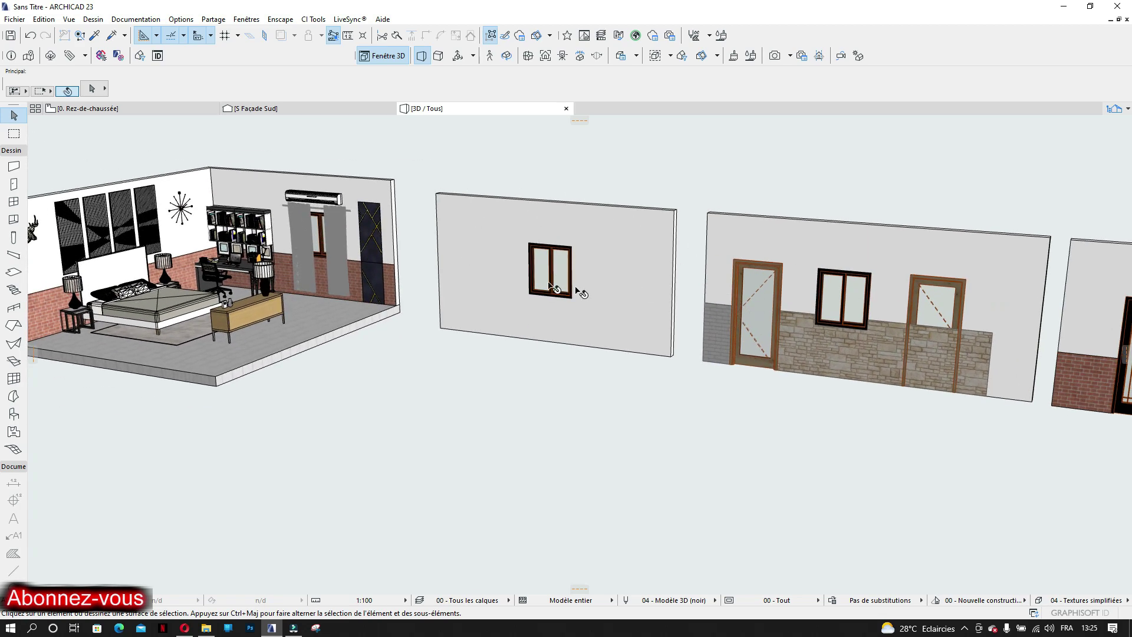
{"action": "scroll", "coordinate": [525, 251], "scroll_direction": "up", "scroll_amount": 2}
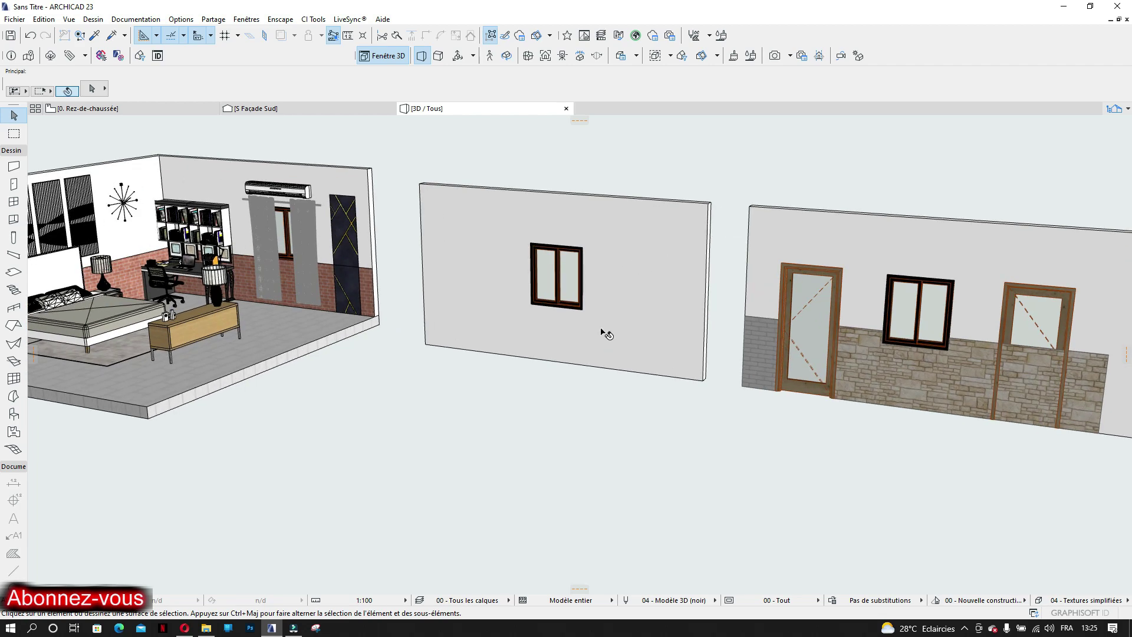
{"action": "left_click", "coordinate": [611, 319]}
{"action": "middle_click_drag", "start_coordinate": [730, 349], "coordinate": [604, 331]}
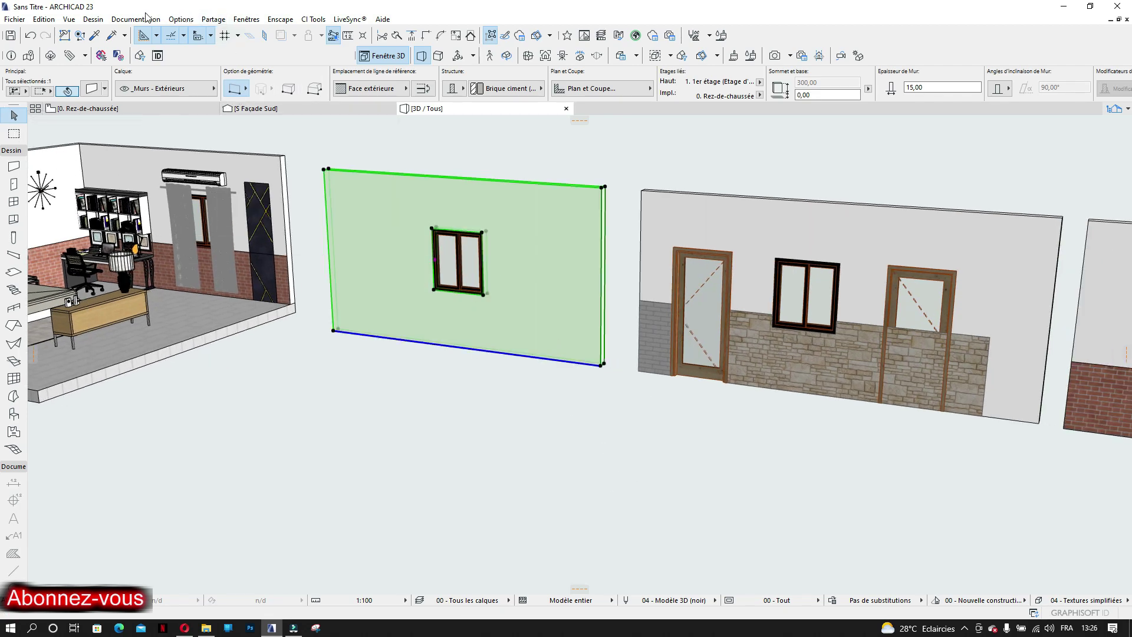
{"action": "left_click", "coordinate": [127, 23]}
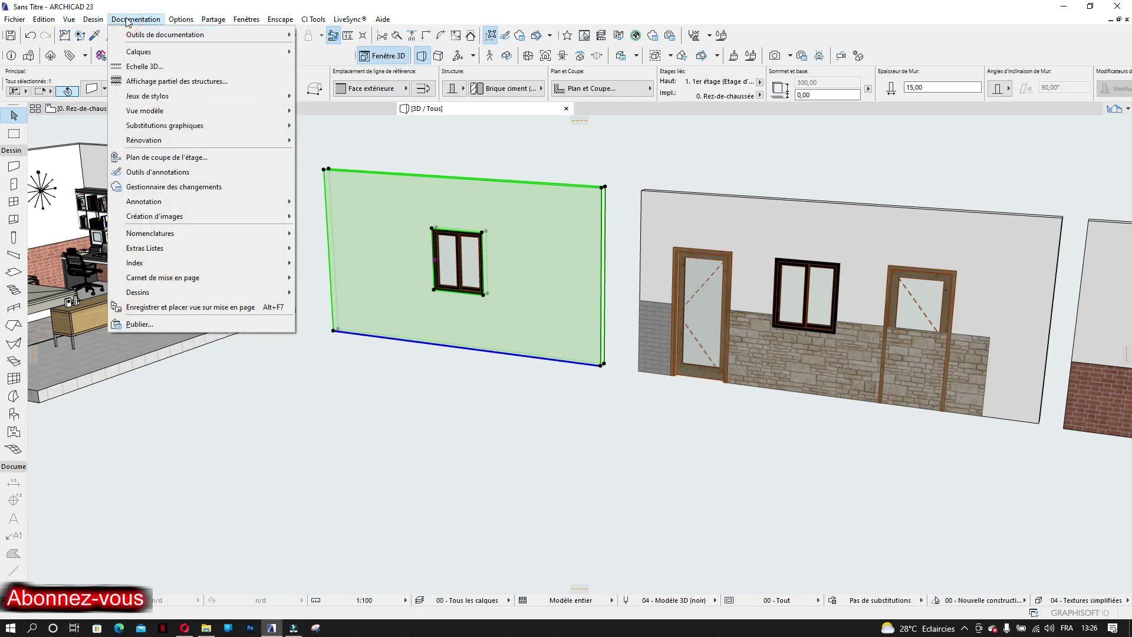
{"action": "mouse_move", "coordinate": [181, 22]}
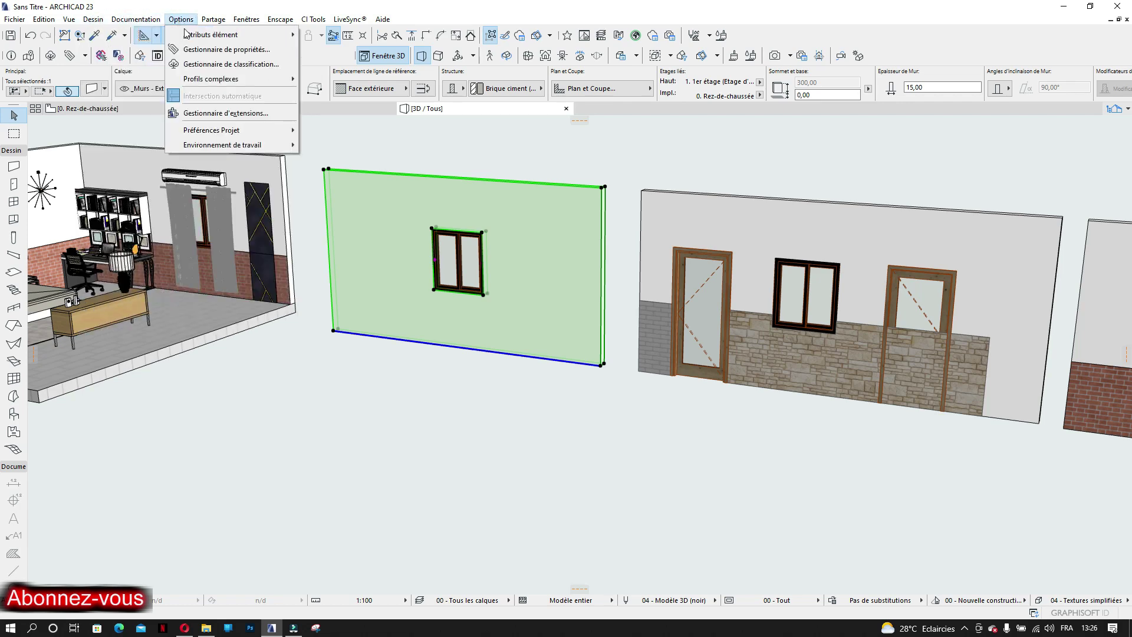
{"action": "mouse_move", "coordinate": [242, 78]}
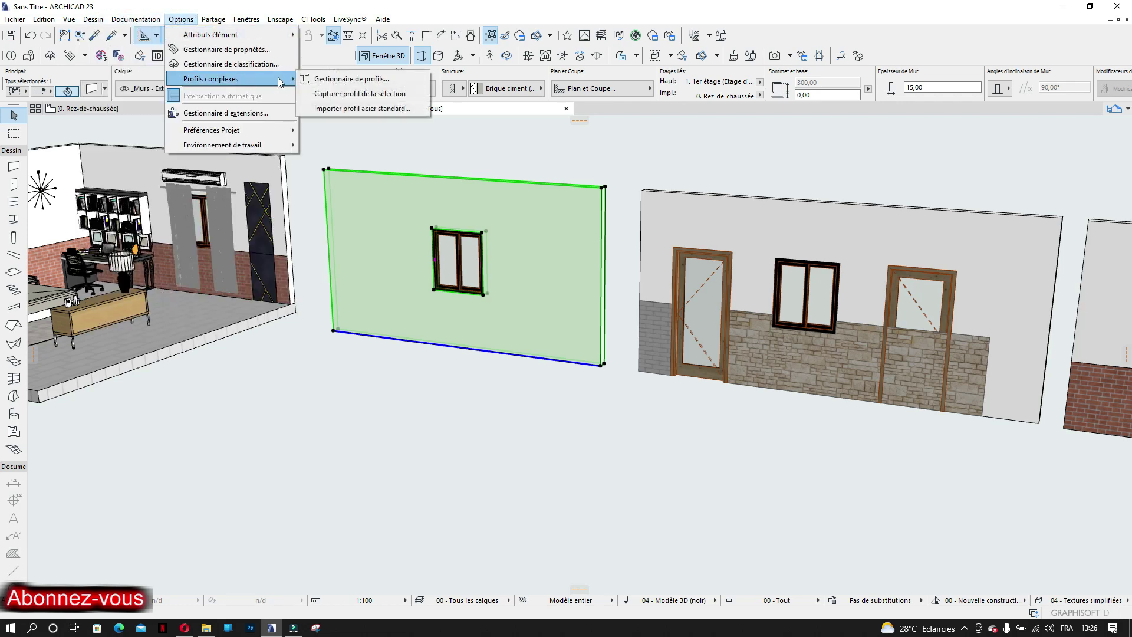
{"action": "left_click", "coordinate": [344, 94]}
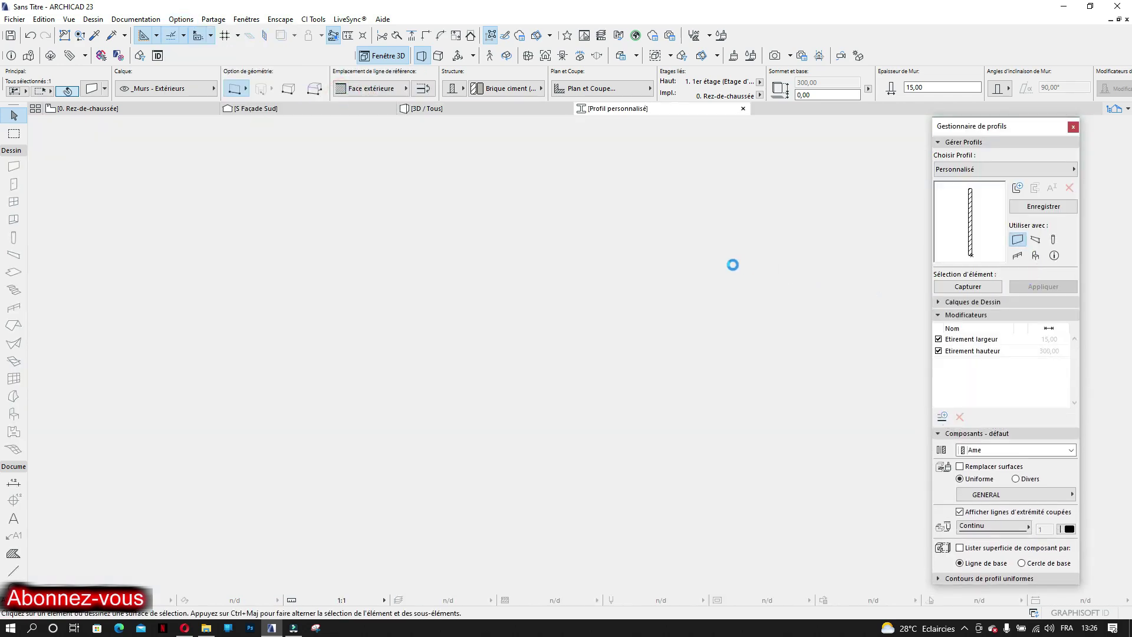
Examine the captured wall section and compare its two faces with the textured wall's reference line in the ground-floor plan
{"action": "scroll", "coordinate": [606, 401], "scroll_direction": "up", "scroll_amount": 4}
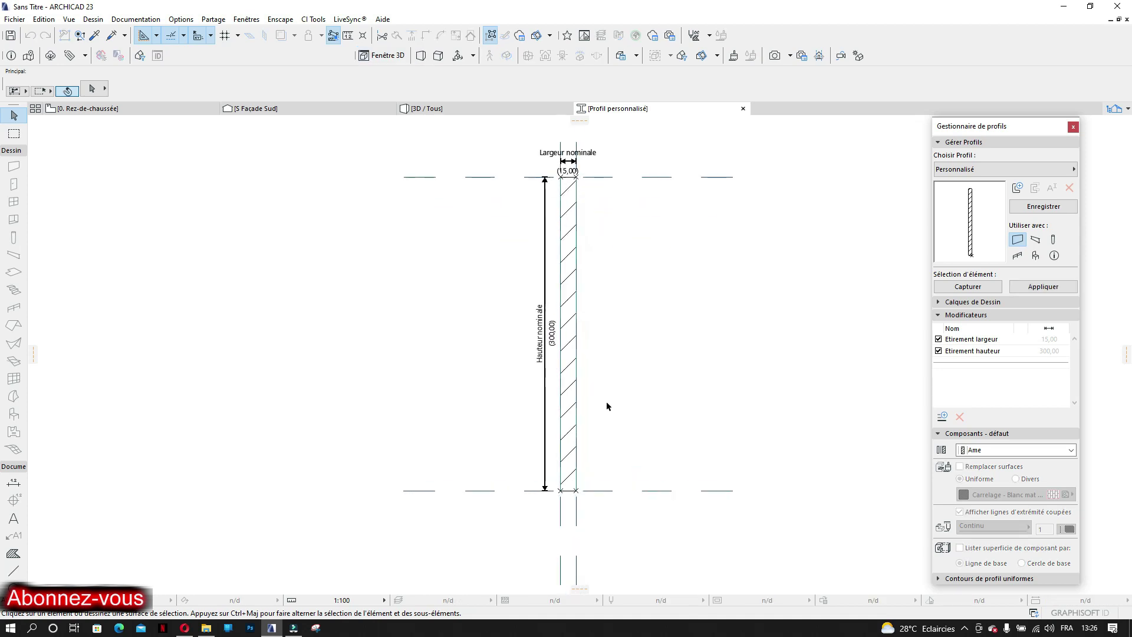
{"action": "scroll", "coordinate": [592, 399], "scroll_direction": "down", "scroll_amount": 3}
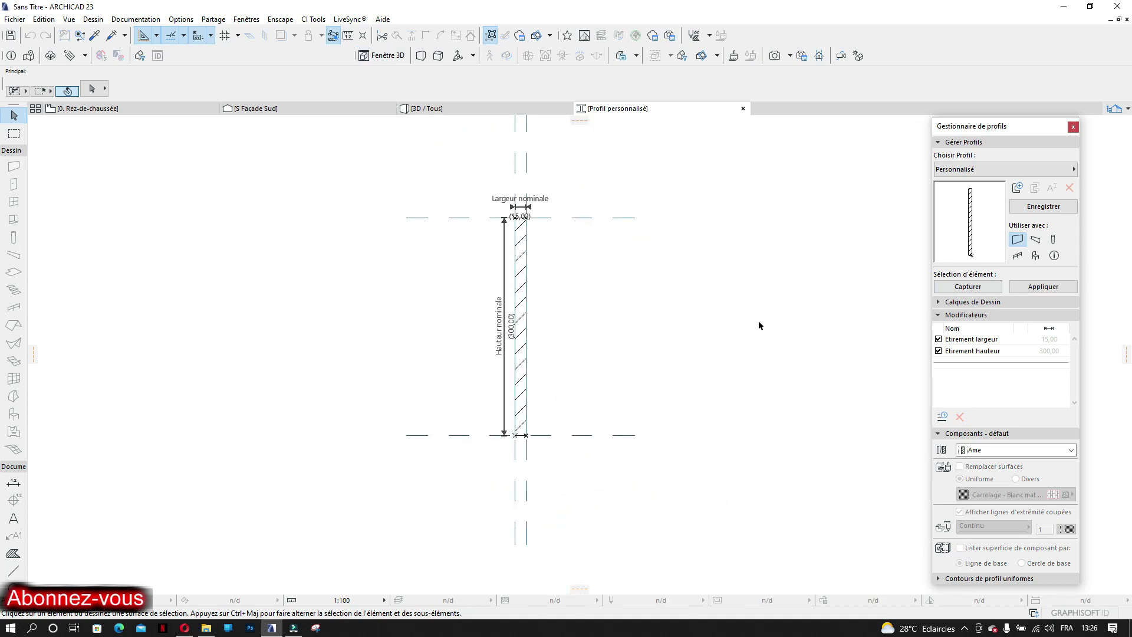
{"action": "scroll", "coordinate": [522, 451], "scroll_direction": "up", "scroll_amount": 3}
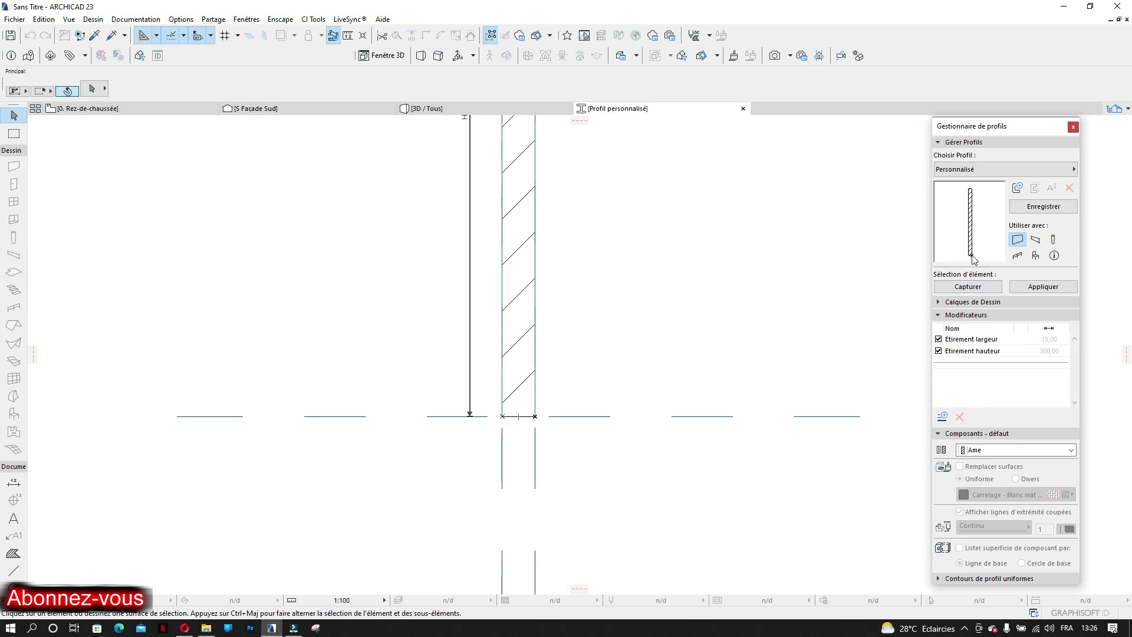
{"action": "scroll", "coordinate": [518, 348], "scroll_direction": "down", "scroll_amount": 4}
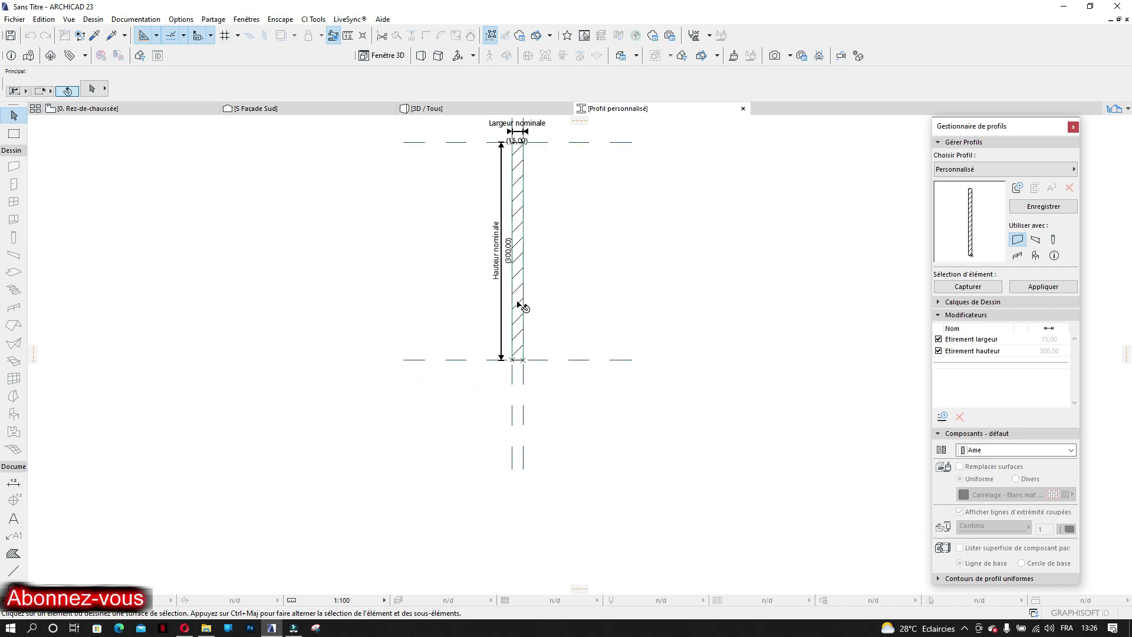
{"action": "scroll", "coordinate": [488, 181], "scroll_direction": "up", "scroll_amount": 2}
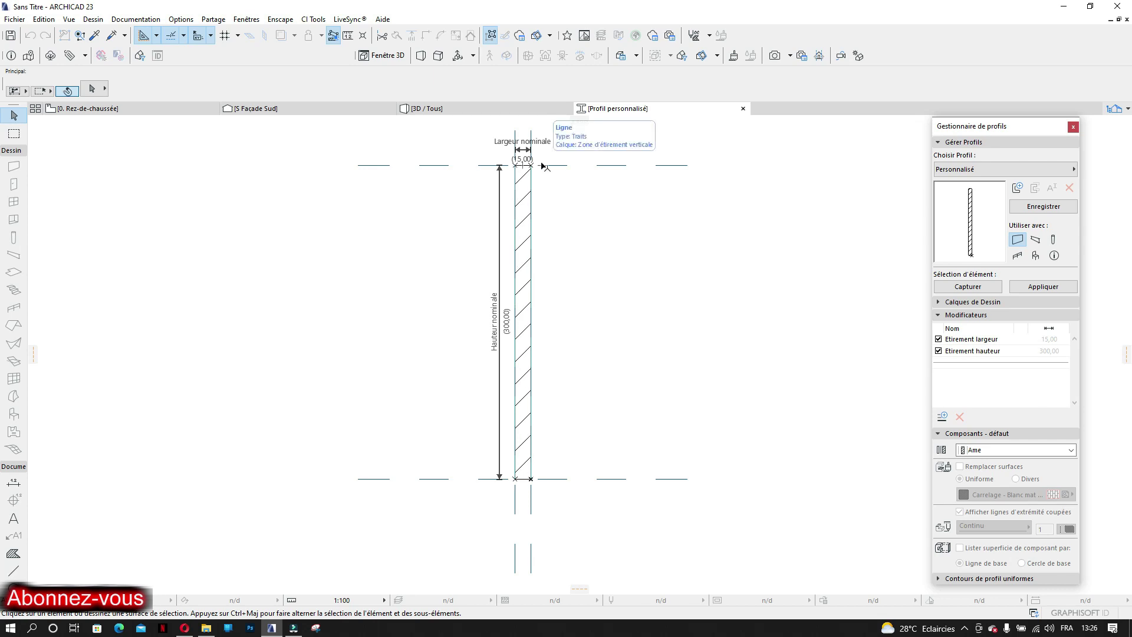
{"action": "left_click", "coordinate": [140, 107]}
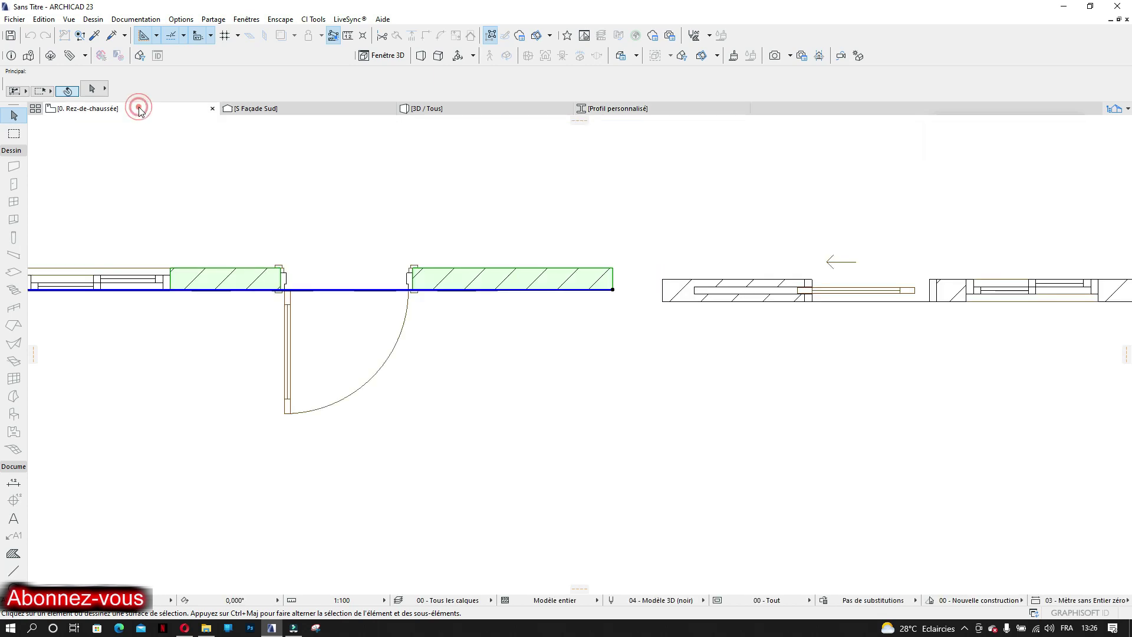
{"action": "left_click", "coordinate": [451, 301]}
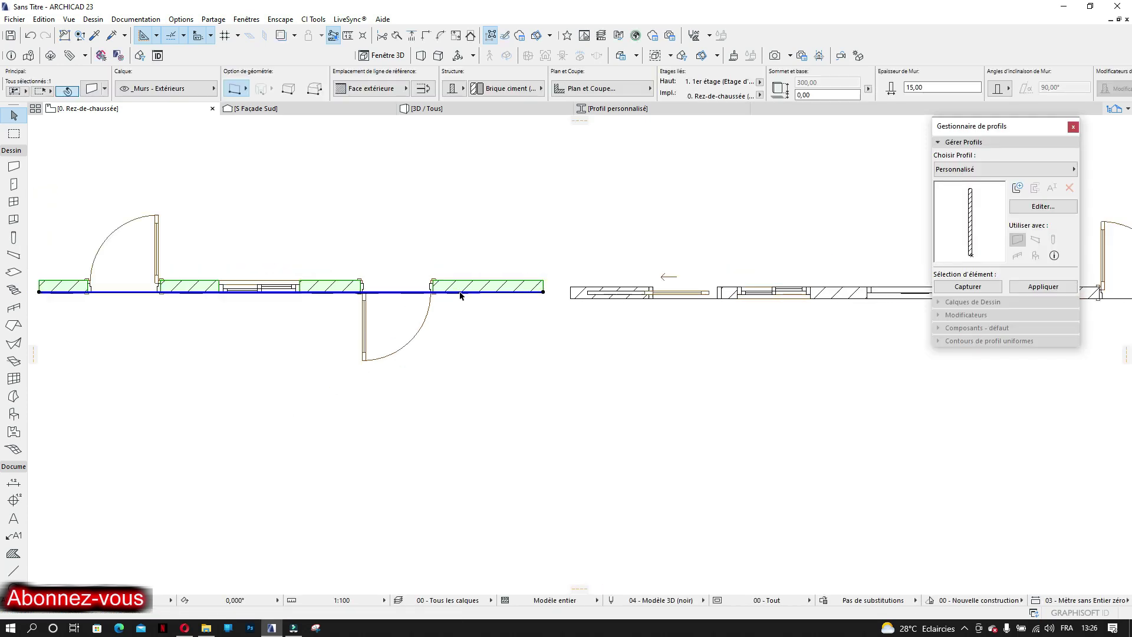
{"action": "scroll", "coordinate": [468, 290], "scroll_direction": "up", "scroll_amount": 1}
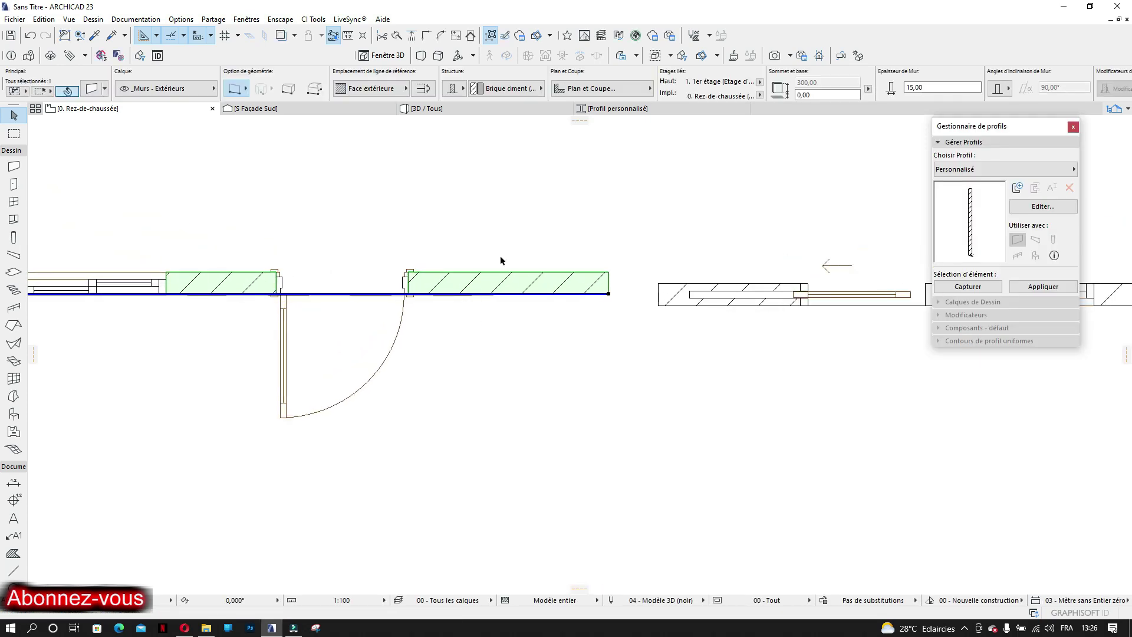
{"action": "scroll", "coordinate": [492, 273], "scroll_direction": "down", "scroll_amount": 2}
{"action": "scroll", "coordinate": [560, 286], "scroll_direction": "up", "scroll_amount": 2}
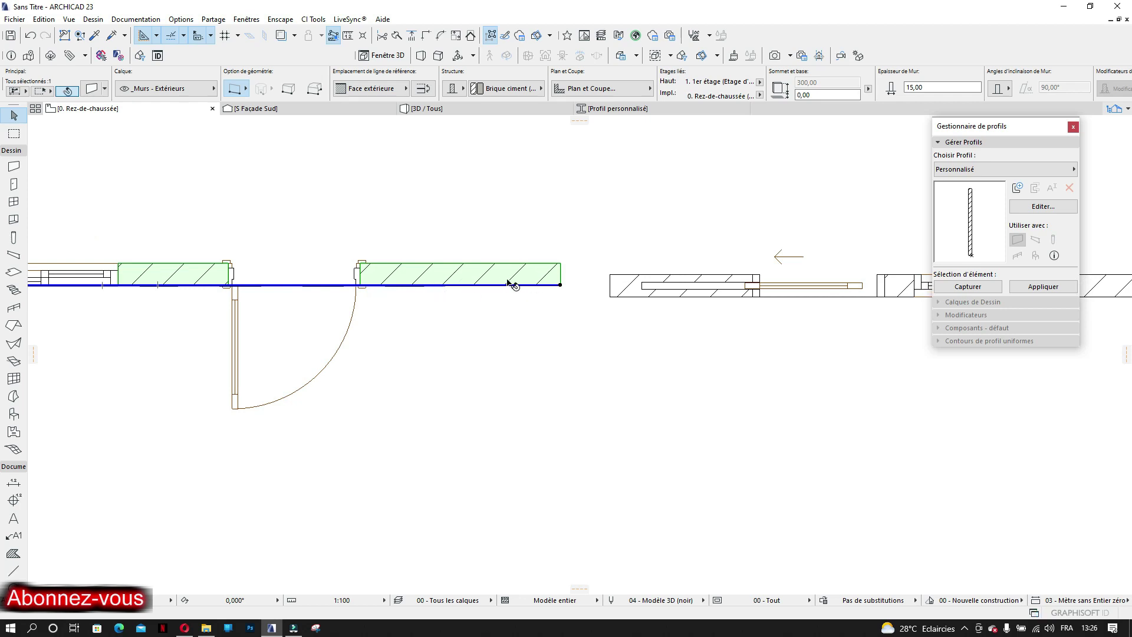
{"action": "scroll", "coordinate": [502, 291], "scroll_direction": "up", "scroll_amount": 3}
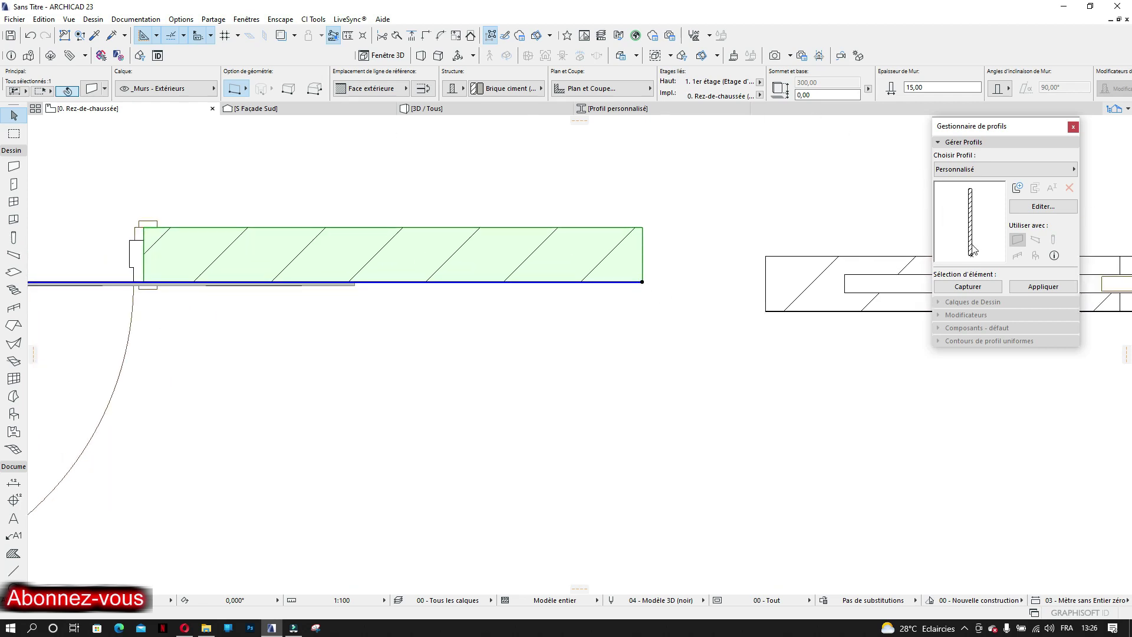
{"action": "left_click", "coordinate": [660, 111]}
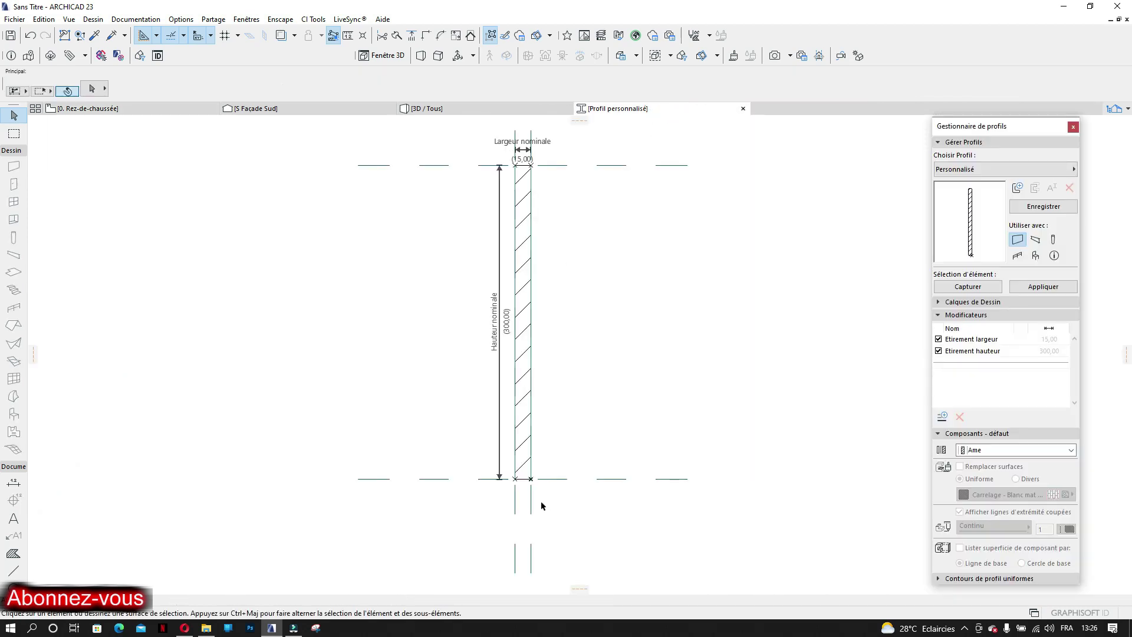
{"action": "scroll", "coordinate": [531, 482], "scroll_direction": "up", "scroll_amount": 4}
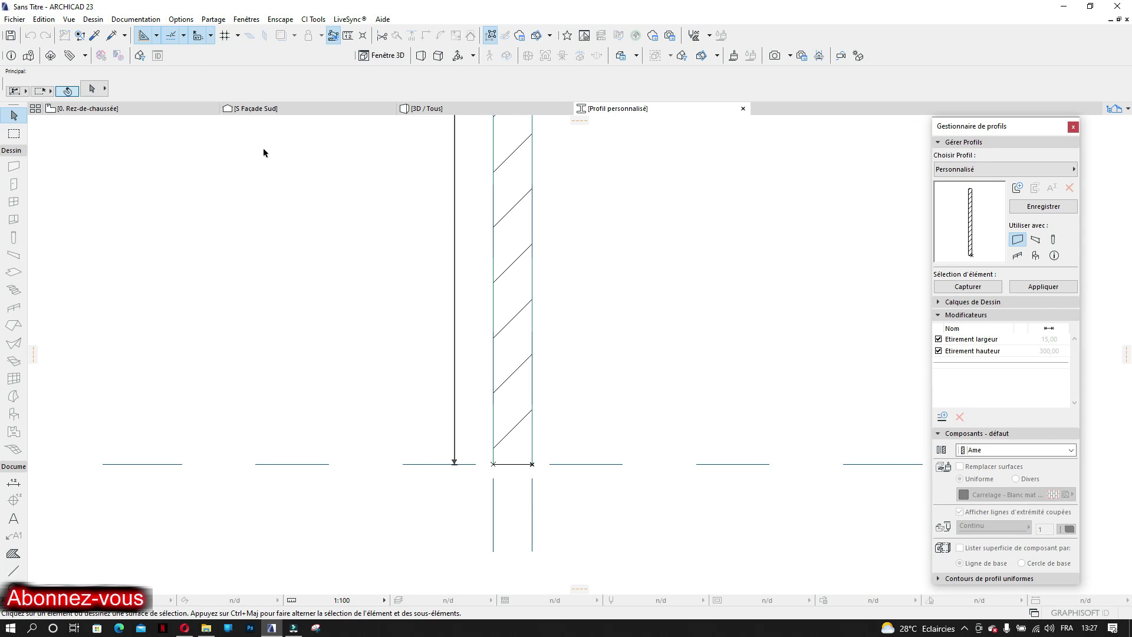
Check in the ground-floor plan which face carries the reference line on the textured wall and on the window-only wall
{"action": "left_click", "coordinate": [303, 107]}
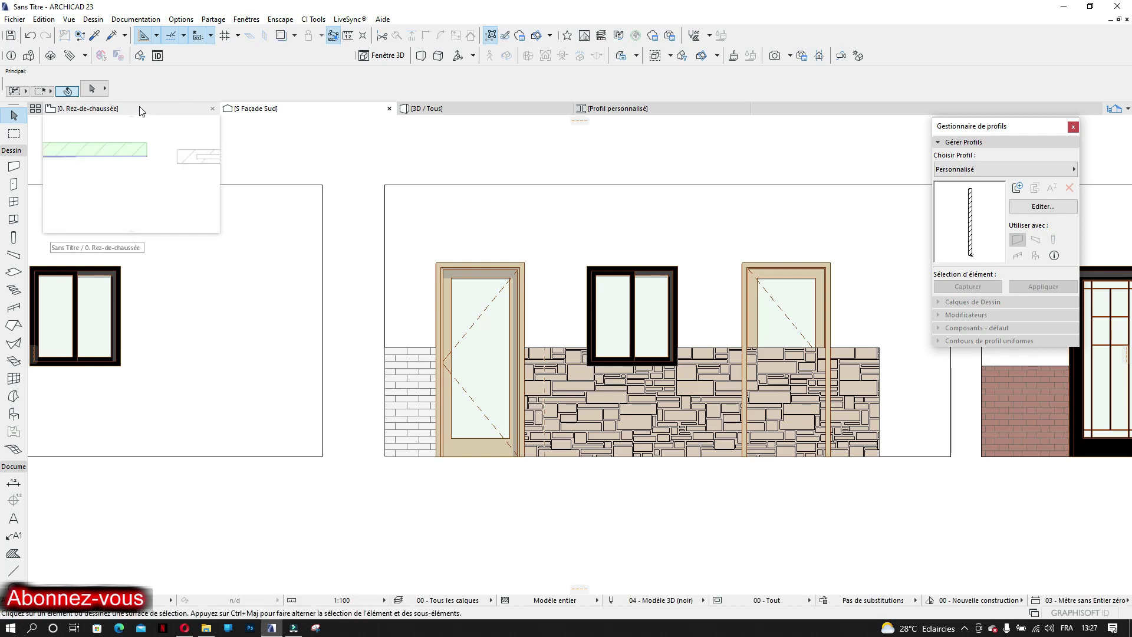
{"action": "left_click", "coordinate": [141, 110]}
{"action": "left_click", "coordinate": [473, 271]}
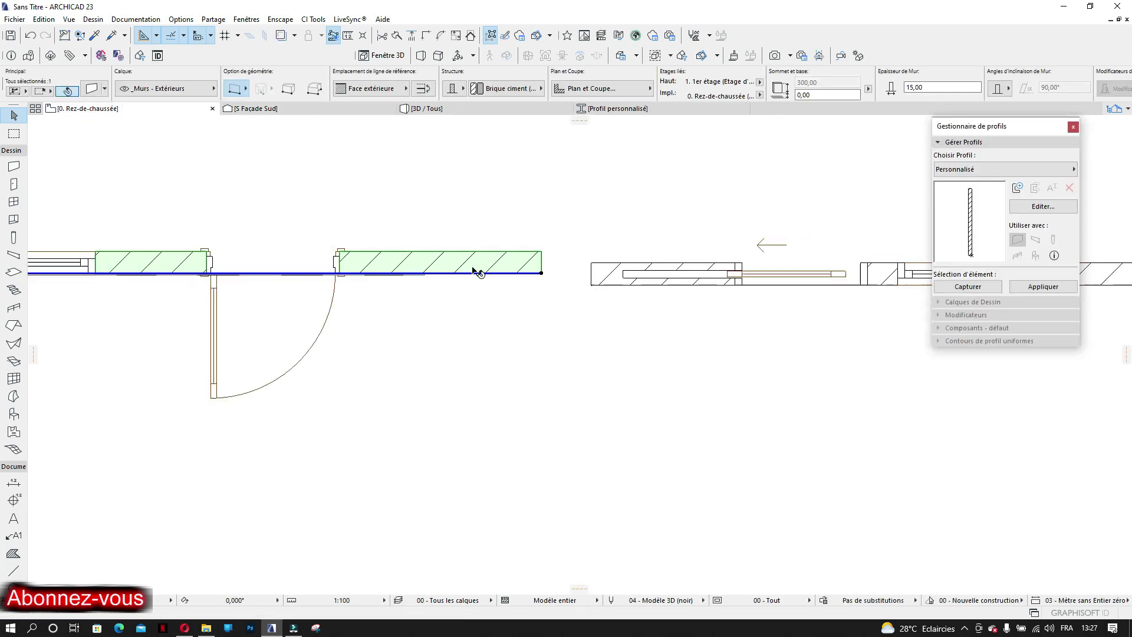
{"action": "scroll", "coordinate": [475, 273], "scroll_direction": "down", "scroll_amount": 3}
{"action": "scroll", "coordinate": [262, 243], "scroll_direction": "down", "scroll_amount": 2}
{"action": "middle_click_drag", "start_coordinate": [286, 260], "coordinate": [453, 290]}
{"action": "scroll", "coordinate": [551, 270], "scroll_direction": "up", "scroll_amount": 3}
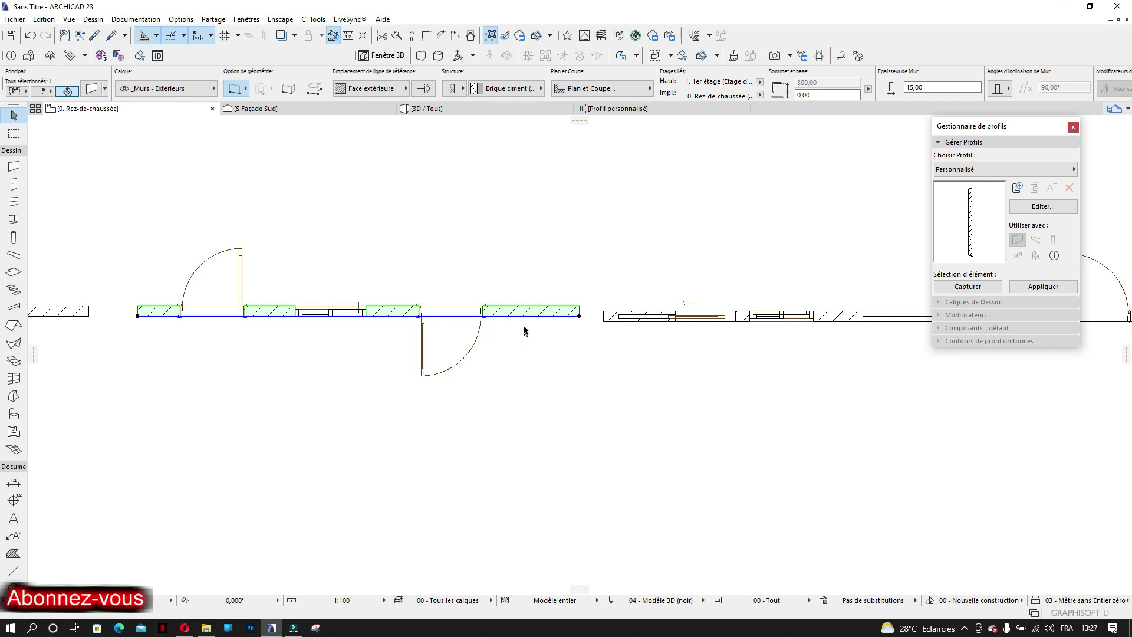
{"action": "scroll", "coordinate": [465, 310], "scroll_direction": "down", "scroll_amount": 2}
{"action": "middle_click_drag", "start_coordinate": [191, 312], "coordinate": [371, 314]}
{"action": "scroll", "coordinate": [348, 313], "scroll_direction": "up", "scroll_amount": 3}
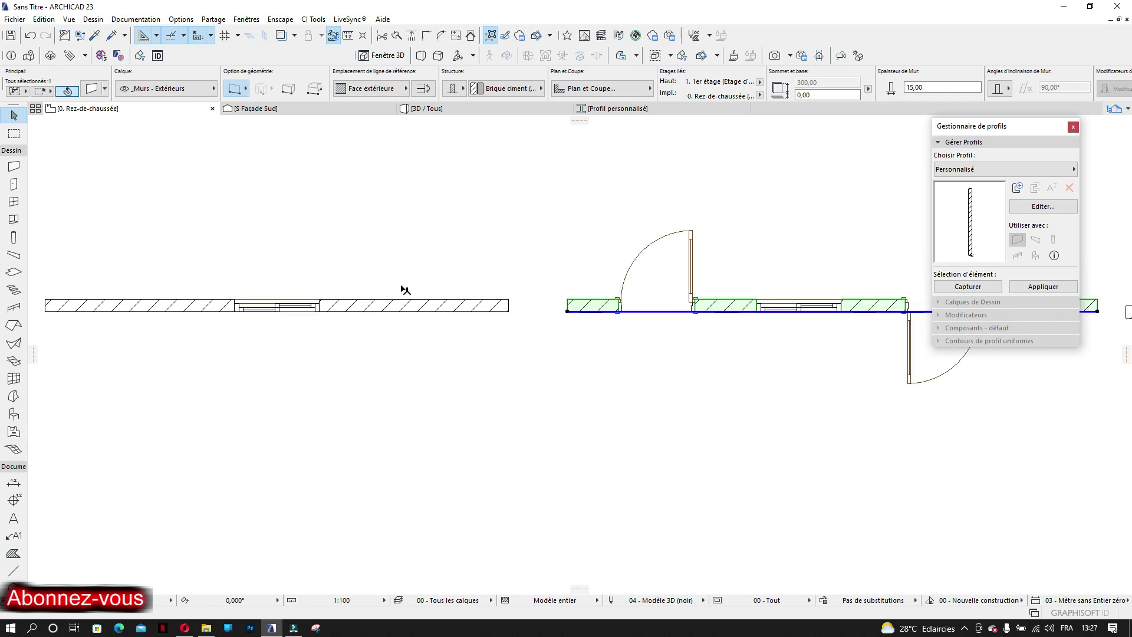
{"action": "left_click", "coordinate": [455, 308]}
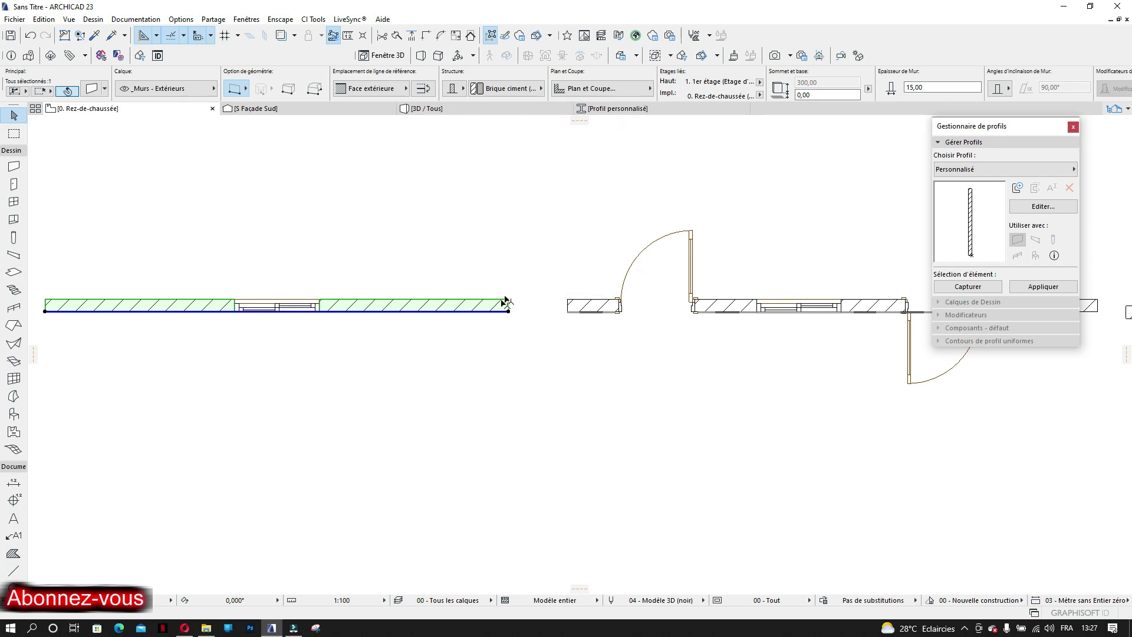
In the custom profile, draw a rectangular 1 × 120 Finition int fill against the outside of the wall section's left face, starting at its bottom corner
{"action": "left_click", "coordinate": [660, 105]}
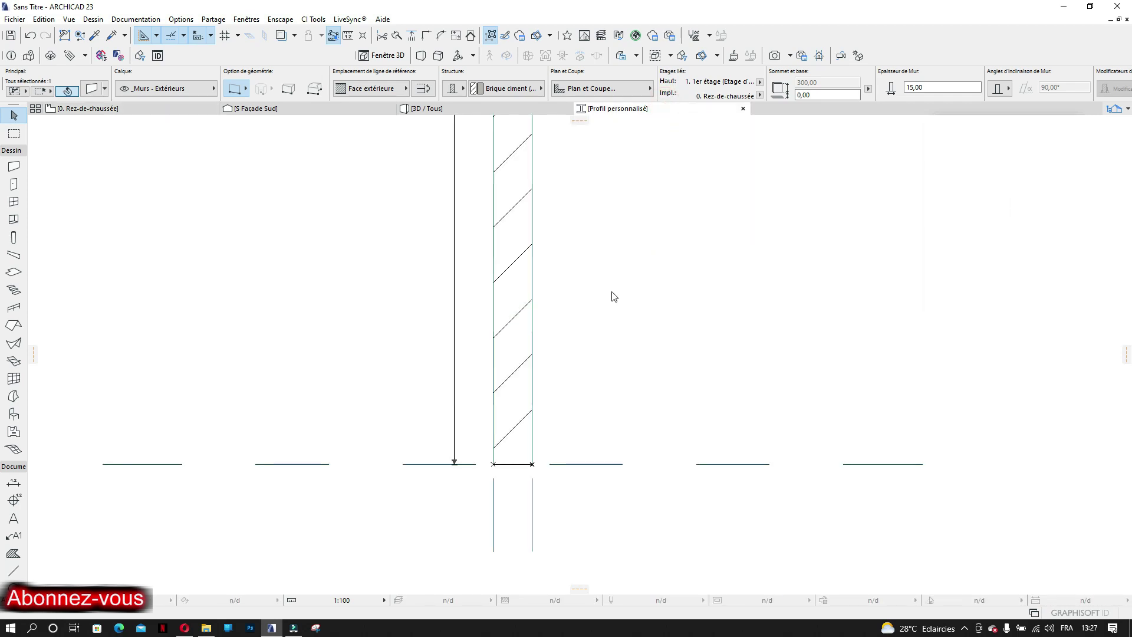
{"action": "scroll", "coordinate": [557, 370], "scroll_direction": "up", "scroll_amount": 3}
{"action": "middle_click_drag", "start_coordinate": [557, 370], "coordinate": [551, 364]}
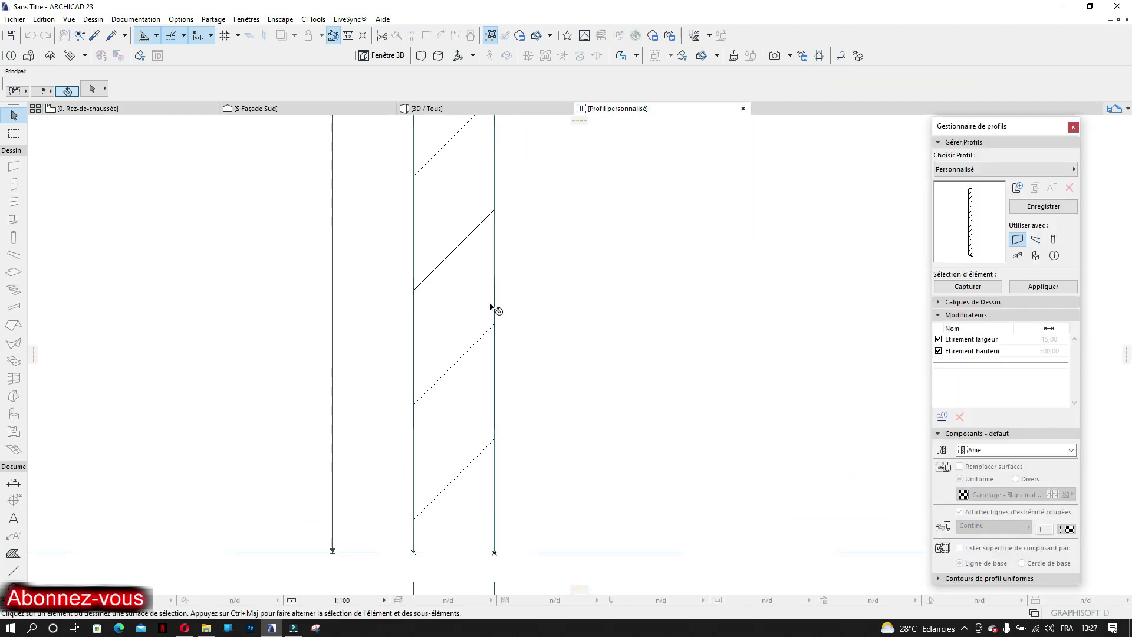
{"action": "scroll", "coordinate": [454, 354], "scroll_direction": "down", "scroll_amount": 4}
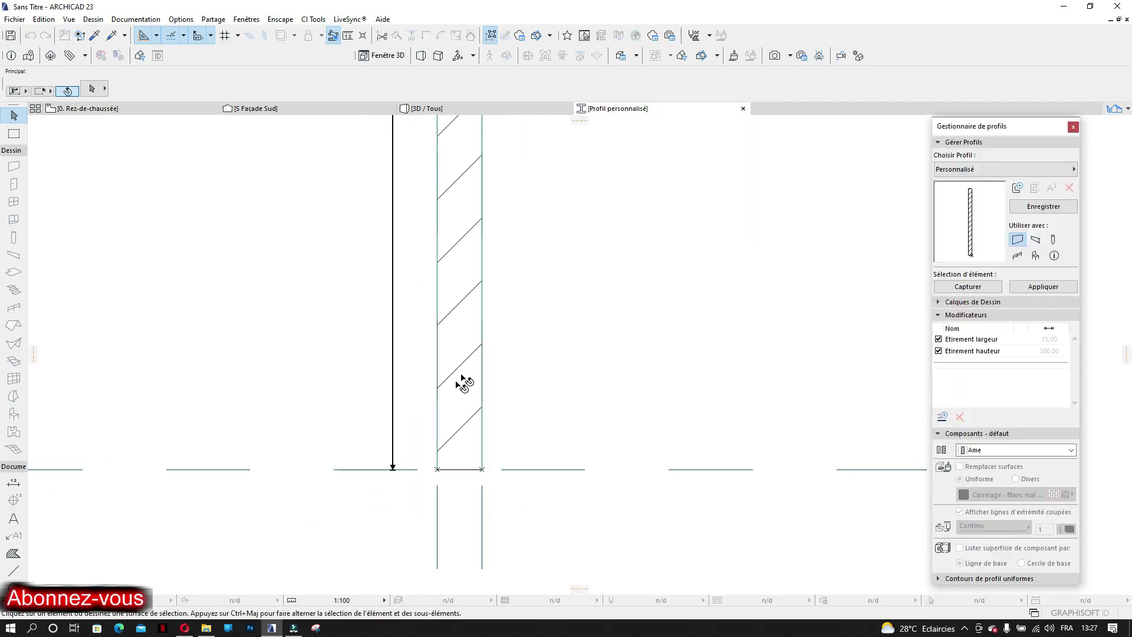
{"action": "left_click", "coordinate": [10, 557]}
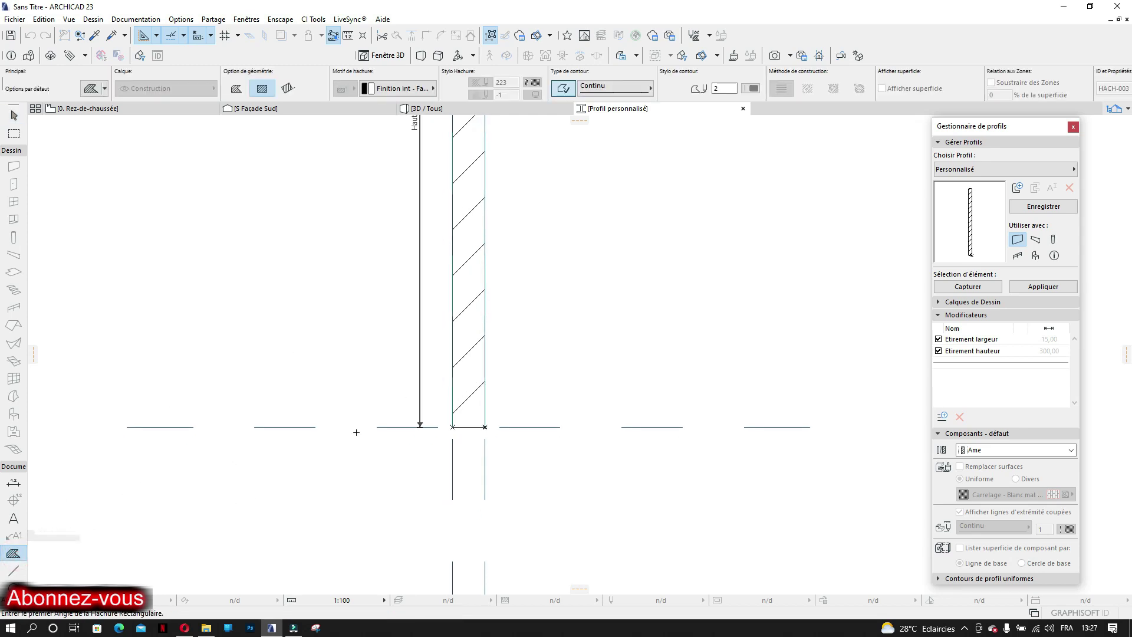
{"action": "scroll", "coordinate": [437, 394], "scroll_direction": "up", "scroll_amount": 3}
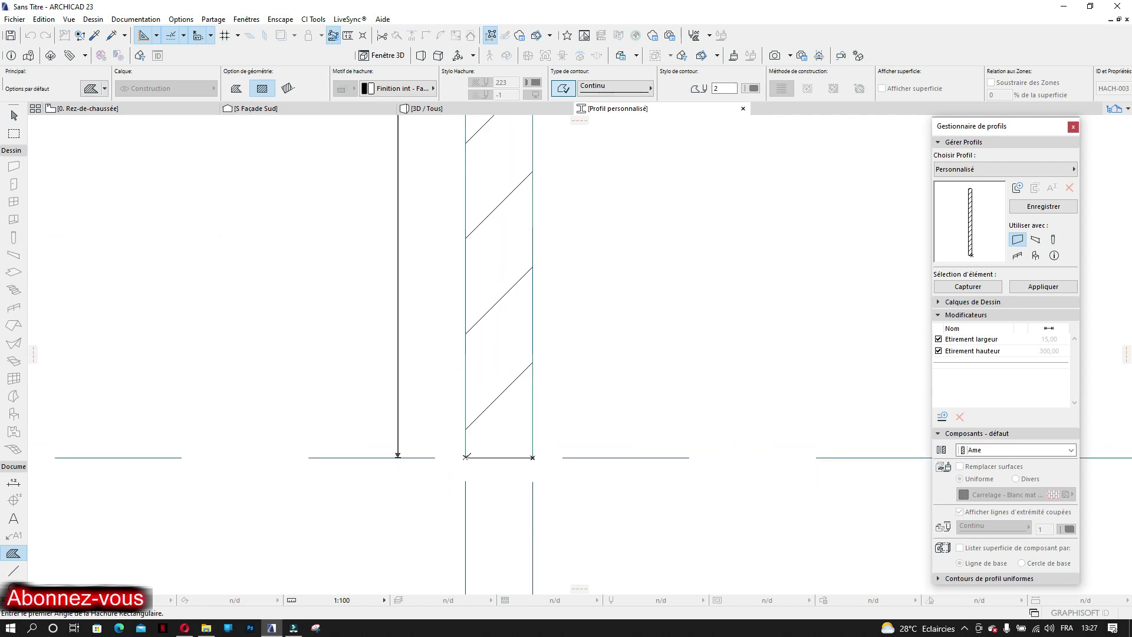
{"action": "left_click", "coordinate": [465, 457]}
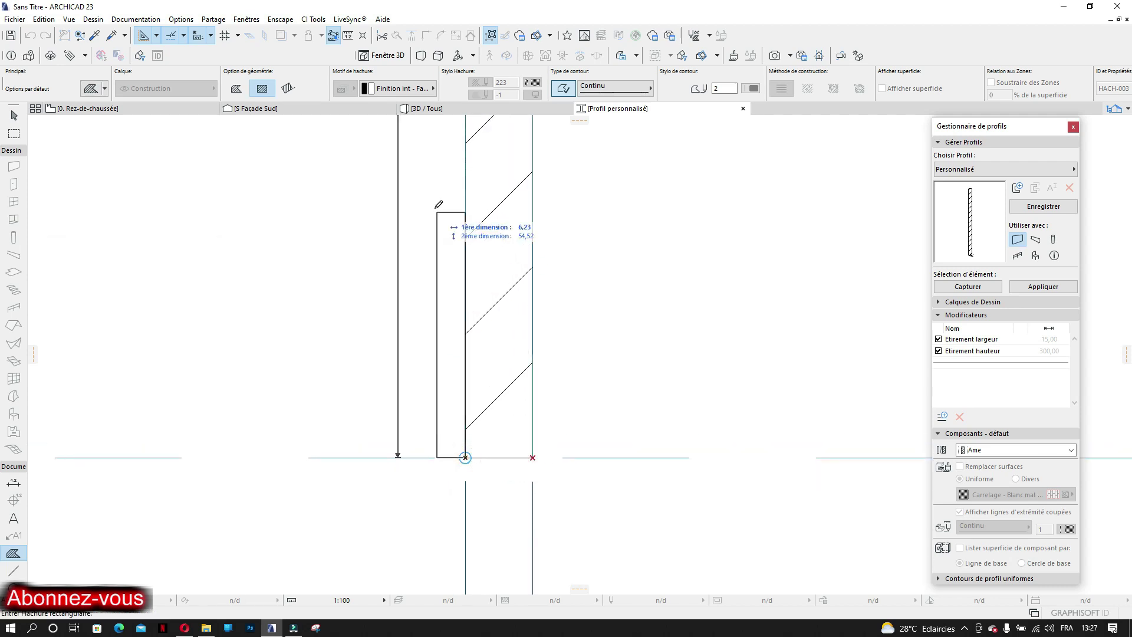
{"action": "scroll", "coordinate": [435, 217], "scroll_direction": "down", "scroll_amount": 2}
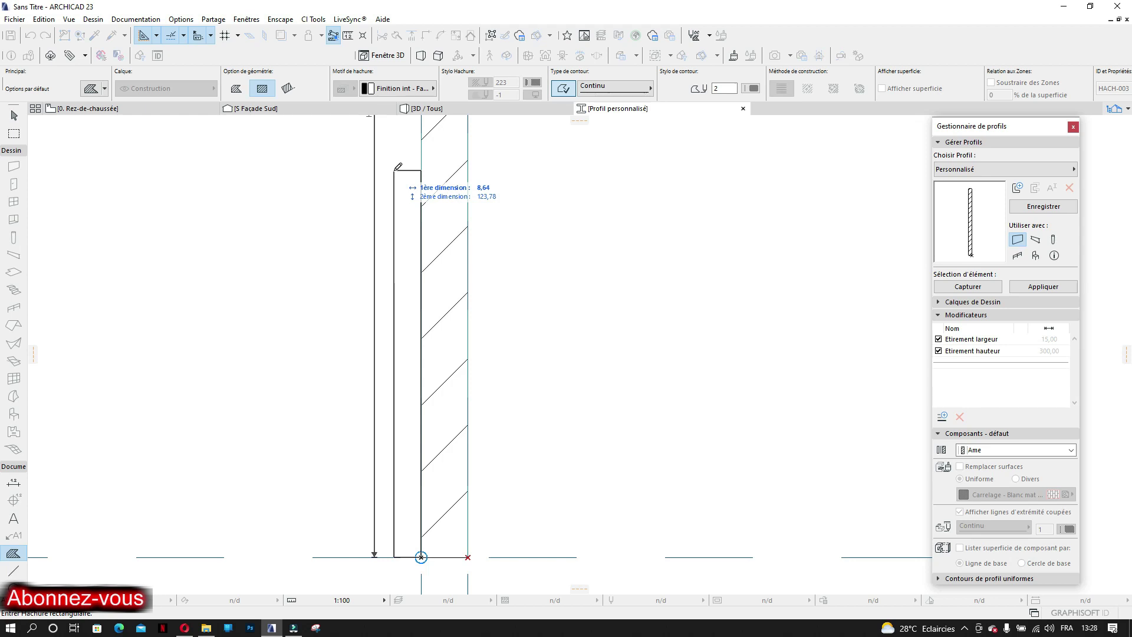
{"action": "type", "text": "1"}
{"action": "key", "text": "Tab"}
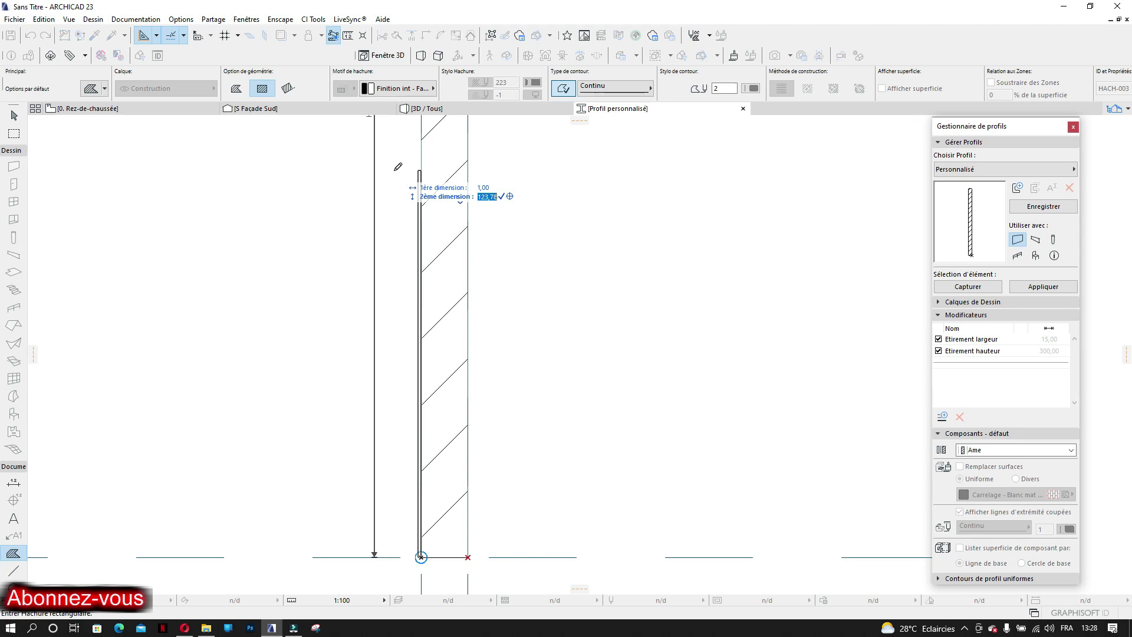
{"action": "type", "text": "120"}
{"action": "key", "text": "Return"}
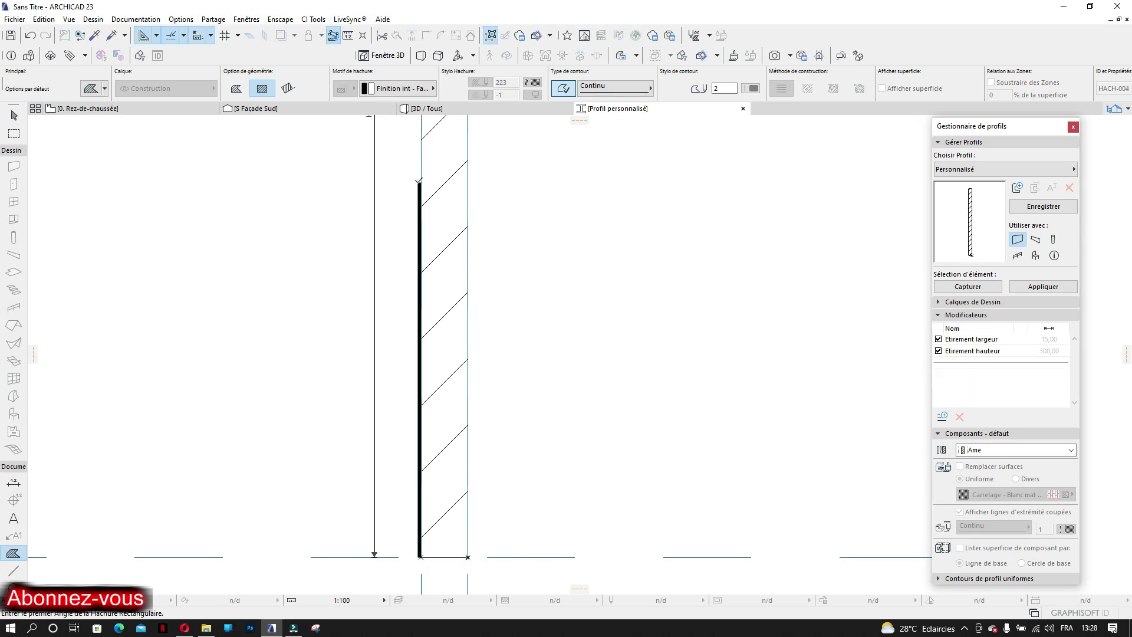
{"action": "scroll", "coordinate": [417, 204], "scroll_direction": "up", "scroll_amount": 8}
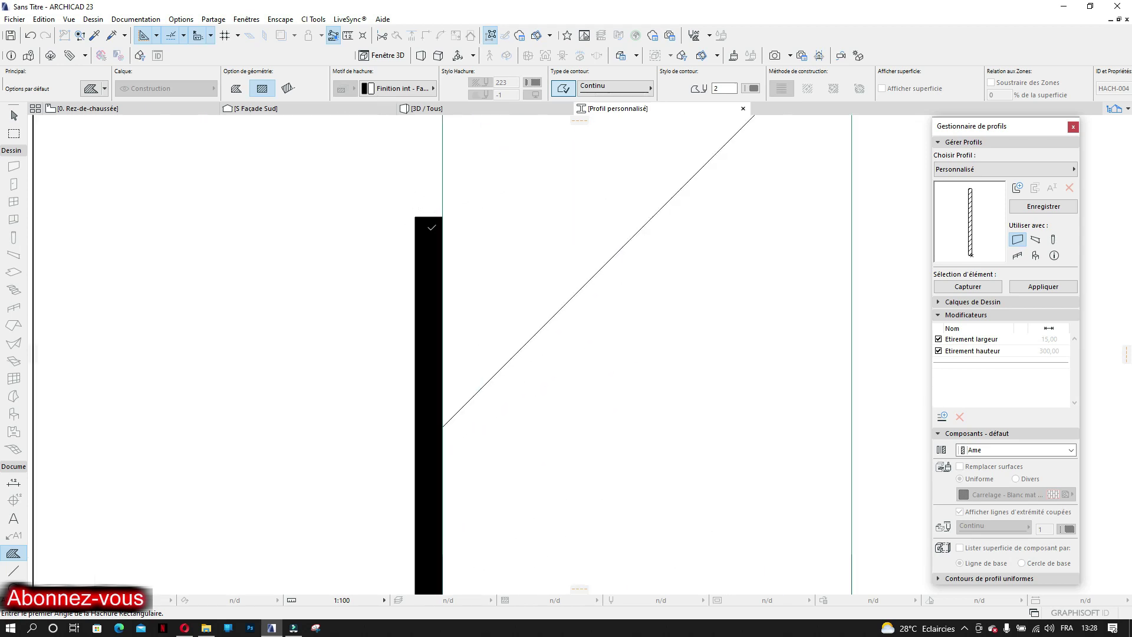
{"action": "scroll", "coordinate": [357, 187], "scroll_direction": "down", "scroll_amount": 1}
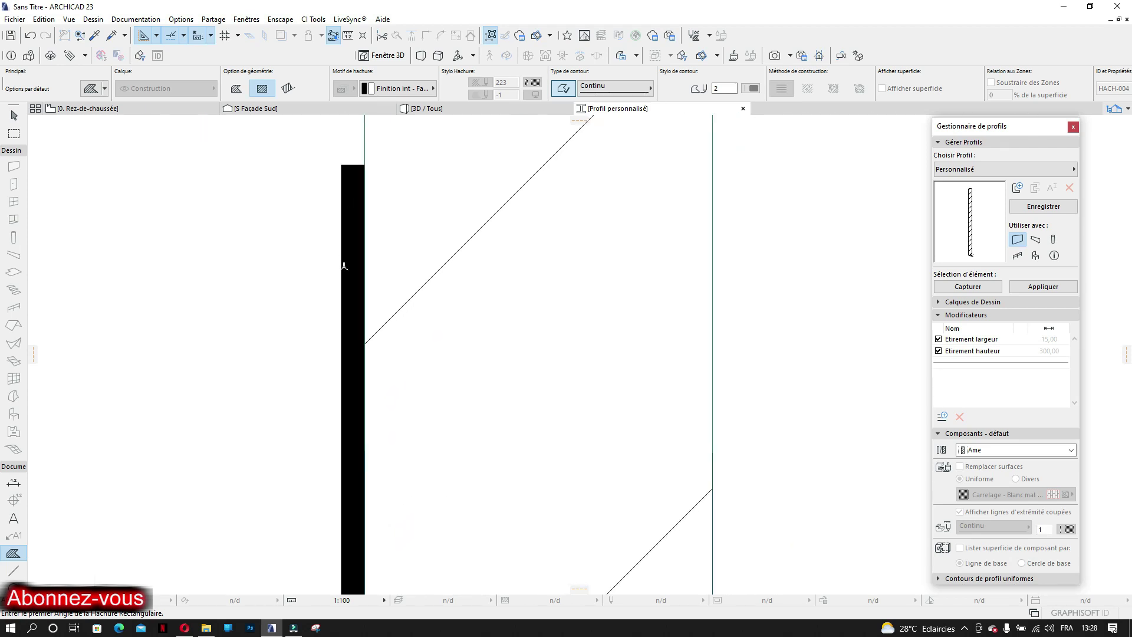
Try the building materials Brique ciment (extérieur) and Béton maigre on the narrow cladding fill of the custom profile
{"action": "left_click", "coordinate": [353, 222], "text": "shift"}
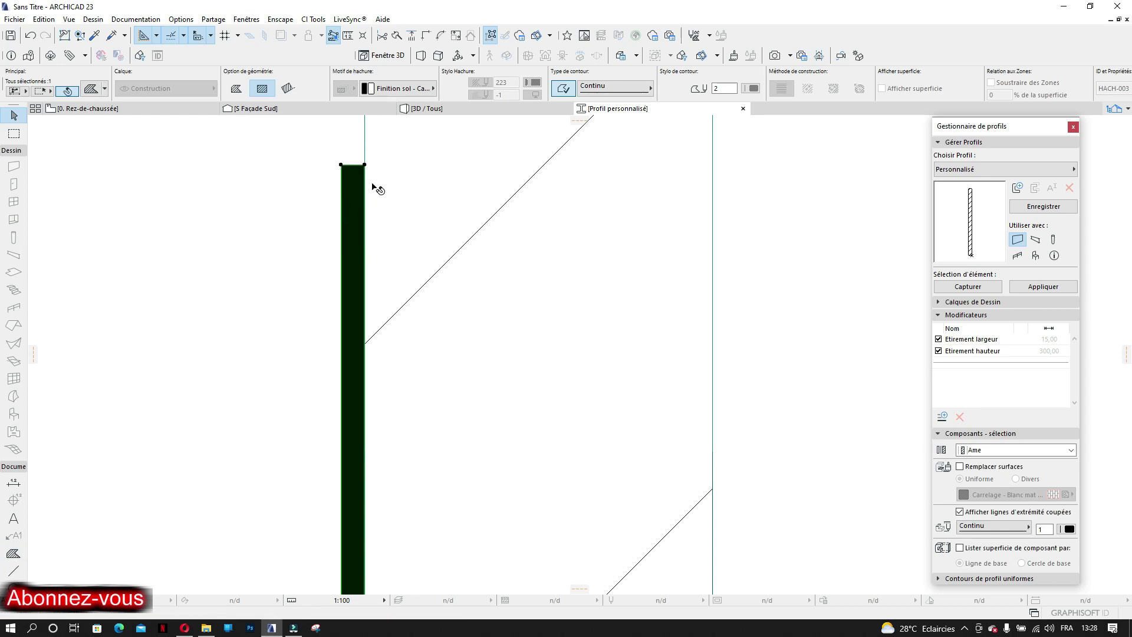
{"action": "left_click", "coordinate": [411, 89]}
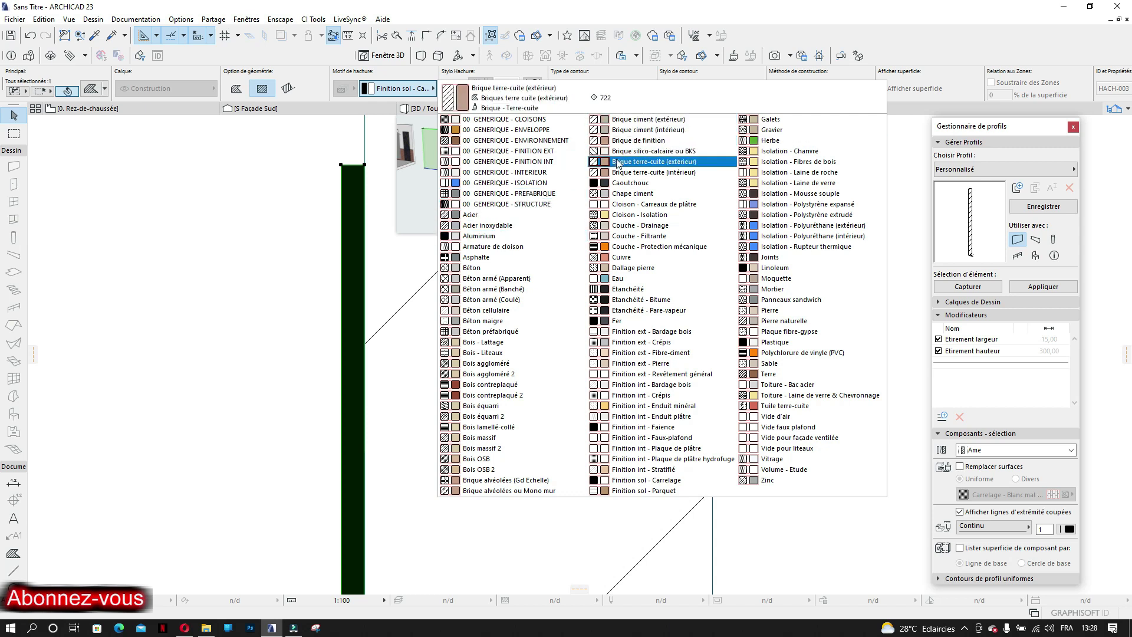
{"action": "left_click", "coordinate": [624, 125]}
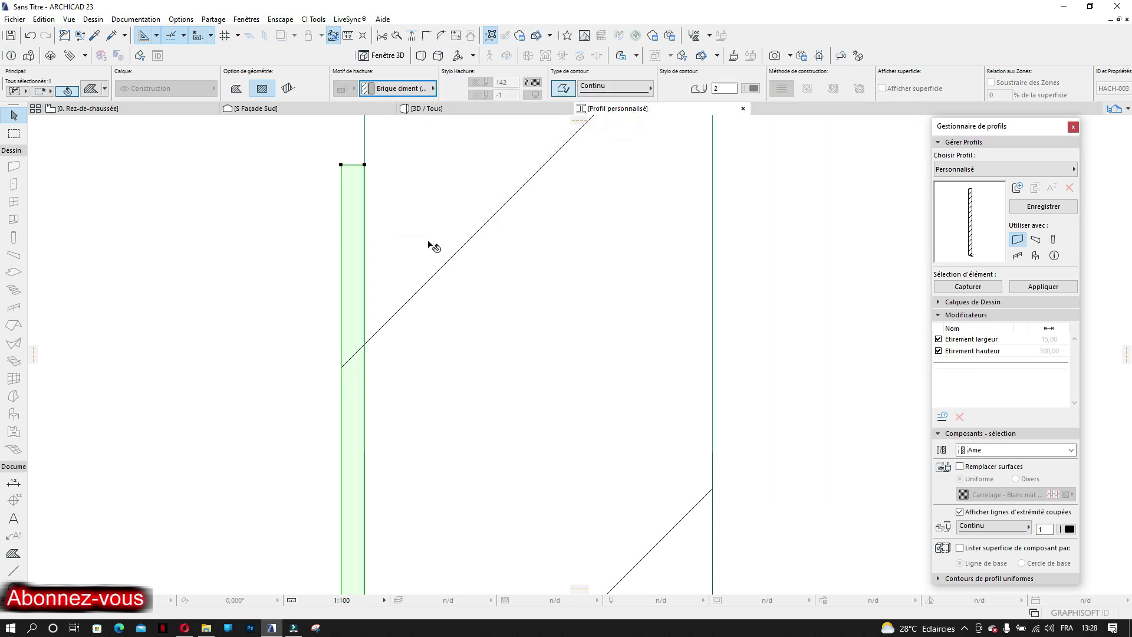
{"action": "left_click", "coordinate": [356, 251]}
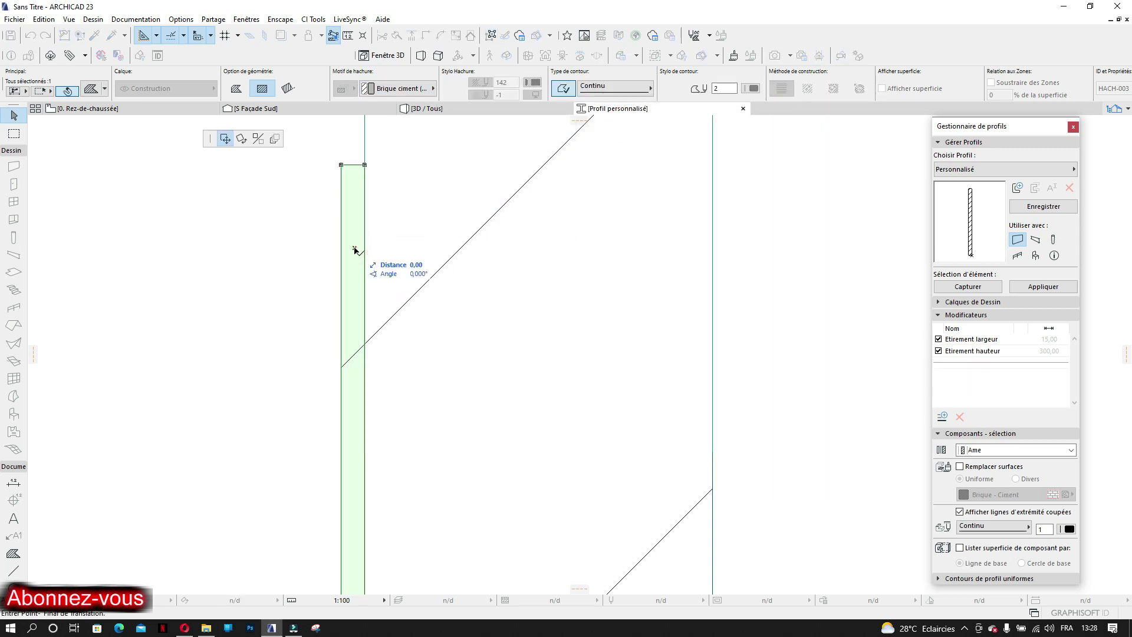
{"action": "key", "text": "Escape"}
{"action": "left_click", "coordinate": [398, 89]}
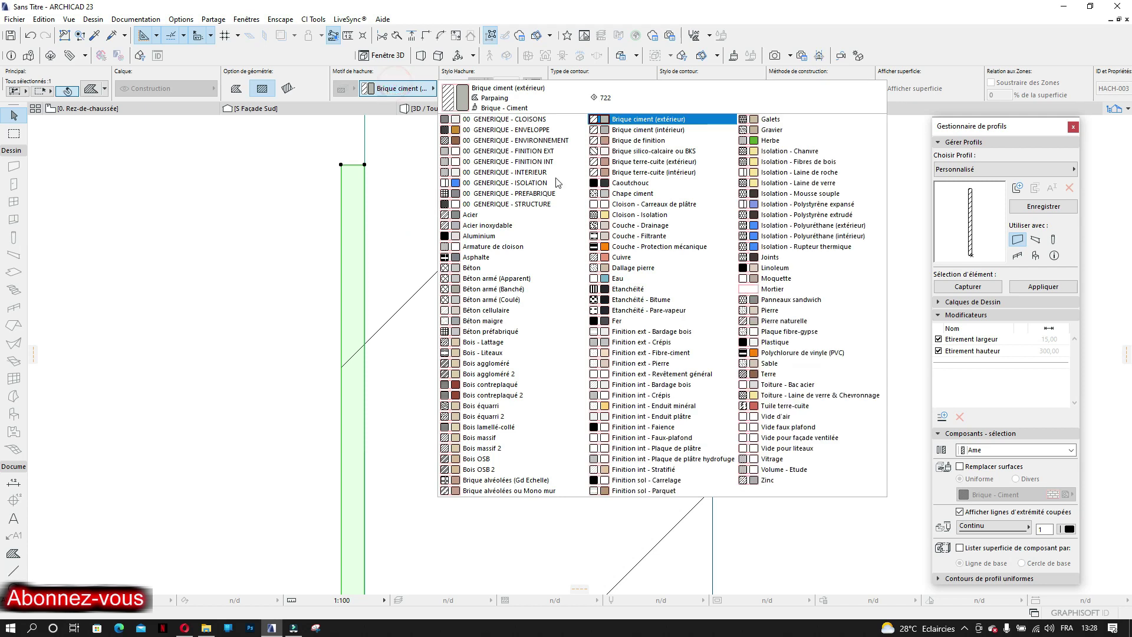
{"action": "left_click", "coordinate": [460, 322]}
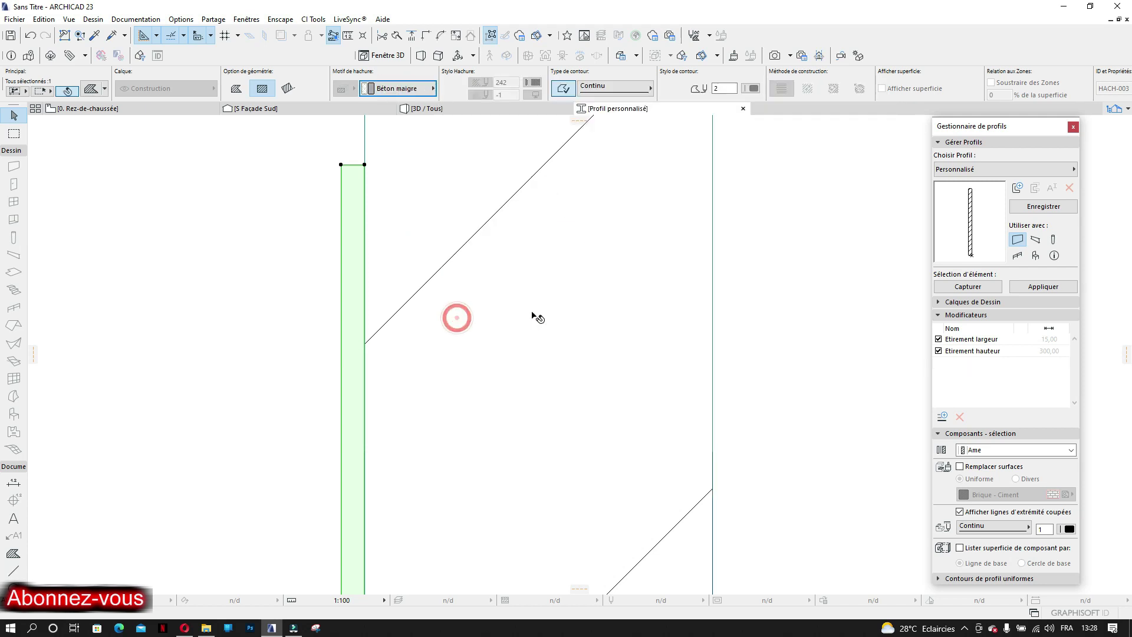
Set the narrow cladding fill's building material to 00 GENERIQUE - CLOISONS
{"action": "left_click", "coordinate": [394, 88]}
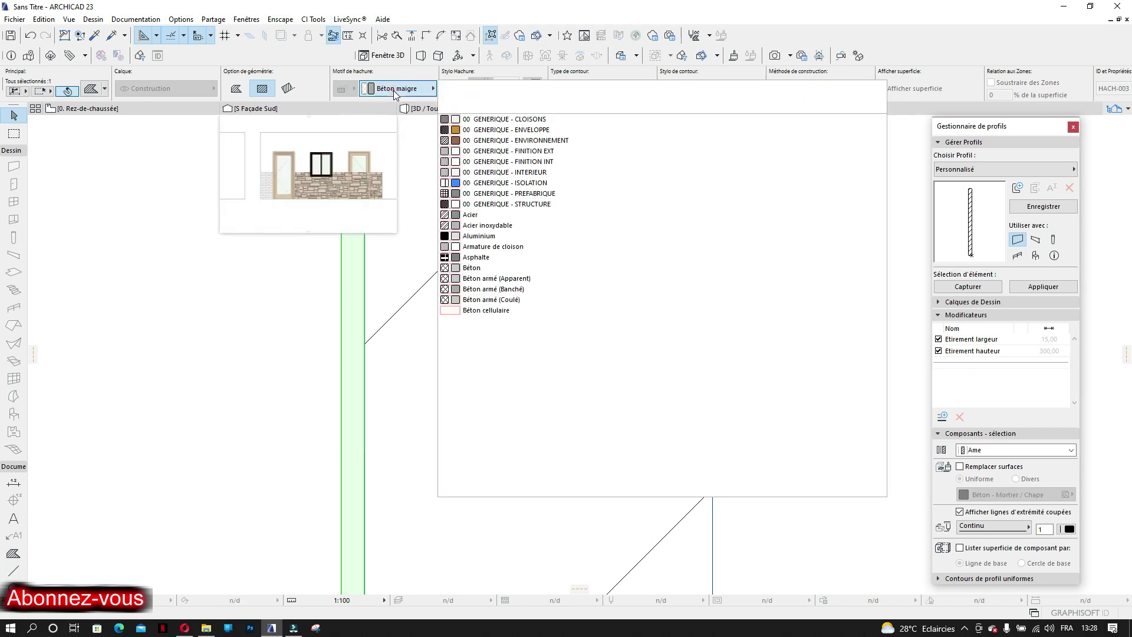
{"action": "left_click", "coordinate": [508, 121]}
{"action": "scroll", "coordinate": [348, 241], "scroll_direction": "down", "scroll_amount": 3}
{"action": "scroll", "coordinate": [349, 282], "scroll_direction": "up", "scroll_amount": 3}
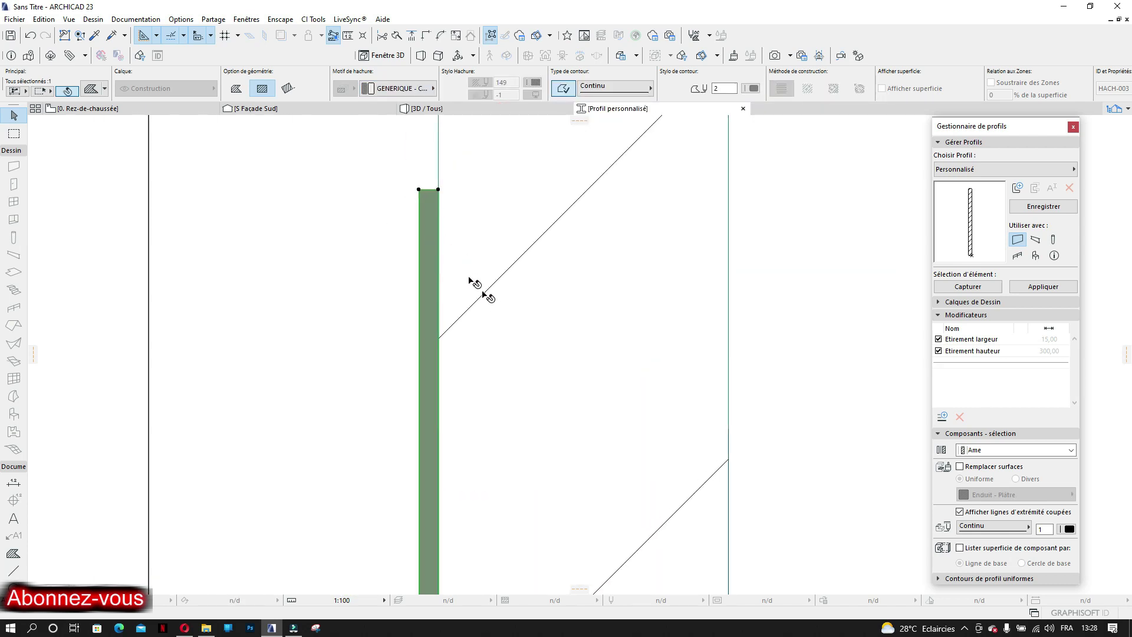
{"action": "middle_click_drag", "start_coordinate": [493, 305], "coordinate": [481, 300]}
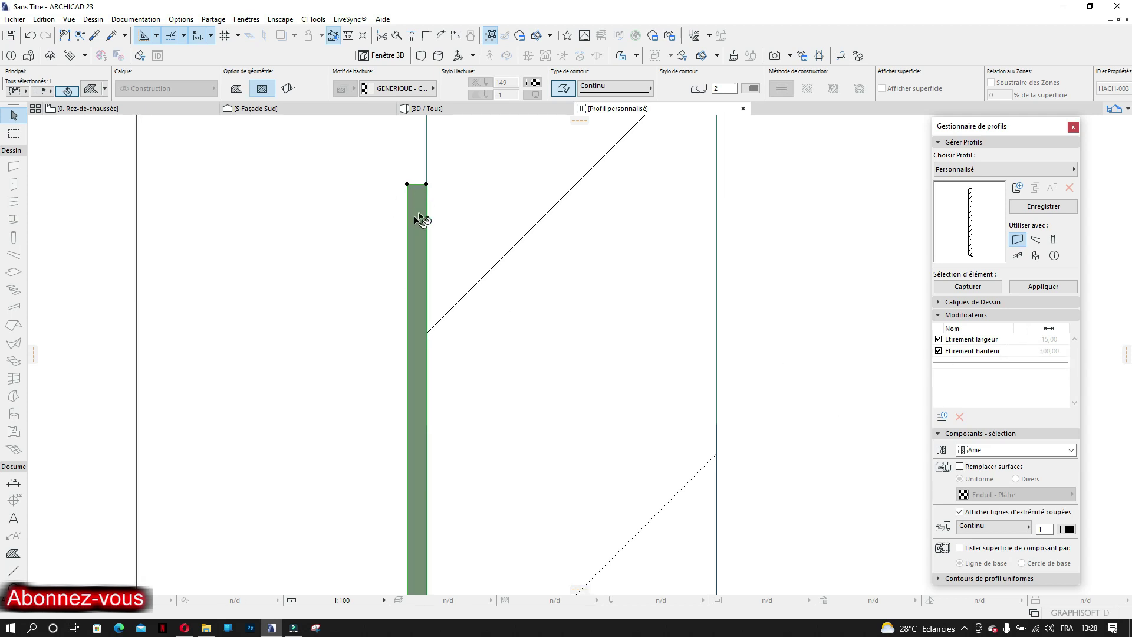
Override the cladding fill's surfaces uniformly with Bois - Lamellé-collé
{"action": "left_click", "coordinate": [960, 467]}
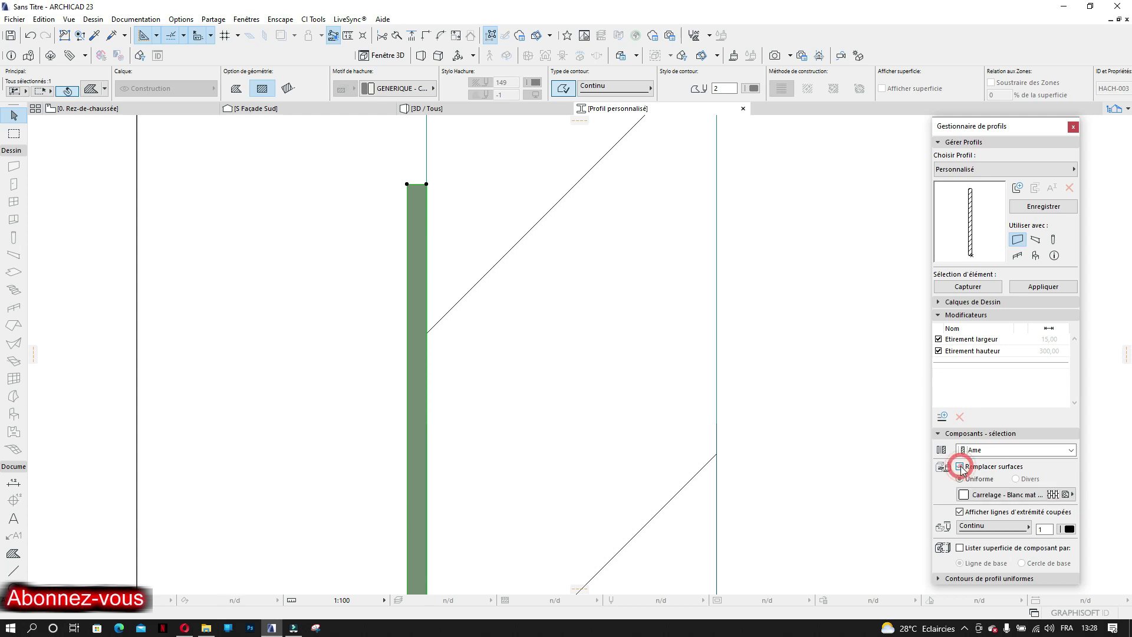
{"action": "left_click", "coordinate": [1016, 500]}
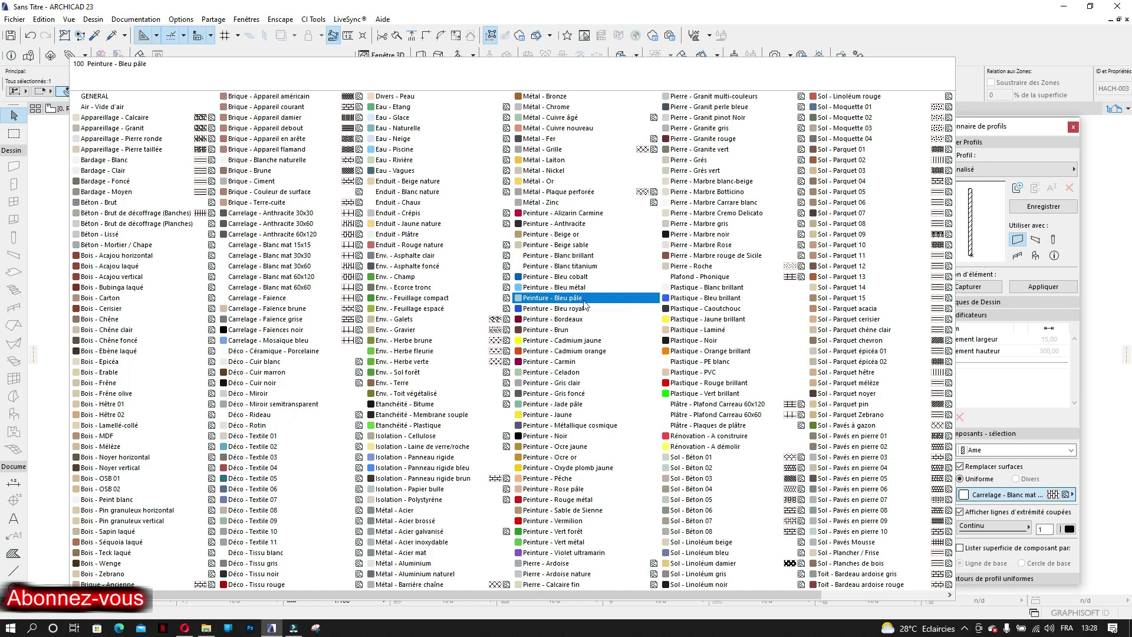
{"action": "scroll", "coordinate": [274, 229], "scroll_direction": "down", "scroll_amount": 2}
{"action": "scroll", "coordinate": [274, 230], "scroll_direction": "up", "scroll_amount": 2}
{"action": "scroll", "coordinate": [274, 230], "scroll_direction": "up", "scroll_amount": 1}
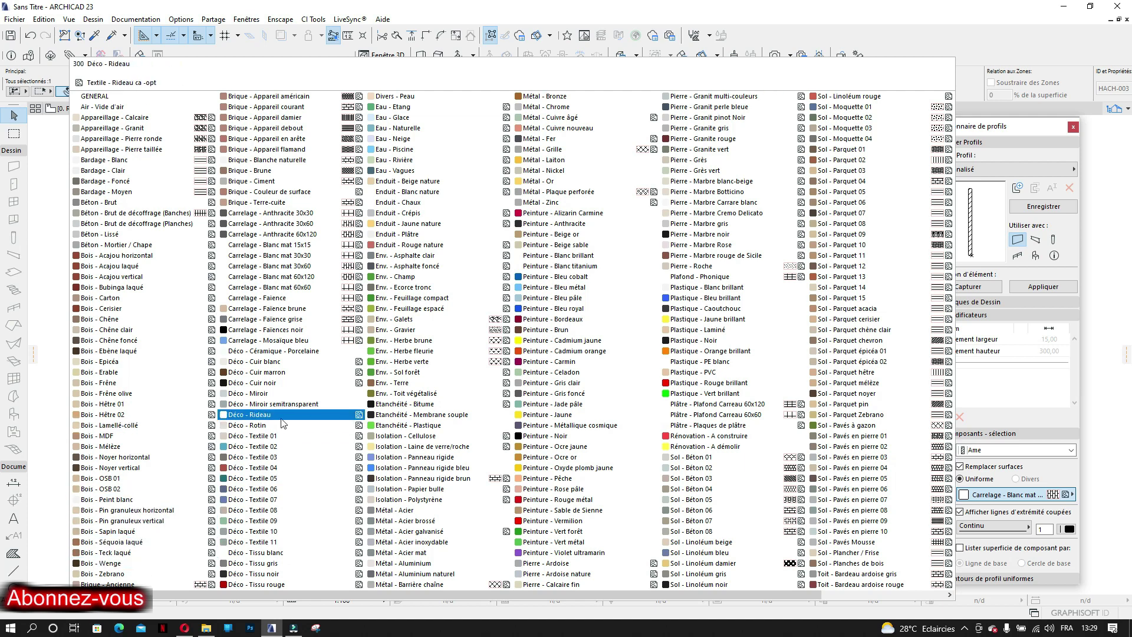
{"action": "left_click", "coordinate": [125, 428]}
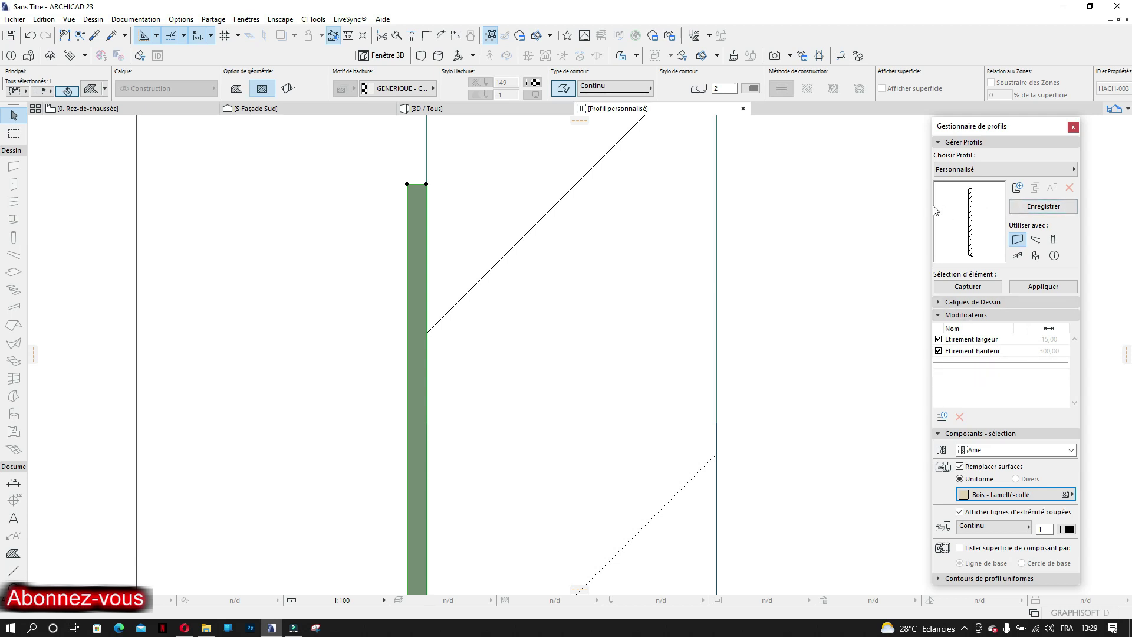
Save the custom profile under the name MUR DOUBLE TEXTURE BOIS and check the cladding at the foot of the section
{"action": "scroll", "coordinate": [454, 218], "scroll_direction": "down", "scroll_amount": 5}
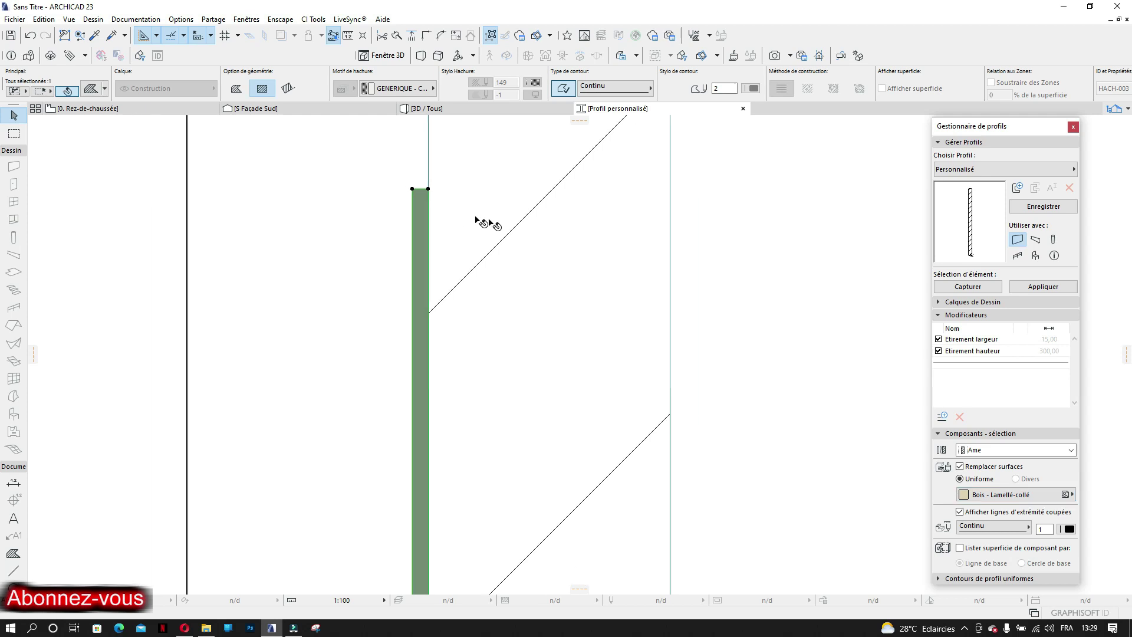
{"action": "scroll", "coordinate": [471, 233], "scroll_direction": "up", "scroll_amount": 2}
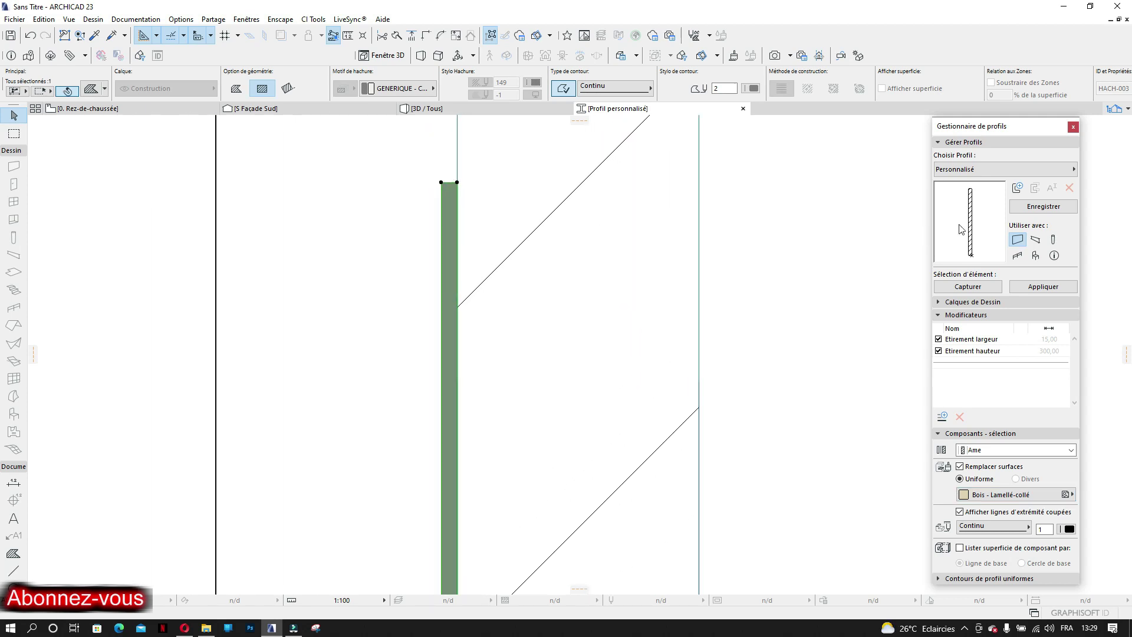
{"action": "left_click", "coordinate": [1041, 207]}
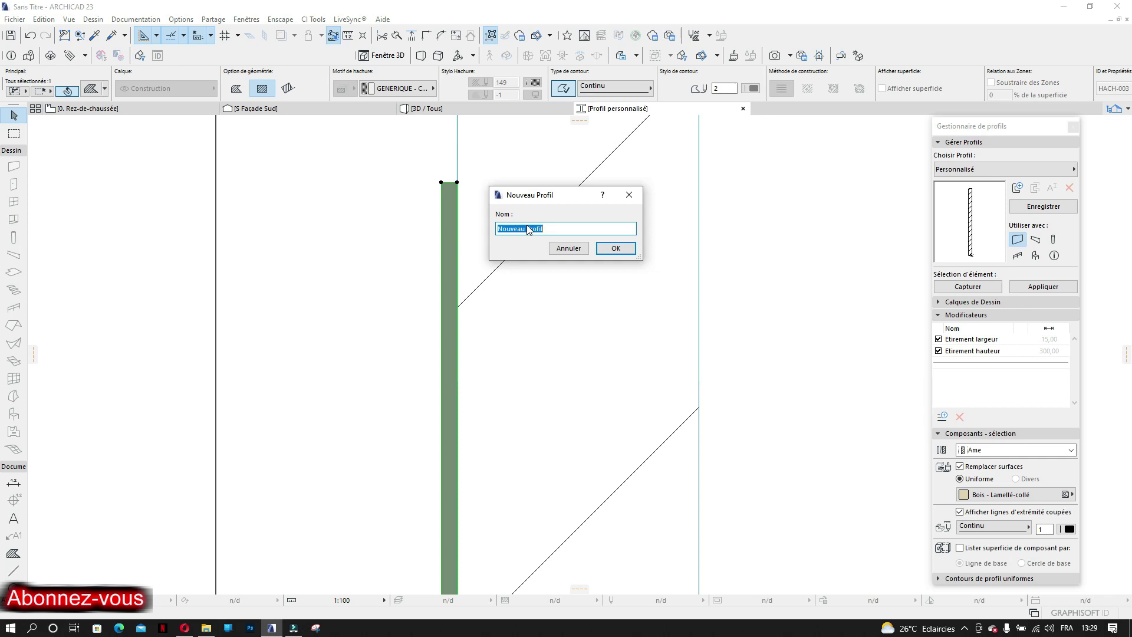
{"action": "type", "text": "MUR DOUBLE TEXTURE BOIS"}
{"action": "left_click", "coordinate": [616, 248]}
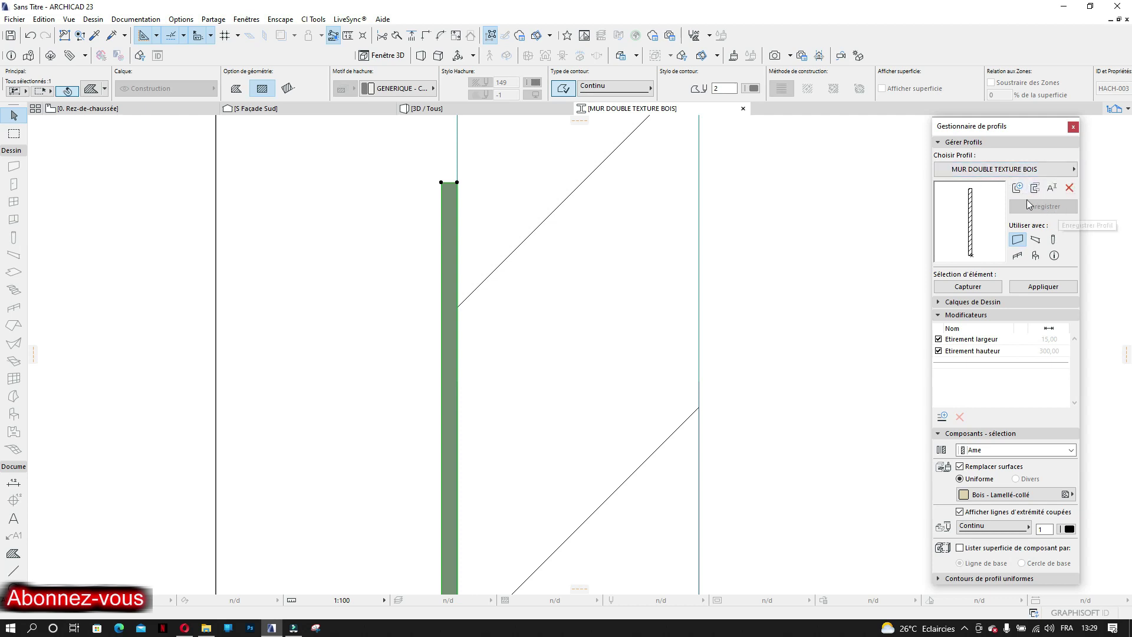
{"action": "scroll", "coordinate": [518, 316], "scroll_direction": "down", "scroll_amount": 5}
{"action": "middle_click_drag", "start_coordinate": [533, 303], "coordinate": [441, 293]}
{"action": "scroll", "coordinate": [440, 293], "scroll_direction": "down", "scroll_amount": 1}
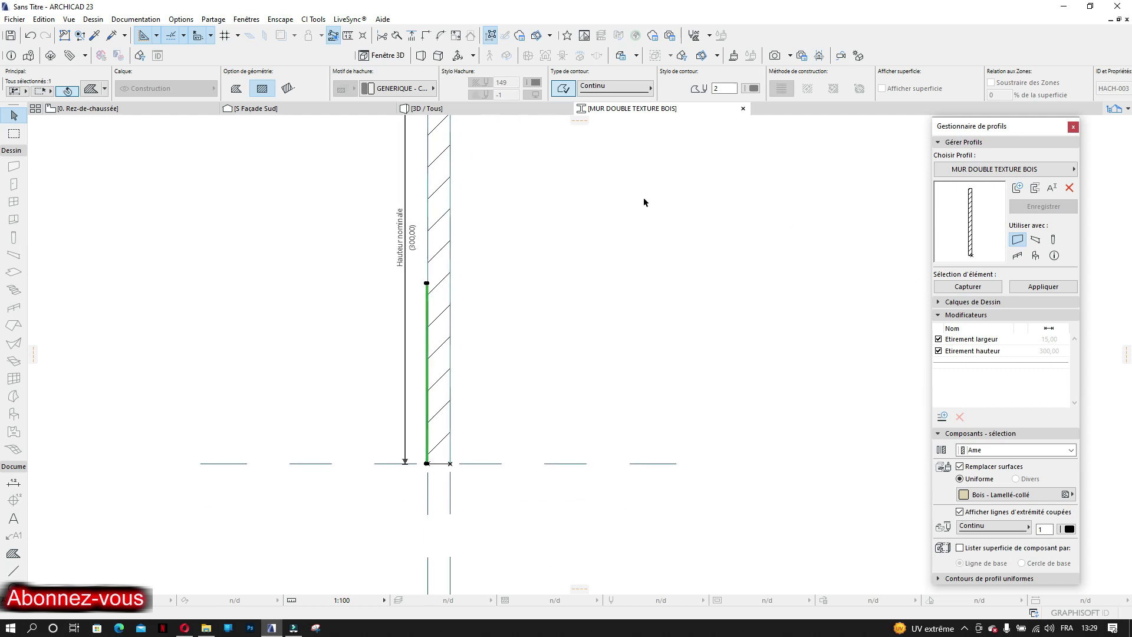
In the ground-floor plan, change the window-only wall to a complex profile structure using MUR DOUBLE TEXTURE BOIS
{"action": "left_click", "coordinate": [160, 108]}
{"action": "left_click", "coordinate": [438, 304]}
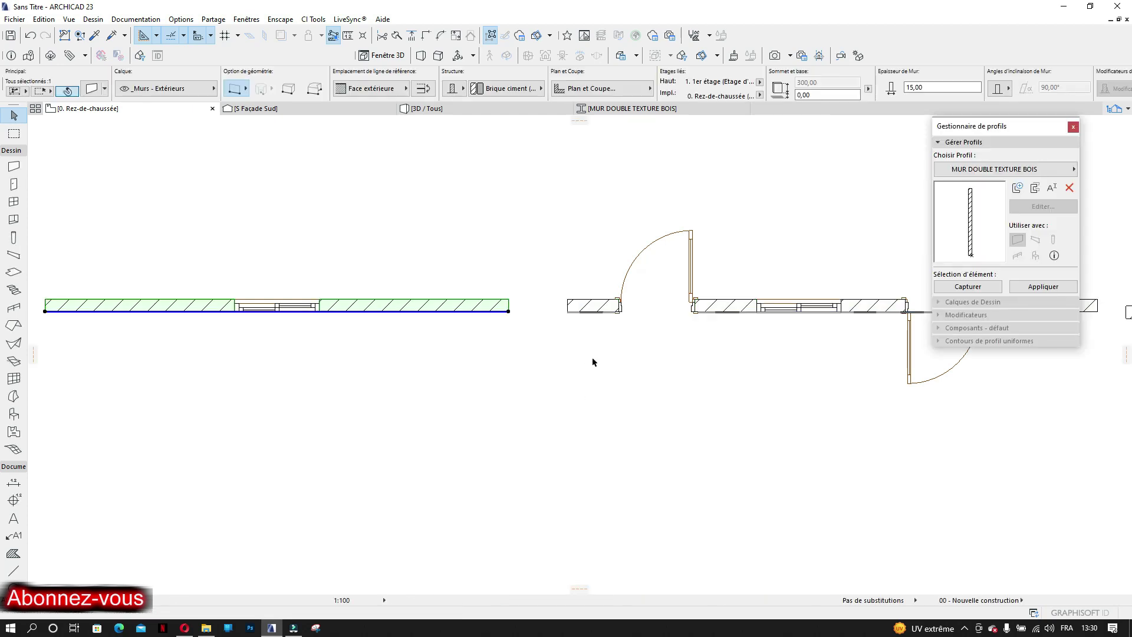
{"action": "scroll", "coordinate": [587, 335], "scroll_direction": "down", "scroll_amount": 4}
{"action": "scroll", "coordinate": [580, 335], "scroll_direction": "up", "scroll_amount": 3}
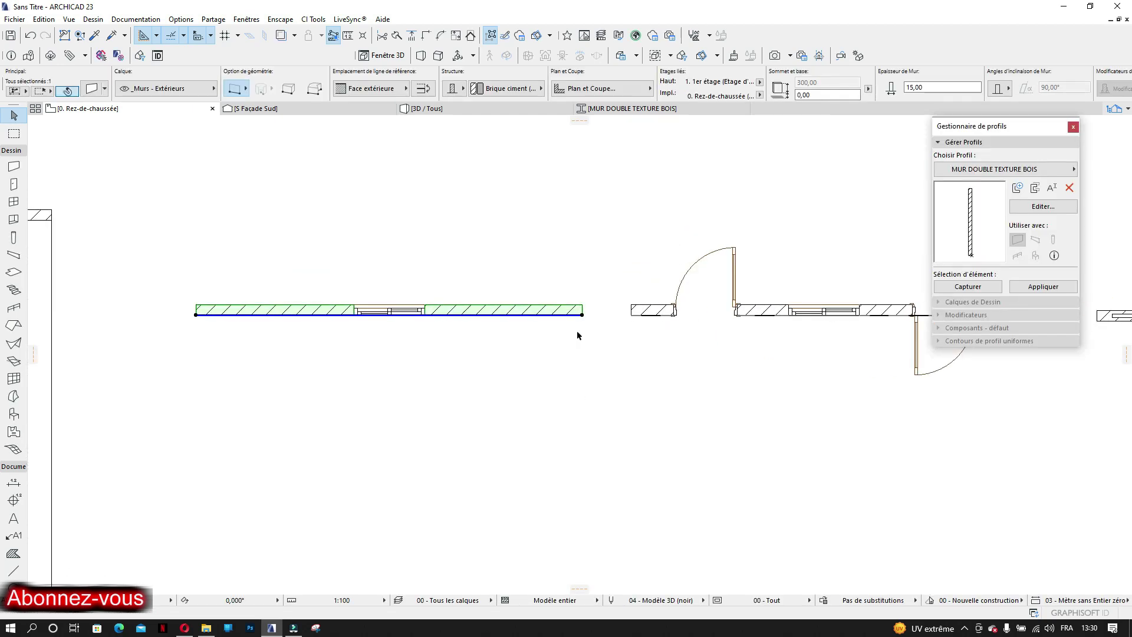
{"action": "left_click", "coordinate": [92, 88]}
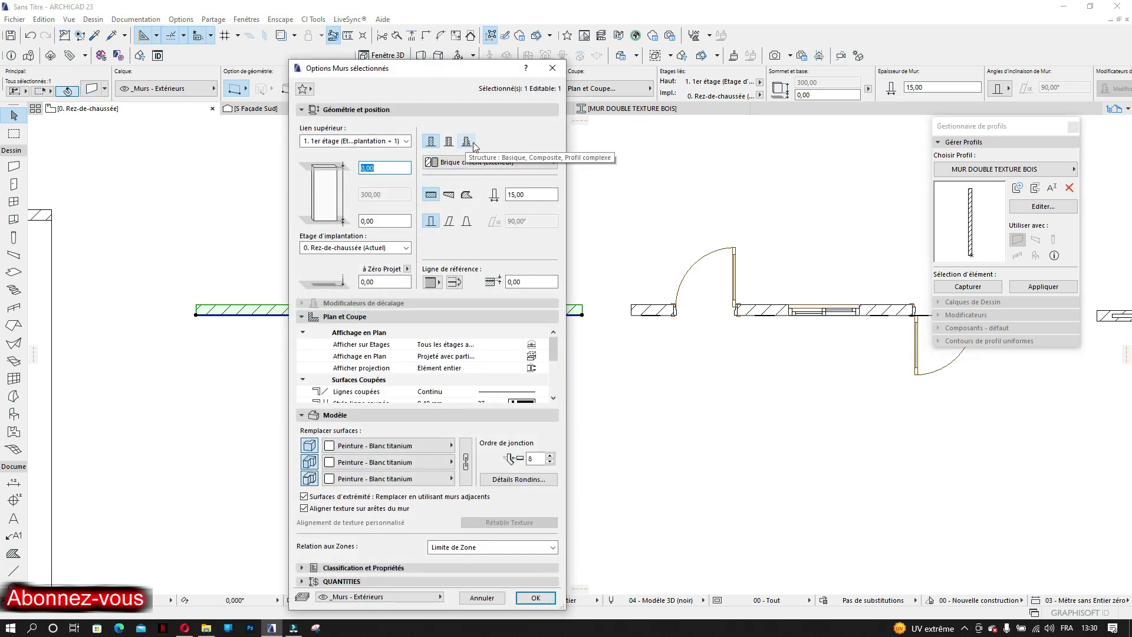
{"action": "left_click", "coordinate": [466, 143]}
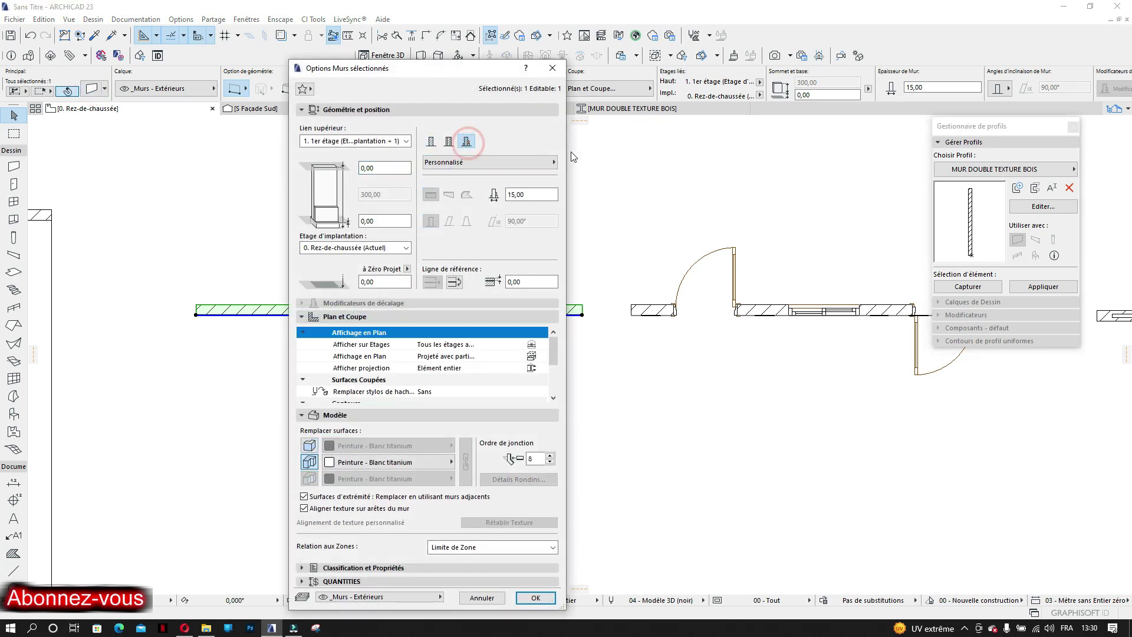
{"action": "left_click", "coordinate": [518, 163]}
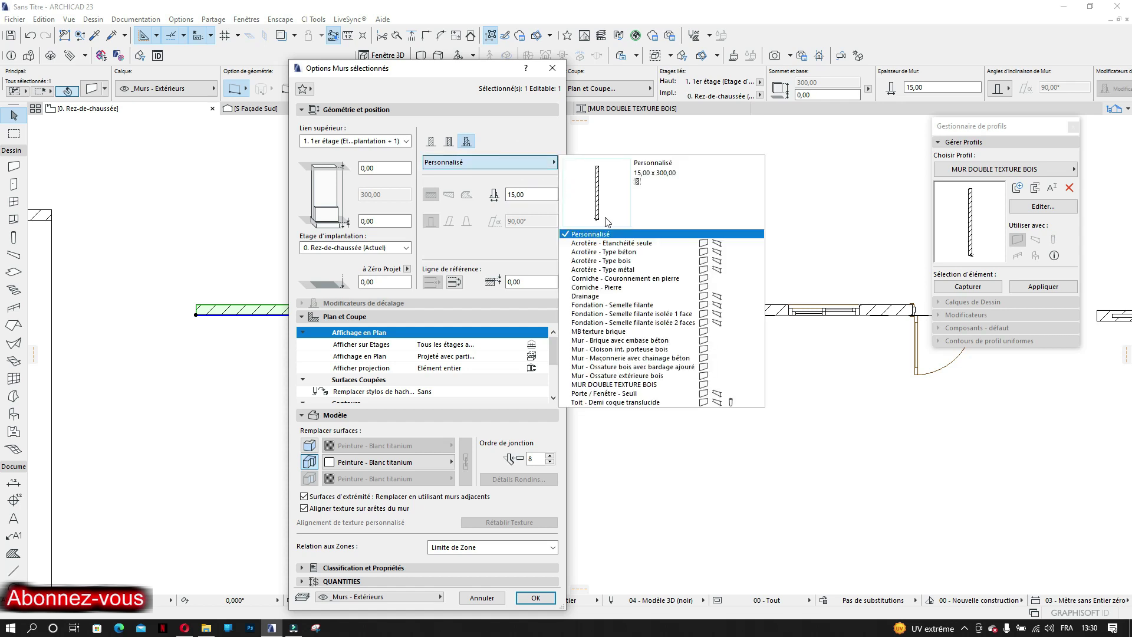
{"action": "left_click", "coordinate": [616, 384]}
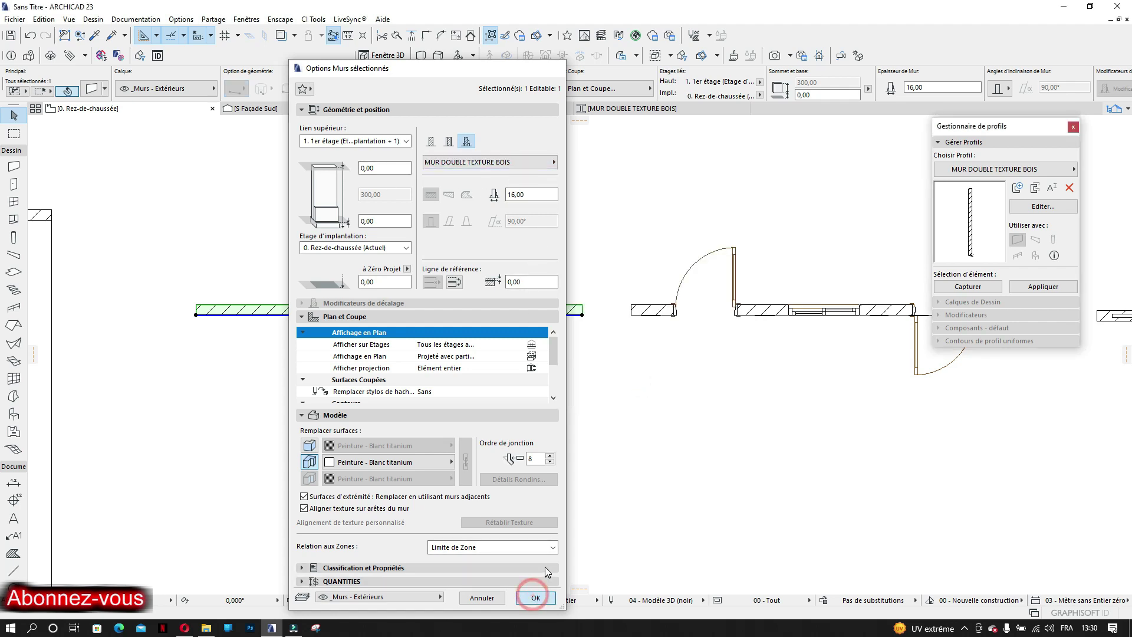
{"action": "left_click", "coordinate": [535, 598]}
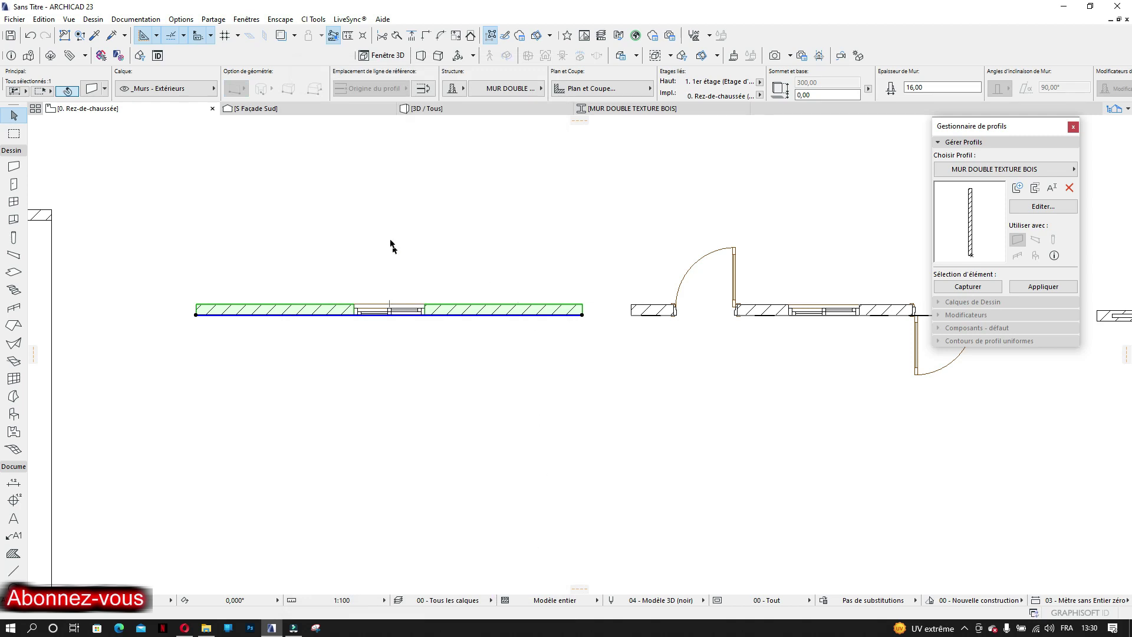
Examine the lower cladding on the outer side of the window-only wall in the 3D view
{"action": "left_click", "coordinate": [458, 111]}
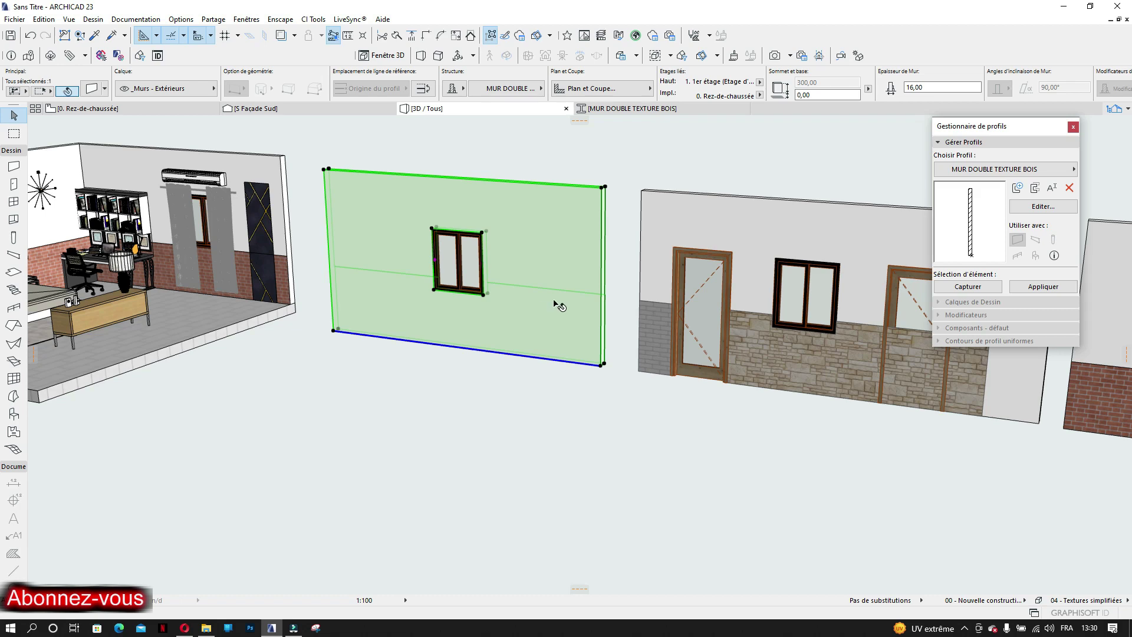
{"action": "scroll", "coordinate": [560, 300], "scroll_direction": "down", "scroll_amount": 1}
{"action": "scroll", "coordinate": [573, 301], "scroll_direction": "up", "scroll_amount": 3}
{"action": "left_click", "coordinate": [590, 305]}
{"action": "middle_click_drag", "start_coordinate": [590, 305], "coordinate": [293, 341], "text": "shift"}
{"action": "scroll", "coordinate": [381, 364], "scroll_direction": "up", "scroll_amount": 4}
{"action": "scroll", "coordinate": [403, 382], "scroll_direction": "up", "scroll_amount": 5}
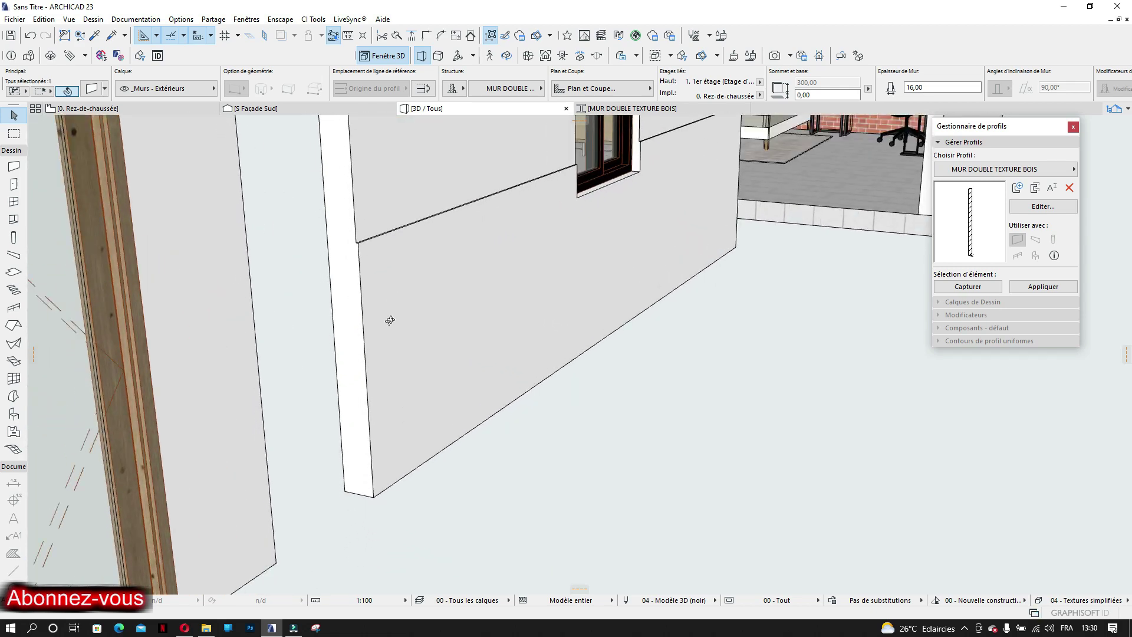
{"action": "scroll", "coordinate": [388, 306], "scroll_direction": "up", "scroll_amount": 3}
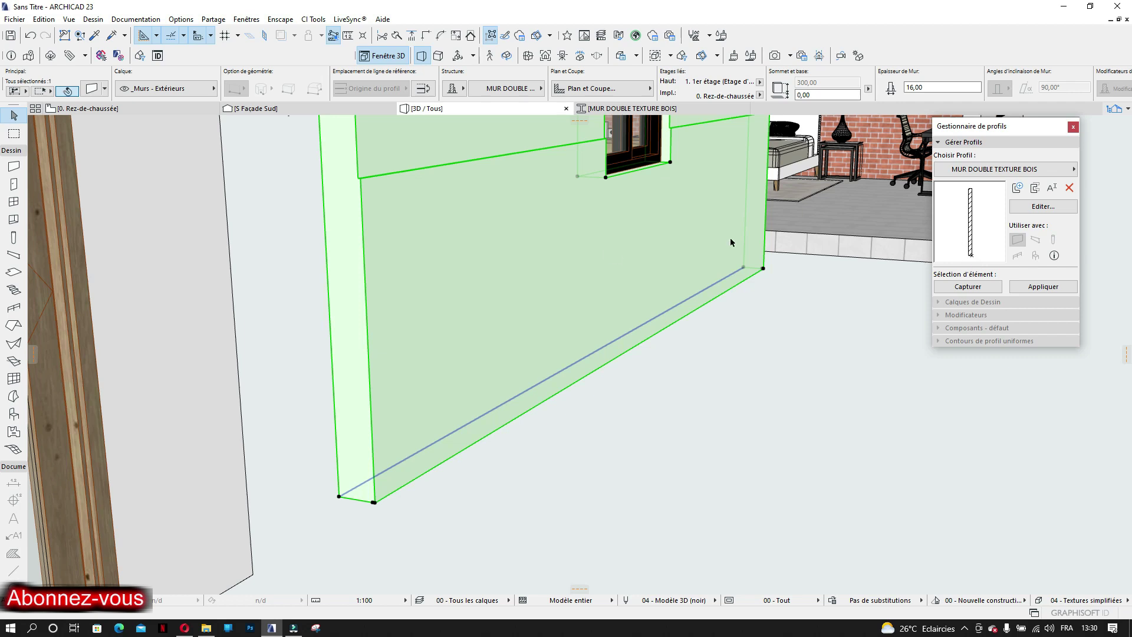
{"action": "scroll", "coordinate": [590, 257], "scroll_direction": "down", "scroll_amount": 2}
{"action": "middle_click_drag", "start_coordinate": [493, 265], "coordinate": [465, 349]}
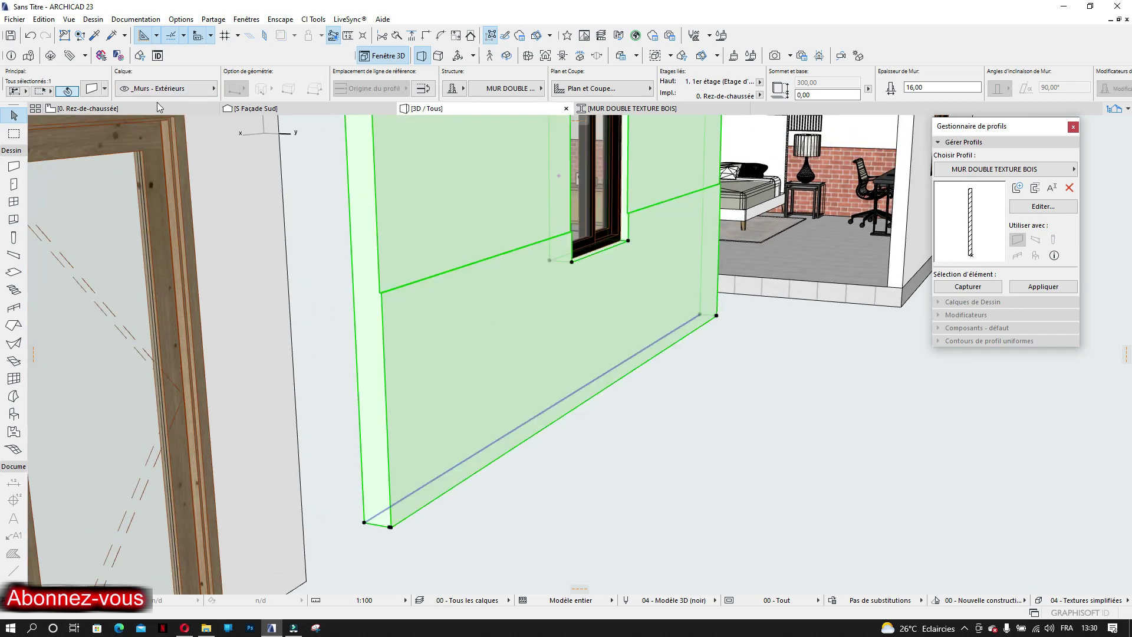
Turn off the Peinture - Blanc titanium override on the reference-line surface in the window-only wall's settings and deselect the wall
{"action": "left_click", "coordinate": [91, 89]}
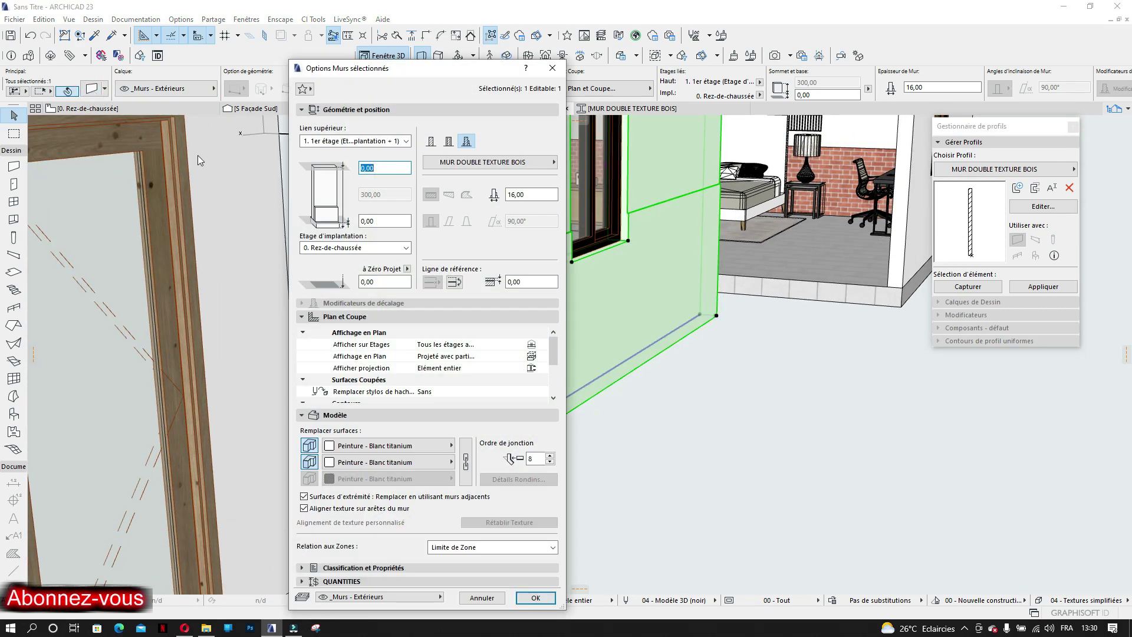
{"action": "left_click", "coordinate": [309, 445]}
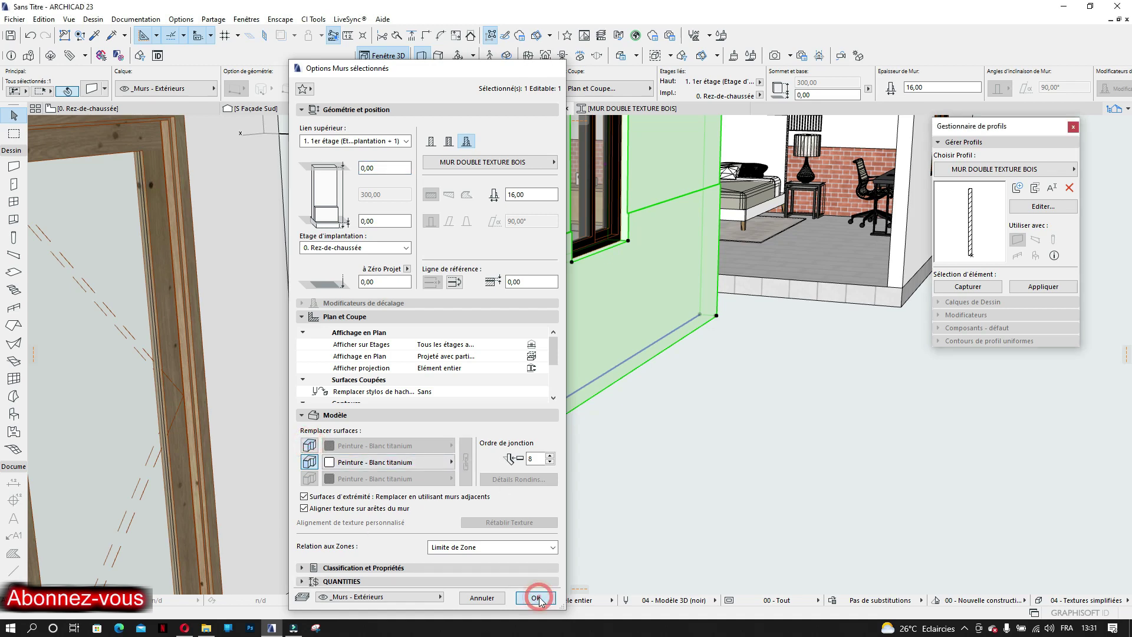
{"action": "left_click", "coordinate": [536, 598]}
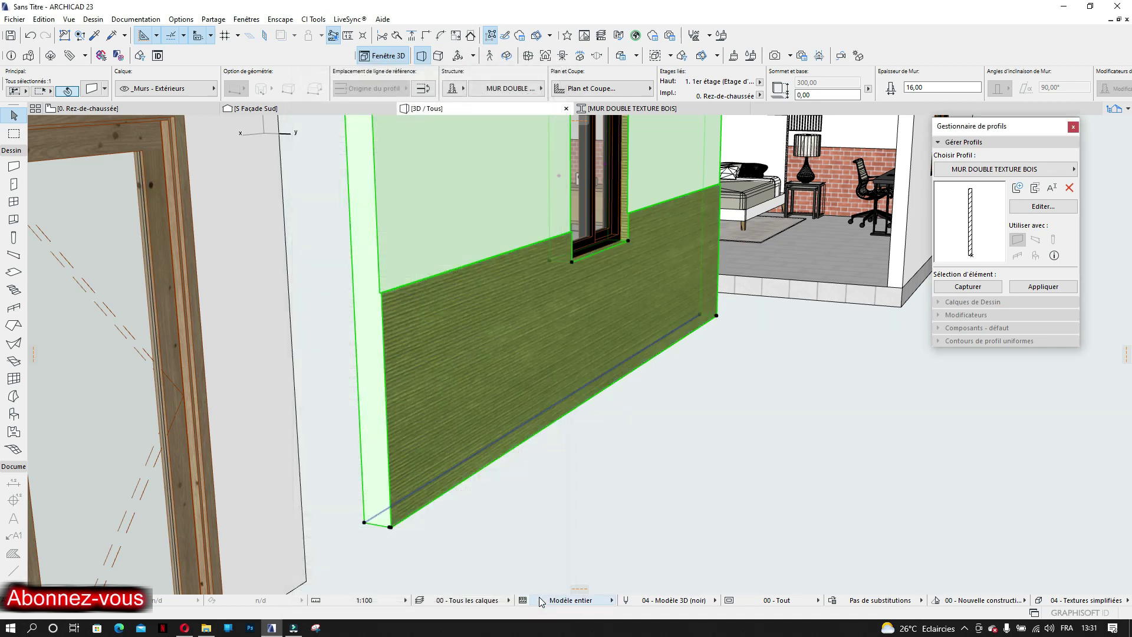
{"action": "left_click", "coordinate": [720, 466]}
Examine the wood-clad lower part of the window-only wall around its window in 3D and select that wall
{"action": "scroll", "coordinate": [462, 368], "scroll_direction": "down", "scroll_amount": 3}
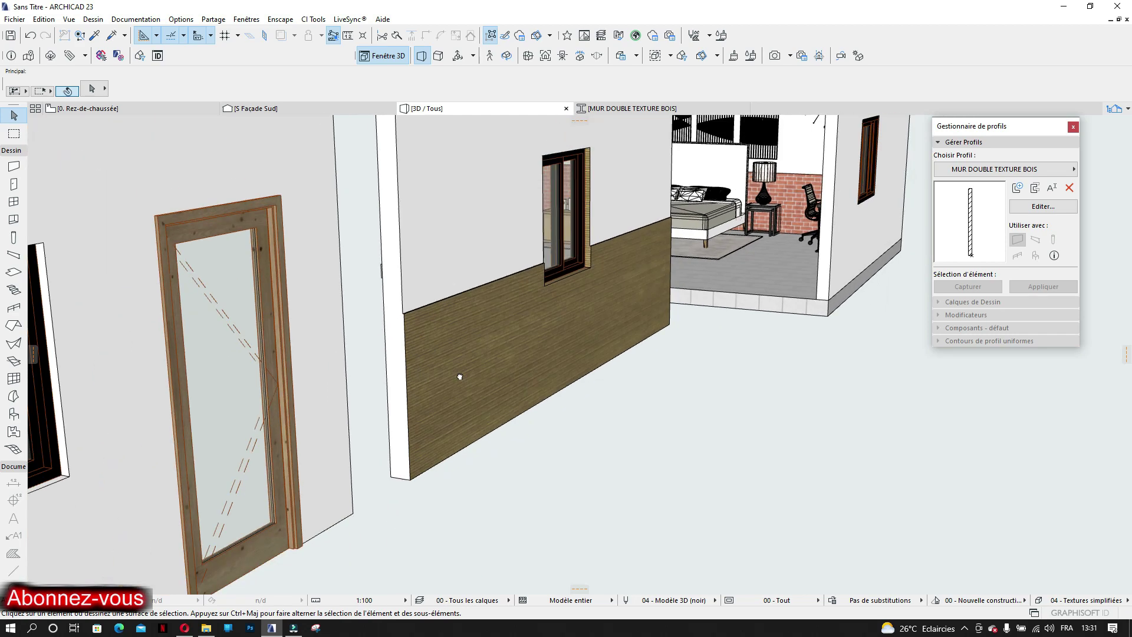
{"action": "middle_click_drag", "start_coordinate": [460, 376], "coordinate": [407, 341], "text": "shift"}
{"action": "scroll", "coordinate": [336, 347], "scroll_direction": "up", "scroll_amount": 5}
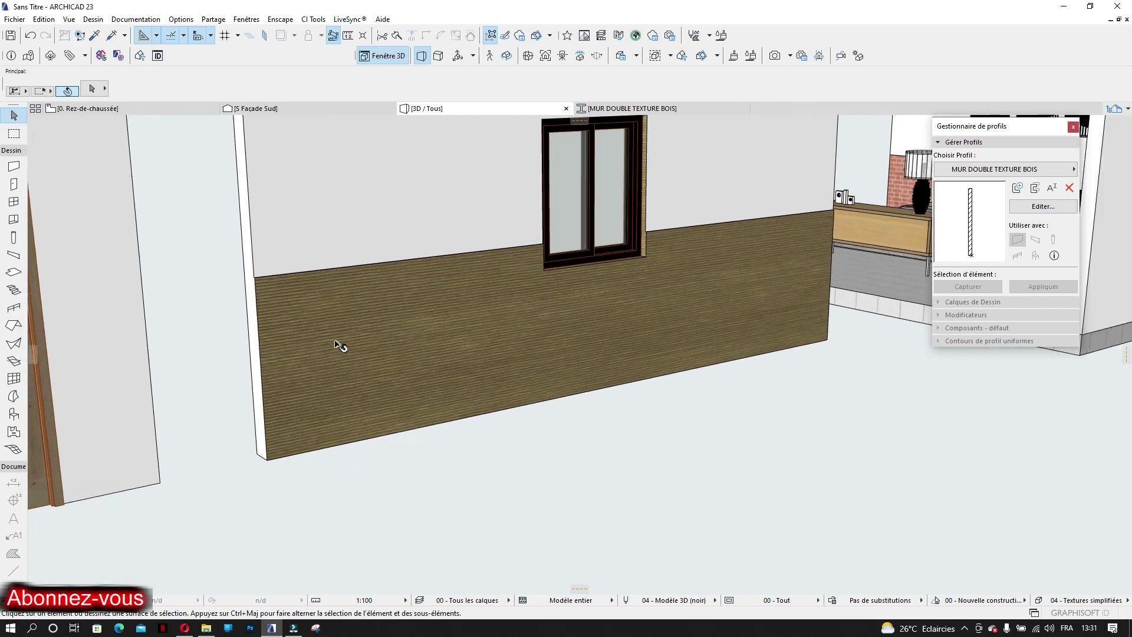
{"action": "middle_click_drag", "start_coordinate": [323, 355], "coordinate": [370, 344], "text": "shift"}
{"action": "scroll", "coordinate": [377, 390], "scroll_direction": "down", "scroll_amount": 5}
{"action": "left_click", "coordinate": [361, 372]}
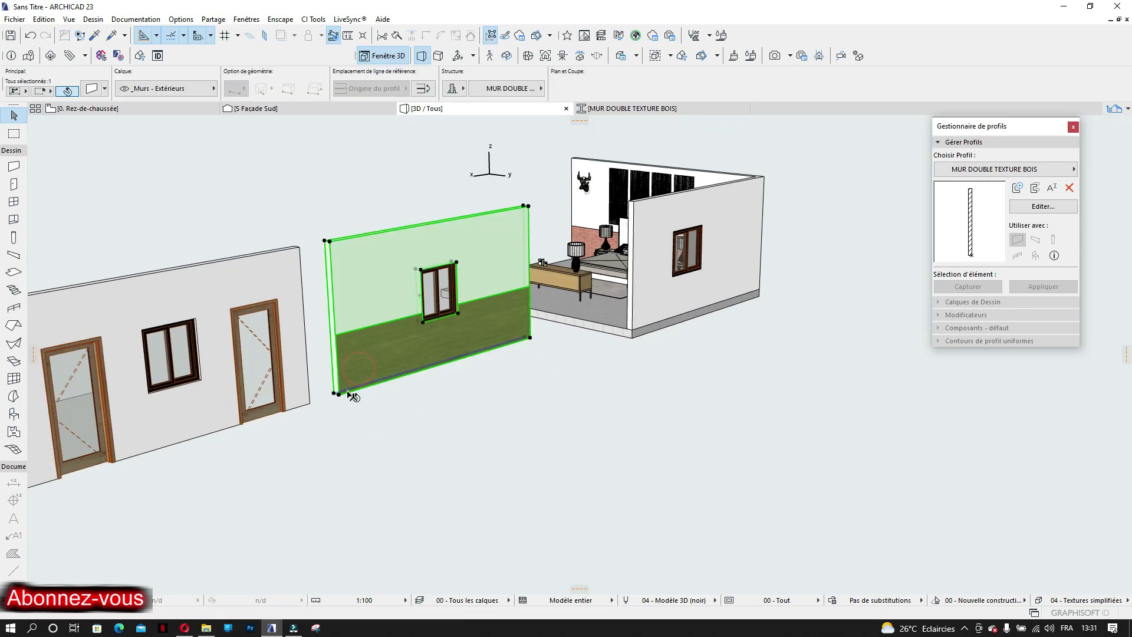
Move the wood-clad wall forward, away from its original position, and stretch its free end until the wall is about 922 cm long
{"action": "left_click", "coordinate": [336, 392]}
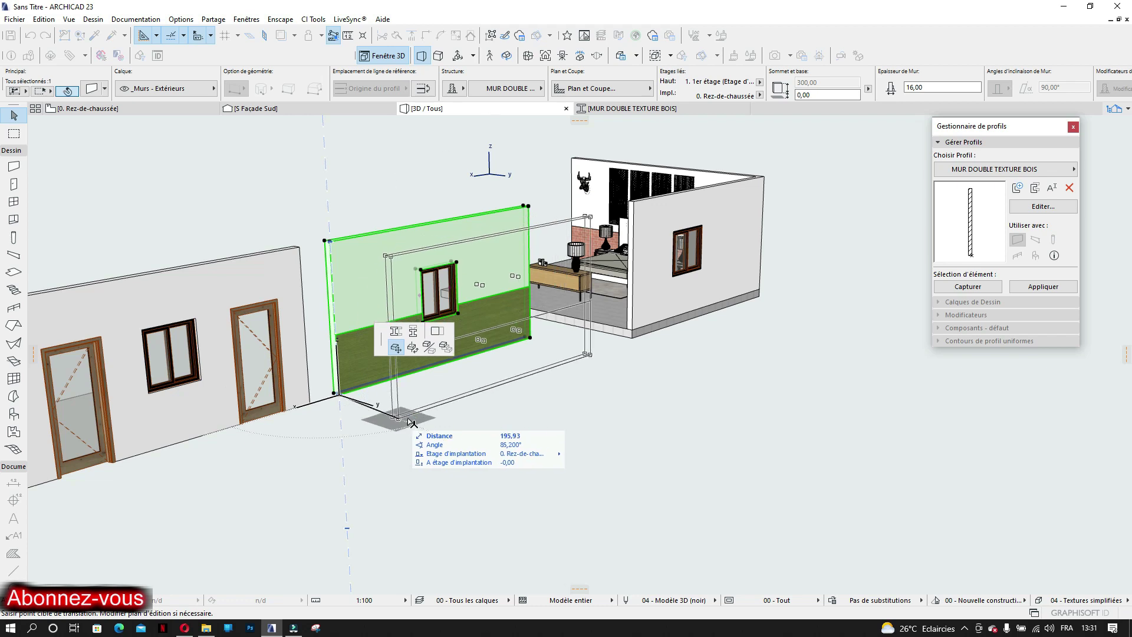
{"action": "left_click", "coordinate": [447, 429]}
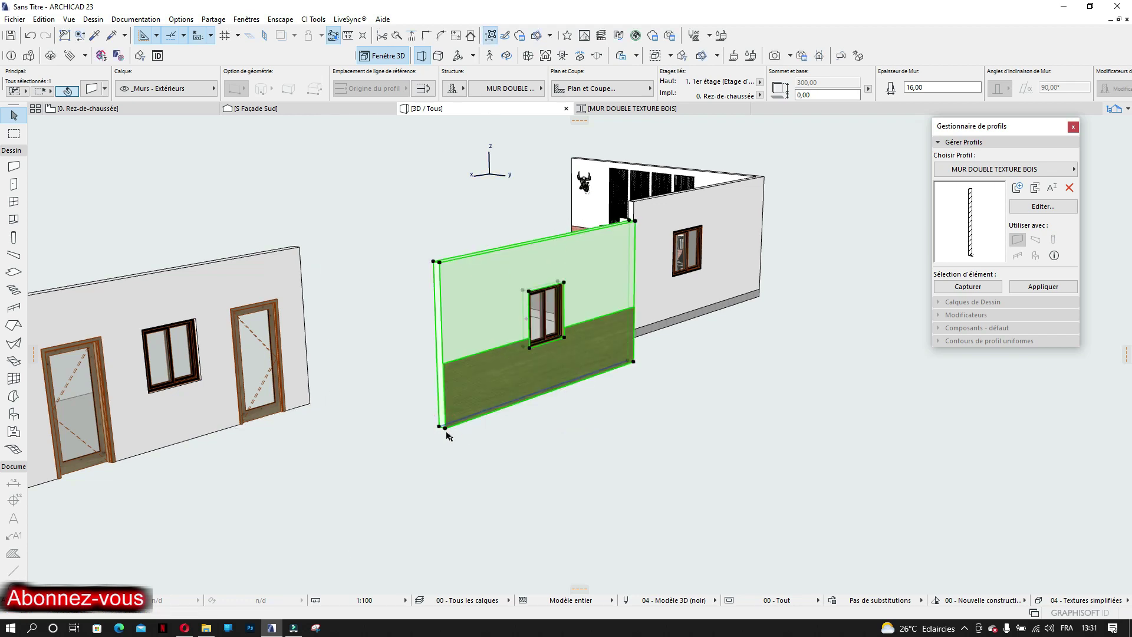
{"action": "left_click", "coordinate": [438, 426]}
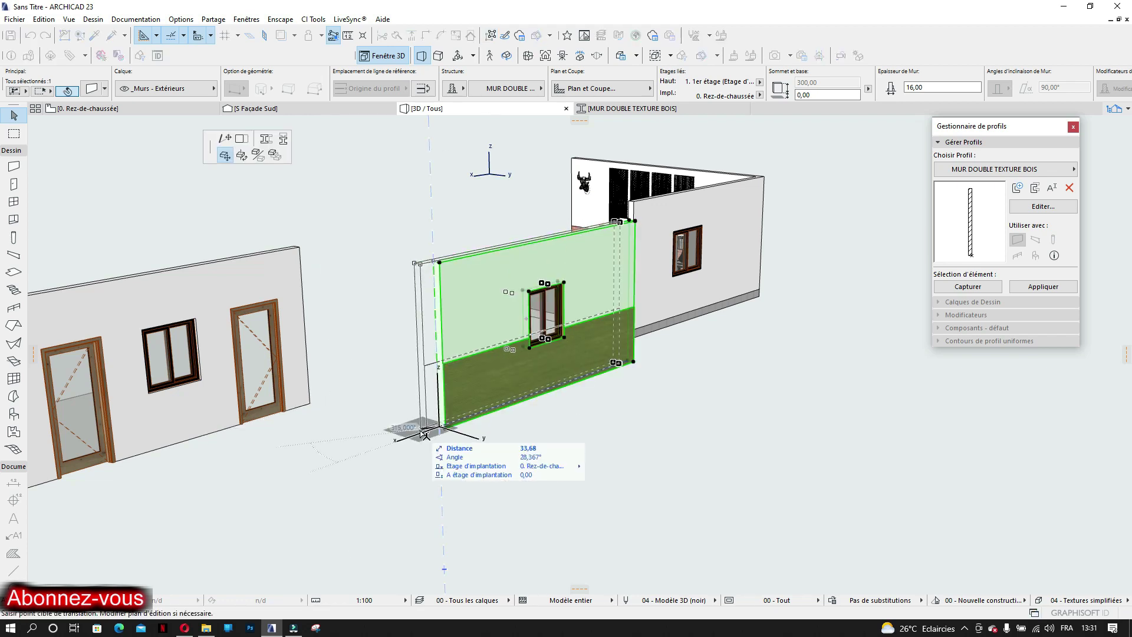
{"action": "left_click", "coordinate": [224, 140]}
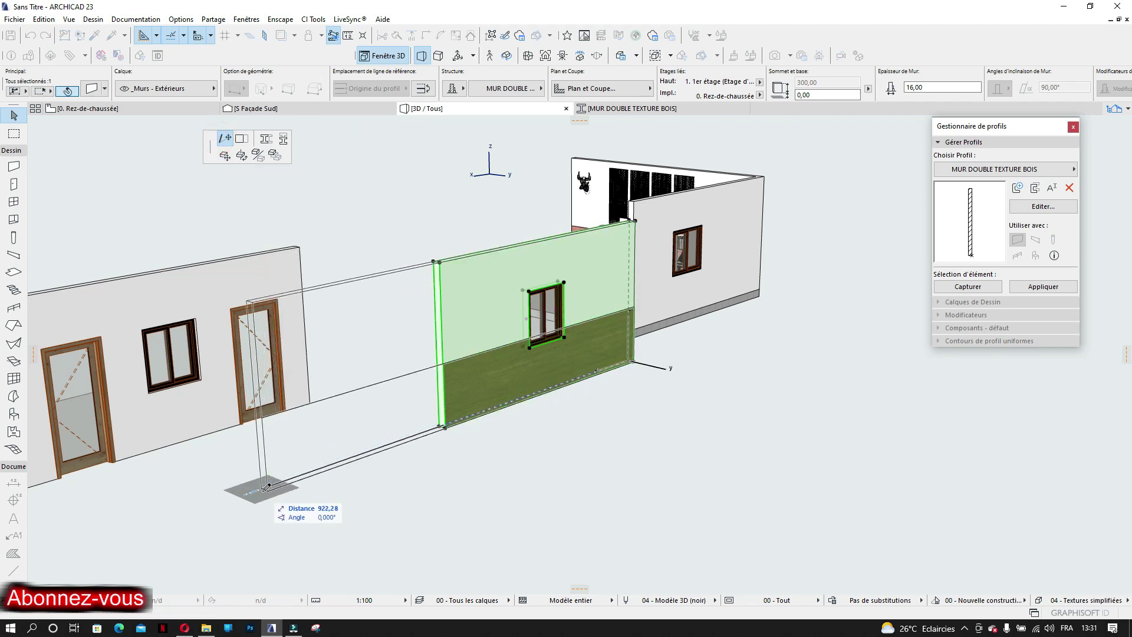
{"action": "left_click", "coordinate": [257, 487]}
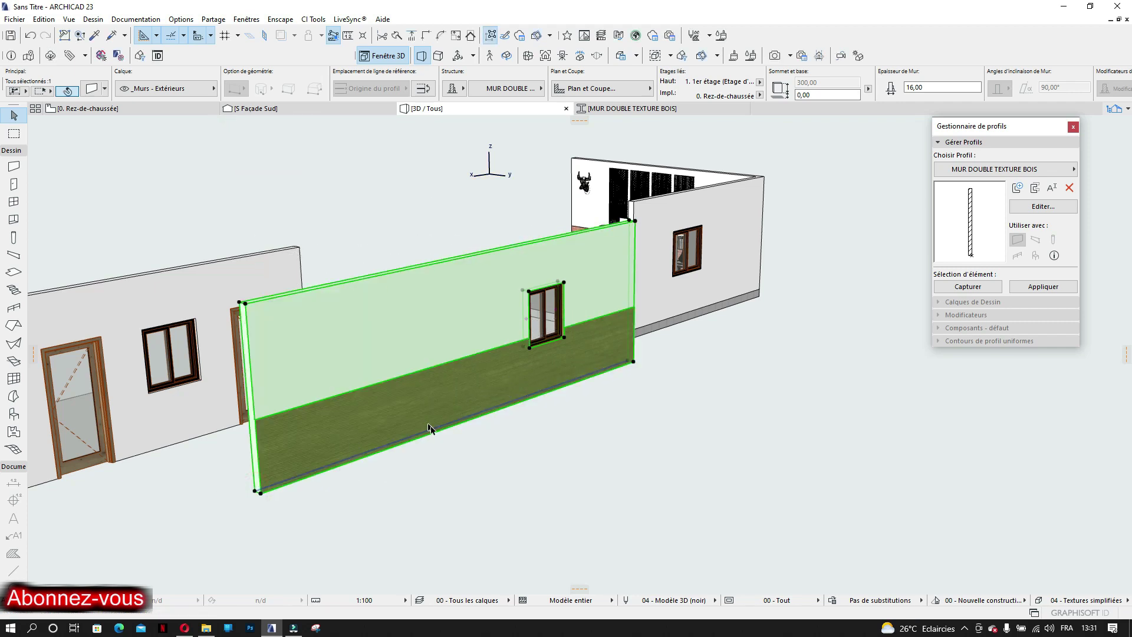
{"action": "key", "text": "Escape"}
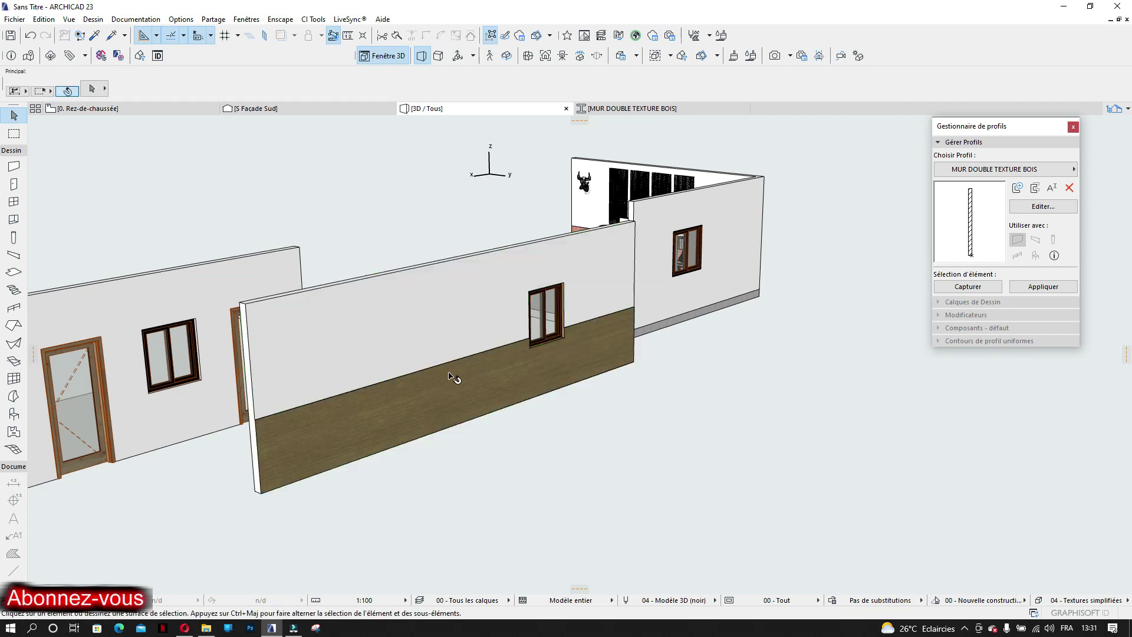
Place two Porte 23 doors, 90 x 210 cm, in the lengthened wood-clad wall between its free end and the window
{"action": "scroll", "coordinate": [439, 399], "scroll_direction": "up", "scroll_amount": 2}
{"action": "left_click_drag", "start_coordinate": [439, 399], "coordinate": [273, 402]}
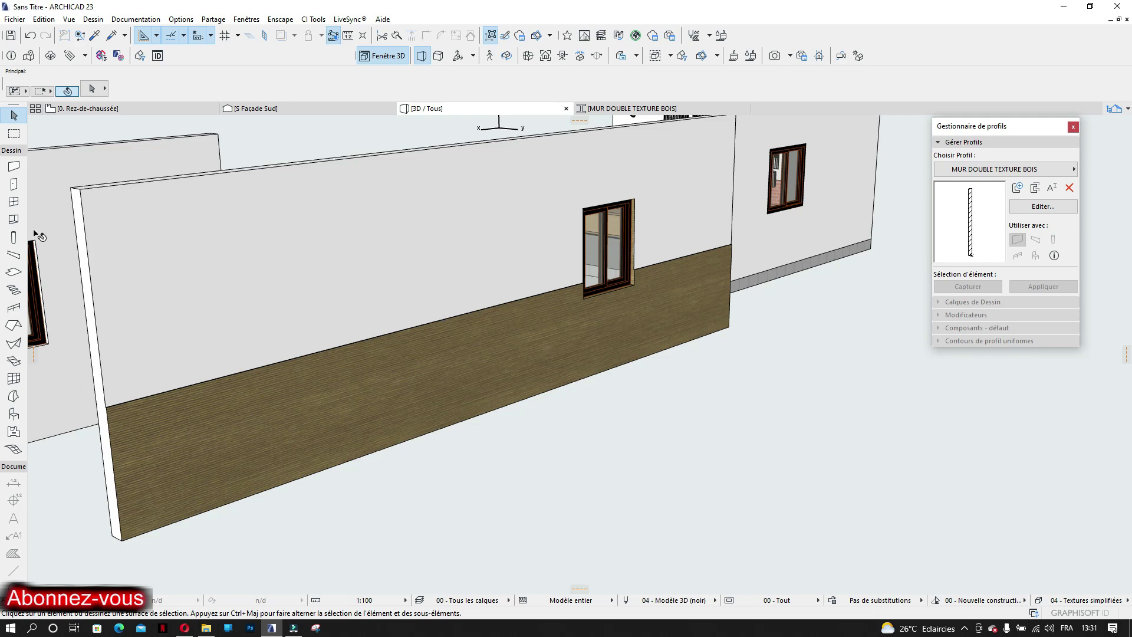
{"action": "left_click", "coordinate": [13, 184]}
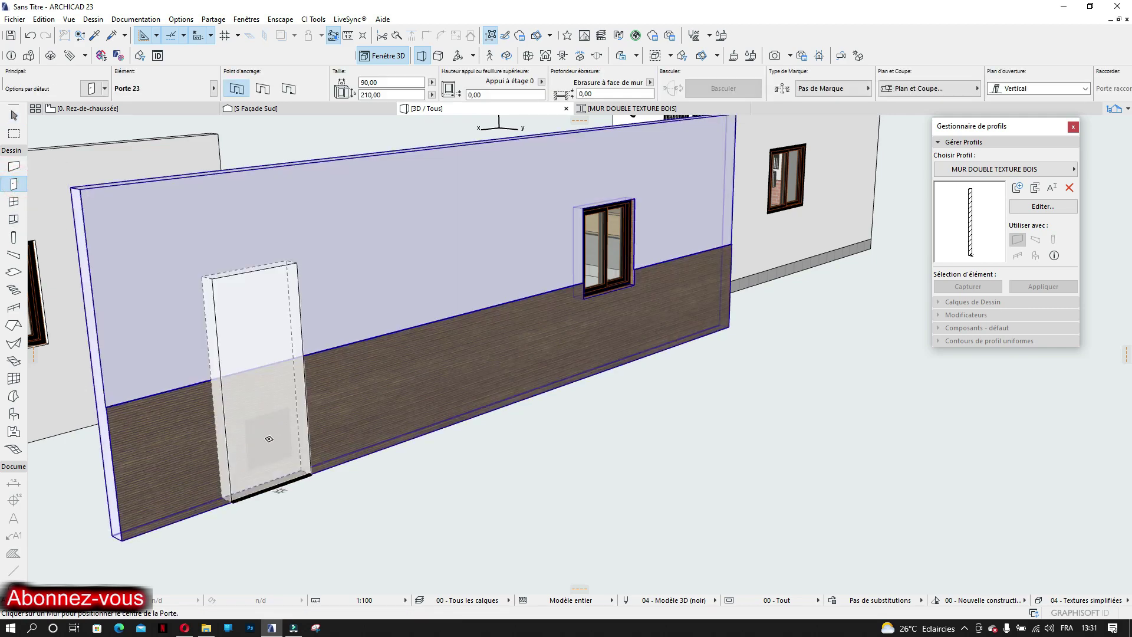
{"action": "left_click", "coordinate": [267, 437]}
{"action": "left_click", "coordinate": [251, 134]}
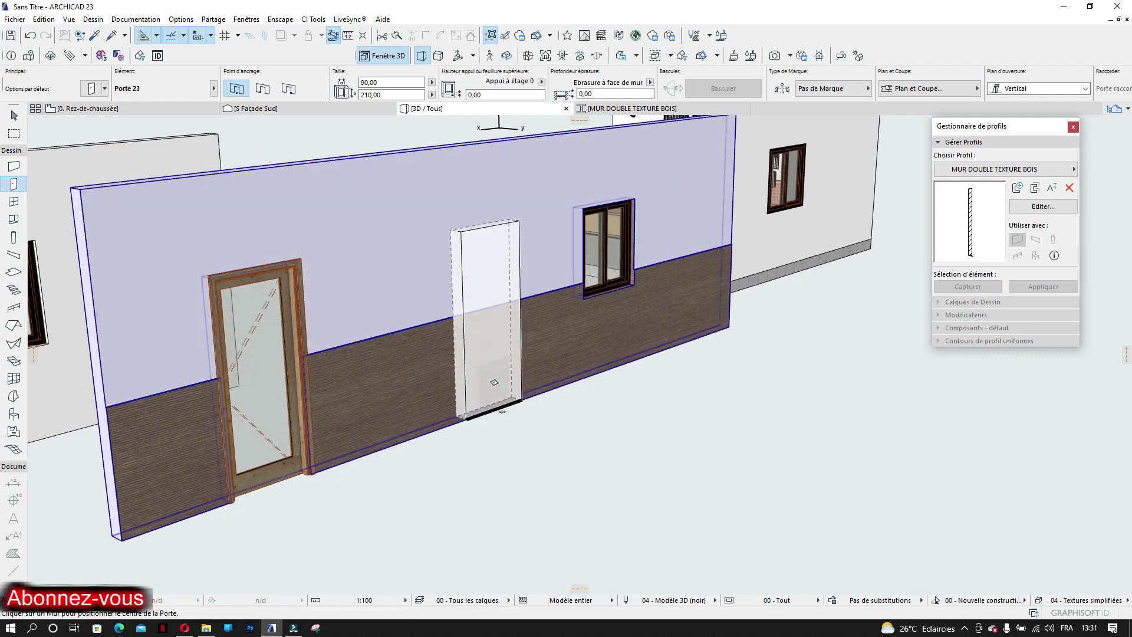
{"action": "left_click", "coordinate": [494, 382]}
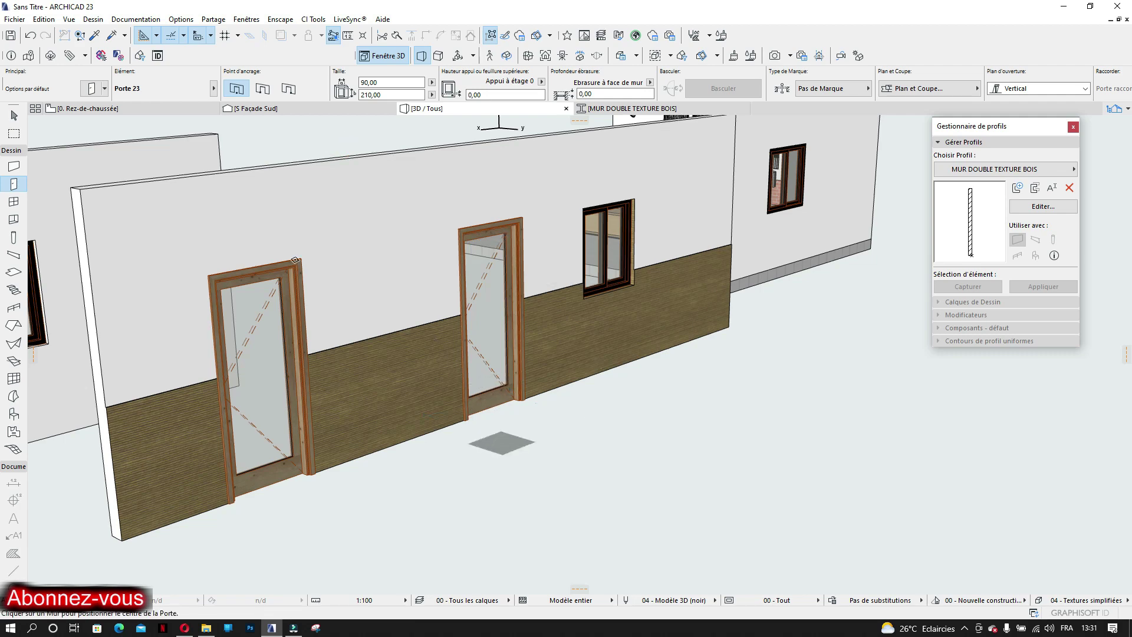
Examine the wood-clad wall around its doors, and view the furnished bedroom and its brick lower cladding in elevation and top projections
{"action": "scroll", "coordinate": [423, 409], "scroll_direction": "down", "scroll_amount": 2}
{"action": "middle_click_drag", "start_coordinate": [424, 409], "coordinate": [1070, 476], "text": "shift"}
{"action": "scroll", "coordinate": [495, 350], "scroll_direction": "up", "scroll_amount": 2}
{"action": "scroll", "coordinate": [437, 328], "scroll_direction": "up", "scroll_amount": 3}
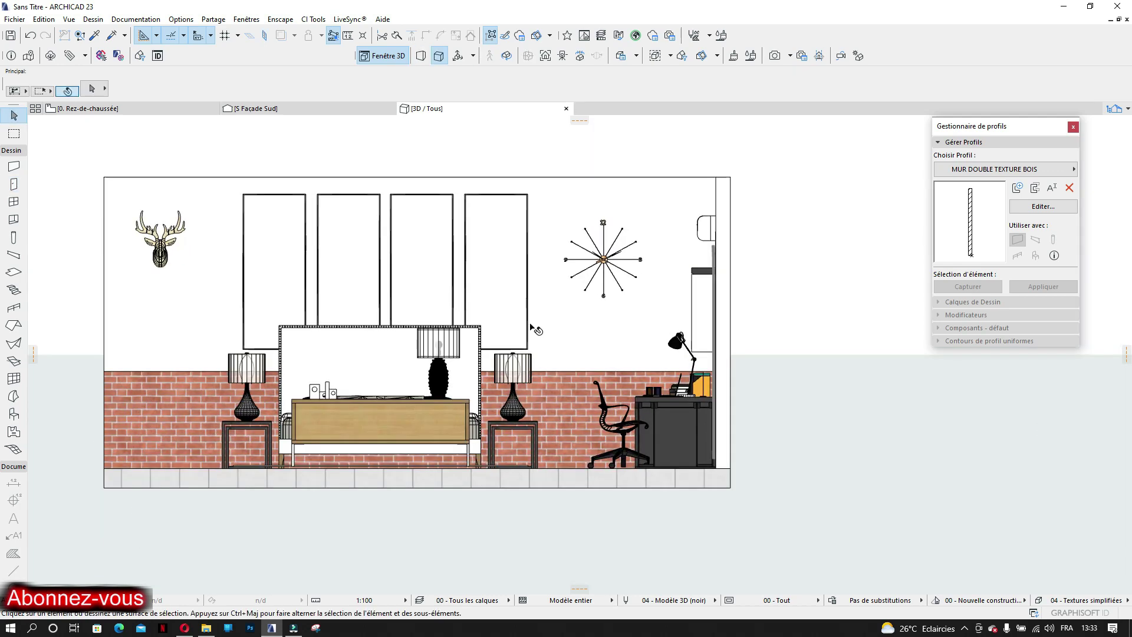
{"action": "middle_click_drag", "start_coordinate": [531, 323], "coordinate": [576, 328]}
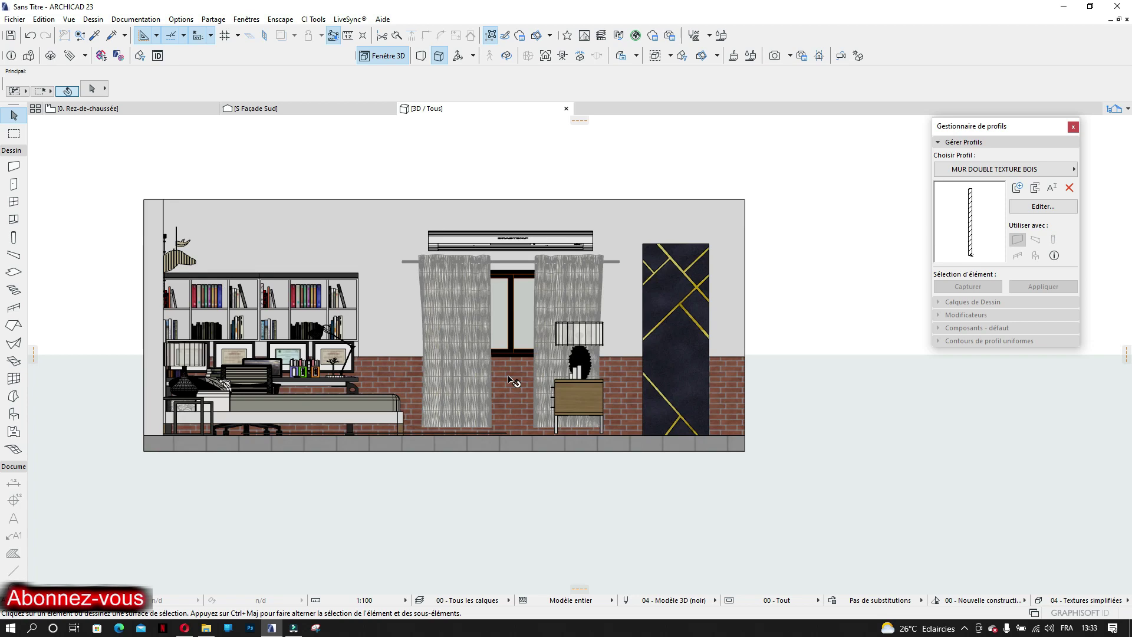
{"action": "scroll", "coordinate": [510, 381], "scroll_direction": "up", "scroll_amount": 1}
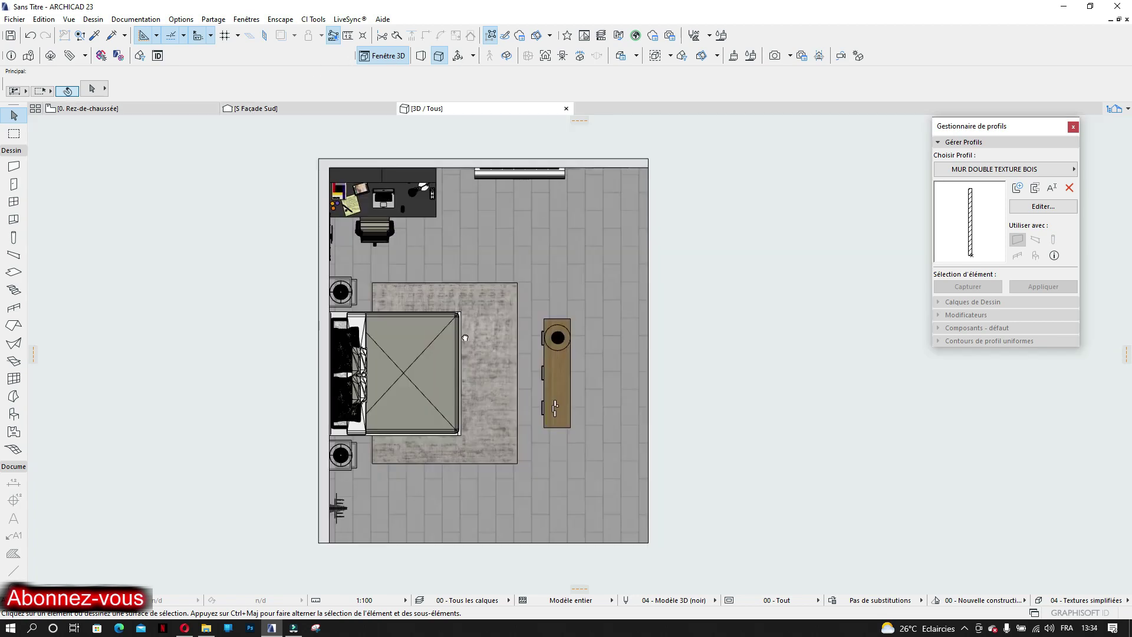
{"action": "middle_click_drag", "start_coordinate": [465, 338], "coordinate": [465, 341]}
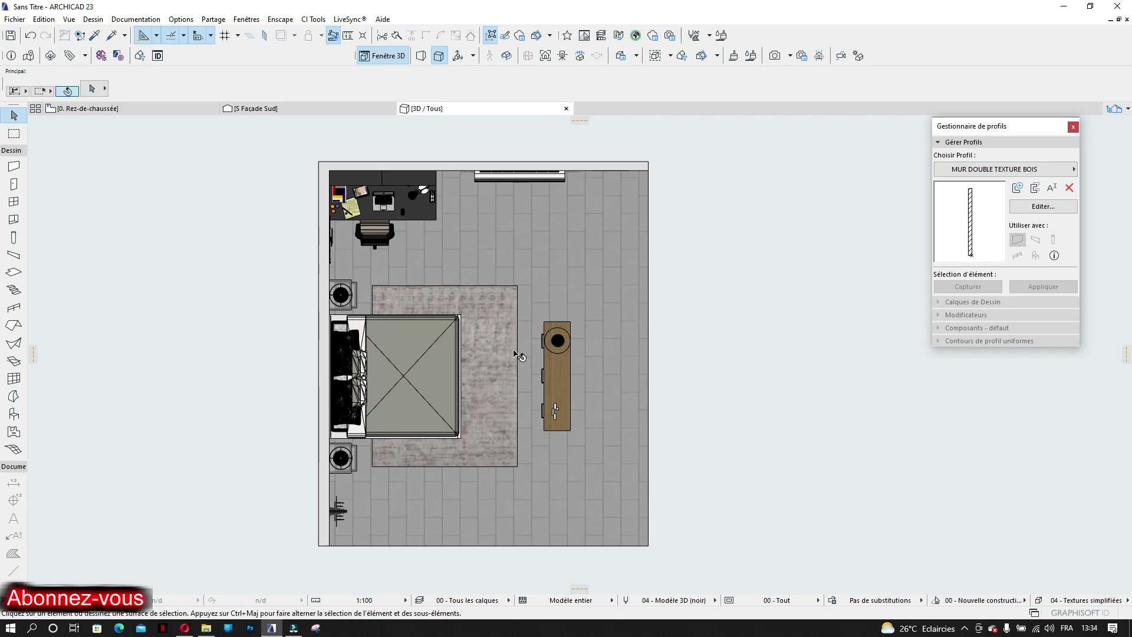